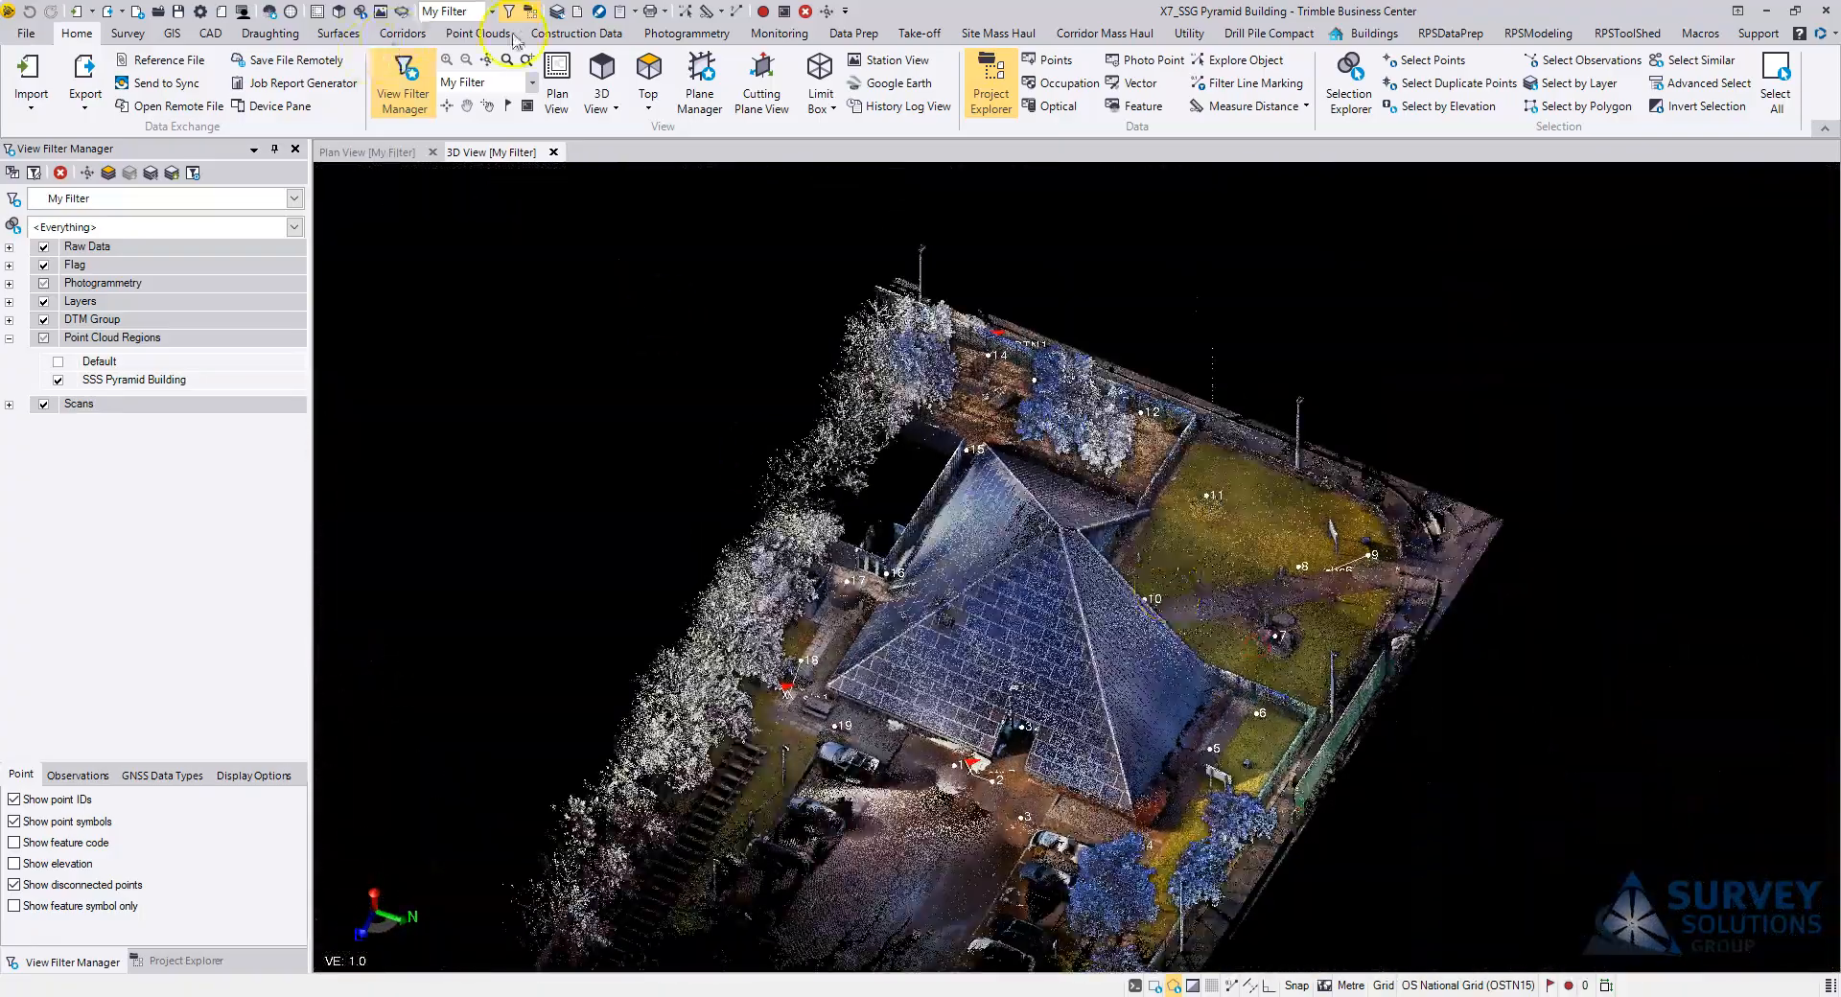
Step: Examine the pyramid building's point cloud and its surroundings from several sides in the 3D view
left_click(480, 33)
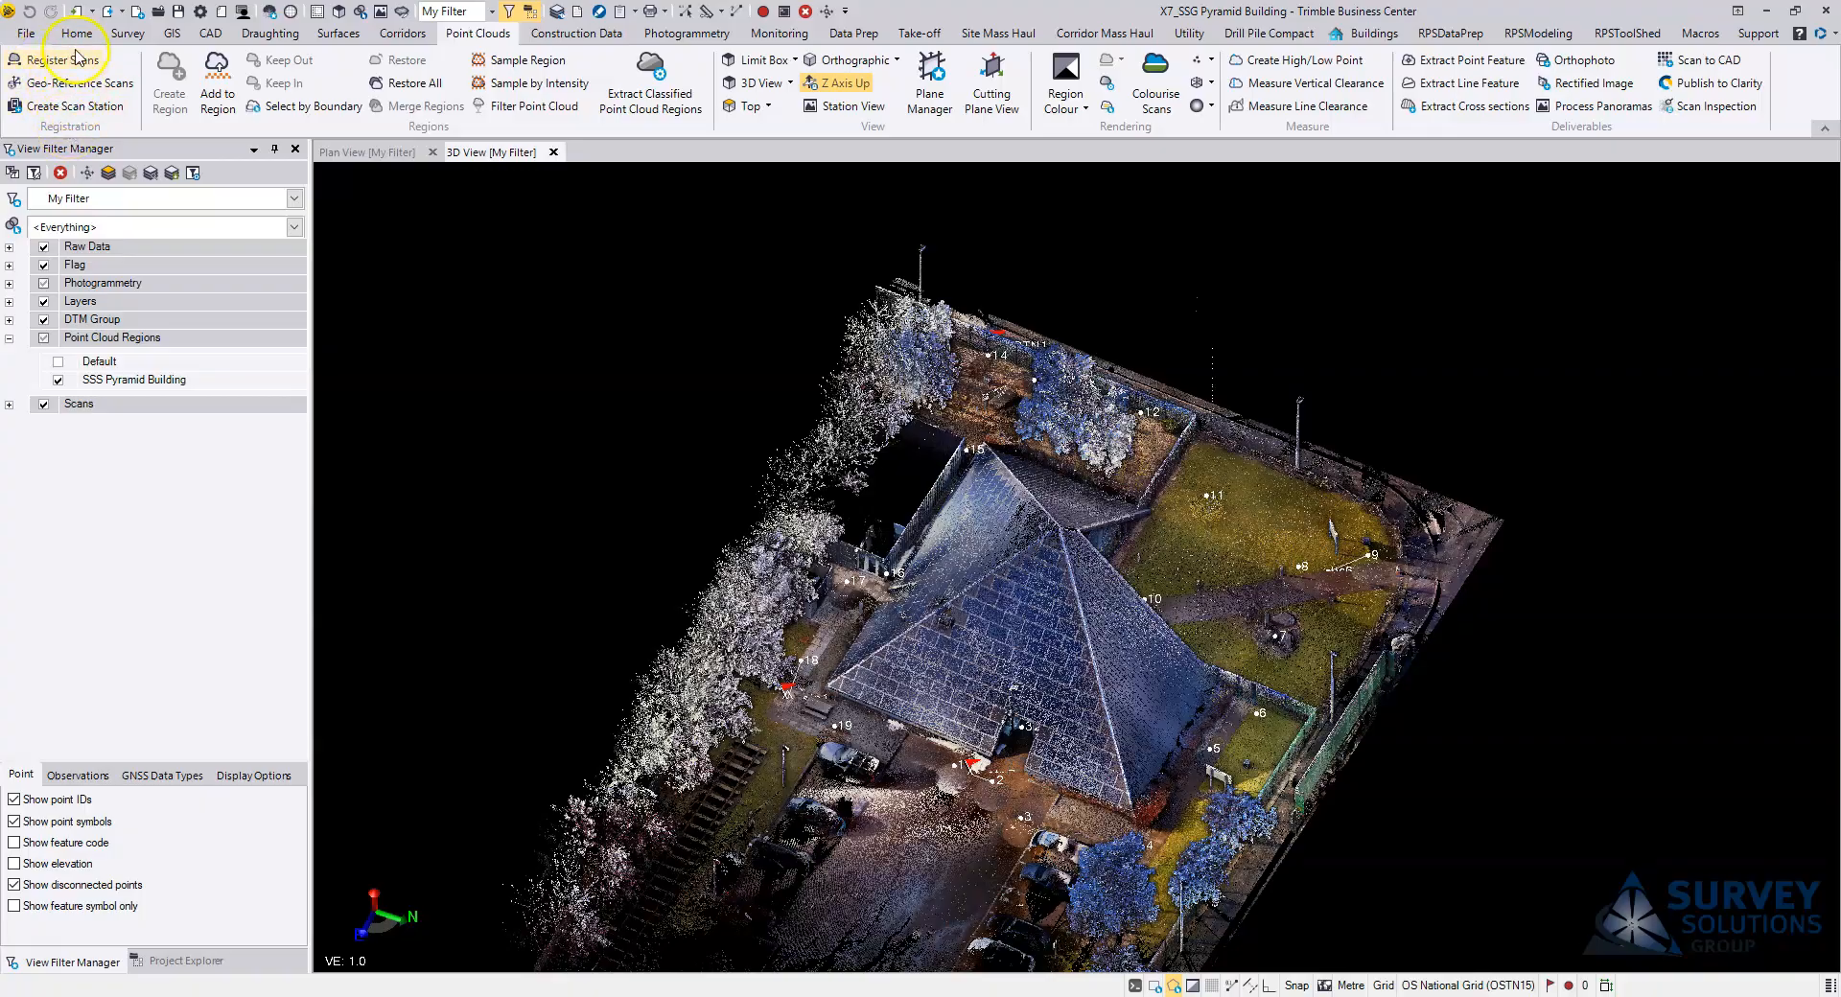
scroll(980, 608, "down", 4)
right_click_drag(1055, 623, 1218, 596)
scroll(1061, 595, "up", 5)
scroll(1061, 595, "up", 2)
middle_click_drag(930, 621, 1019, 547)
scroll(802, 576, "down", 4)
right_click_drag(802, 575, 1003, 590)
middle_click_drag(912, 587, 767, 614)
scroll(839, 606, "up", 2)
right_click_drag(743, 567, 990, 580)
middle_click_drag(777, 596, 930, 585)
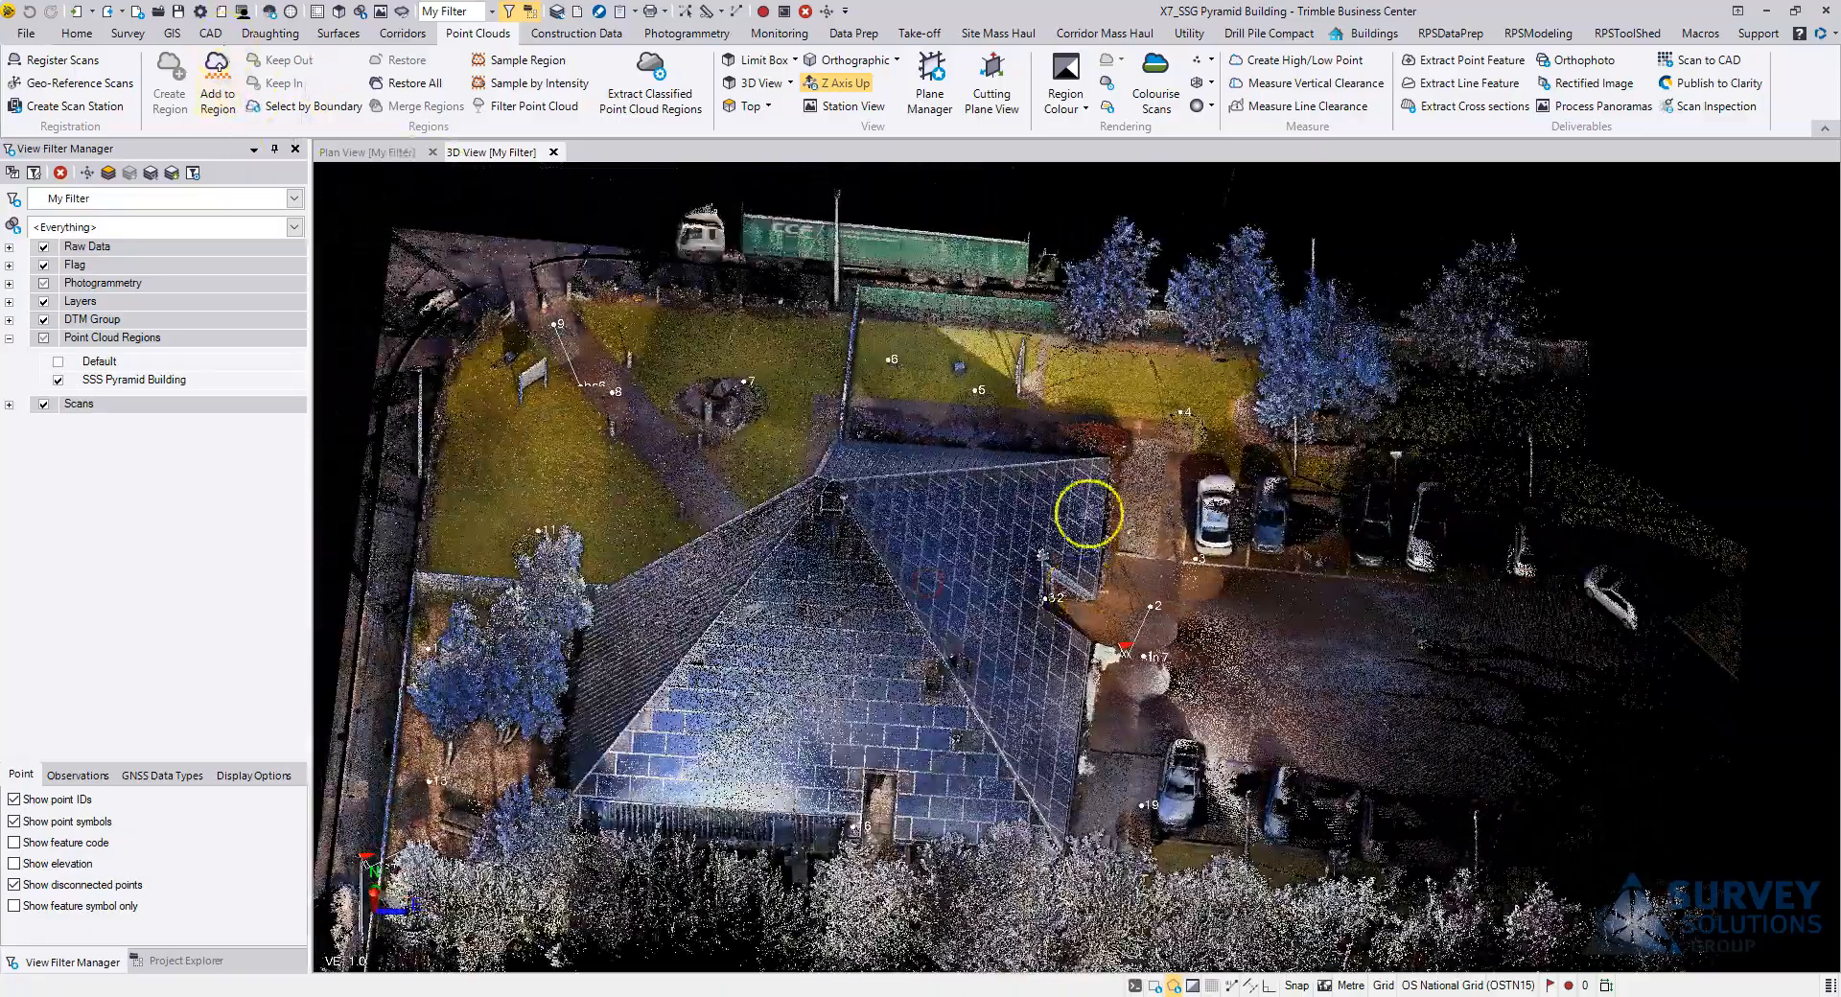
scroll(917, 530, "down", 2)
scroll(910, 532, "down", 2)
right_click_drag(910, 533, 1041, 591)
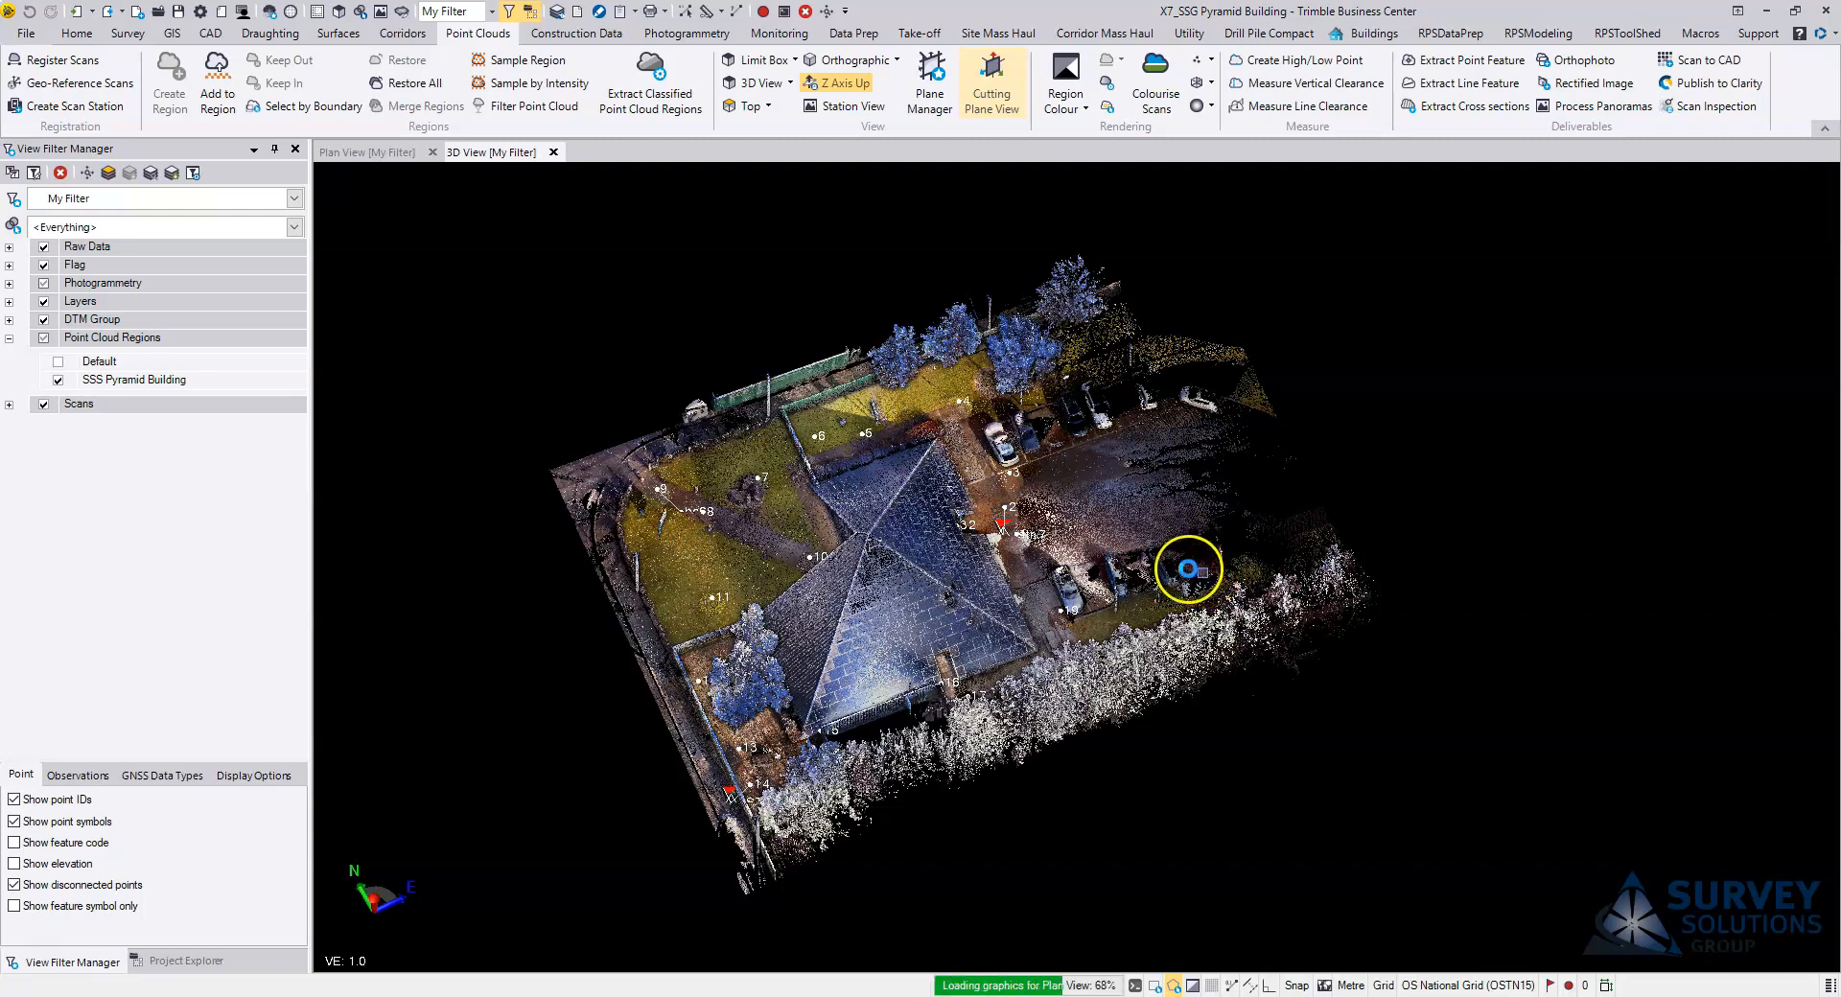
Step: Open a cutting plane view and create a new plane perpendicular to the elevation axis, positioned on the pyramid roof
left_click(1025, 561)
left_click(1760, 603)
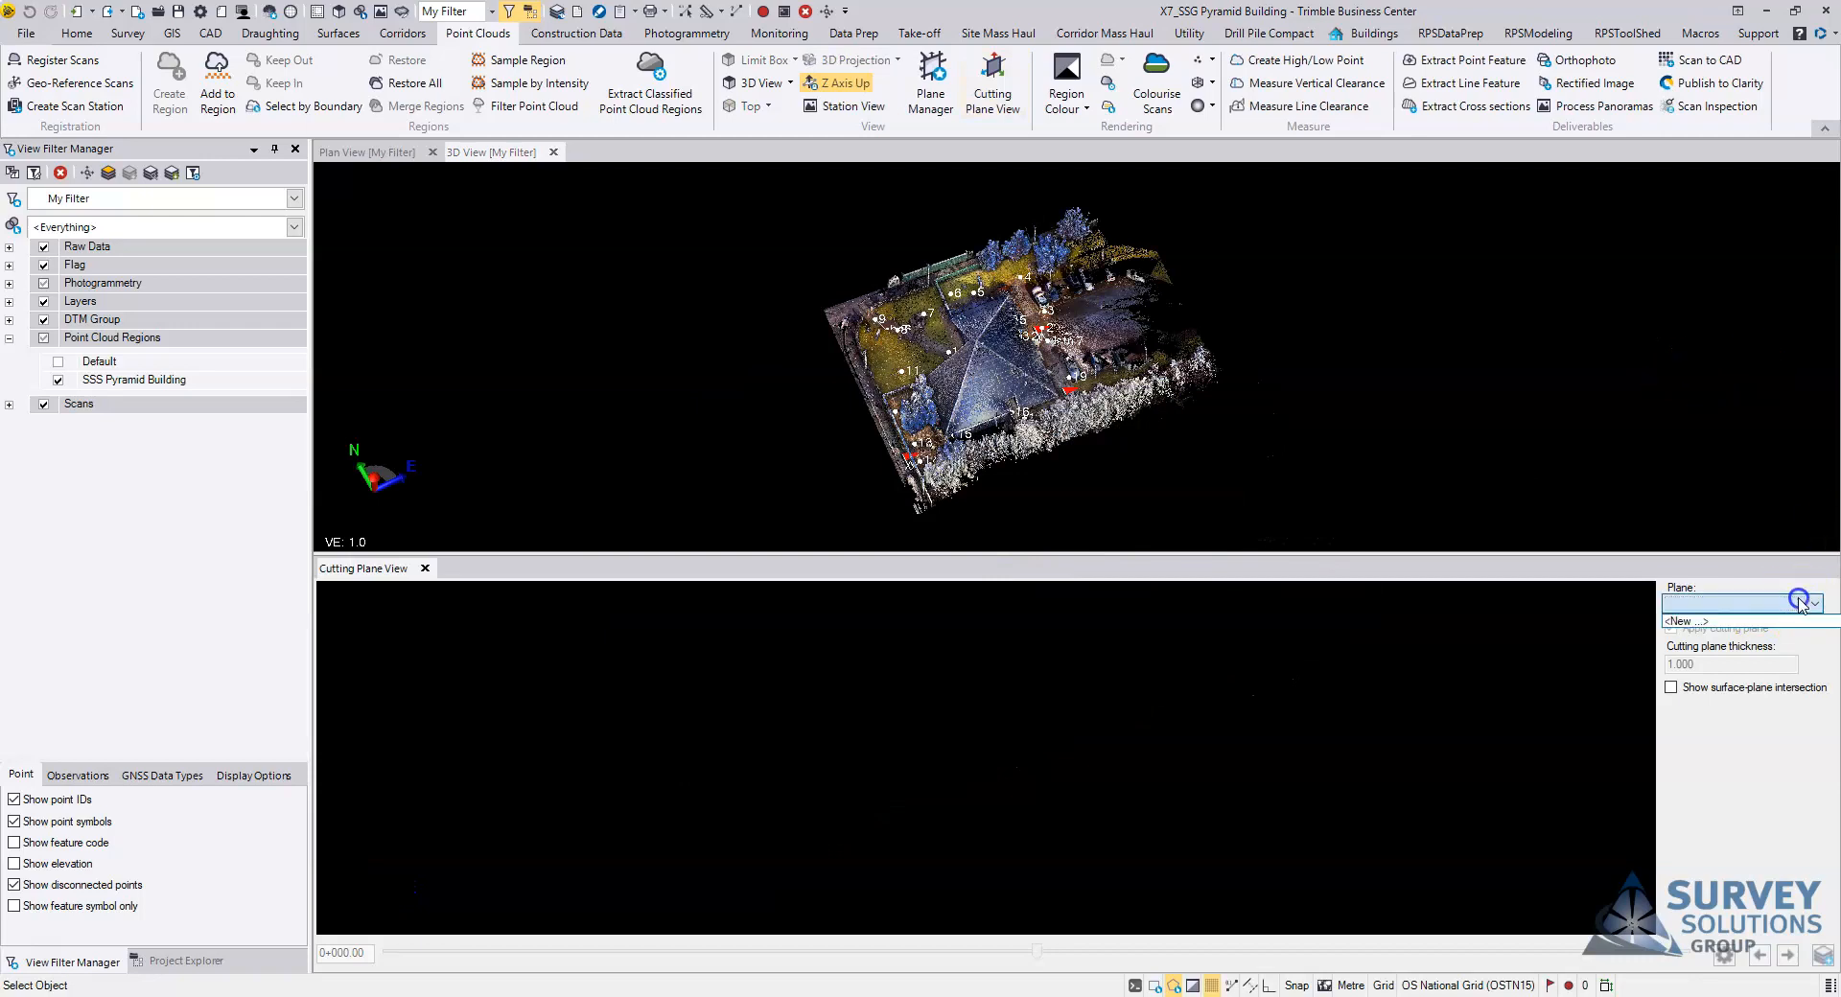
left_click(1746, 623)
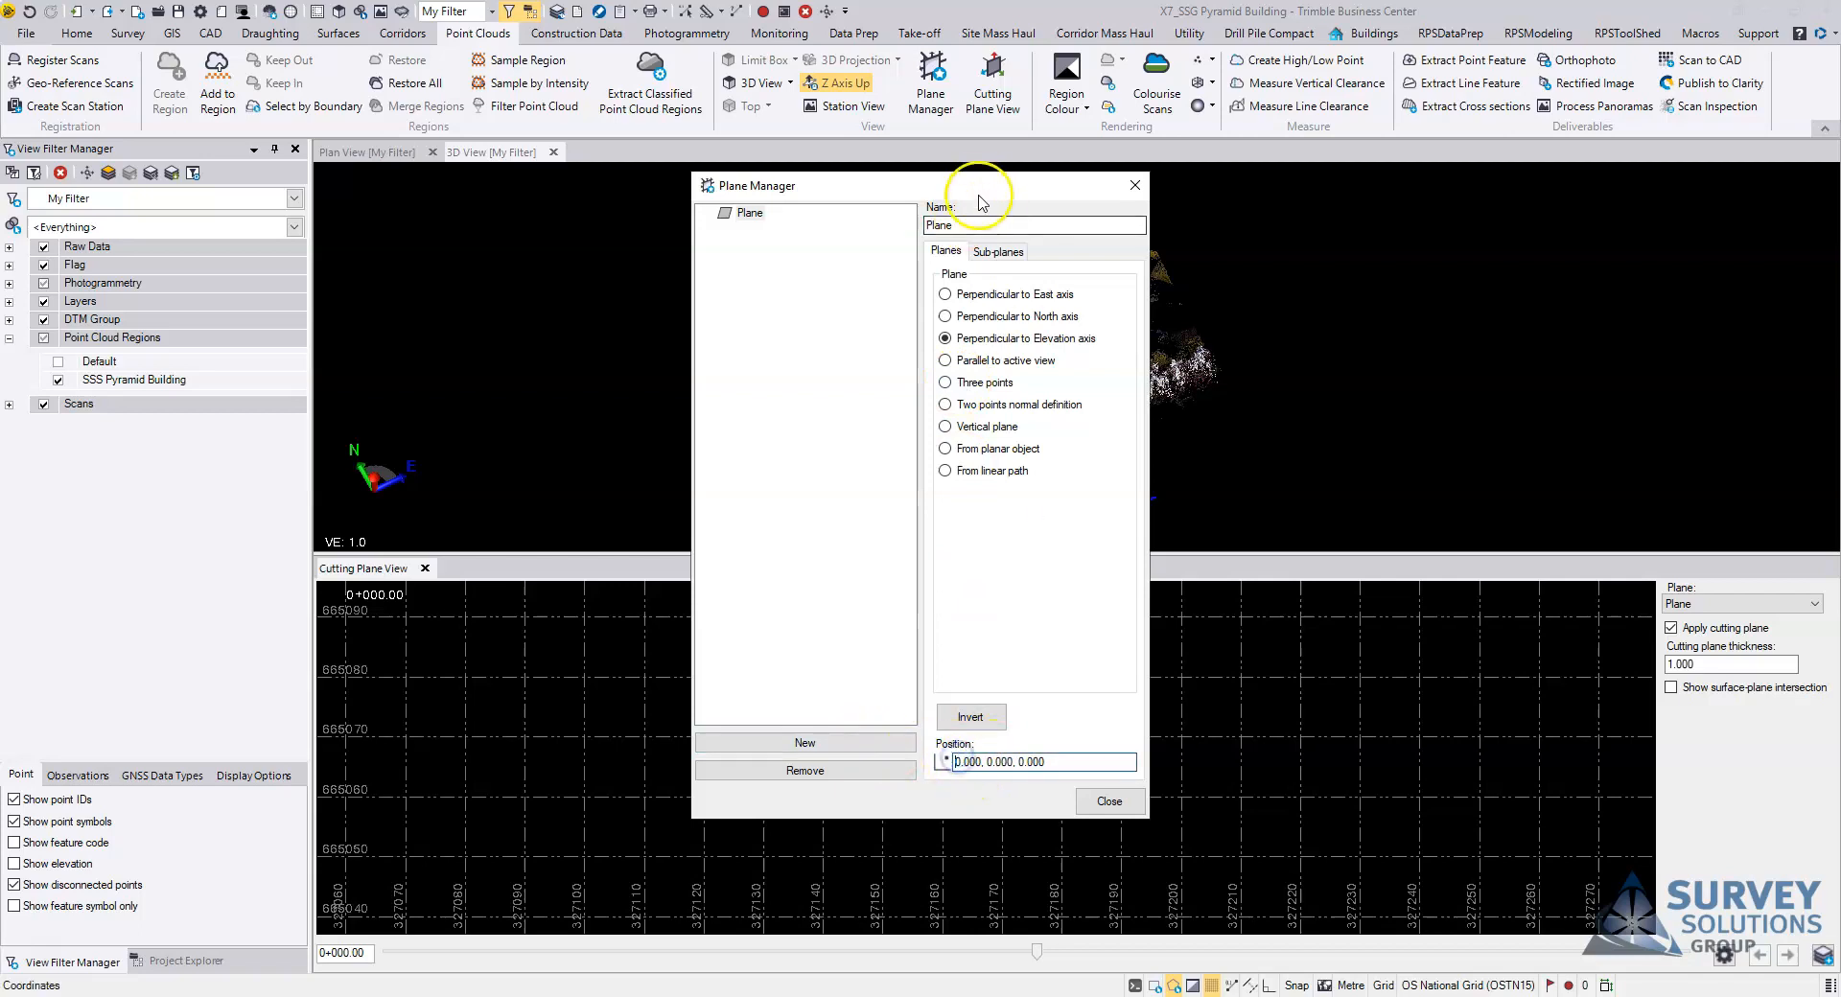
left_click_drag(979, 185, 595, 218)
left_click(979, 342)
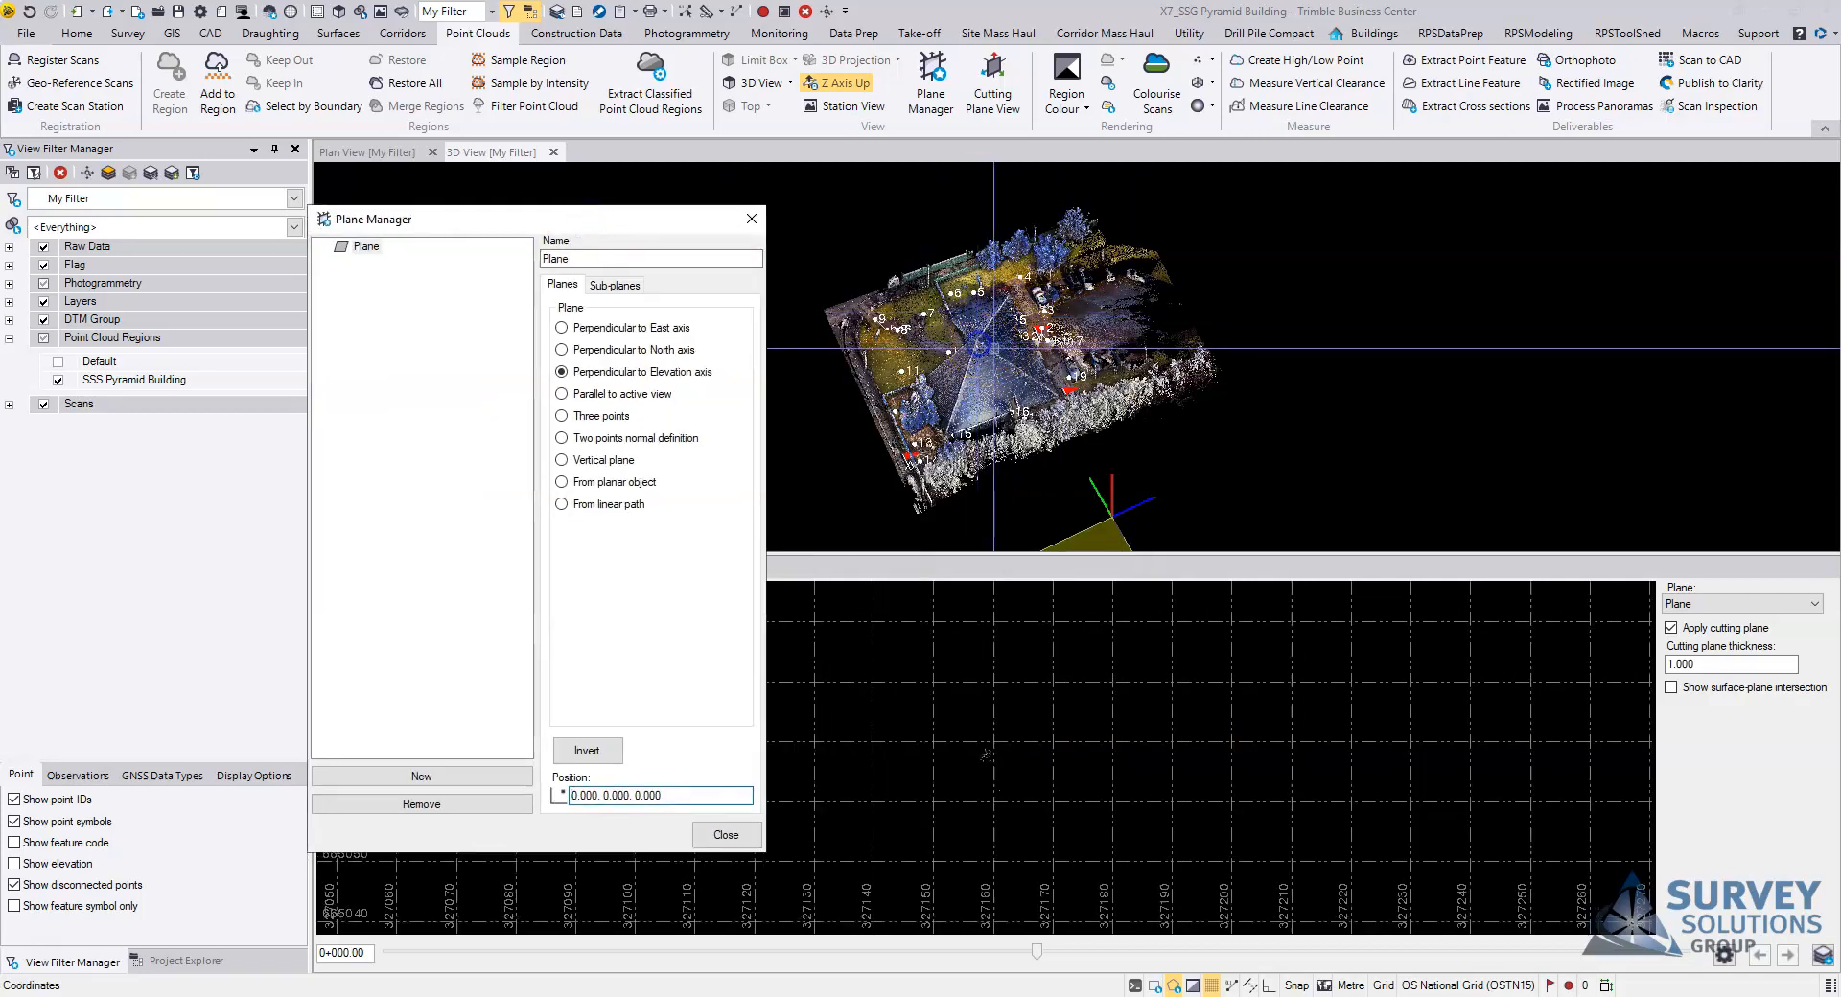
left_click(726, 835)
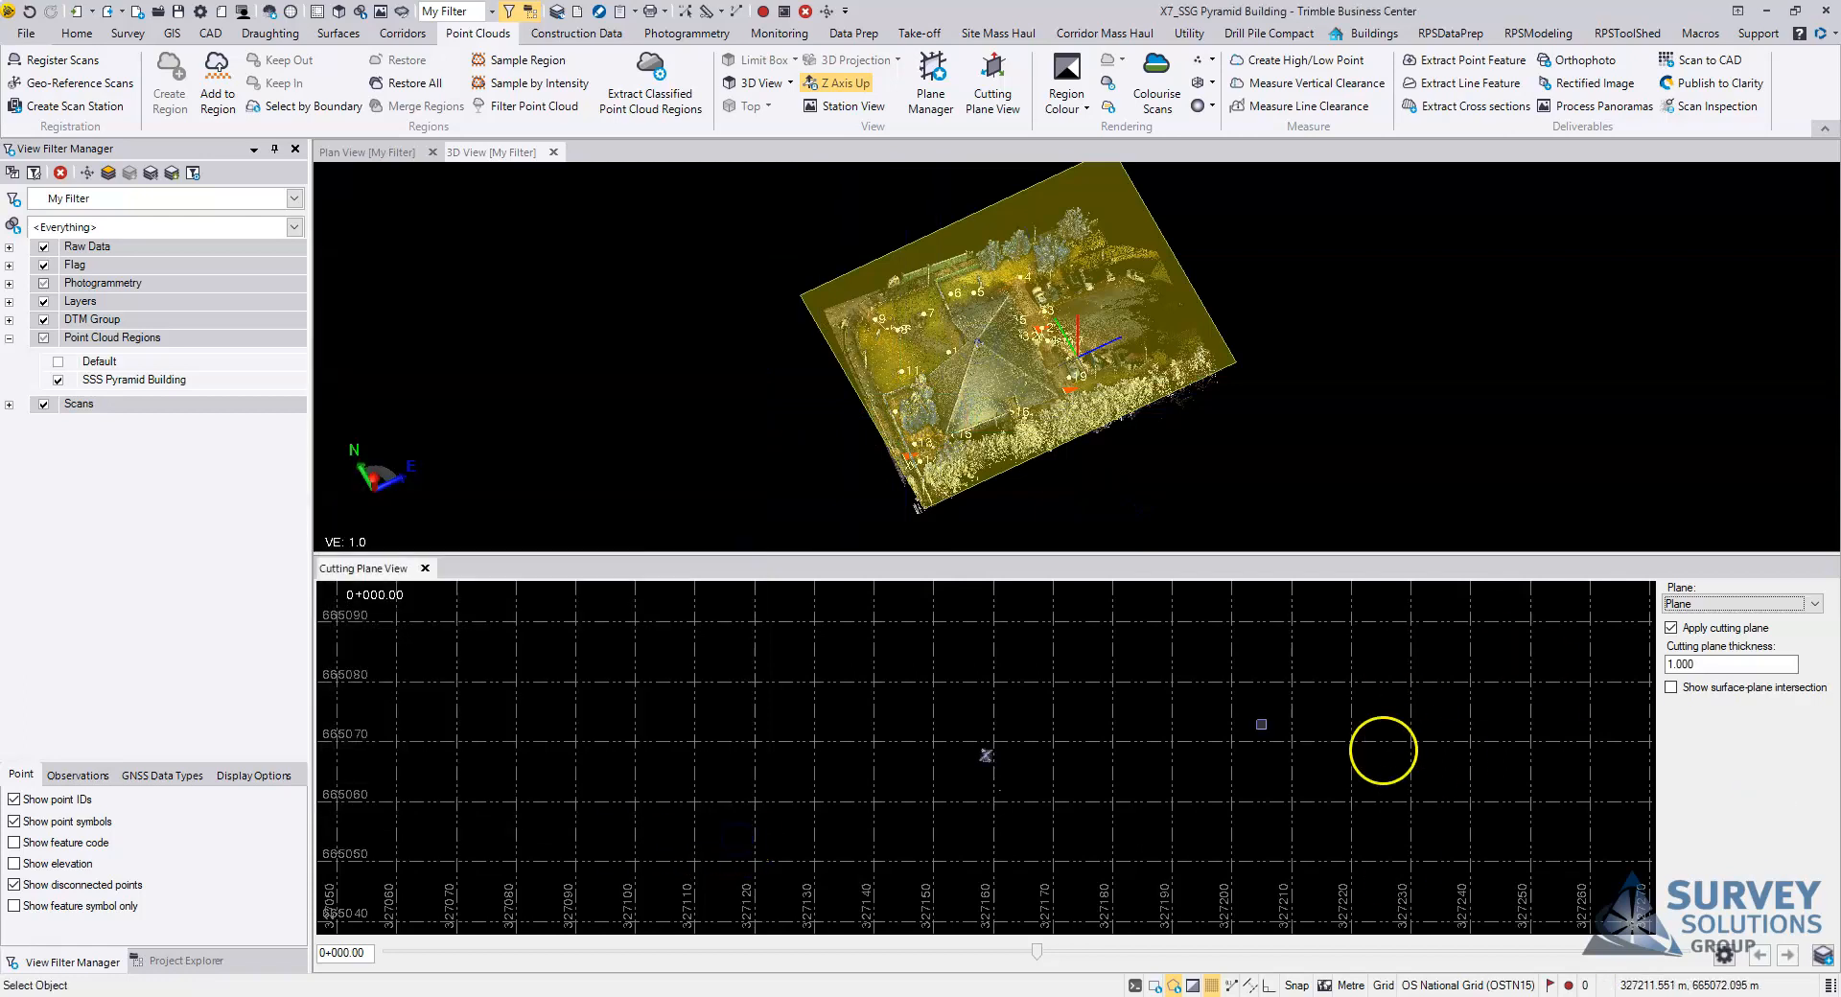
Step: Lower the cutting plane through the building to about -0+010.86 and enlarge the cutting plane view
scroll(985, 754, "up", 3)
scroll(985, 755, "up", 5)
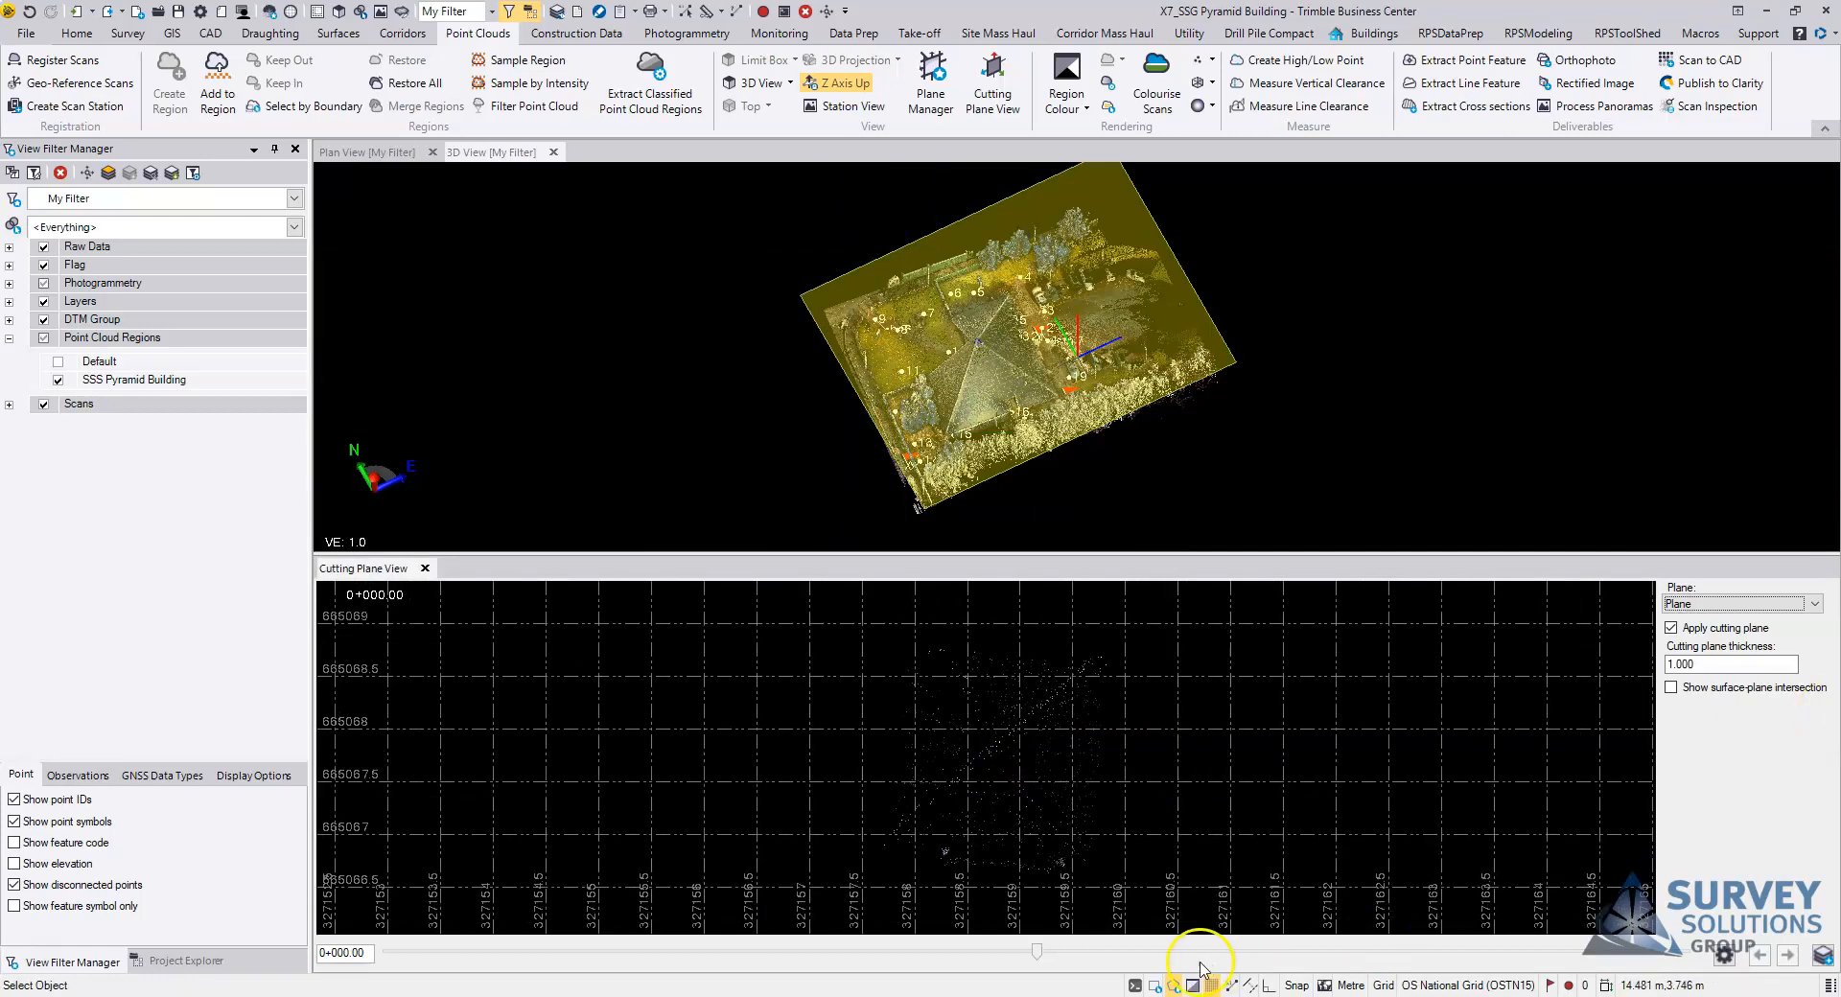
left_click_drag(1036, 952, 964, 953)
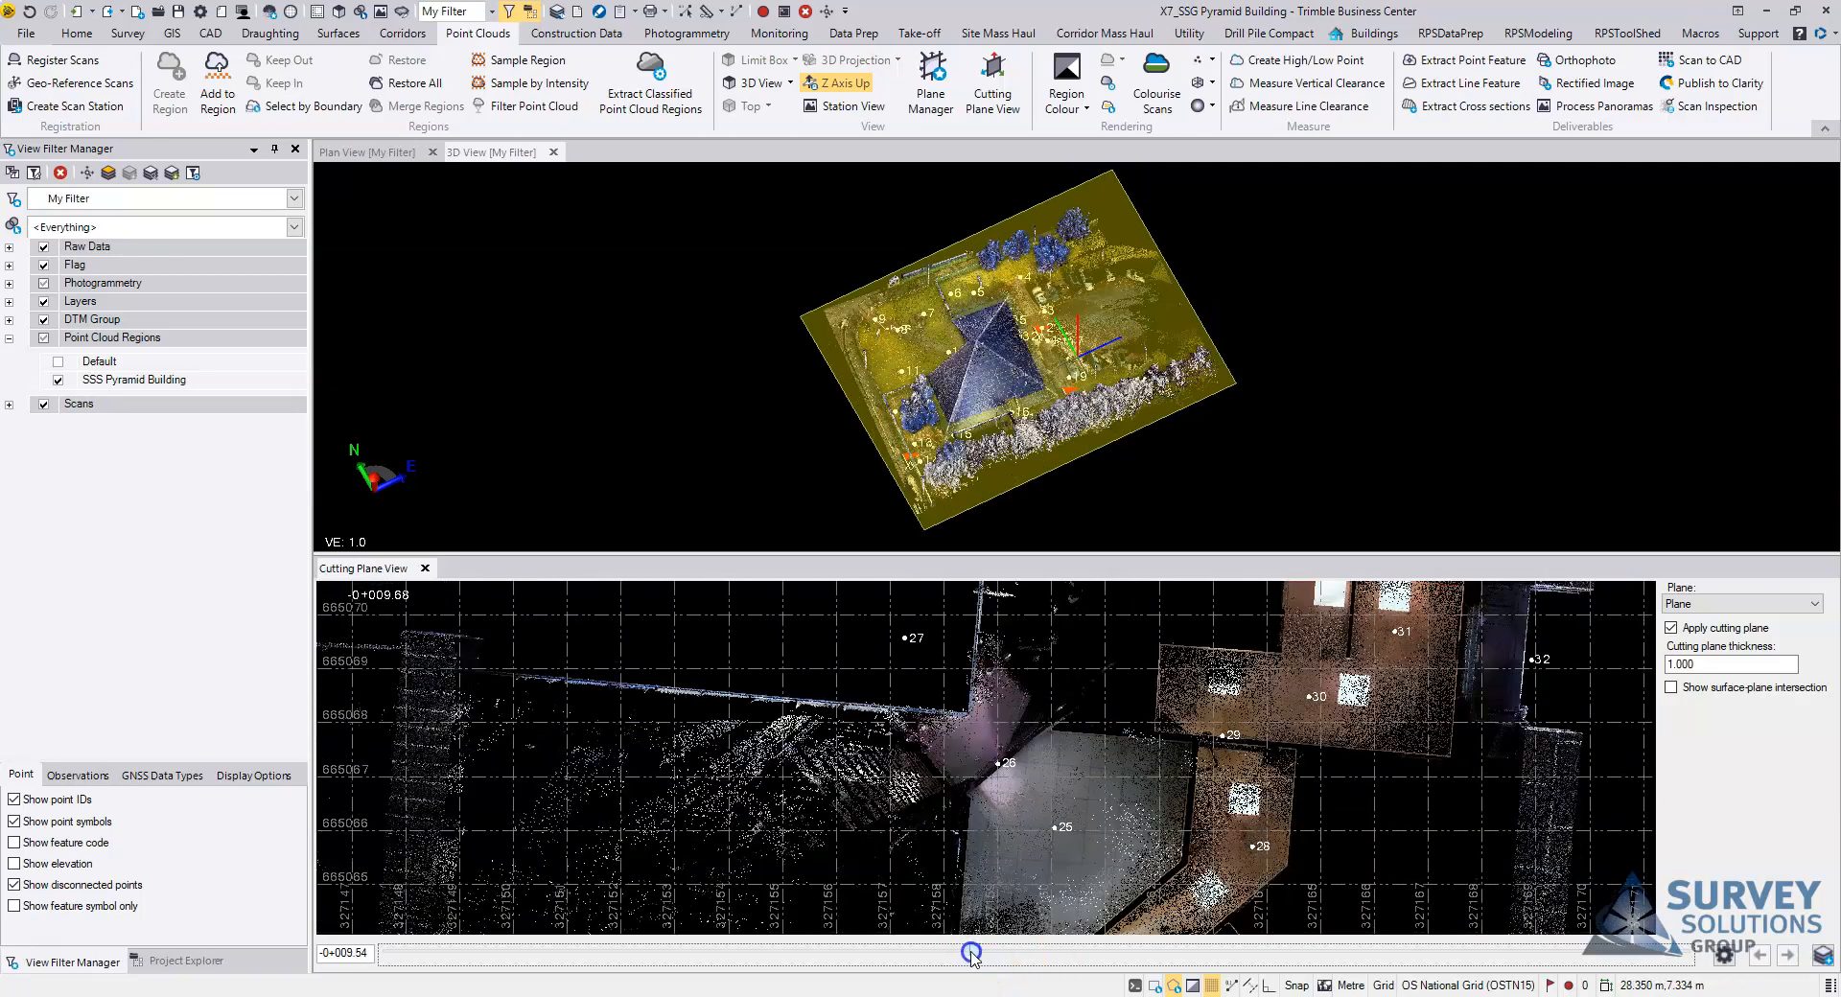
scroll(1480, 759, "down", 1)
middle_click_drag(1343, 682, 1171, 760)
left_click_drag(1052, 554, 1053, 430)
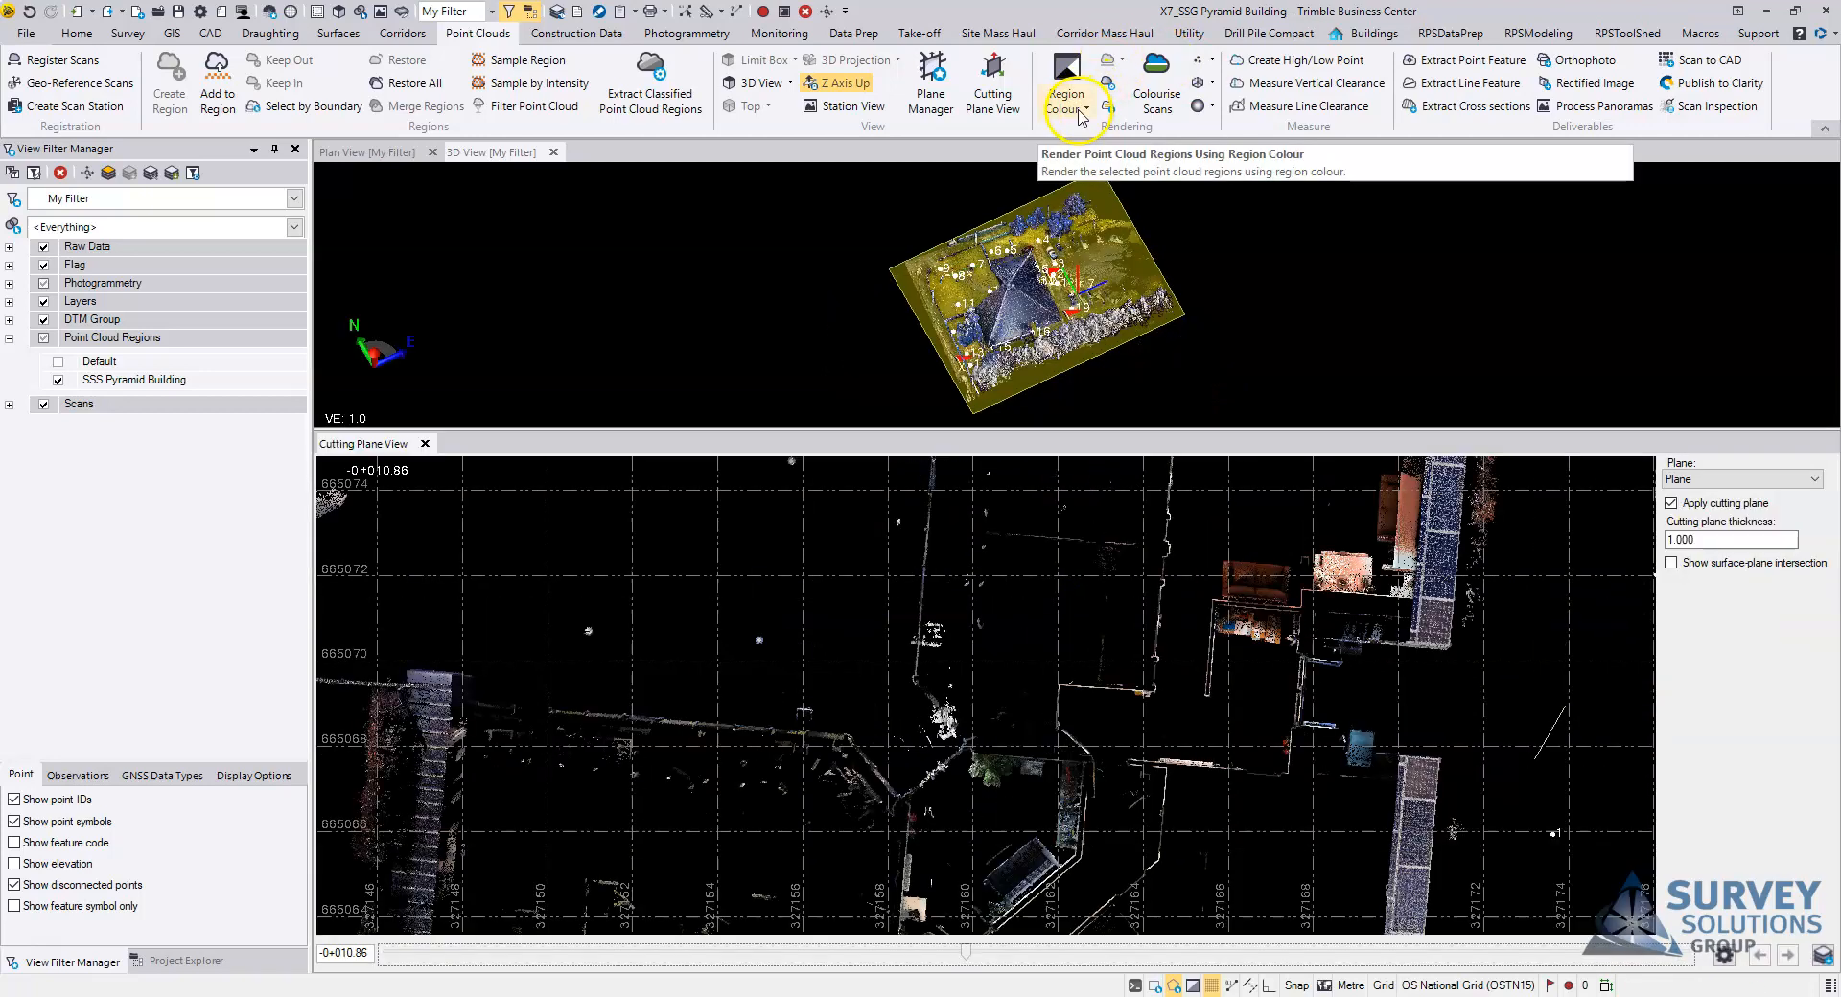
Step: Render the point cloud regions using Scan Colour
left_click(1082, 113)
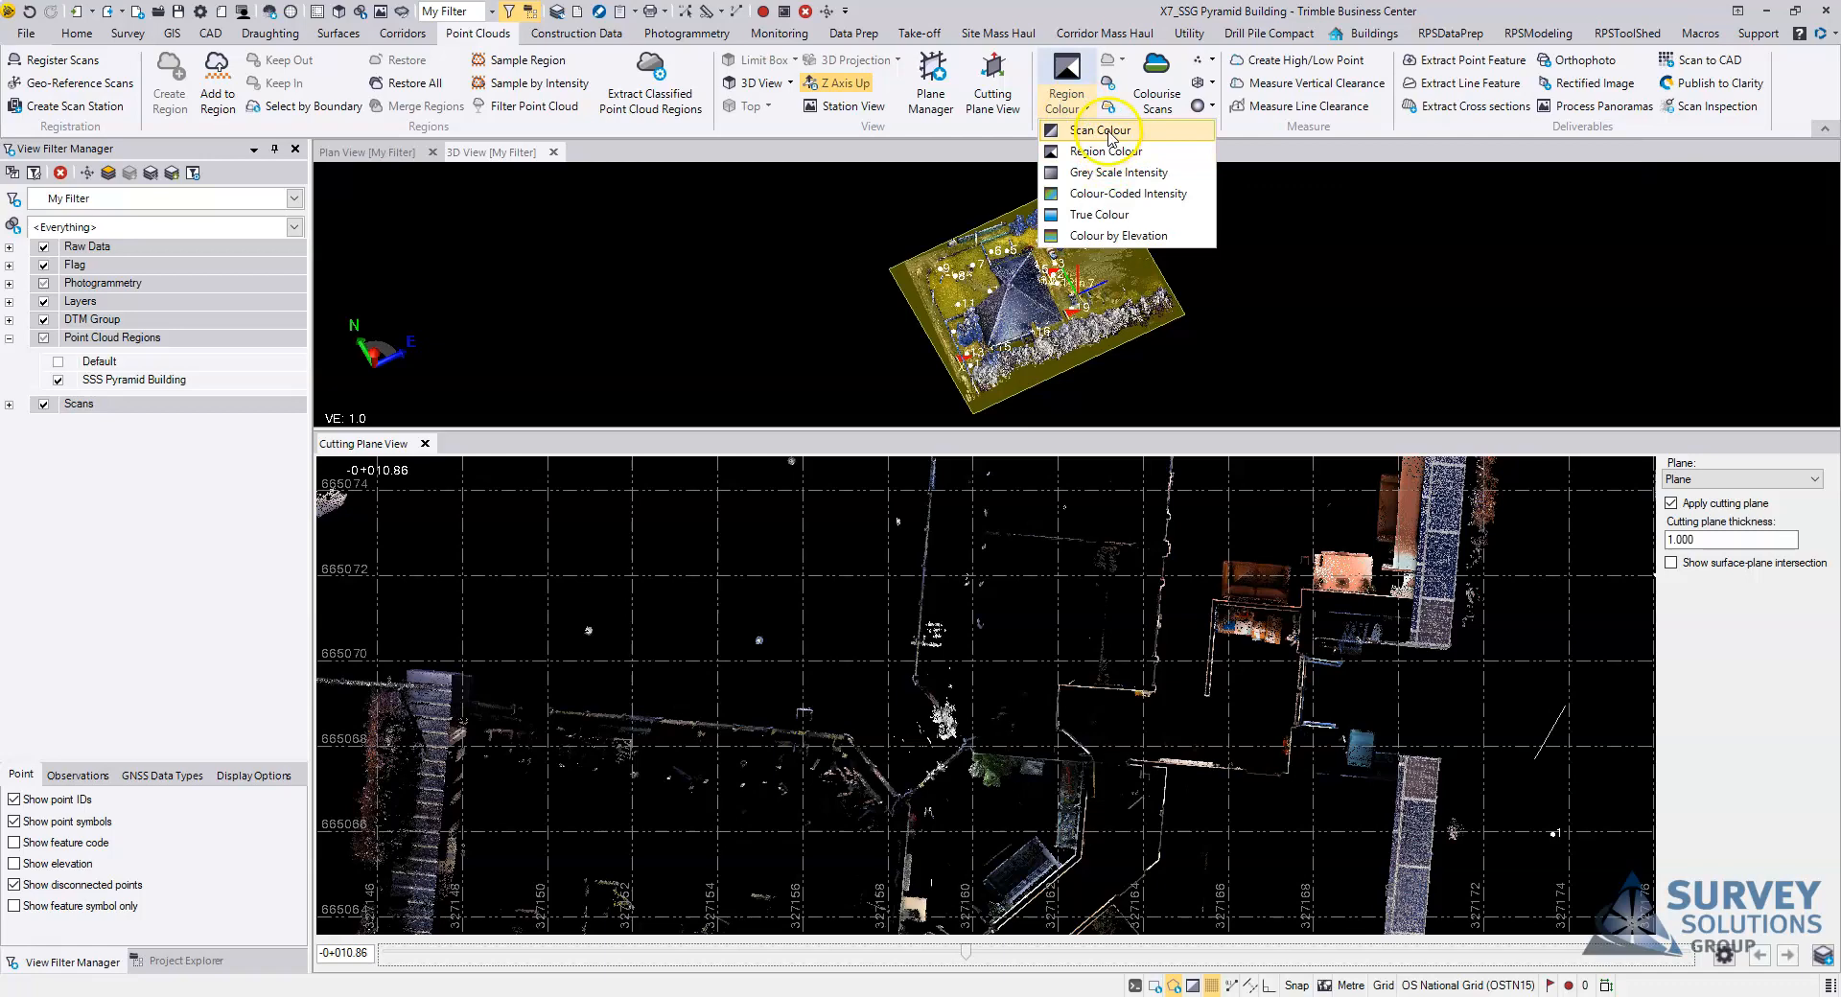
left_click(1101, 130)
scroll(1002, 724, "up", 1)
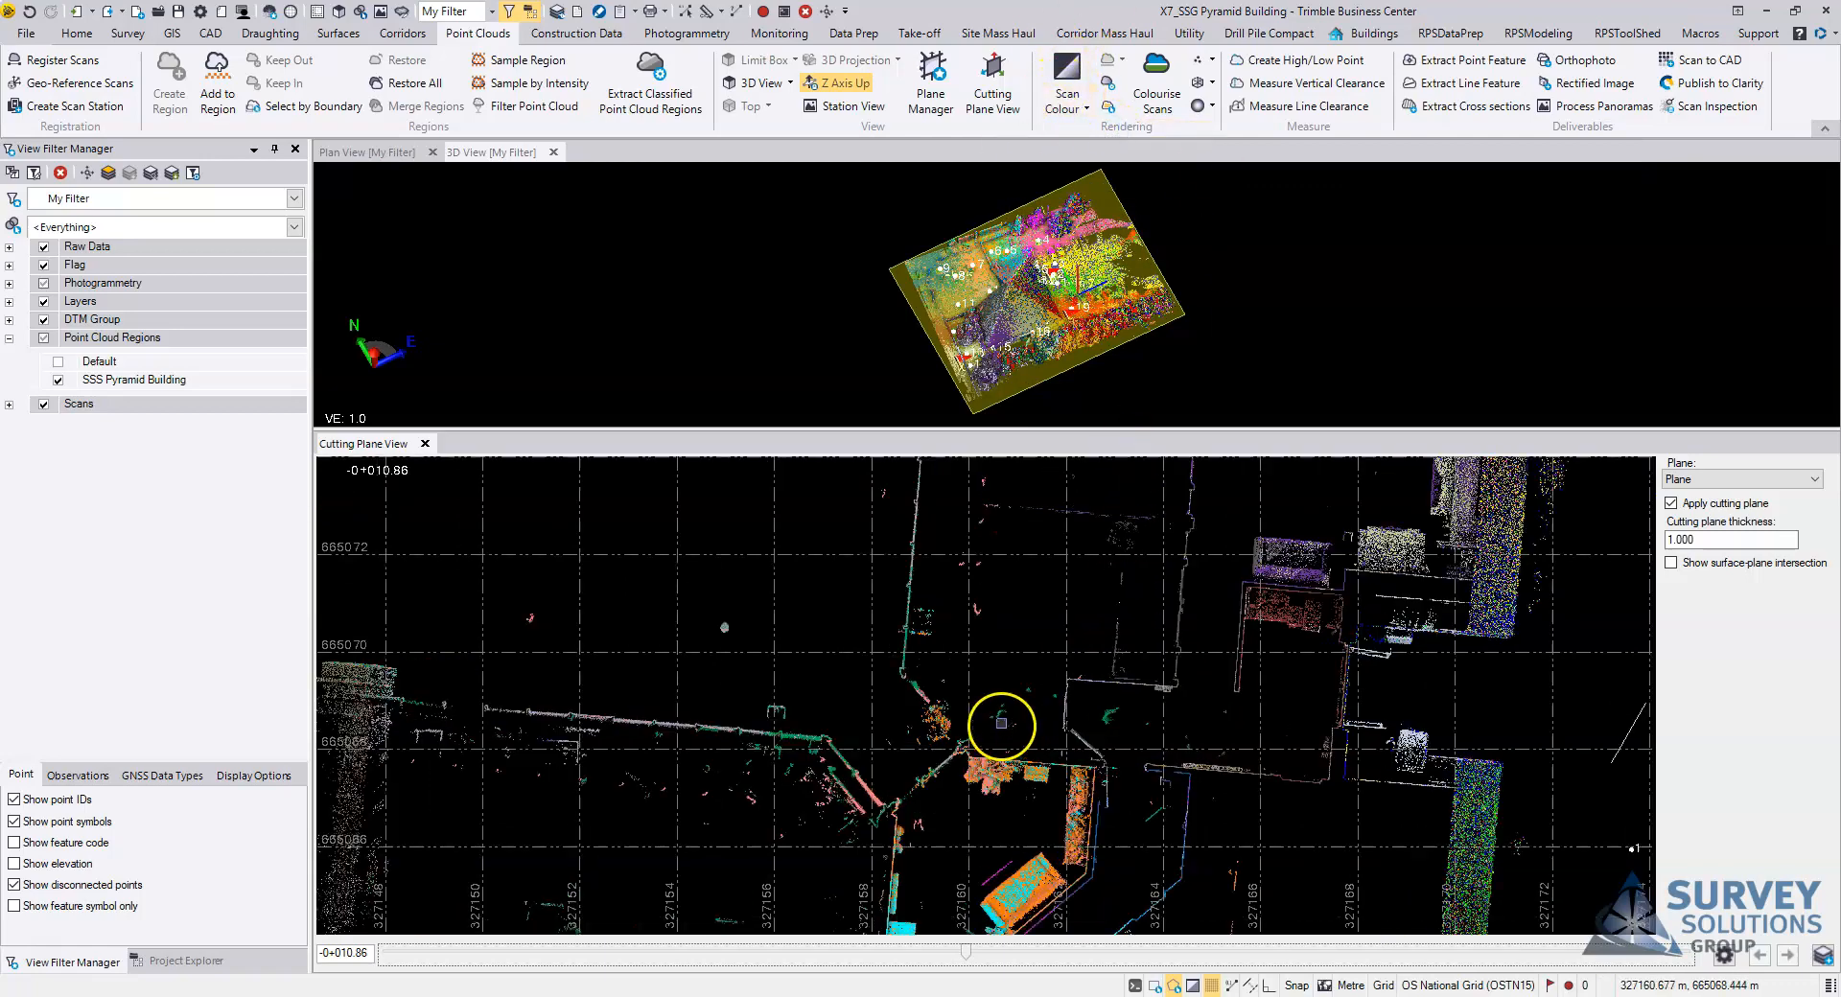
Step: Examine how the differently coloured scans line up along the interior walls in the cutting plane view
scroll(1017, 697, "up", 2)
middle_click_drag(1220, 704, 974, 745)
scroll(1074, 732, "down", 4)
scroll(1077, 707, "down", 1)
scroll(949, 707, "up", 3)
scroll(1014, 682, "up", 3)
middle_click_drag(1168, 682, 1056, 788)
scroll(1056, 775, "up", 3)
middle_click_drag(848, 781, 1168, 720)
Step: Set the cutting plane thickness to 0.200 and inspect the thinner slice through the building's walls
scroll(998, 755, "up", 3)
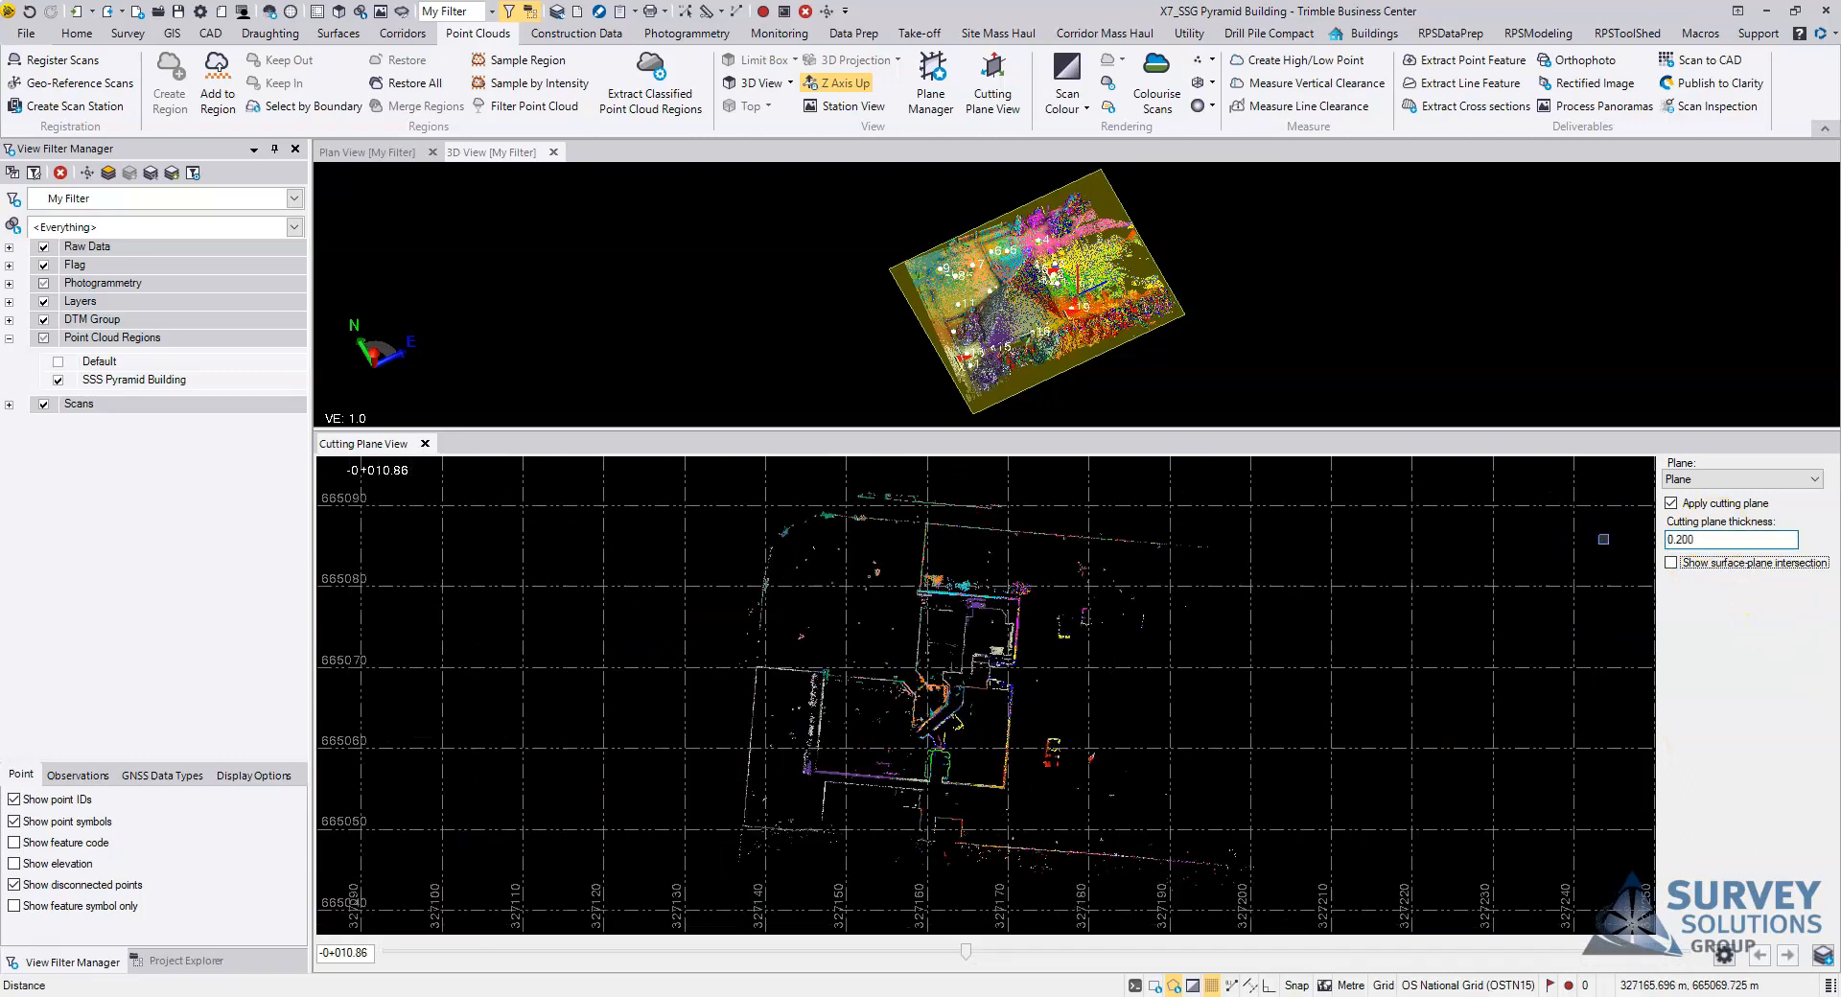
scroll(966, 686, "up", 5)
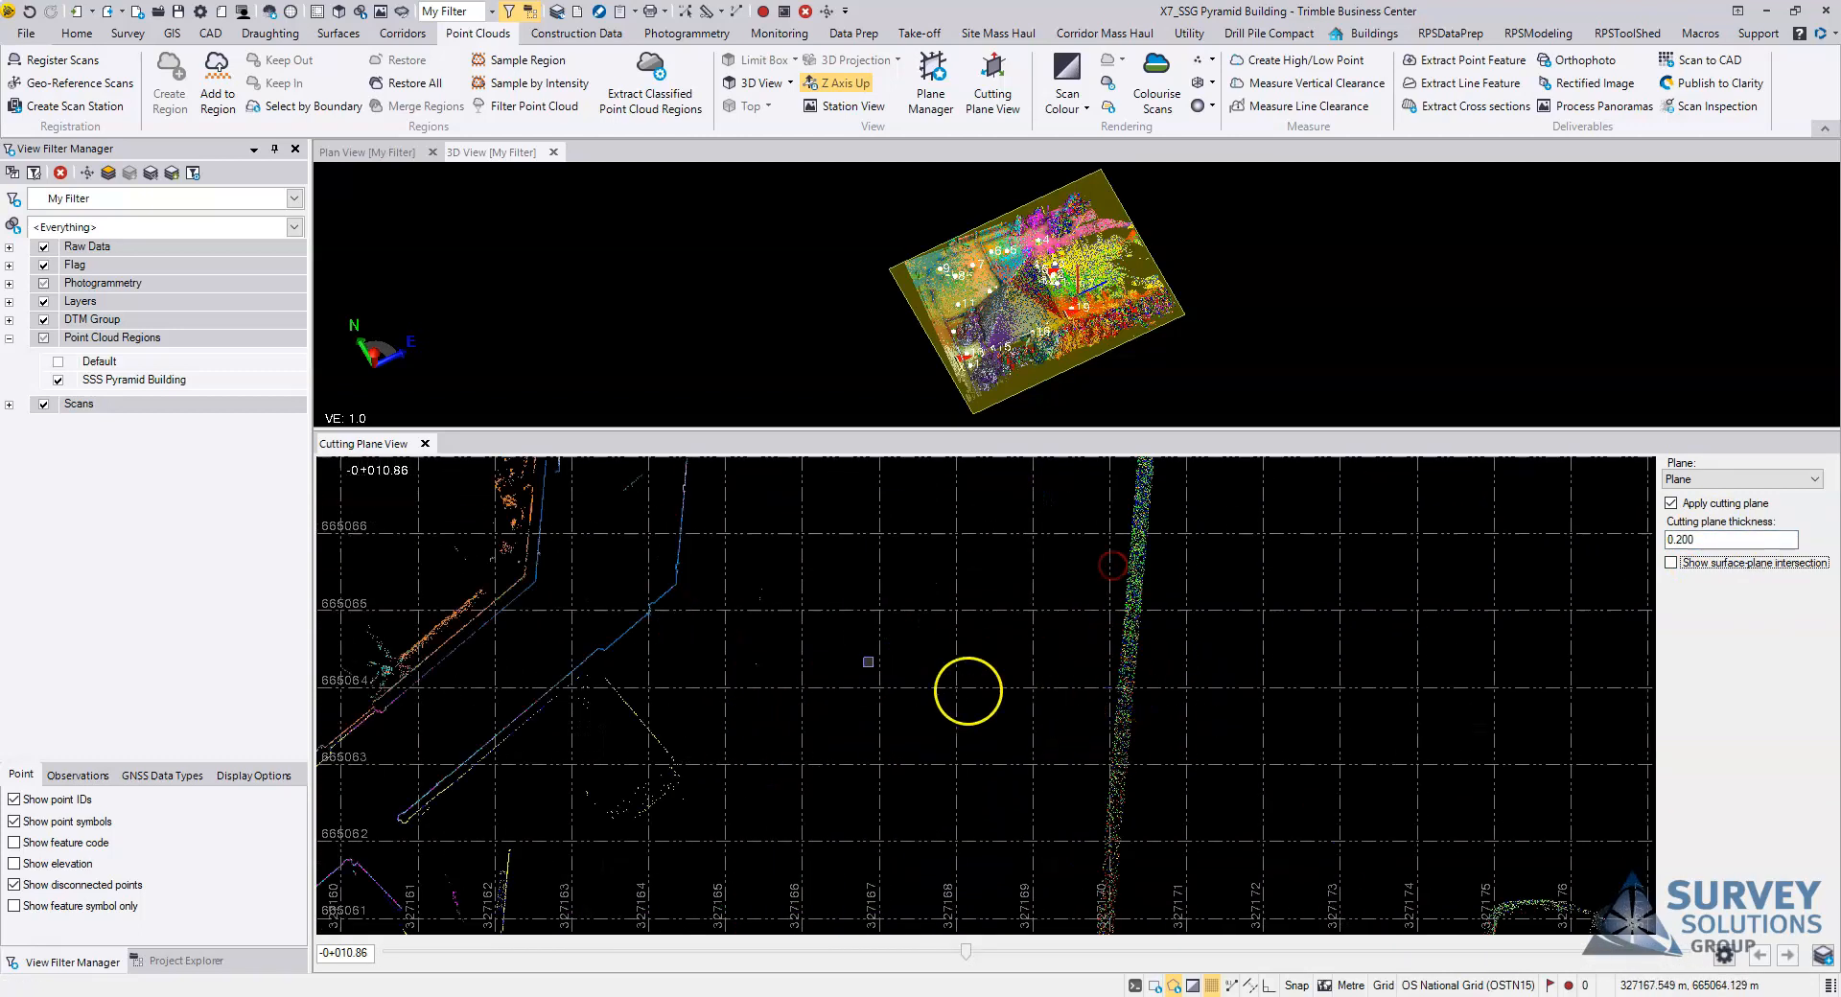
scroll(964, 674, "up", 5)
middle_click_drag(863, 708, 1102, 555)
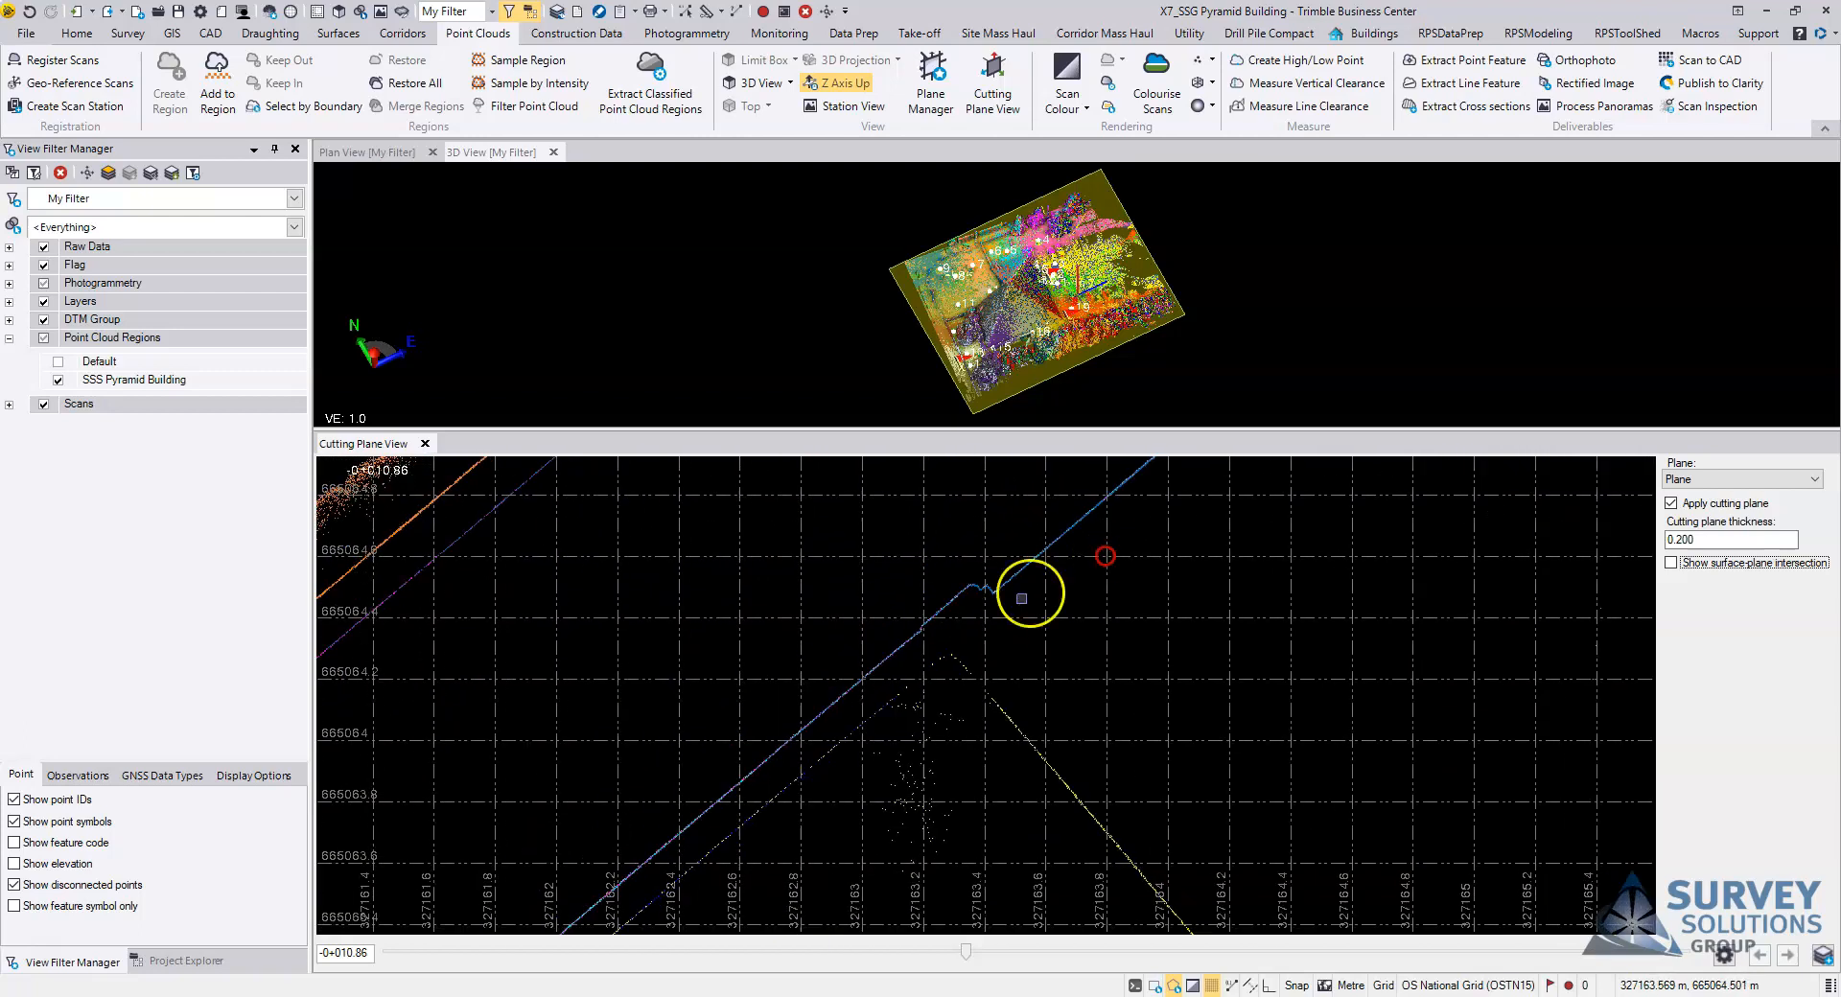
middle_click_drag(753, 836, 1213, 628)
scroll(1211, 630, "down", 2)
middle_click_drag(860, 862, 1089, 498)
scroll(998, 690, "down", 7)
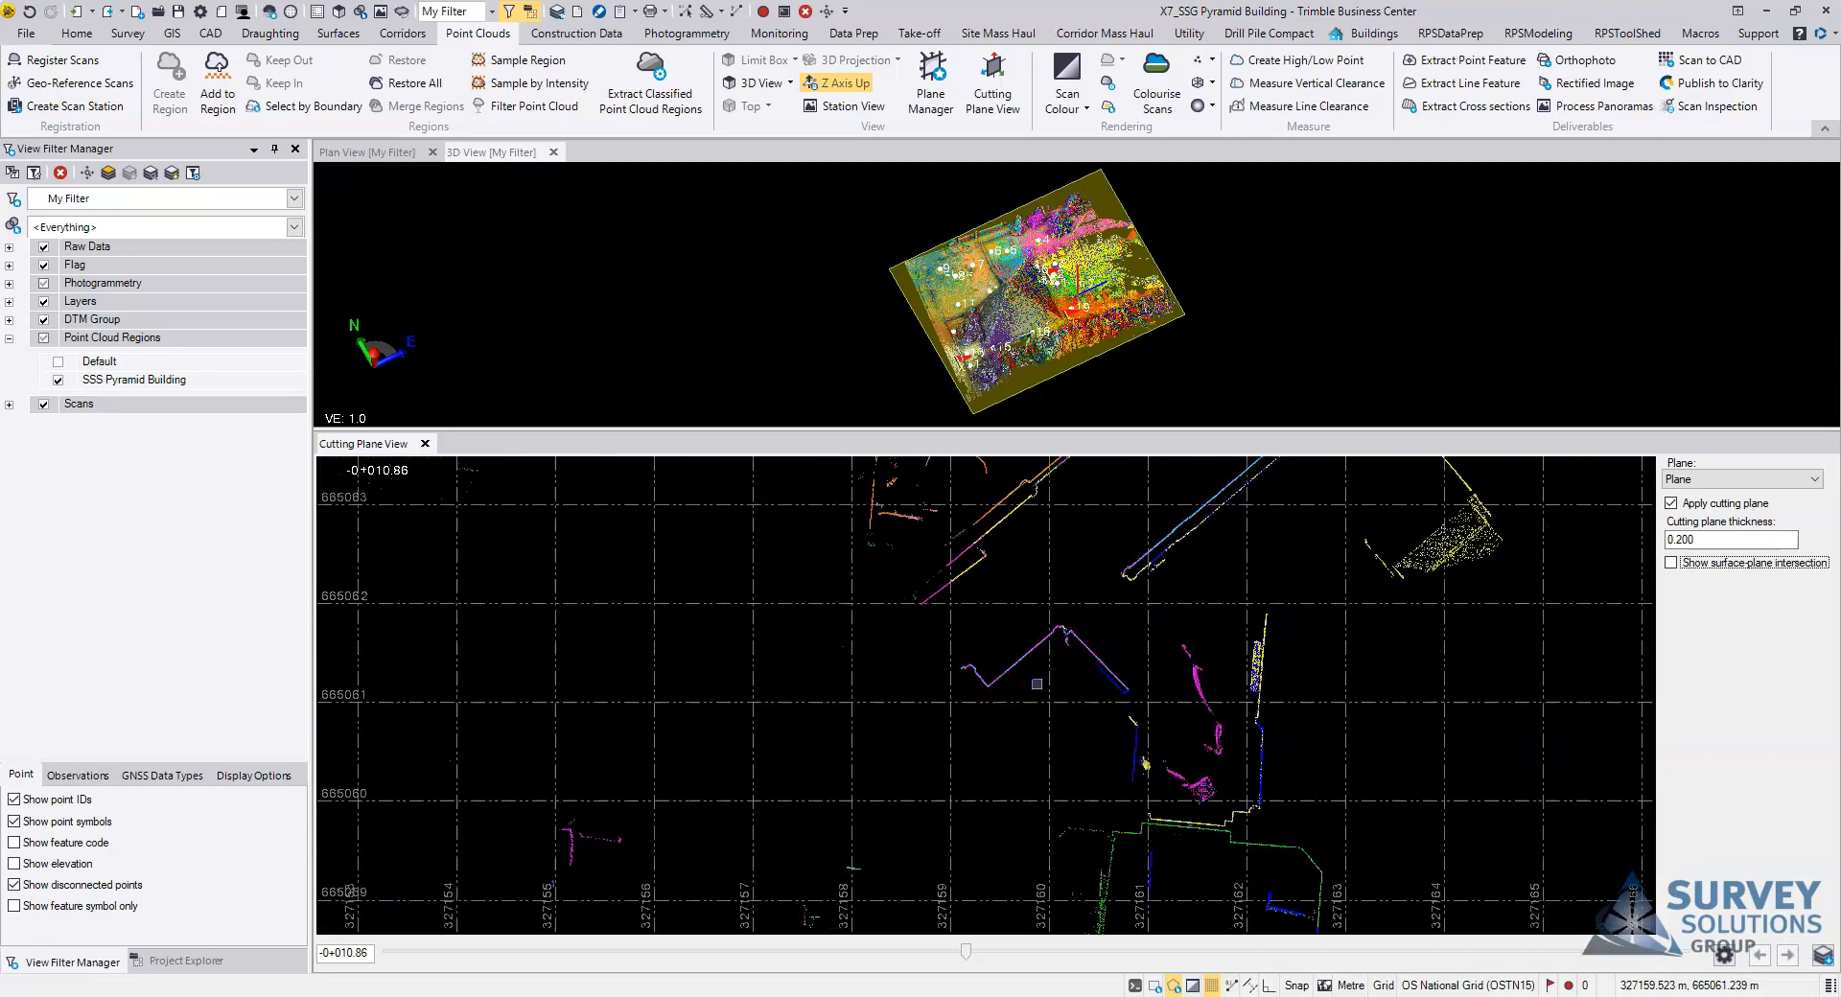
scroll(1028, 730, "down", 6)
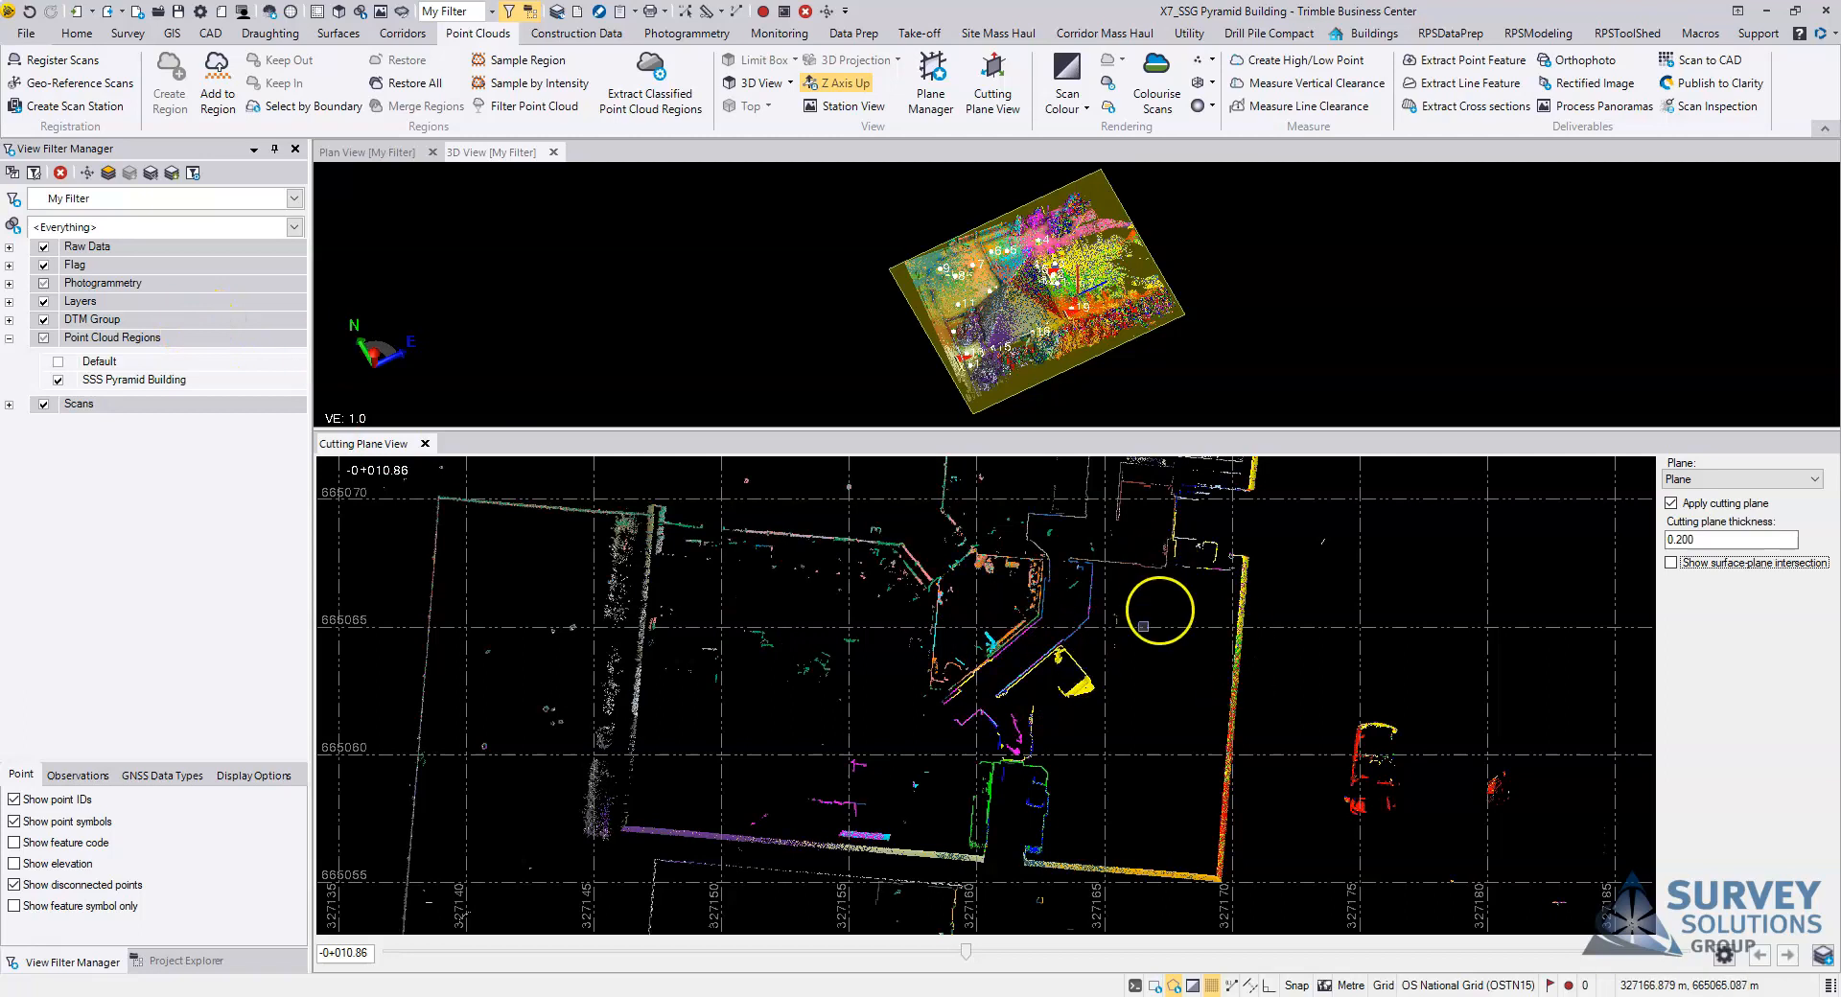
scroll(1118, 620, "down", 2)
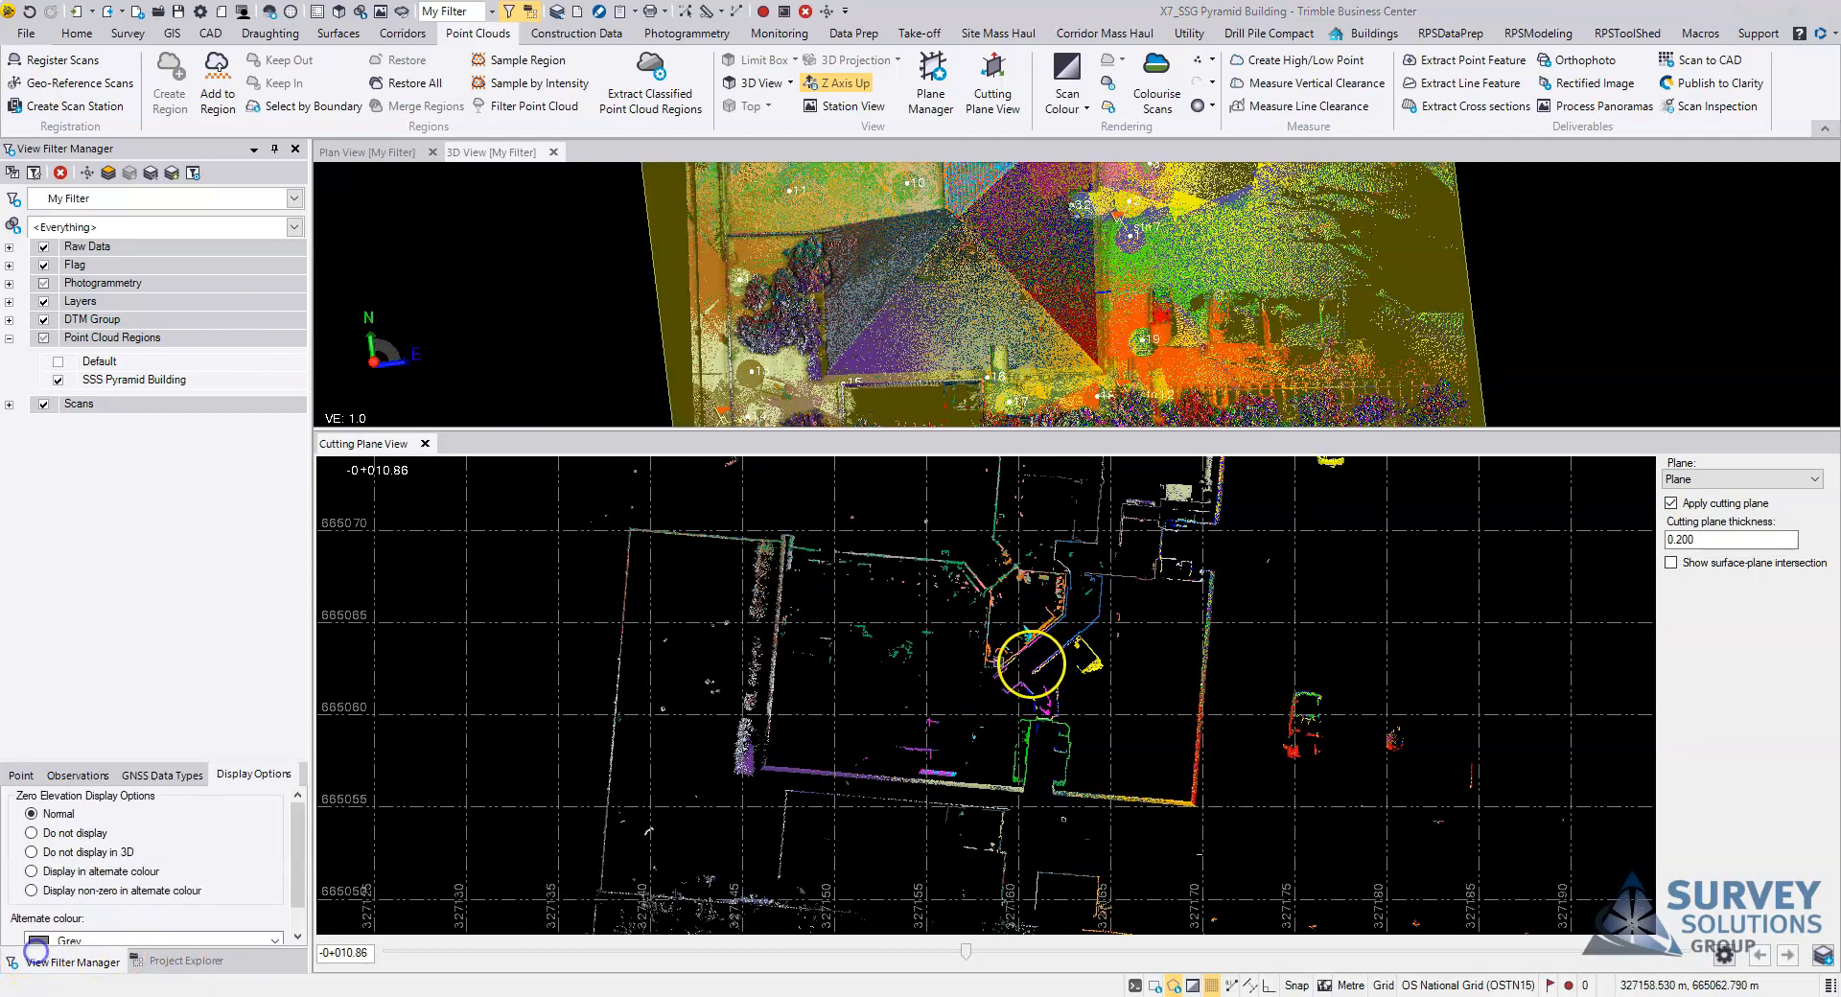
Step: Examine the central corridor walls in the cutting plane slice to compare the alignment of neighbouring scans
scroll(1024, 667, "up", 1)
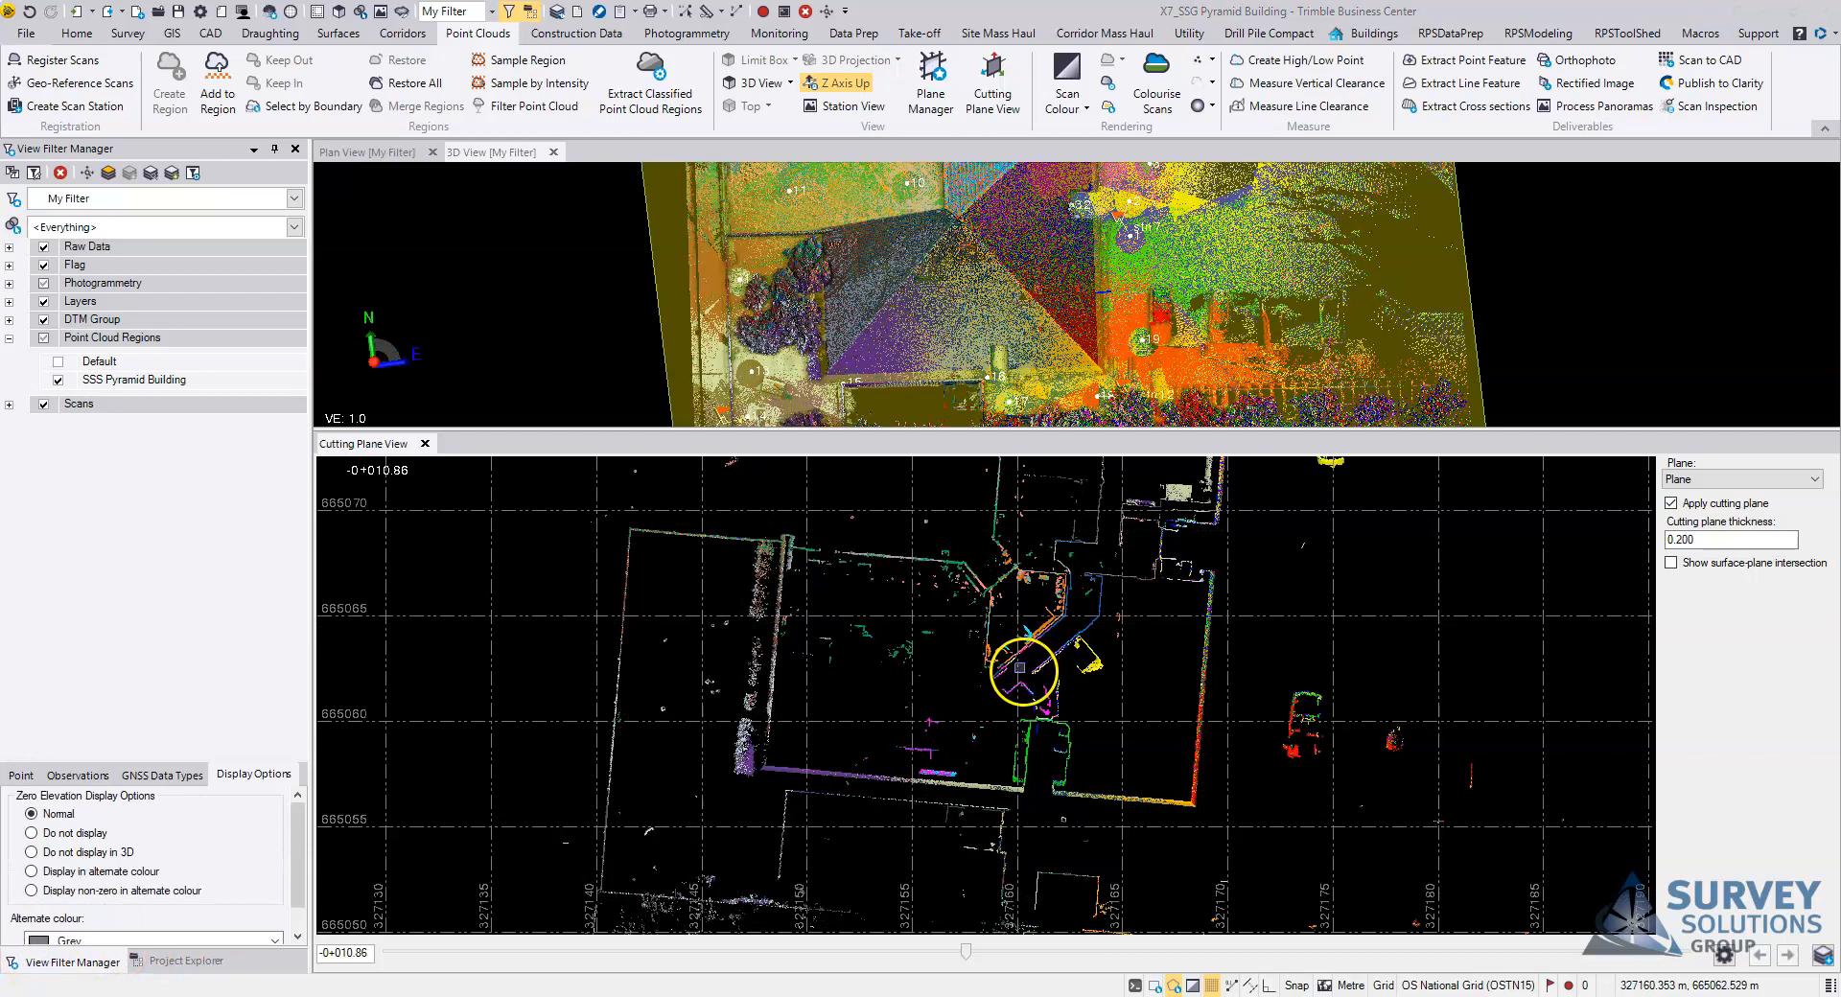
scroll(1022, 664, "up", 10)
scroll(1024, 656, "up", 3)
scroll(911, 685, "up", 1)
middle_click_drag(879, 734, 957, 717)
scroll(1021, 689, "down", 2)
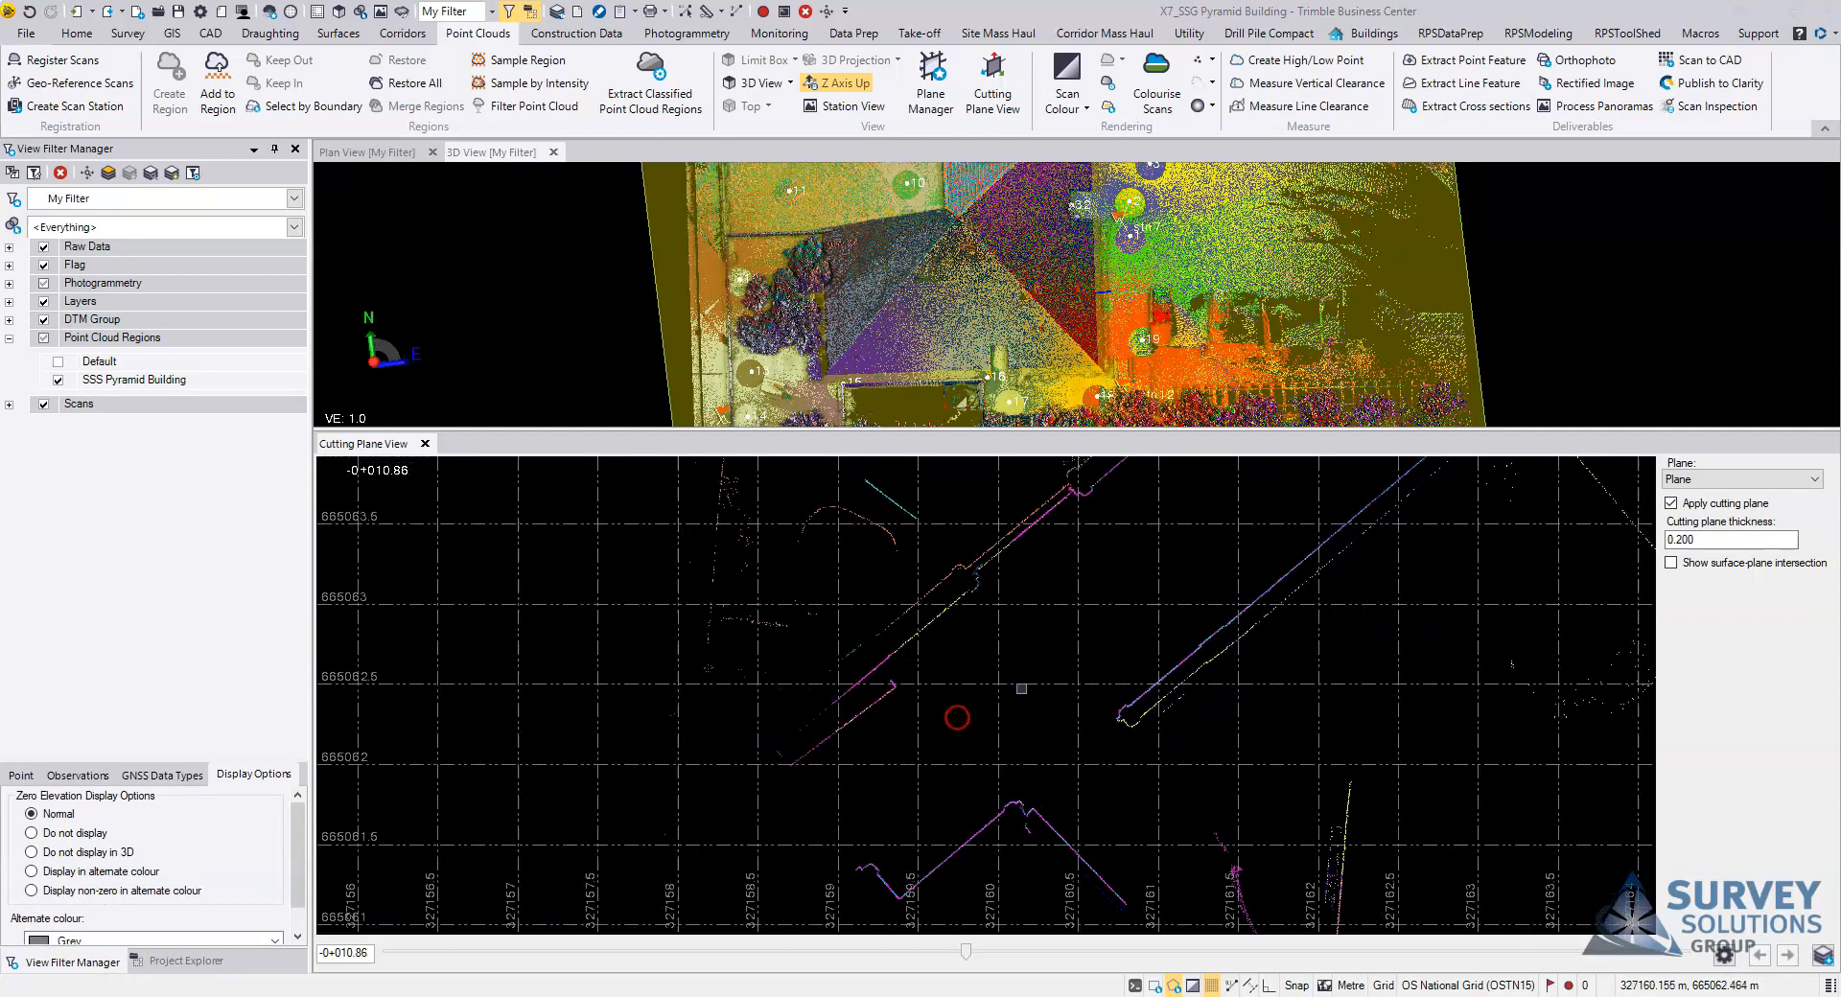
middle_click_drag(1097, 588, 871, 761)
middle_click_drag(834, 825, 1074, 690)
scroll(1072, 699, "down", 1)
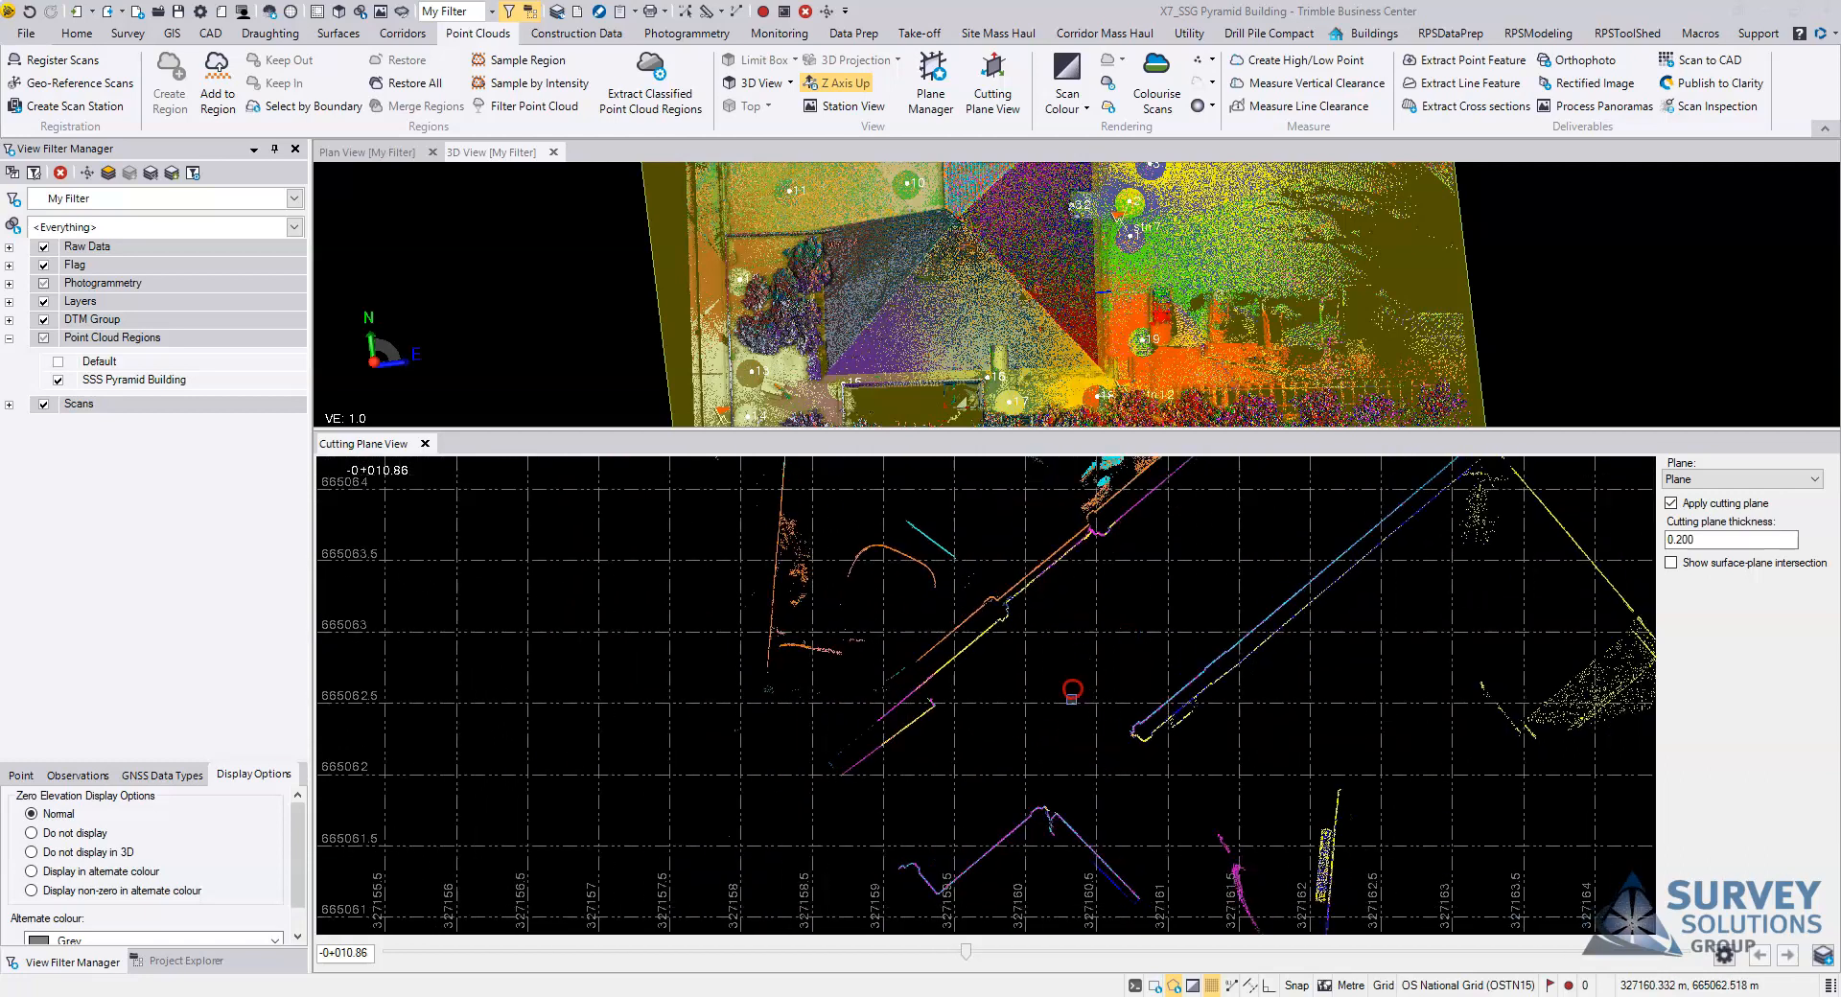
scroll(1071, 699, "down", 1)
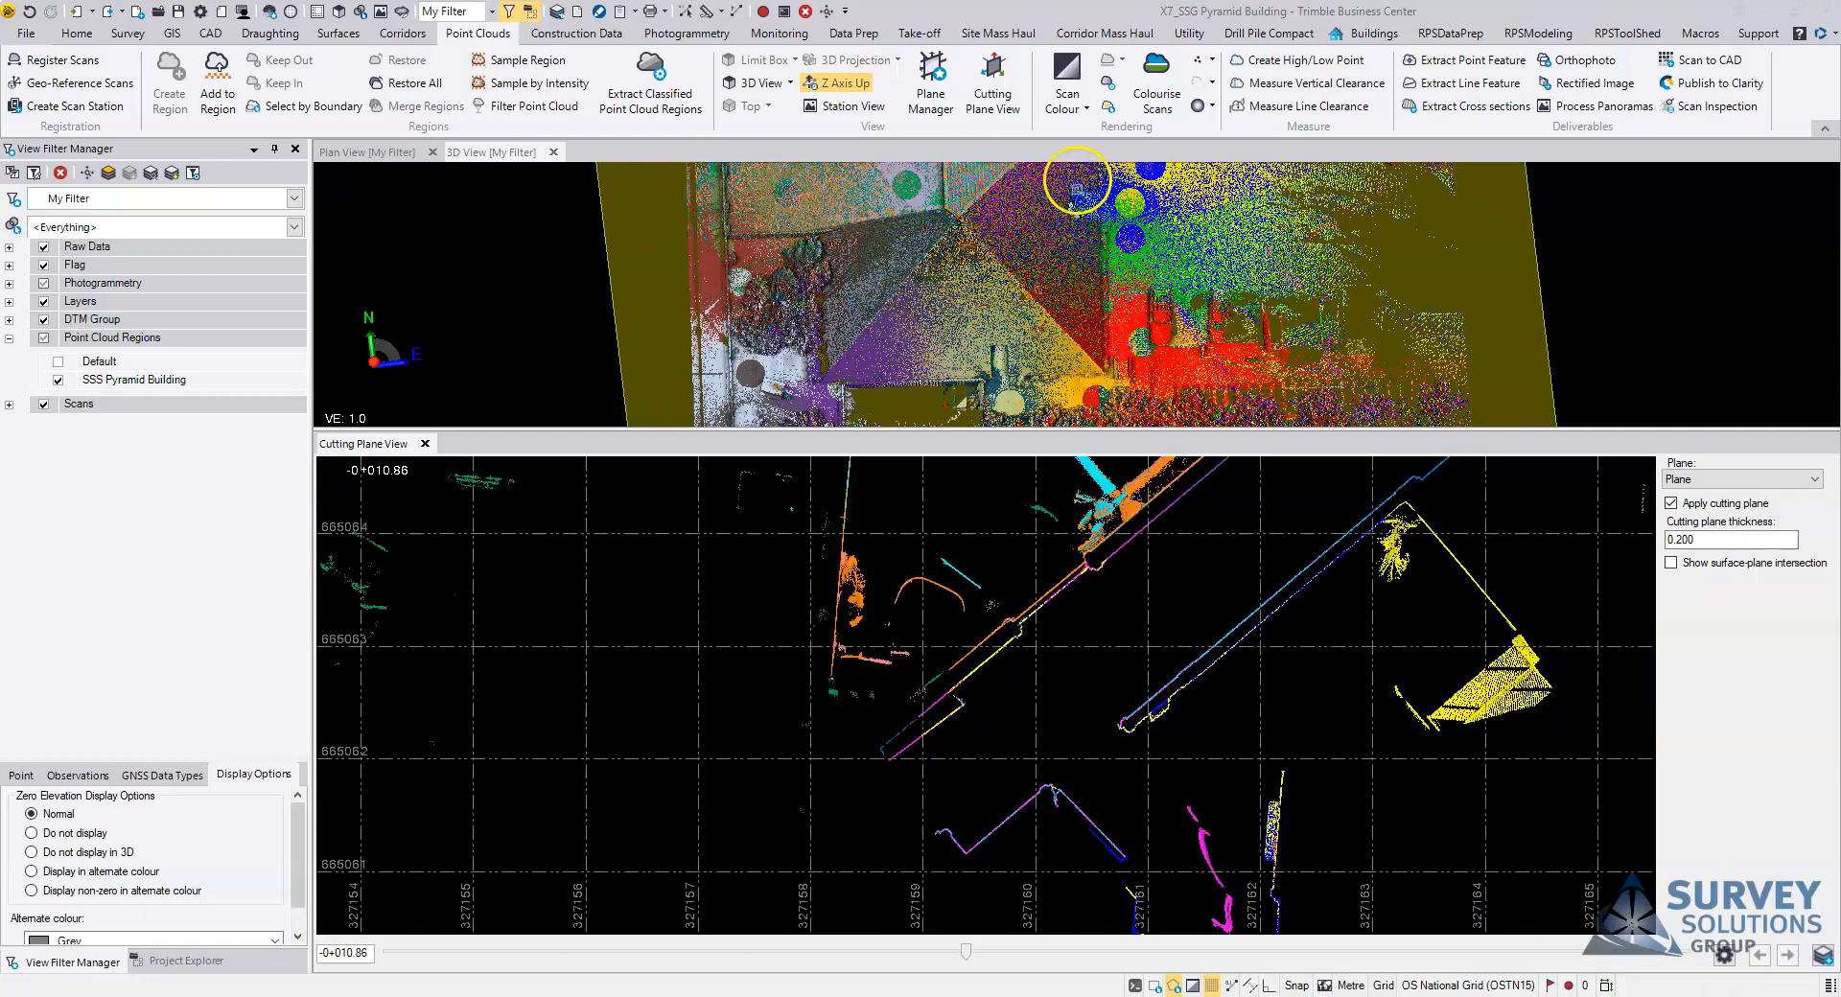
Step: Switch the point cloud rendering to See Outline and inspect the central corridor walls in the 3D view
left_click(1200, 86)
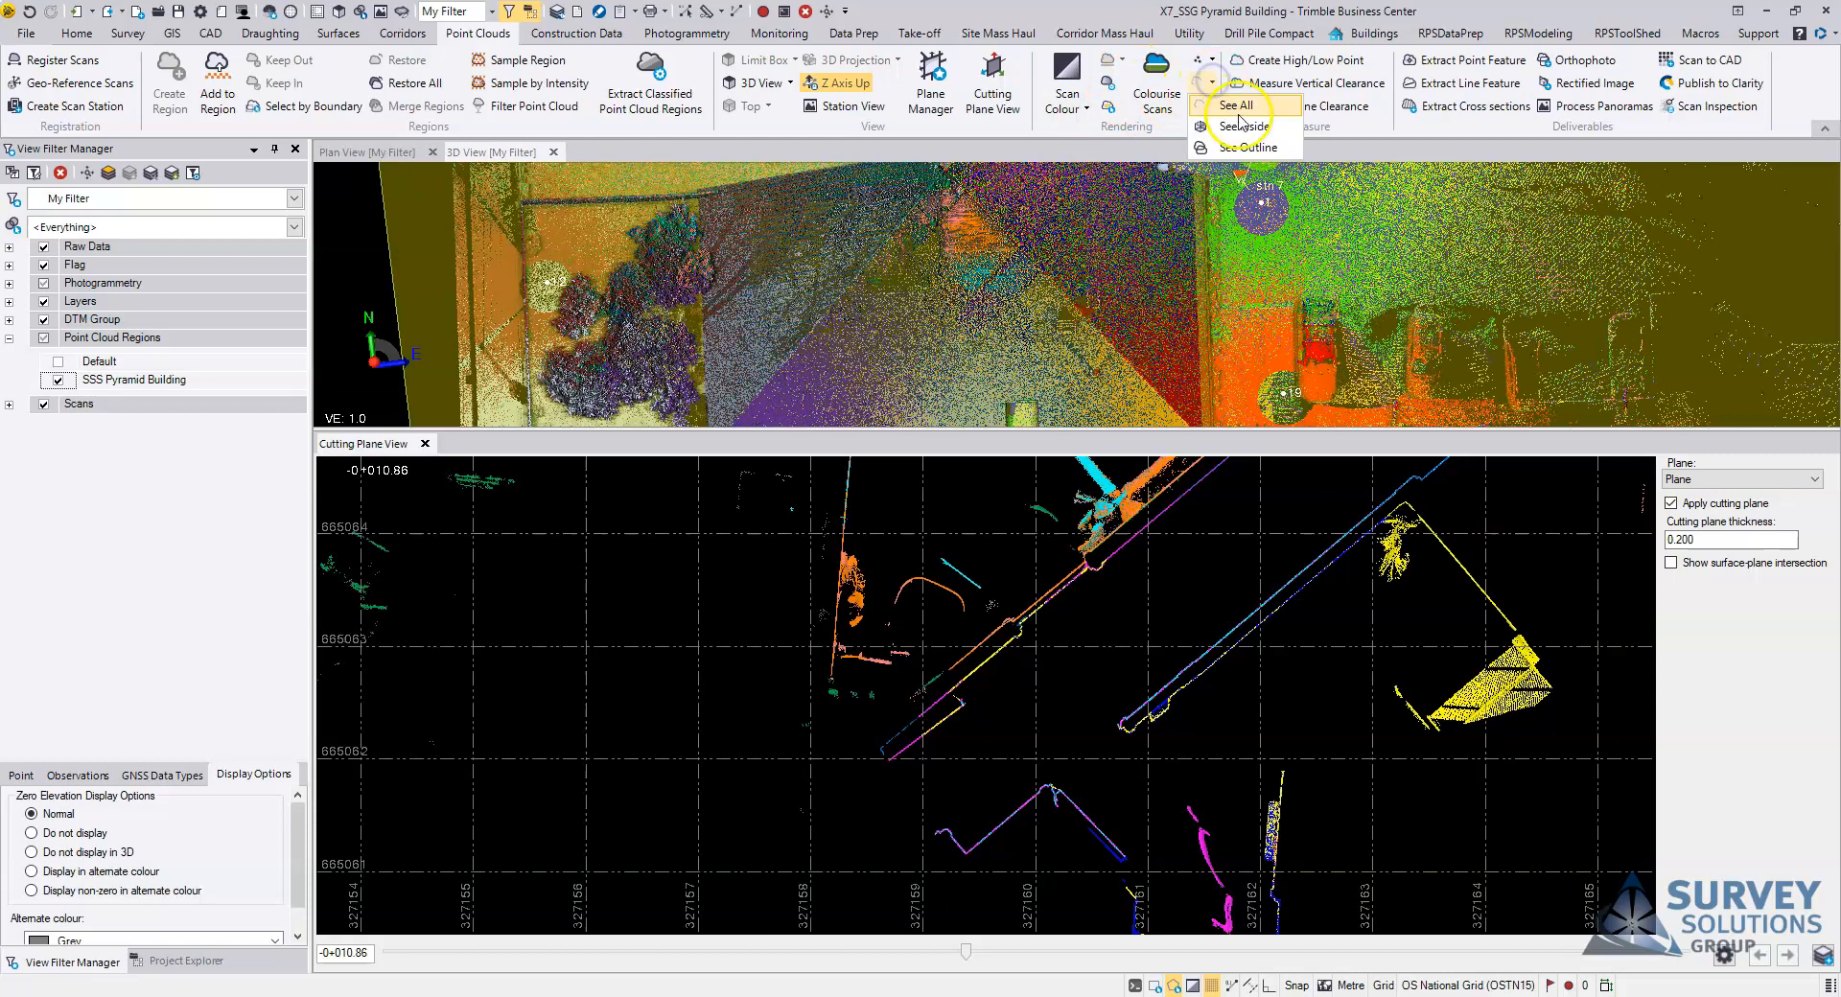
left_click(1244, 148)
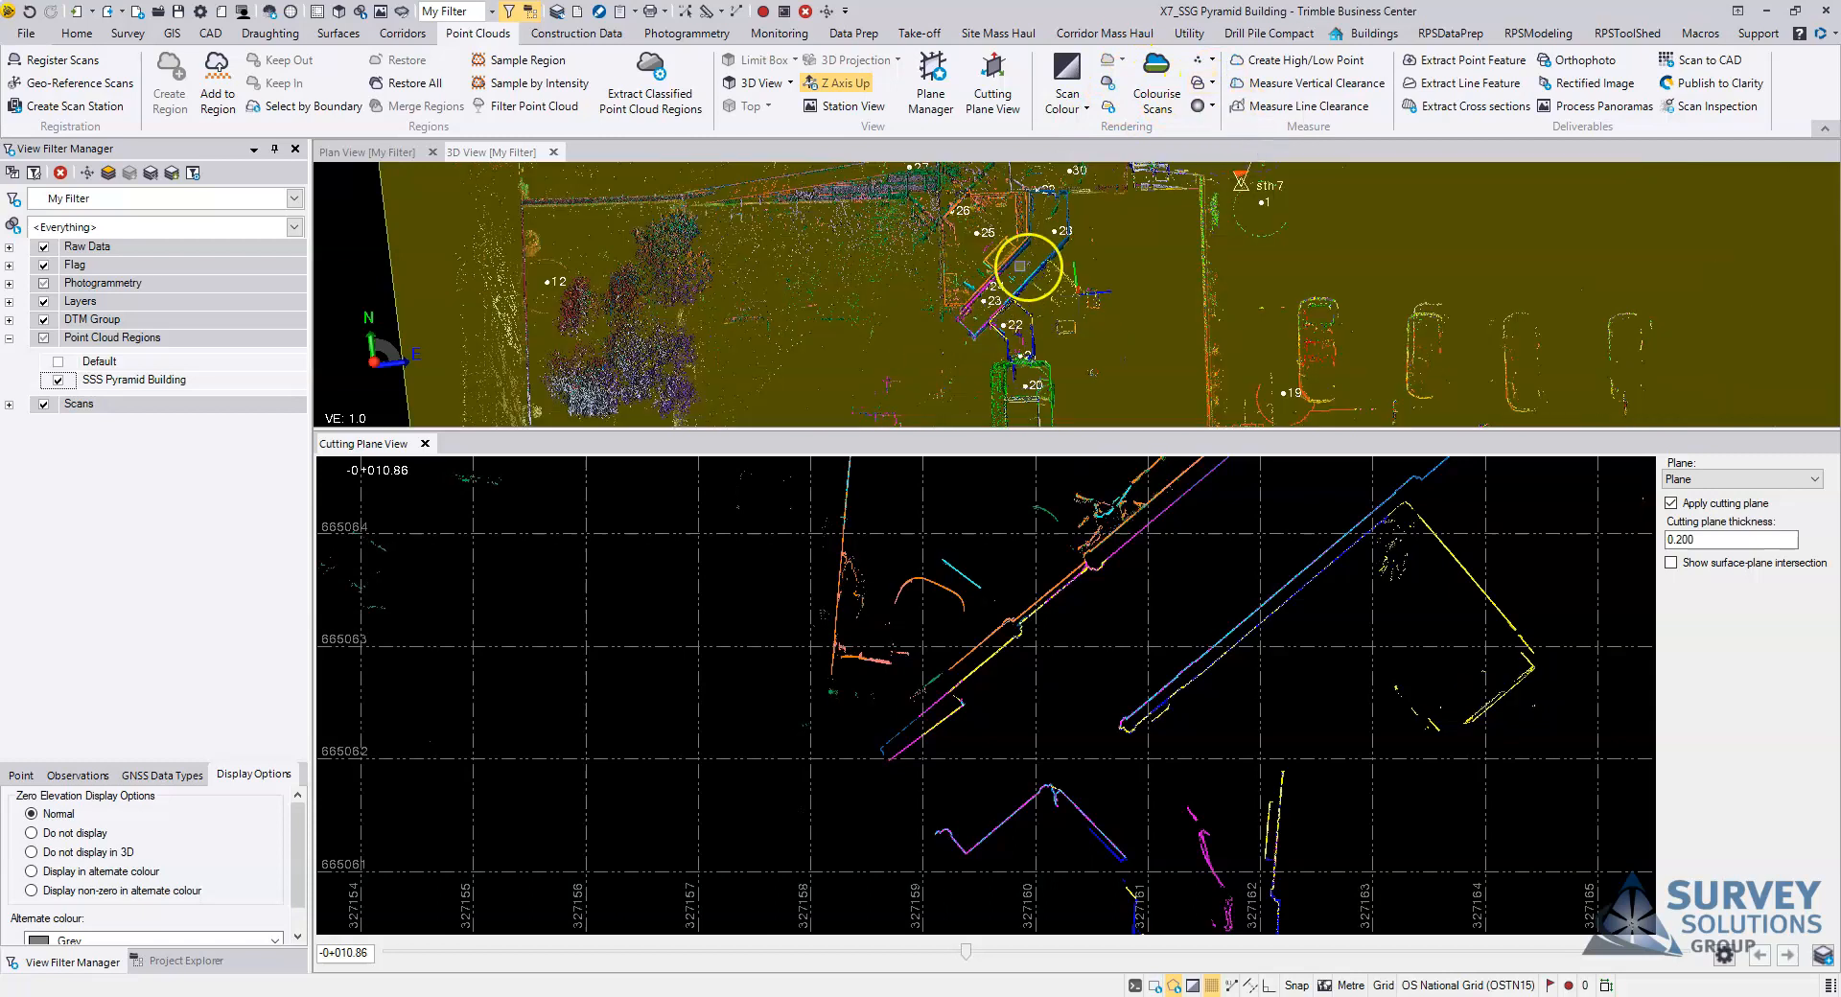
scroll(1020, 266, "up", 2)
scroll(1002, 303, "up", 3)
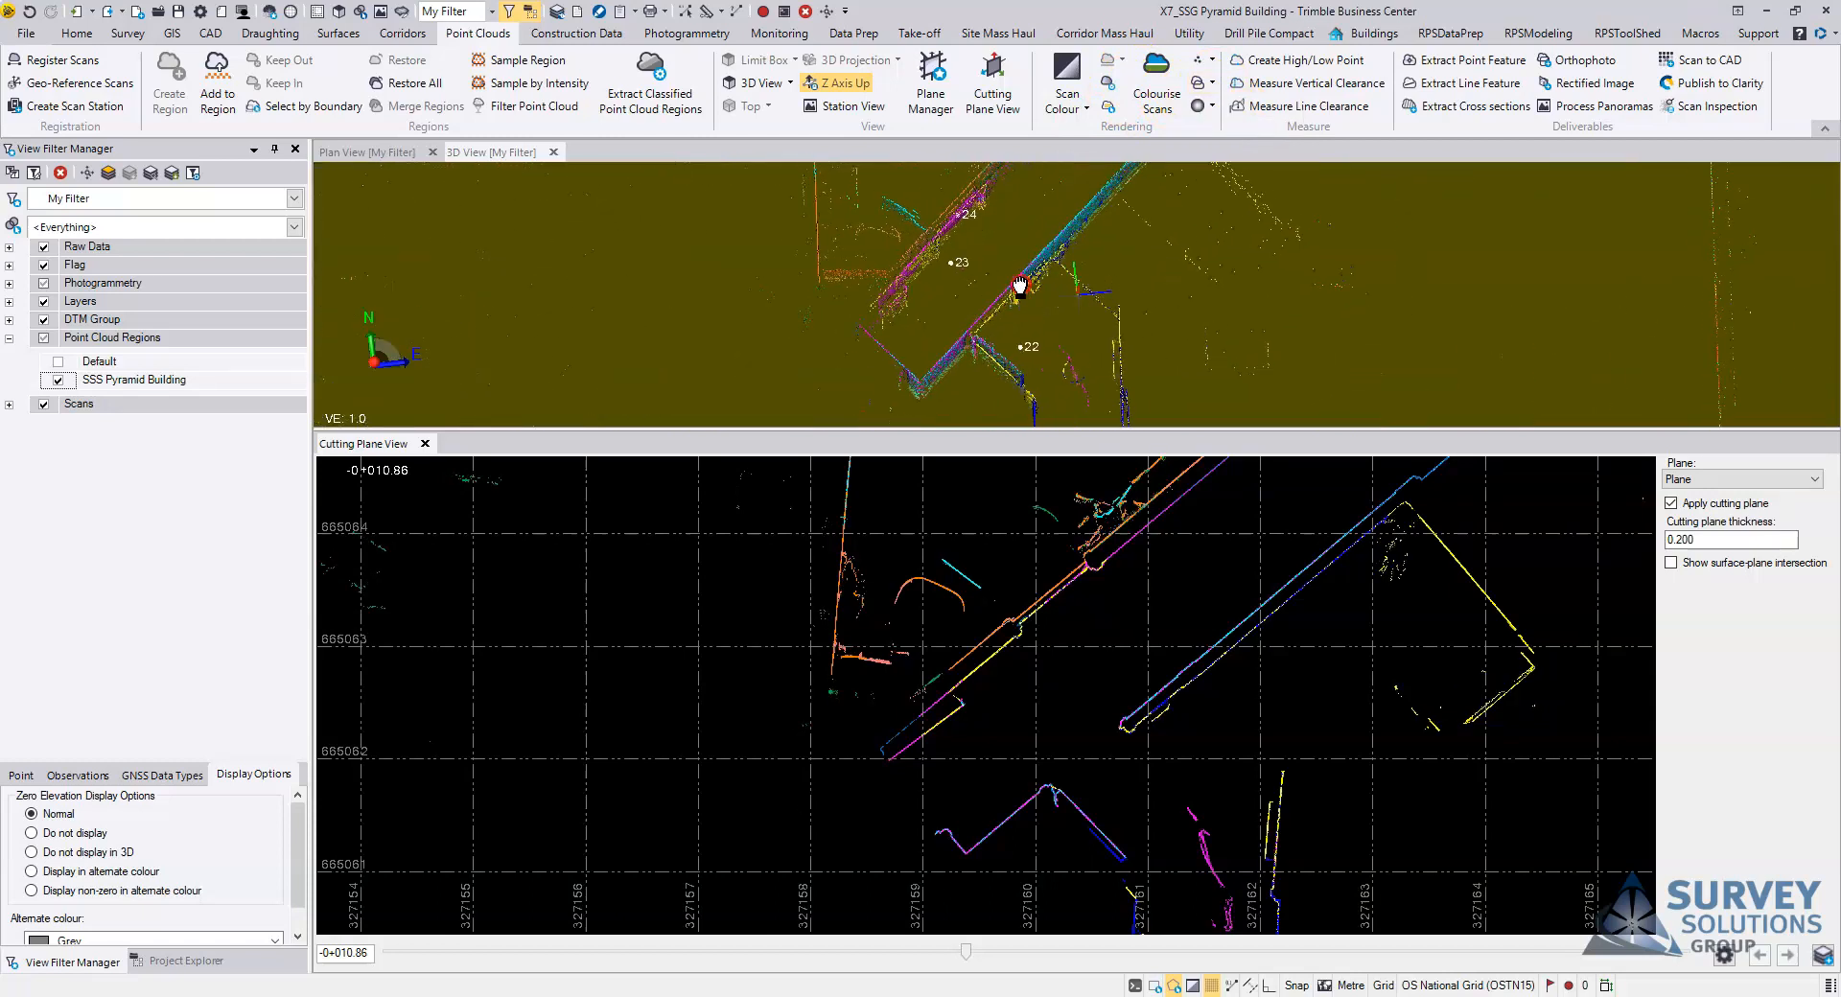
right_click_drag(1054, 309, 1048, 326)
middle_click_drag(1053, 223, 1082, 273)
scroll(1056, 279, "down", 3)
scroll(1032, 292, "up", 3)
middle_click_drag(1046, 395, 1048, 313)
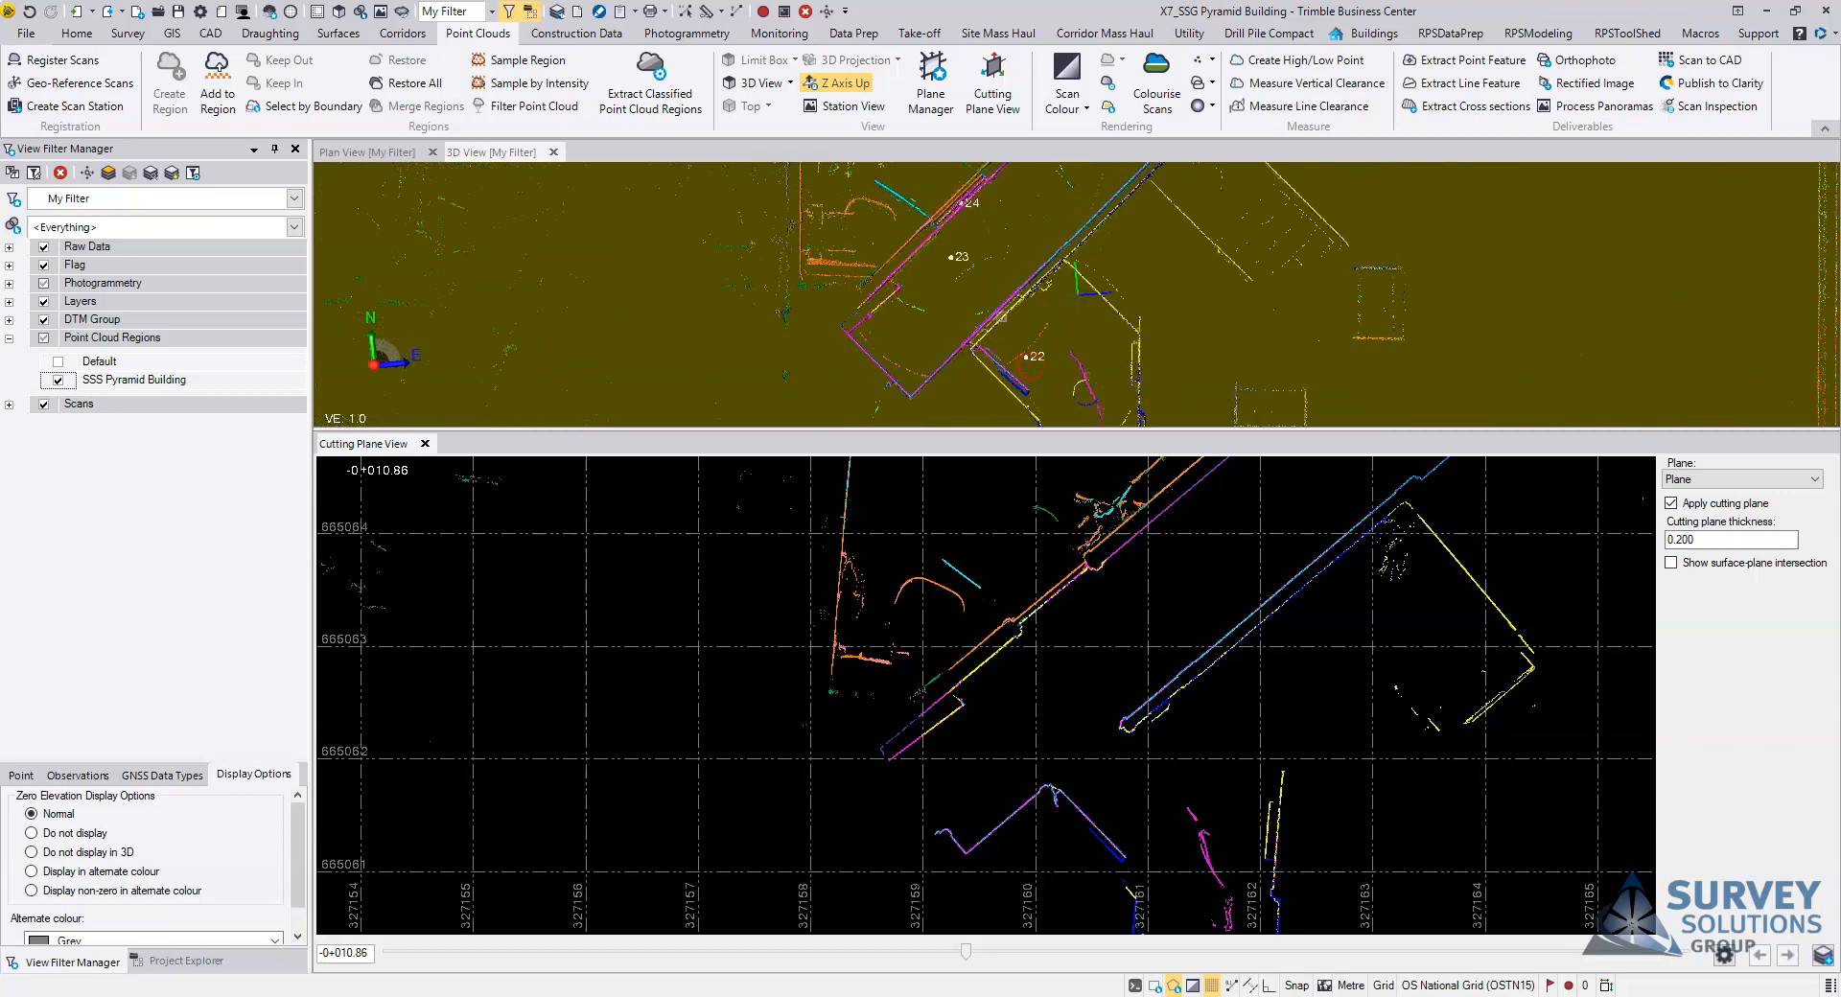
middle_click_drag(993, 239, 1000, 280)
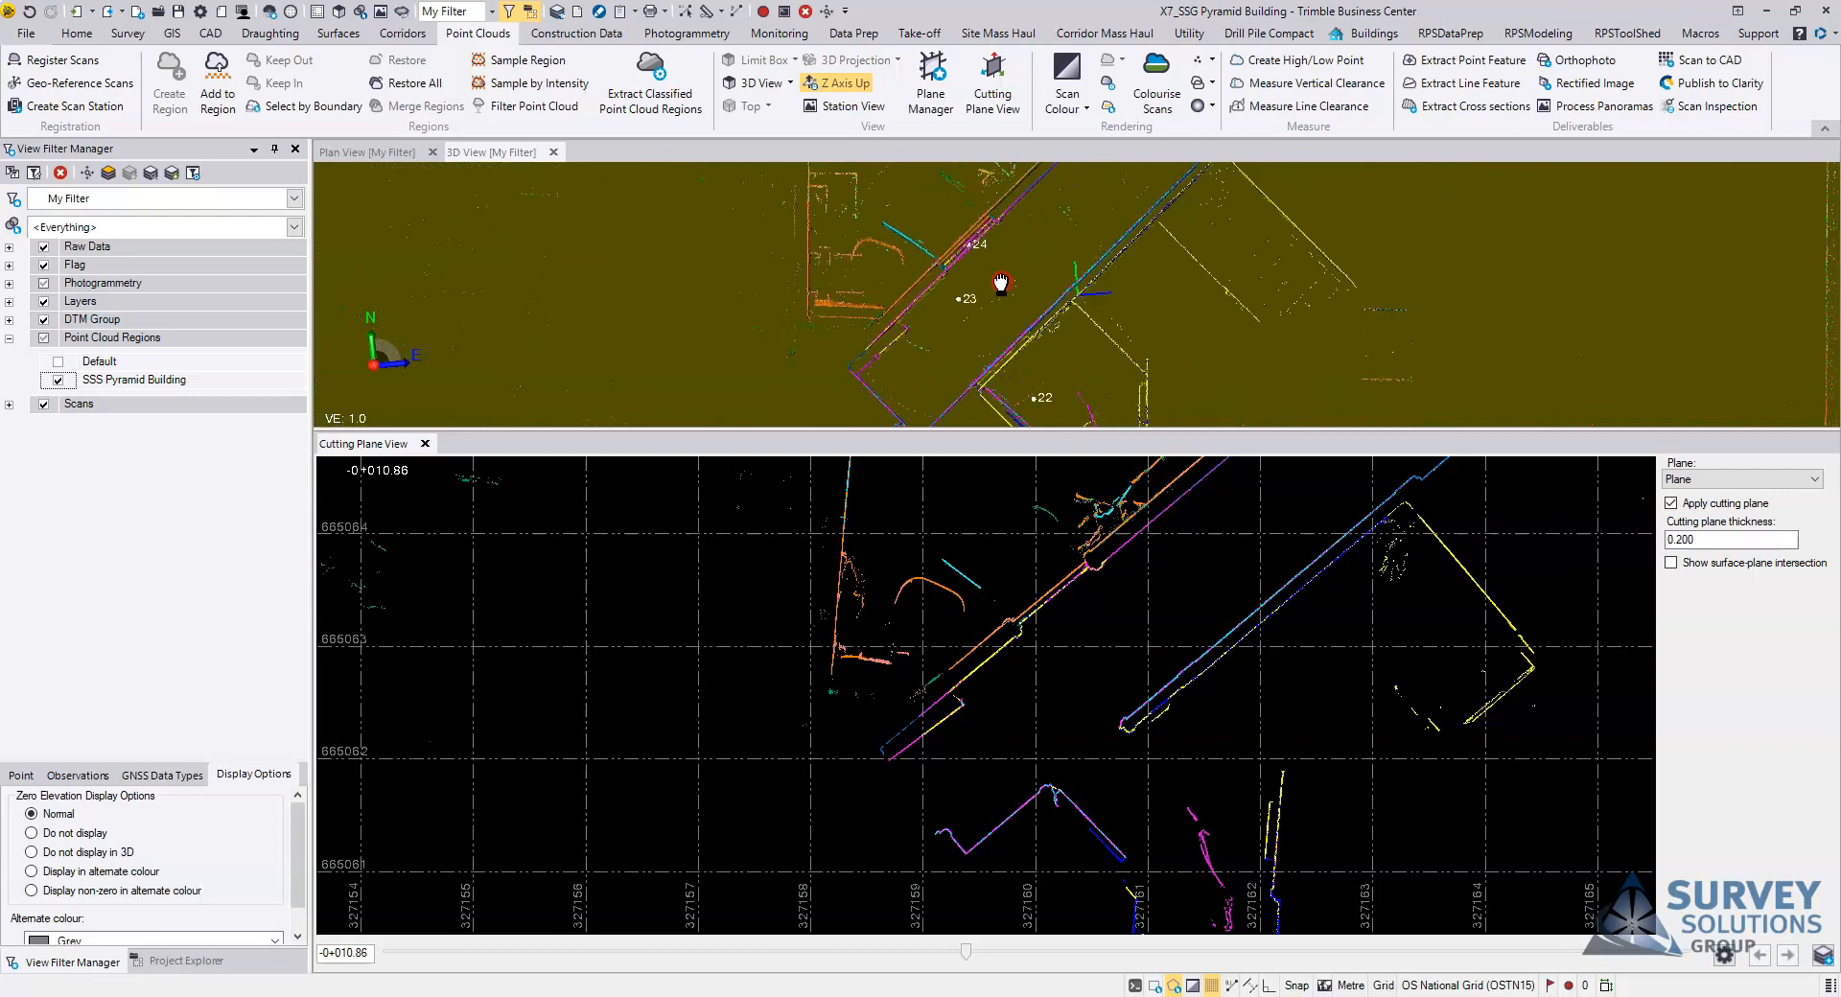
Step: Hide all scans except 22 19 (Y19), 23 8 (Y8) and 24 7 (Y7), and inspect how their corridor walls match
left_click(9, 405)
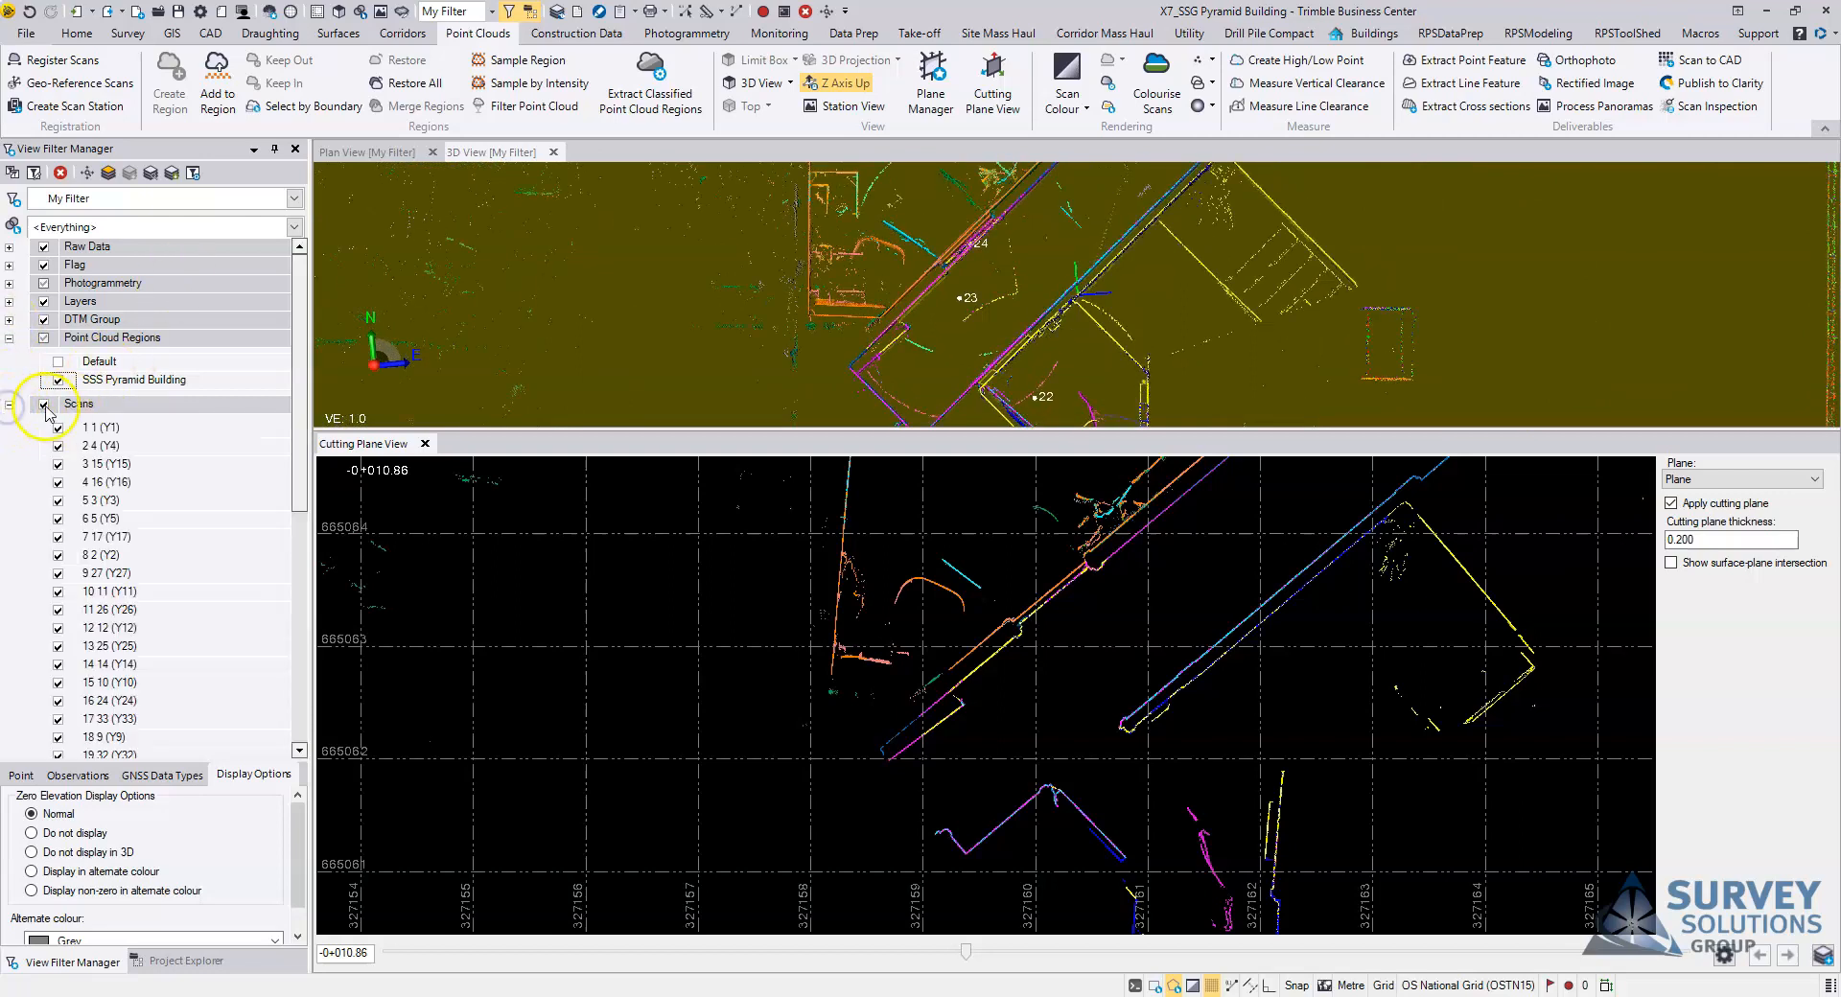
left_click(43, 404)
left_click_drag(300, 423, 294, 669)
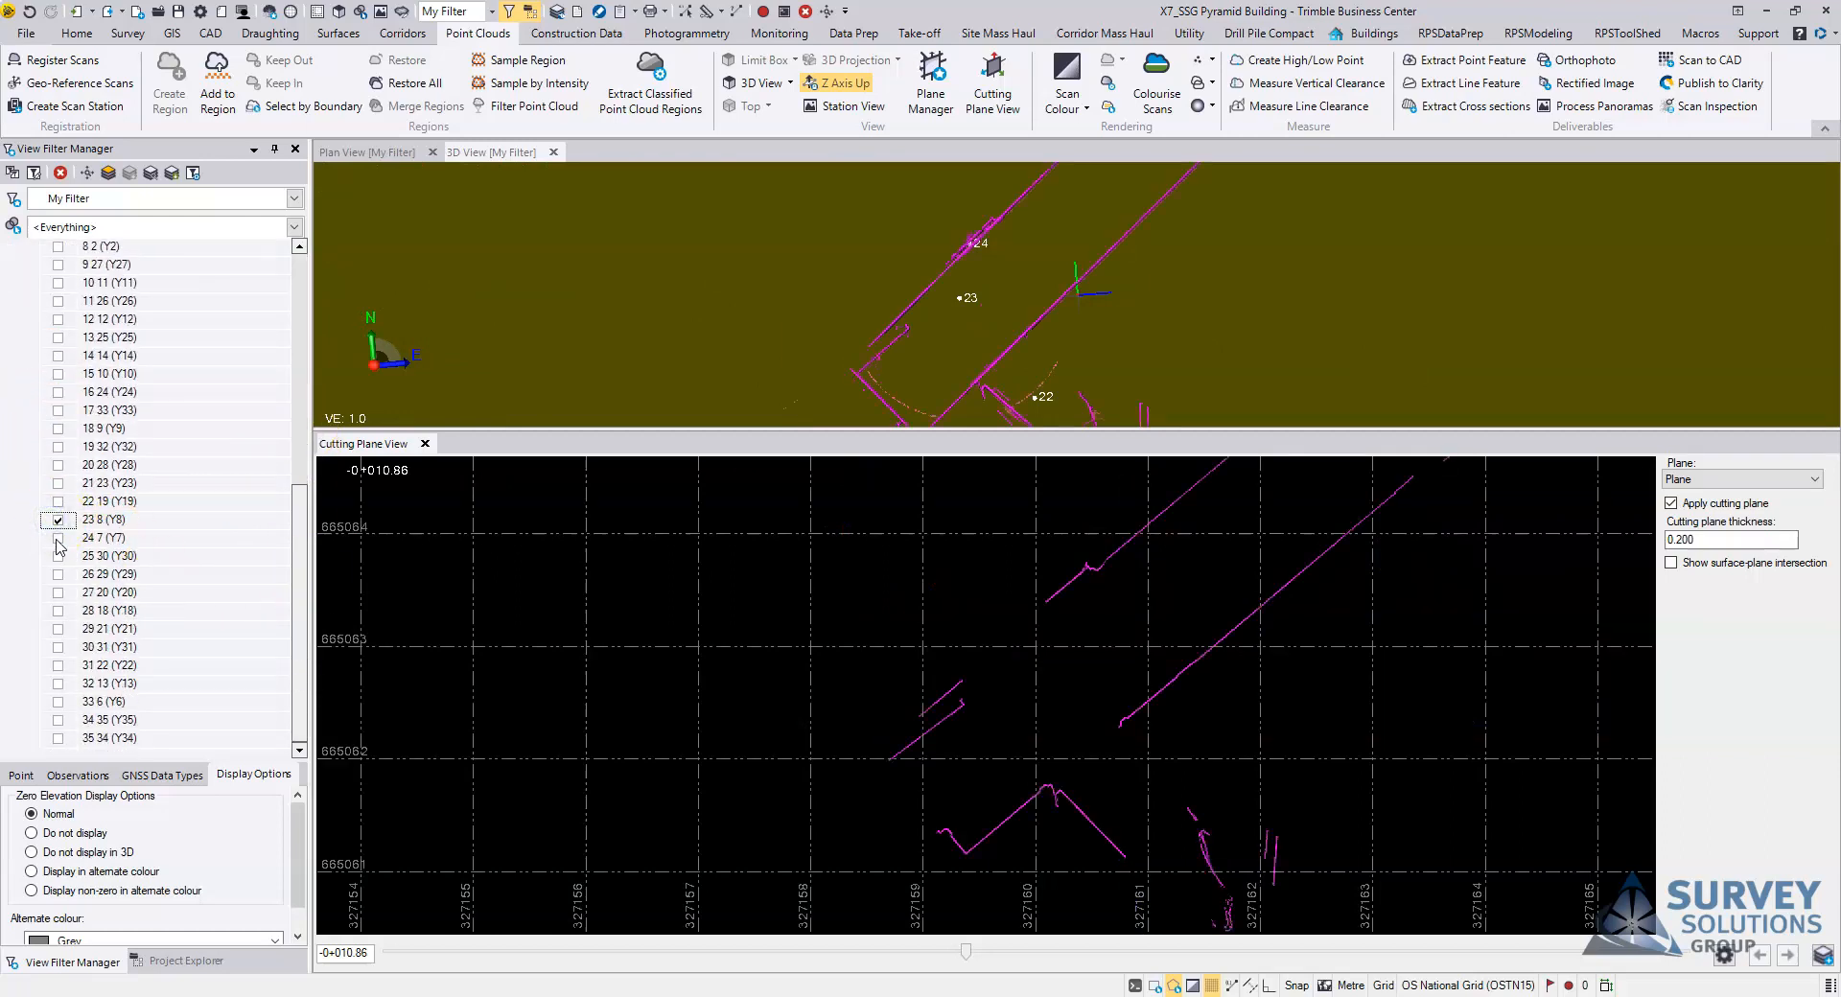
left_click(57, 500)
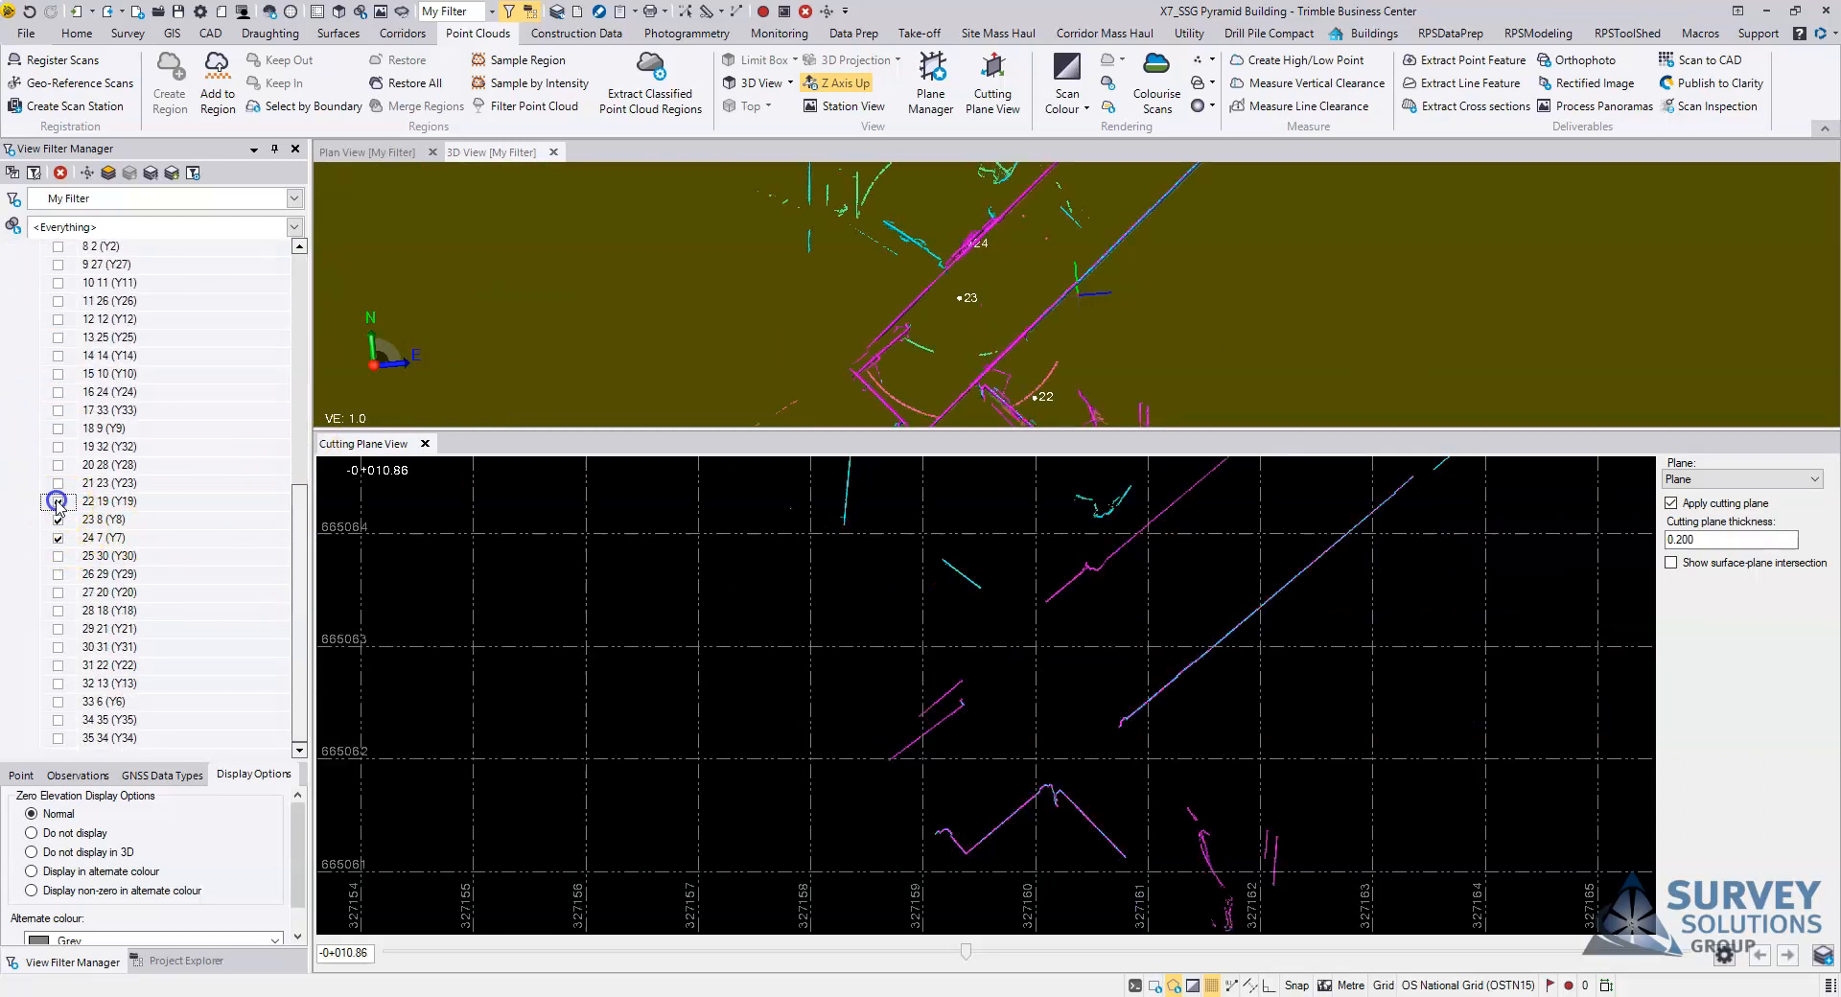
middle_click_drag(1174, 573, 1089, 645)
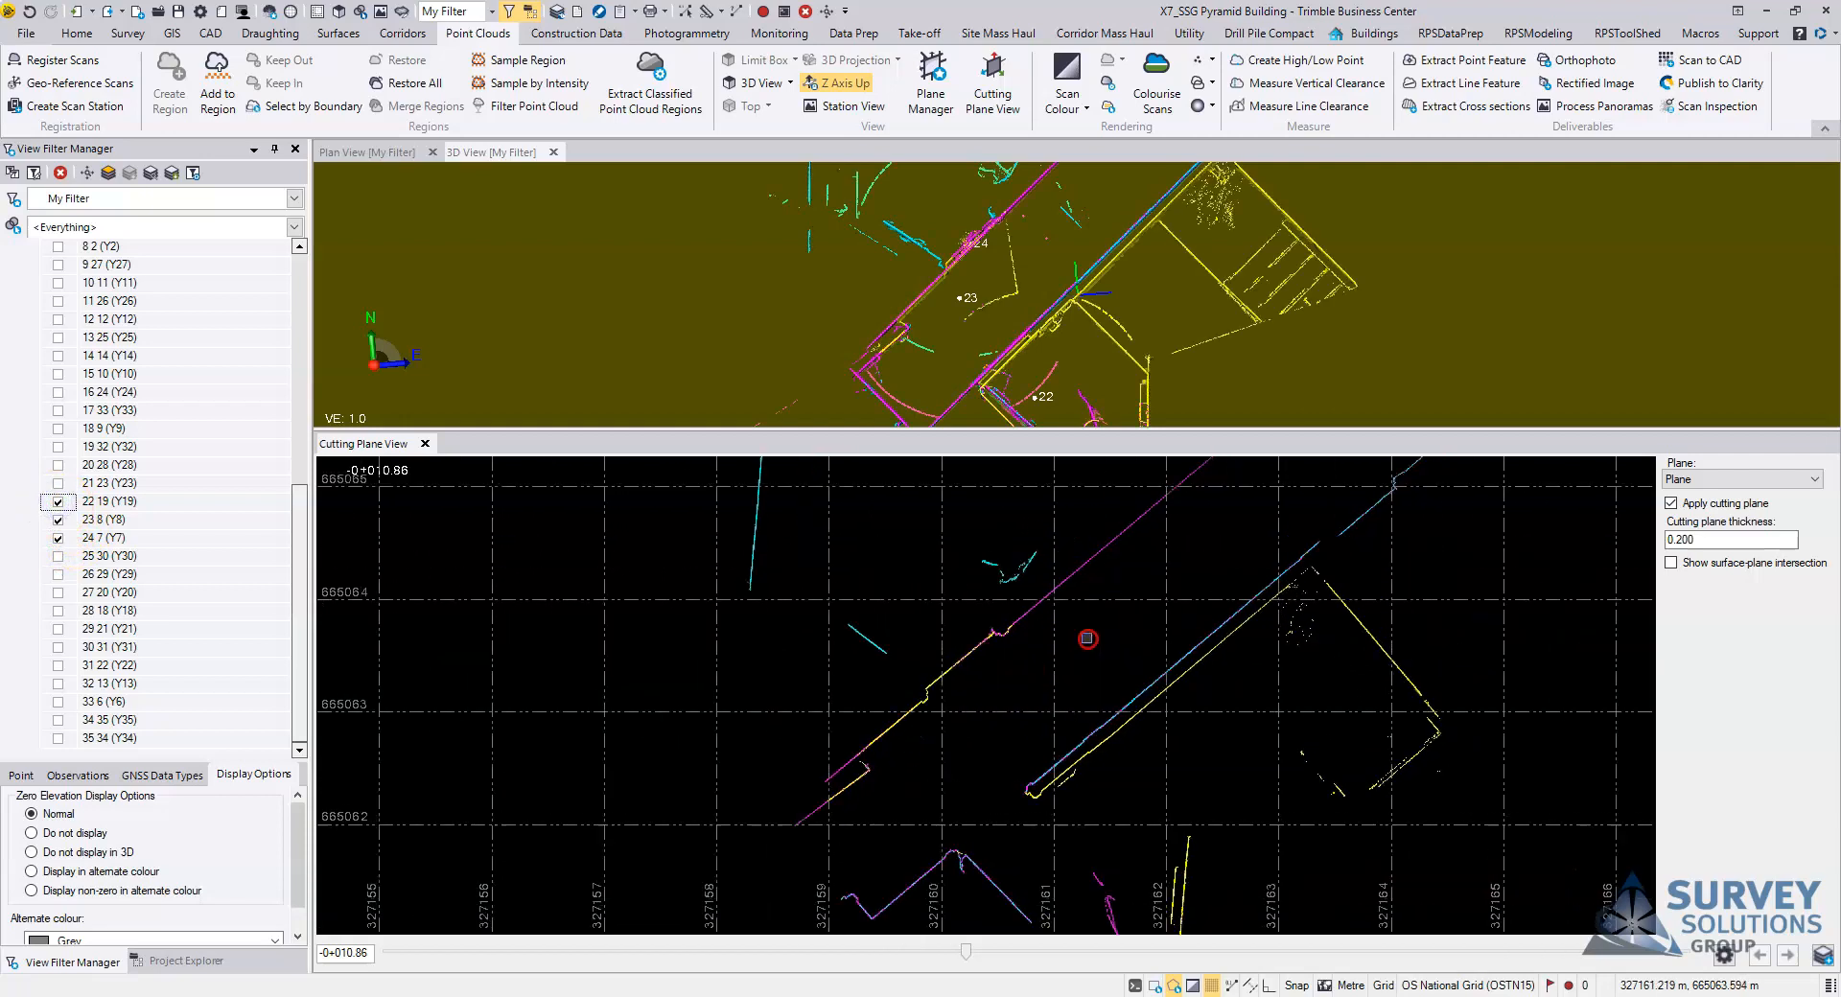
scroll(1090, 644, "down", 2)
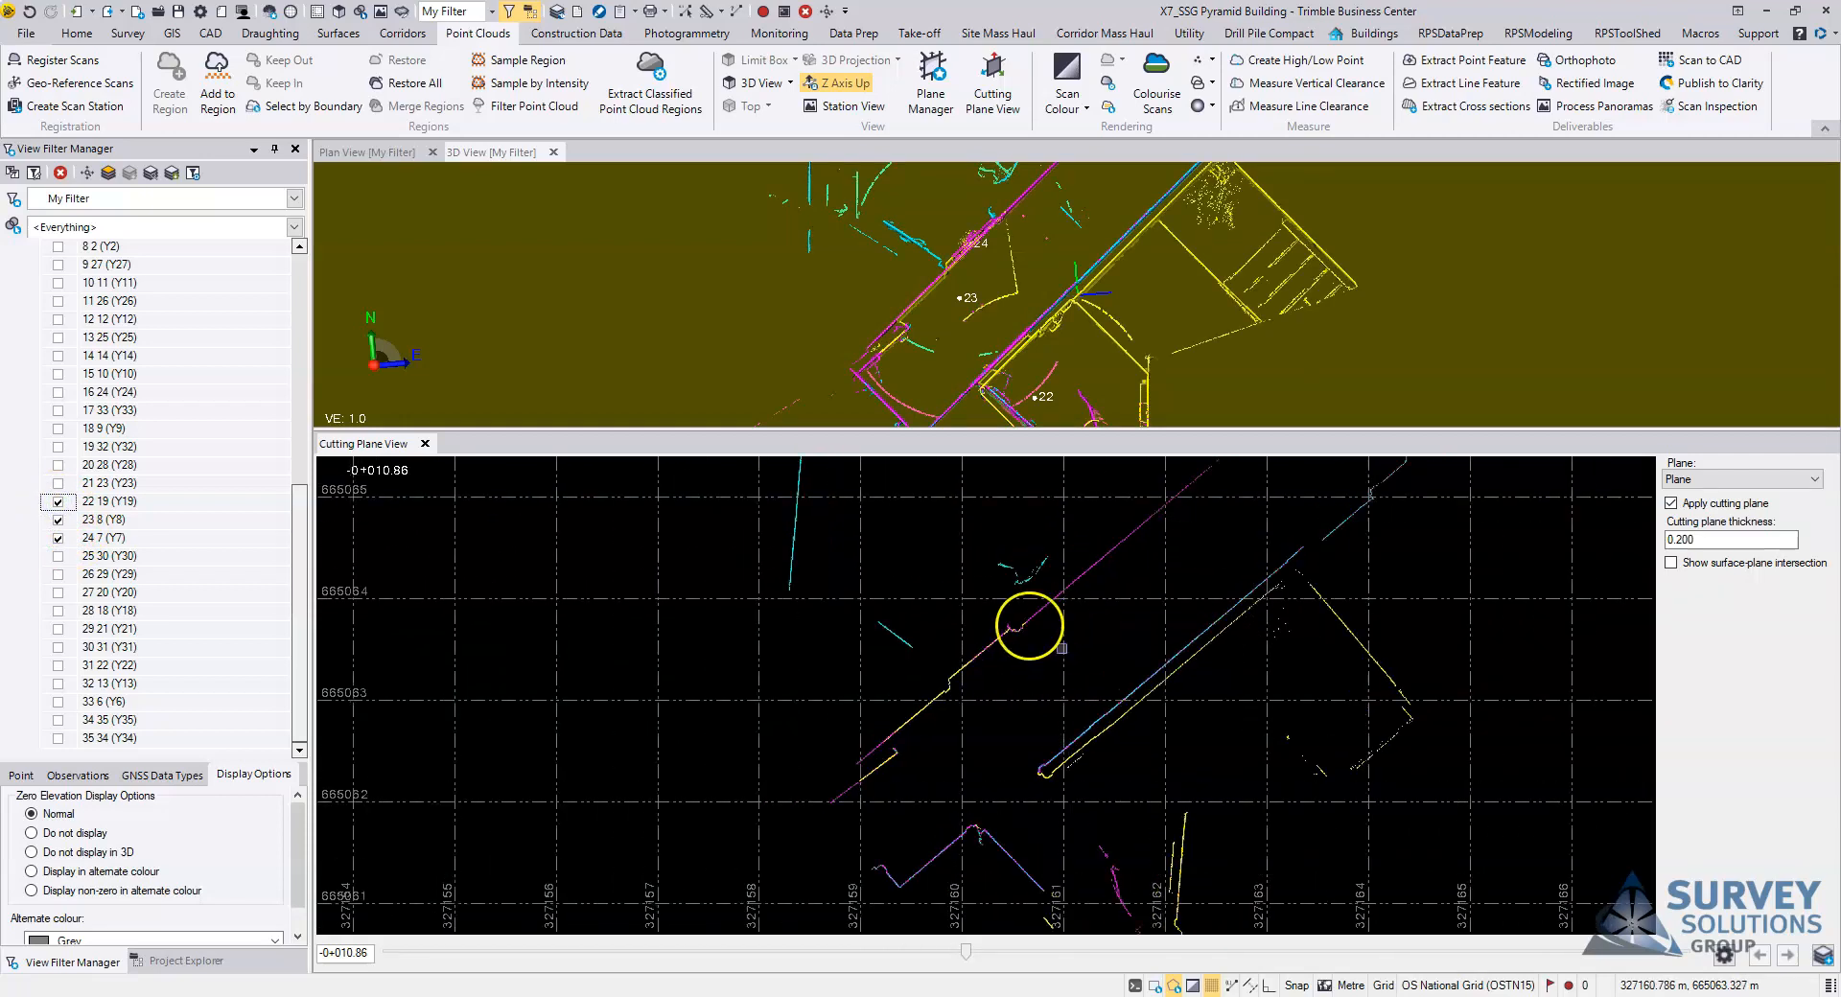
scroll(1055, 641, "up", 2)
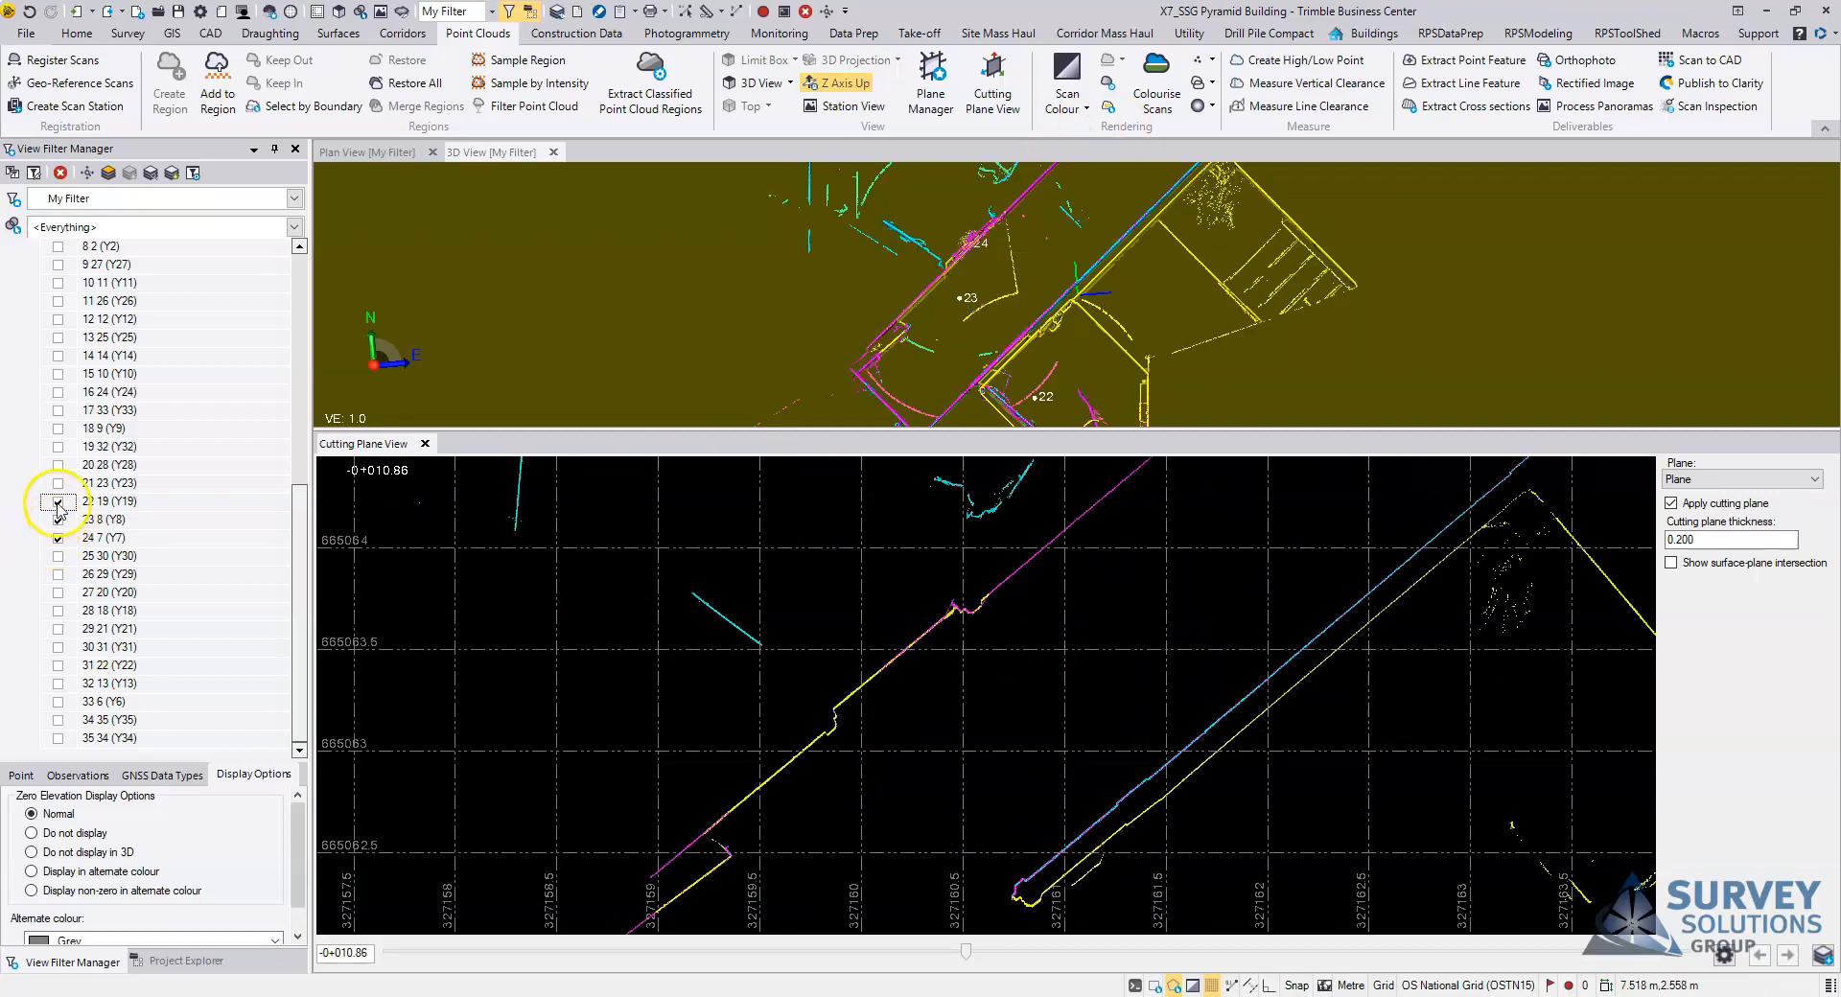
scroll(946, 678, "down", 2)
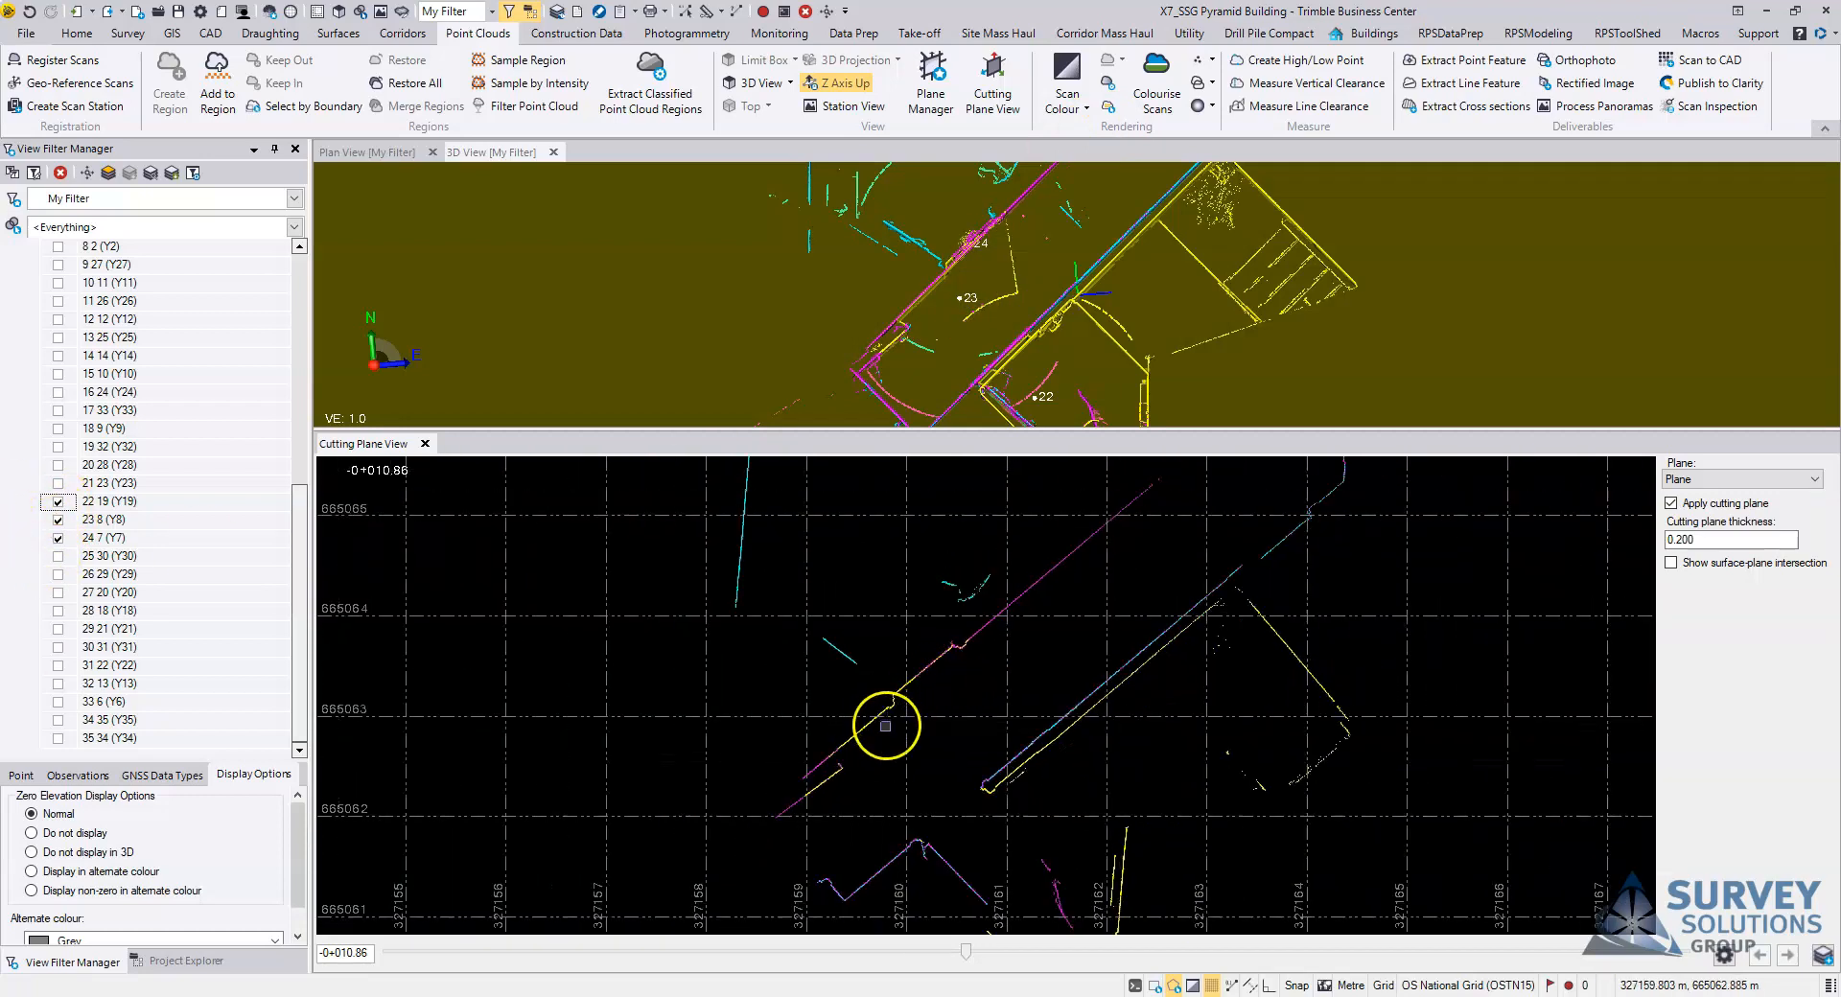
Step: Open the properties of scan 23 8 (Y8) and compare its colour with scan 22 19 (Y19) in the cutting plane slice
right_click(92, 523)
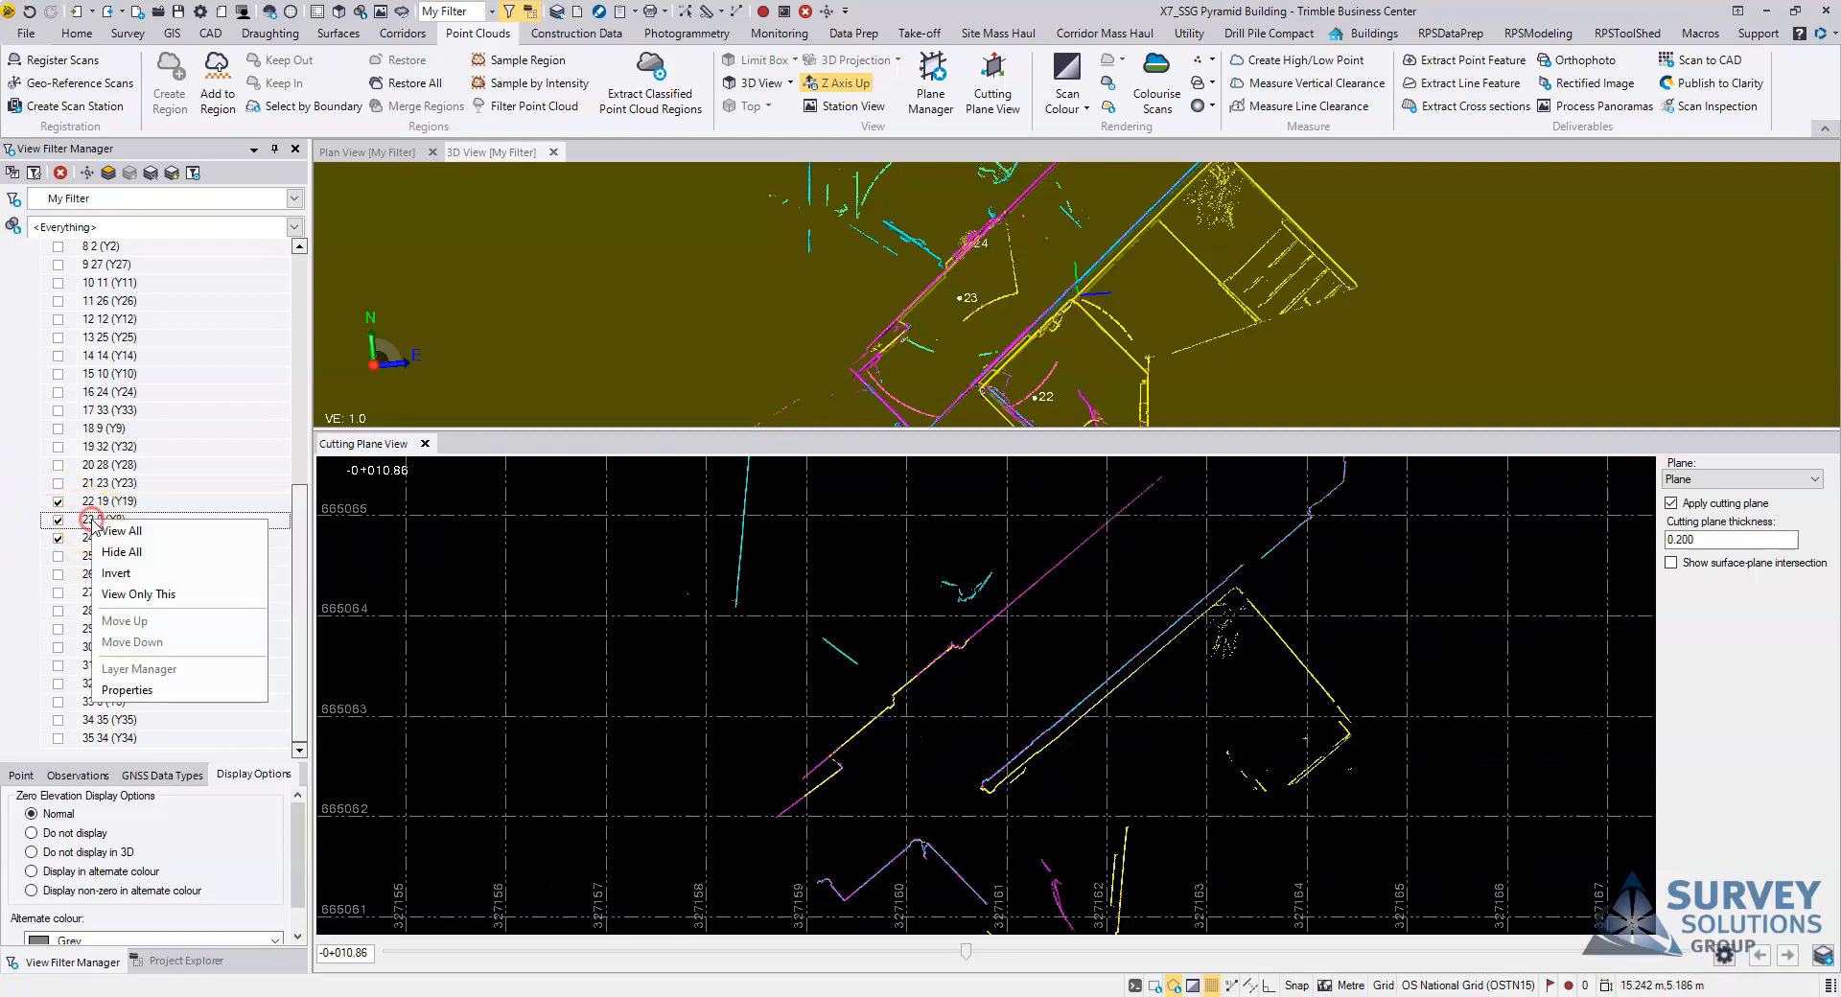
left_click(707, 607)
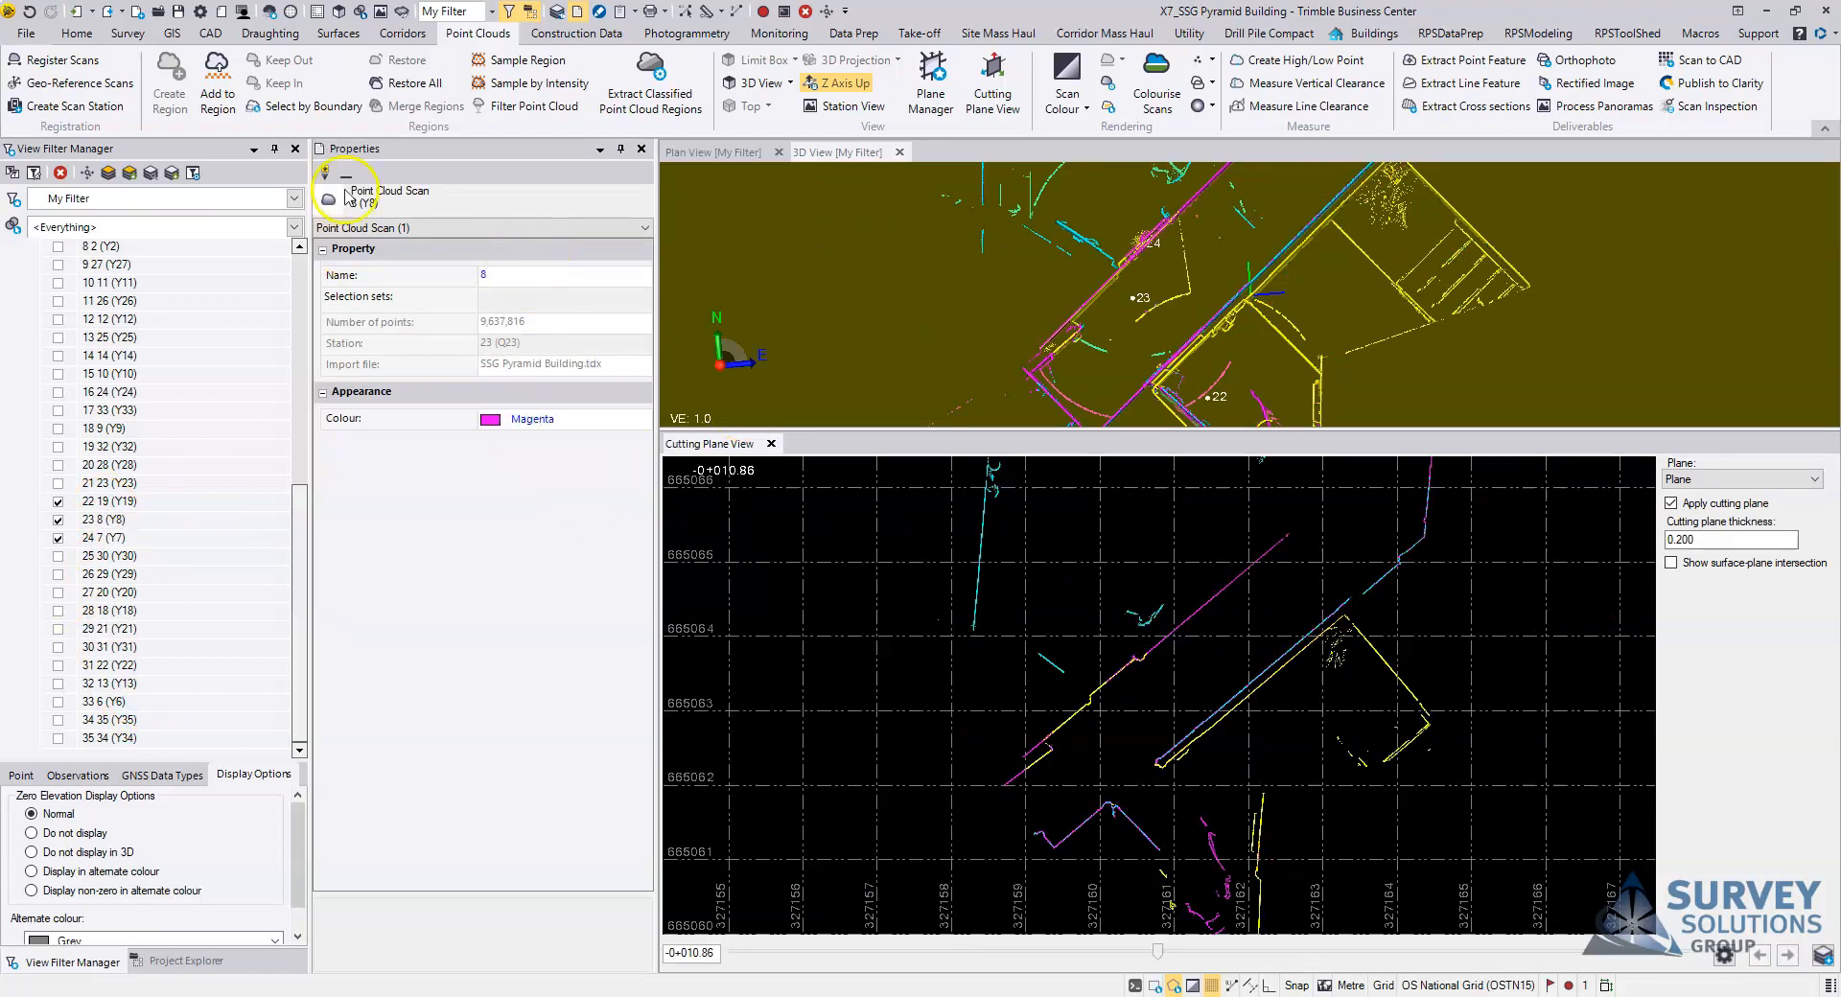
left_click(106, 501)
right_click(112, 506)
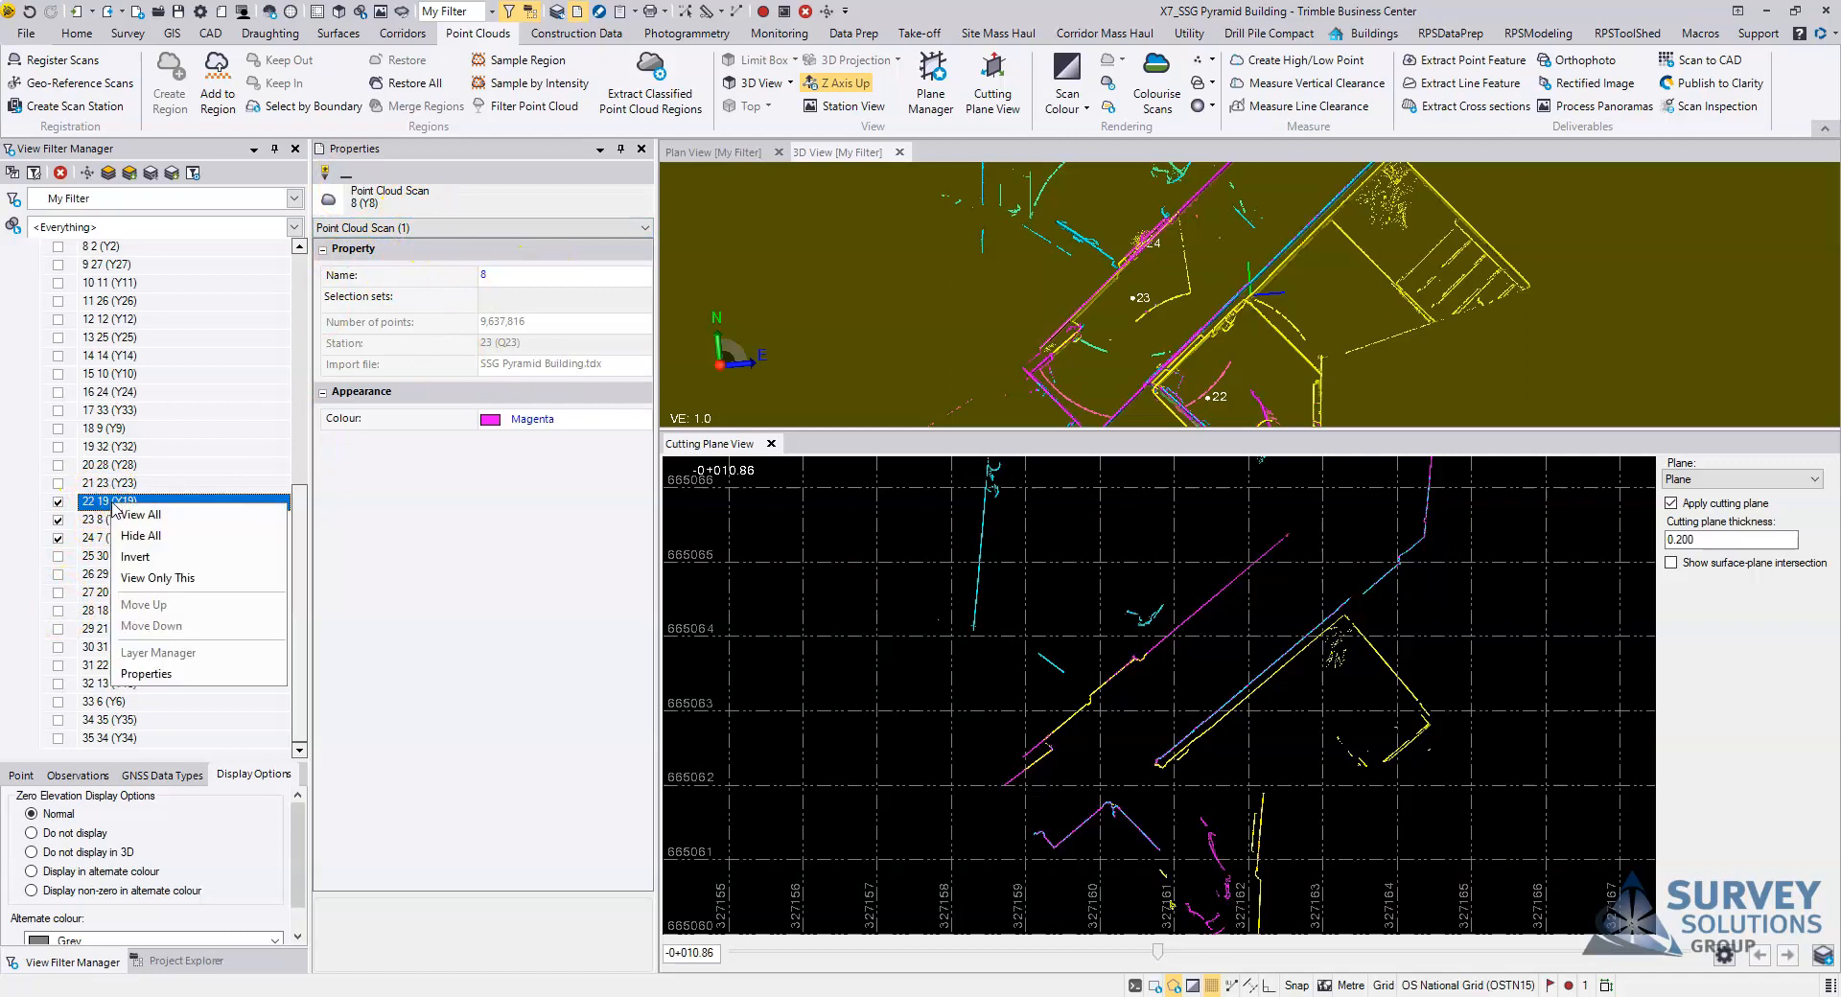
left_click(144, 674)
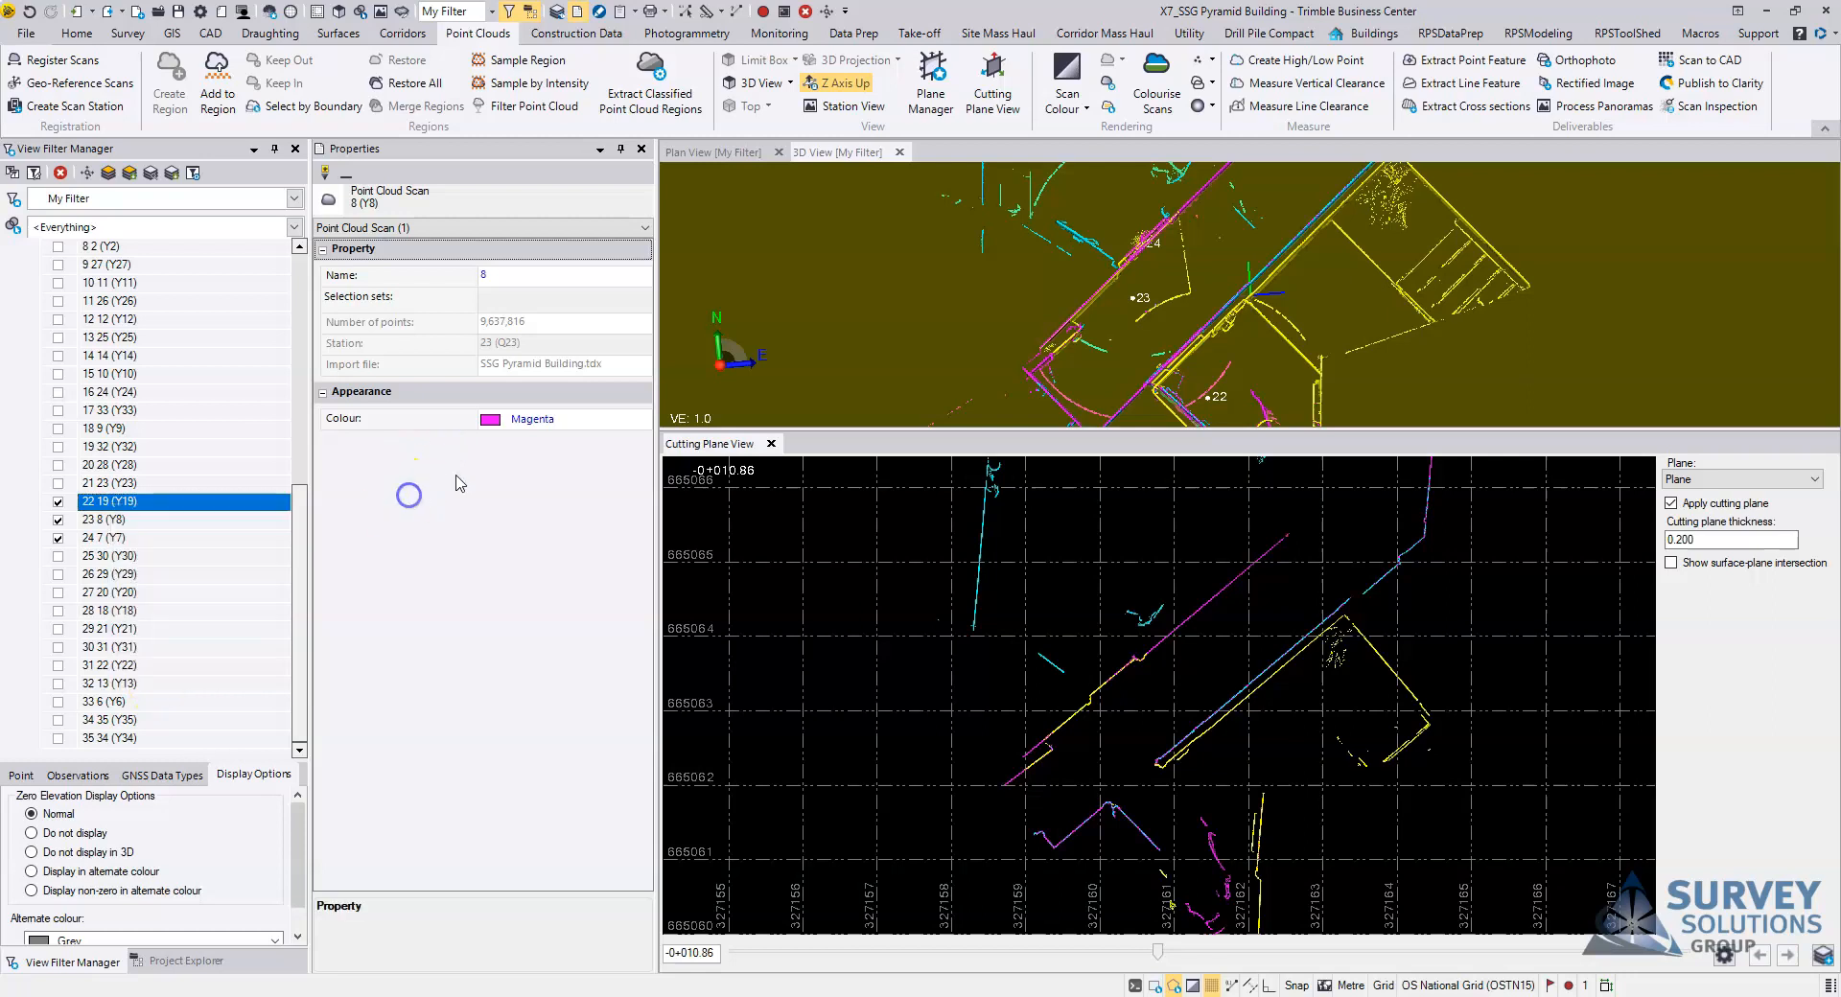
left_click(114, 526)
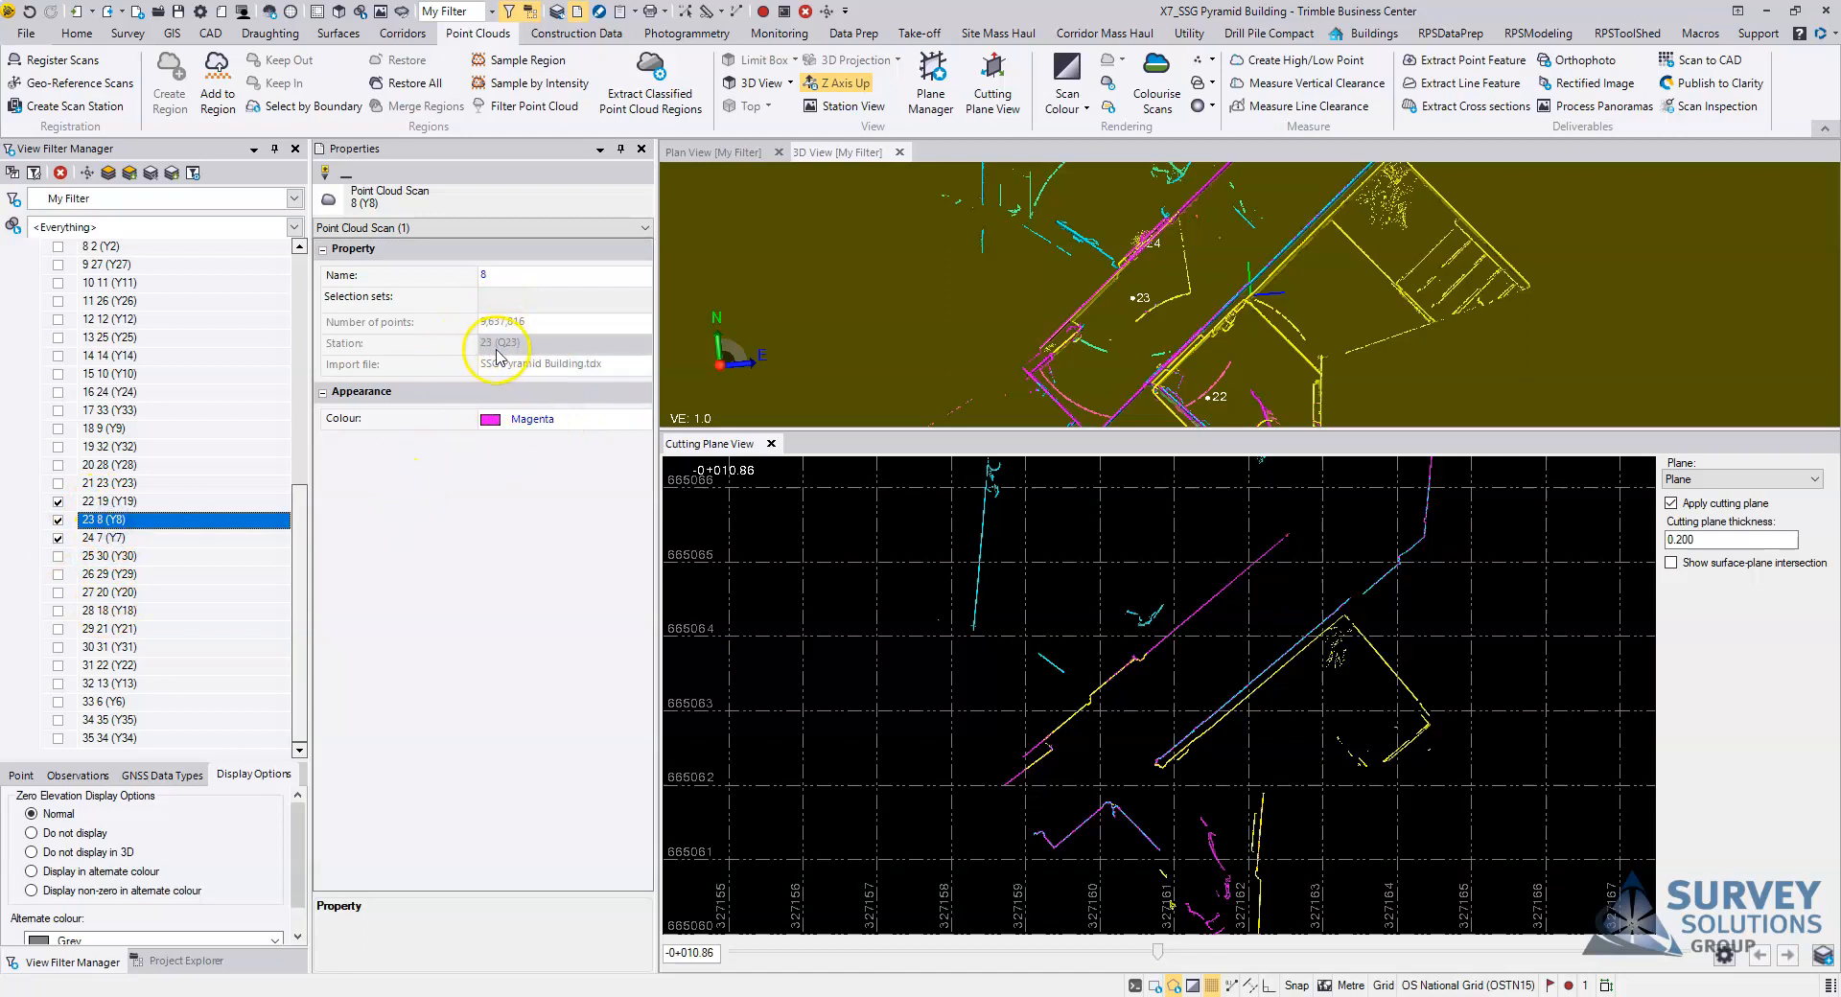
left_click(113, 501)
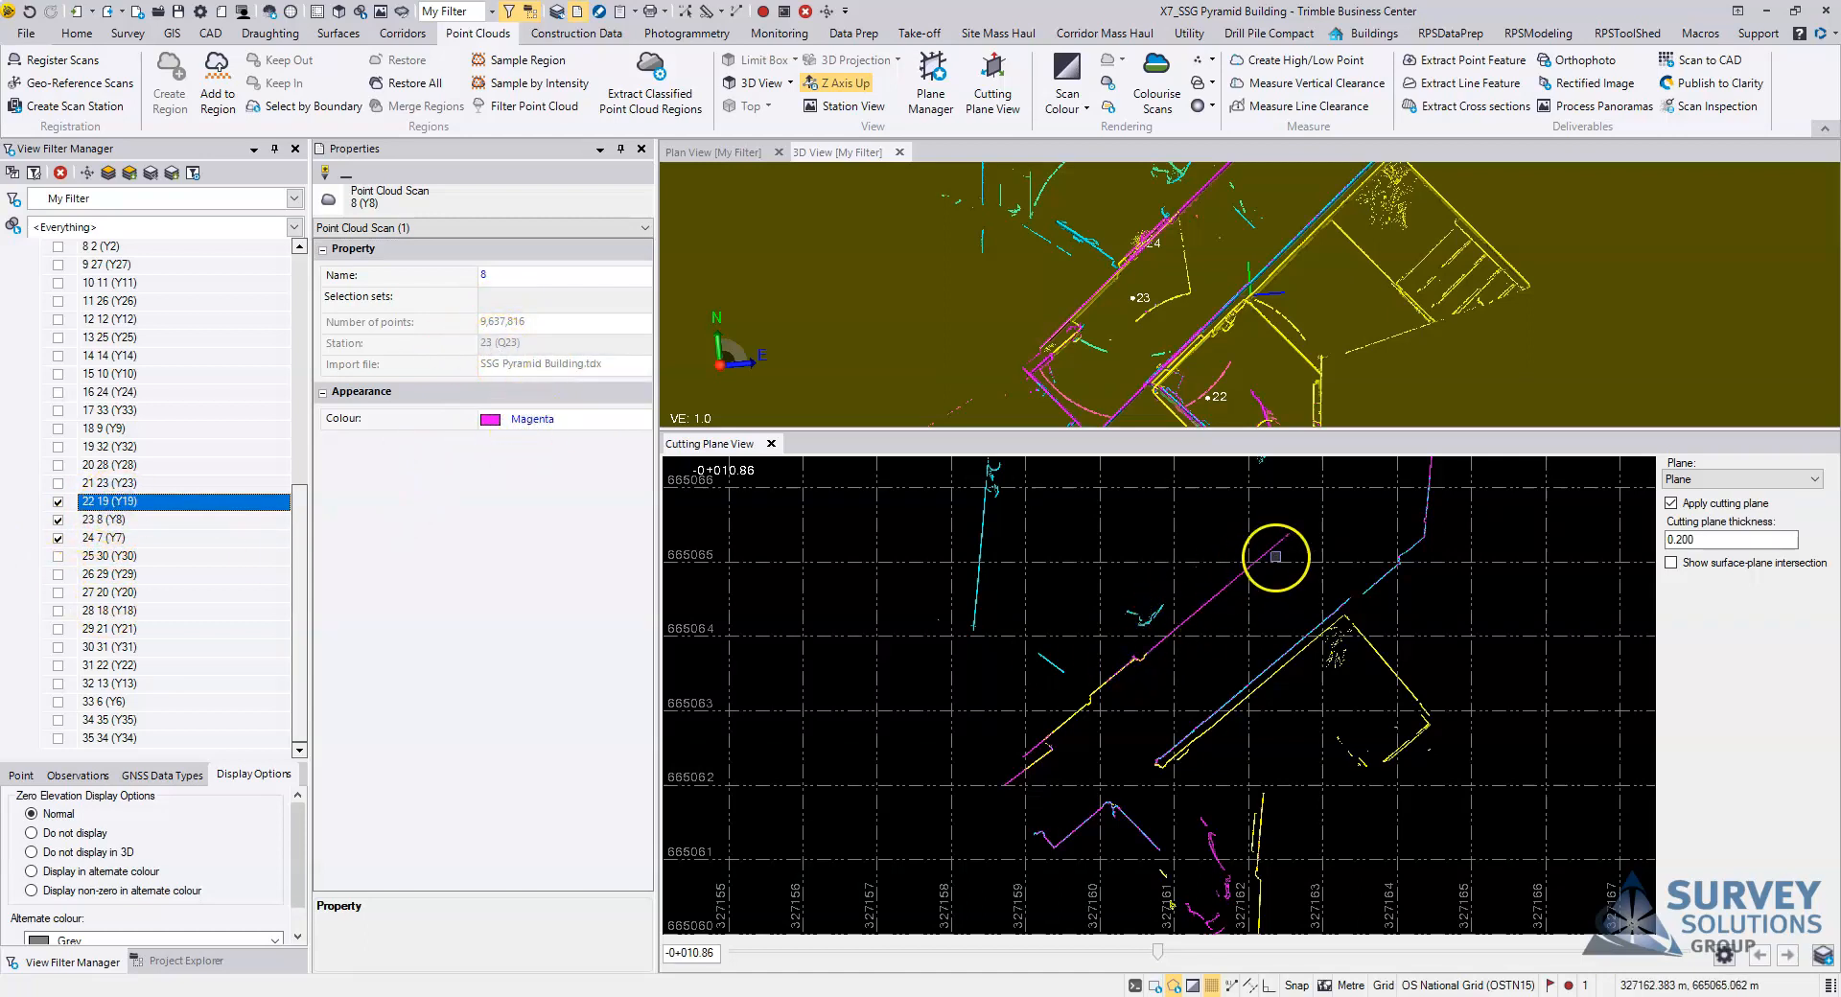
middle_click_drag(1160, 671, 1120, 656)
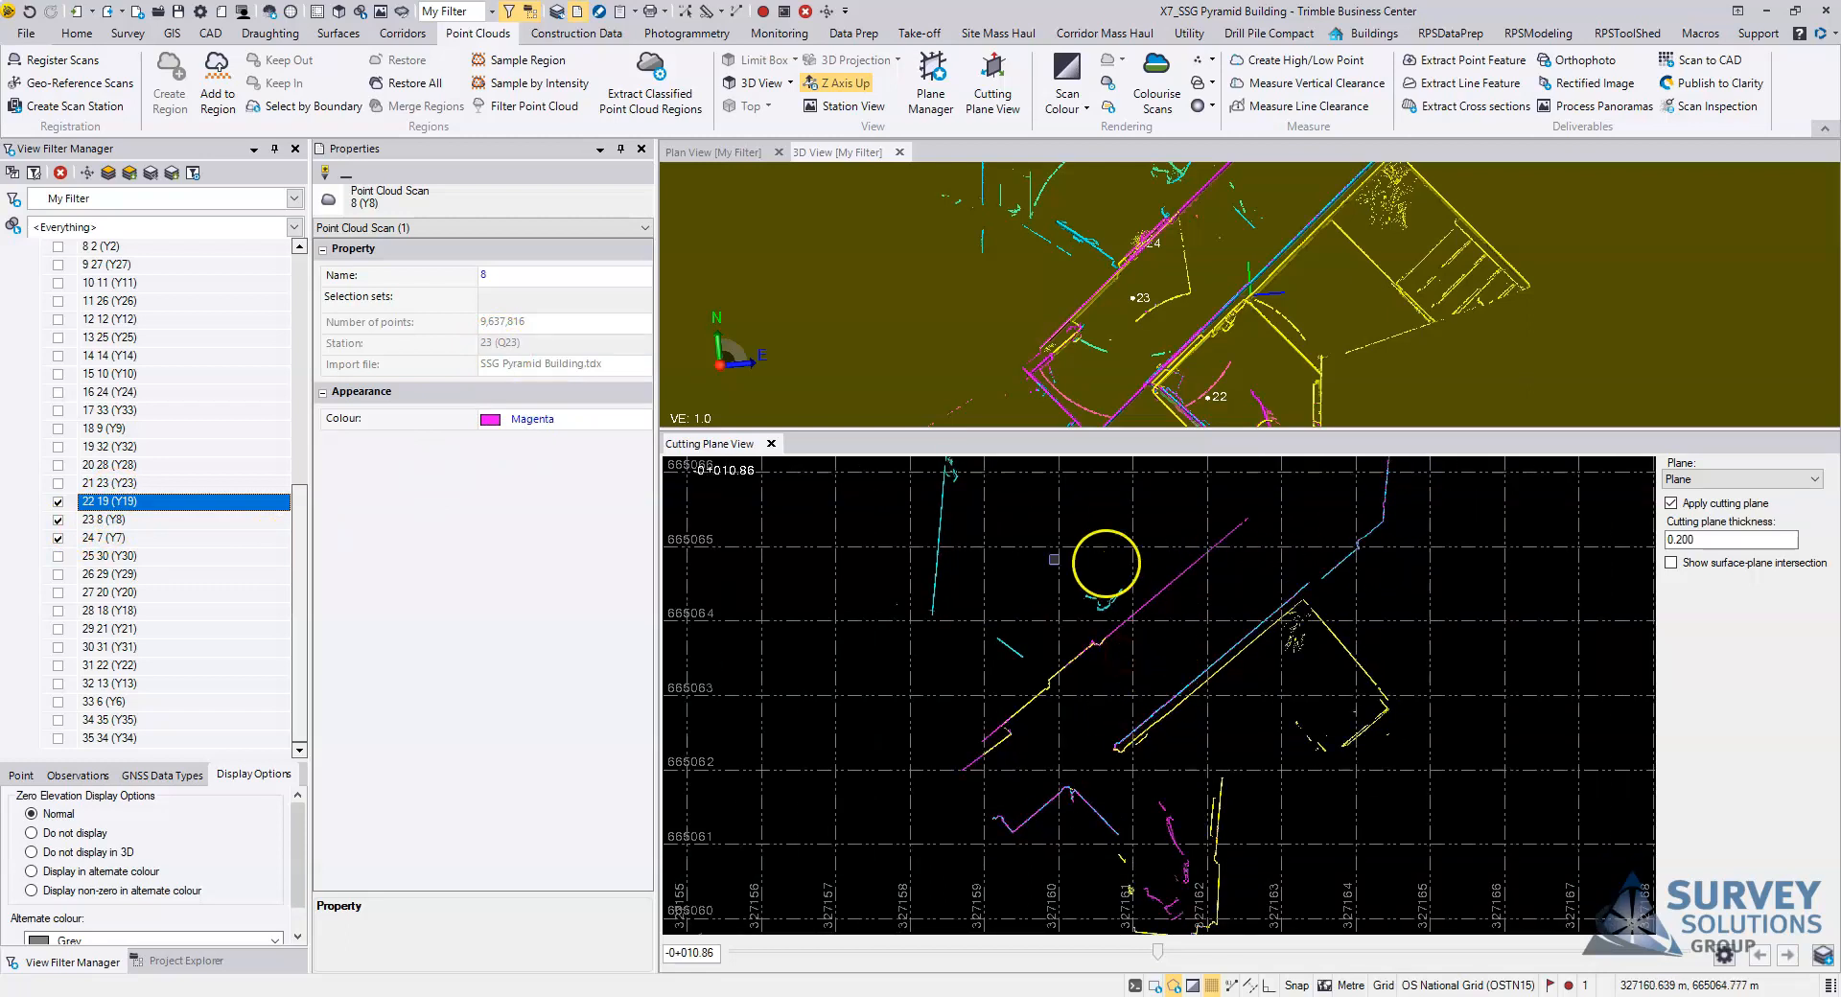
scroll(1151, 614, "down", 3)
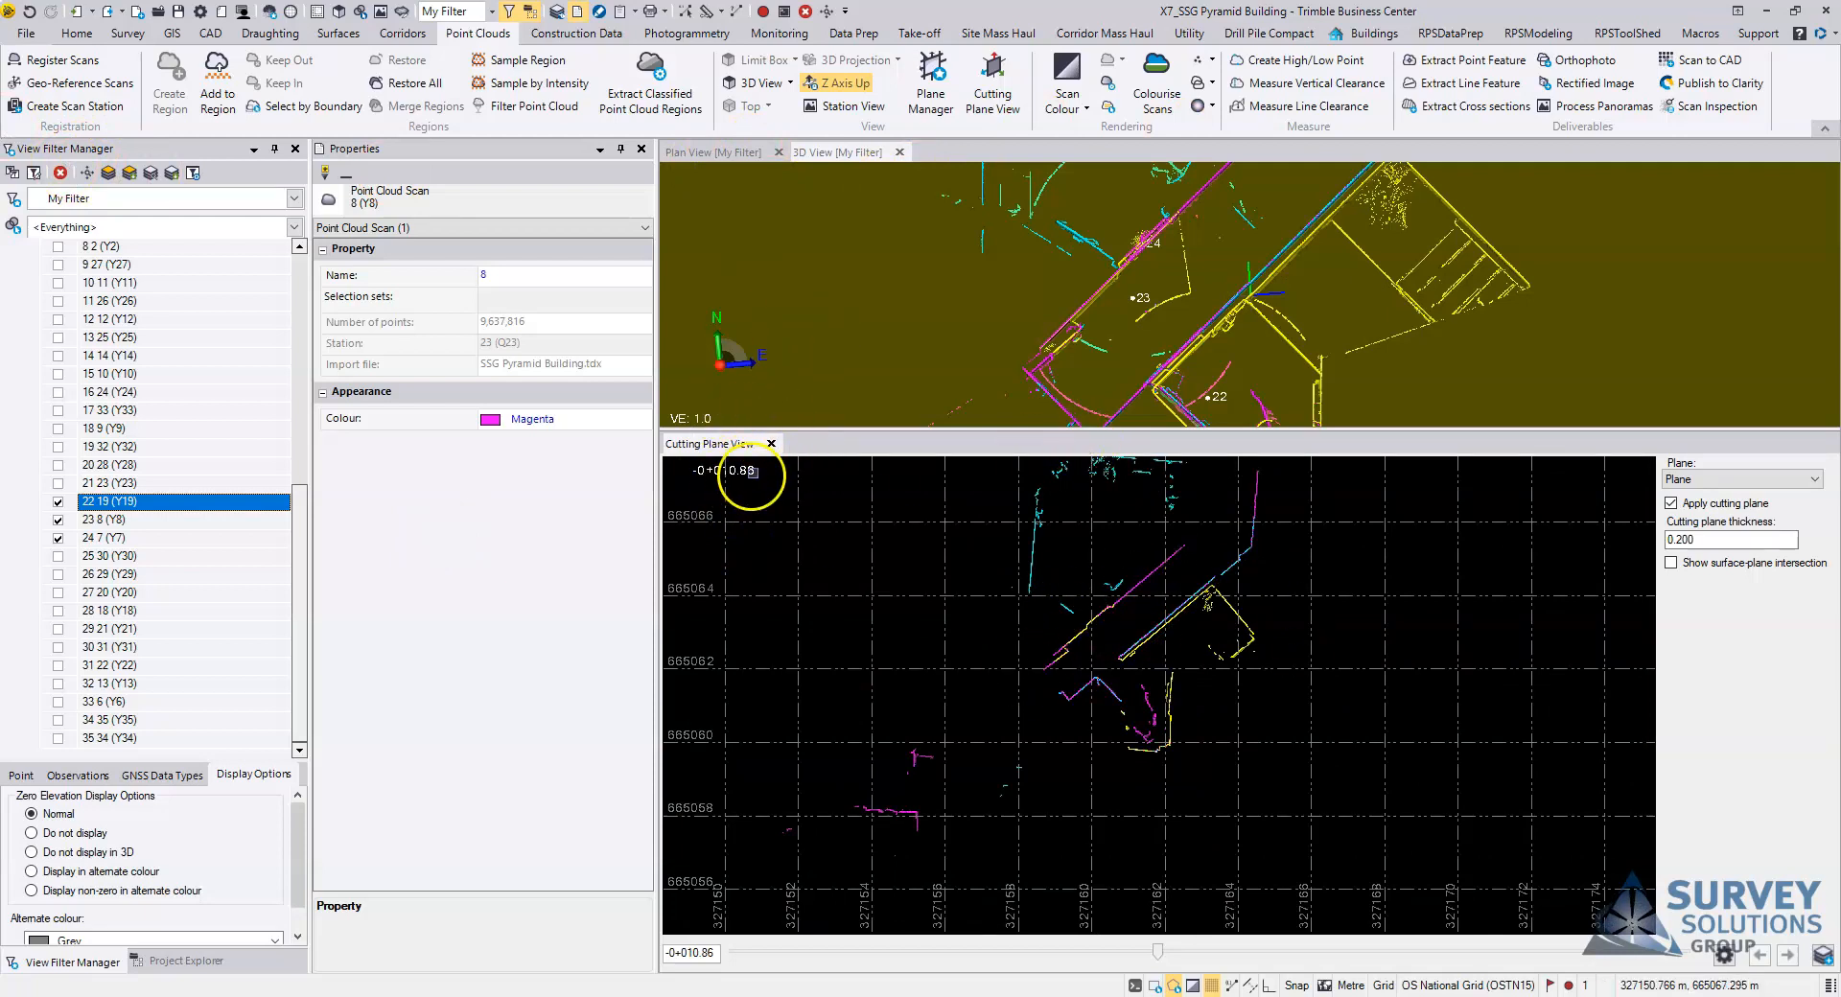
Step: Close the cutting plane view and the scan properties, and turn off the outline rendering to show the full point clouds
left_click(771, 444)
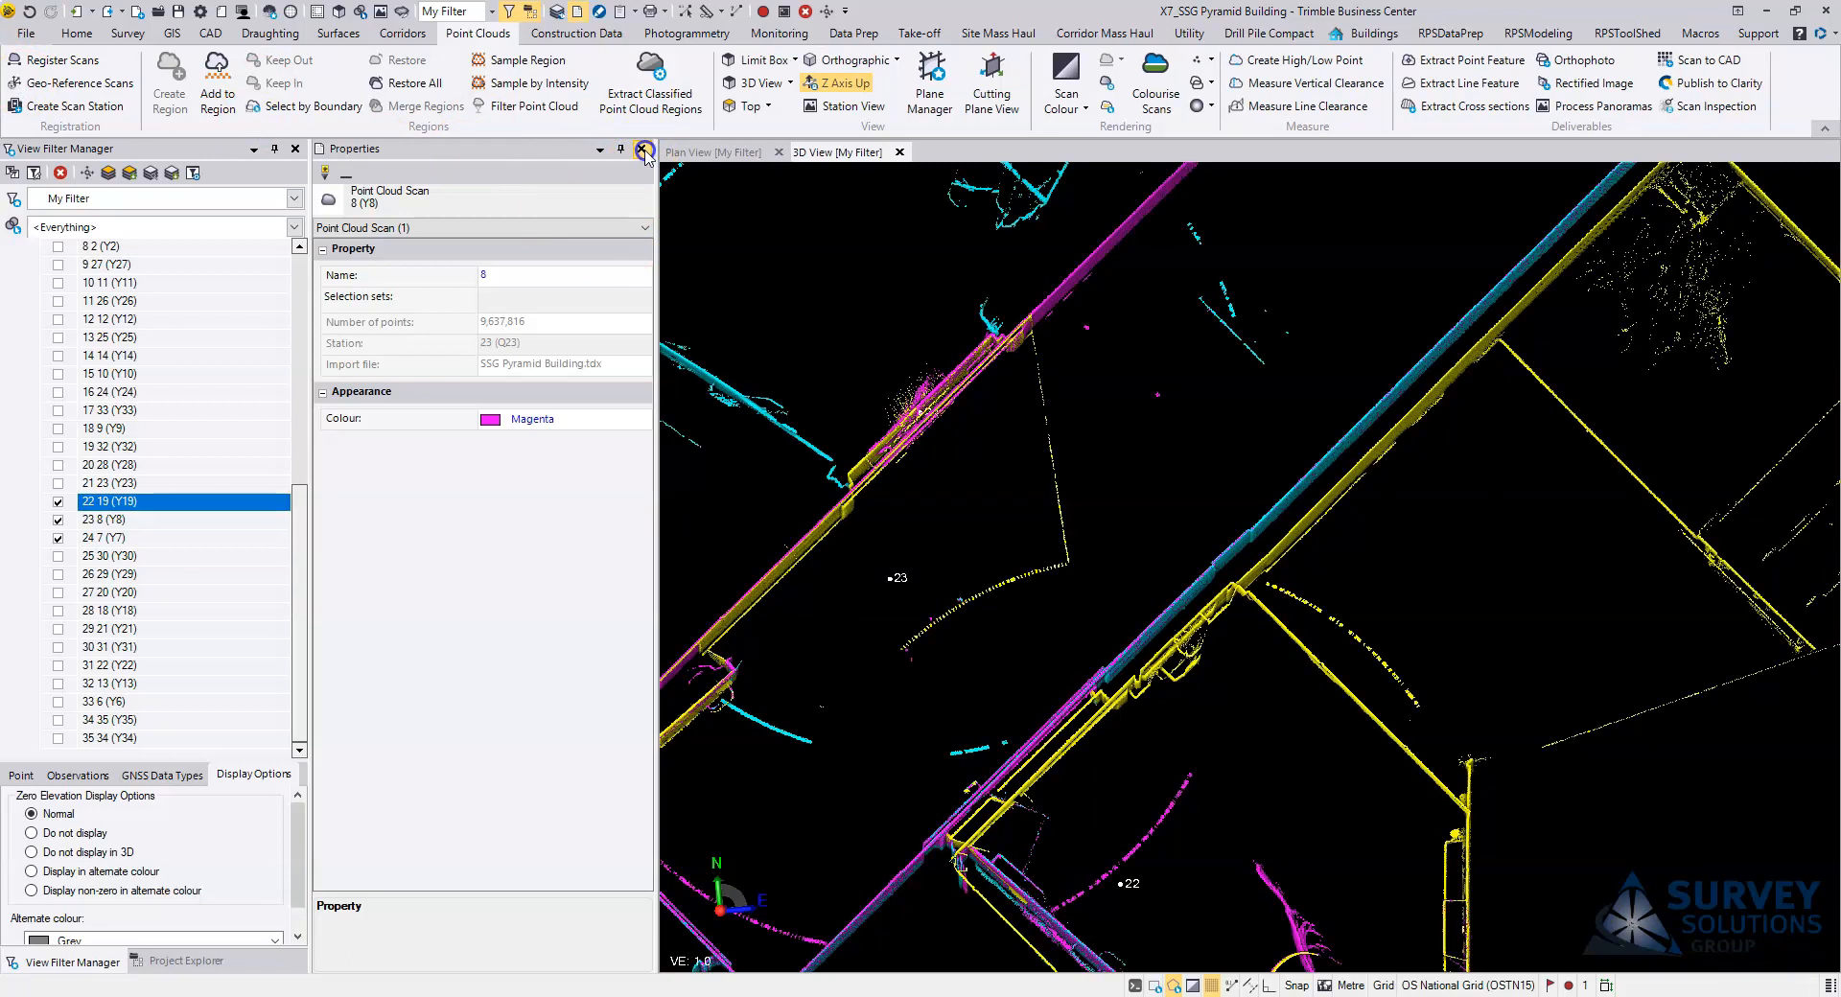
left_click(642, 148)
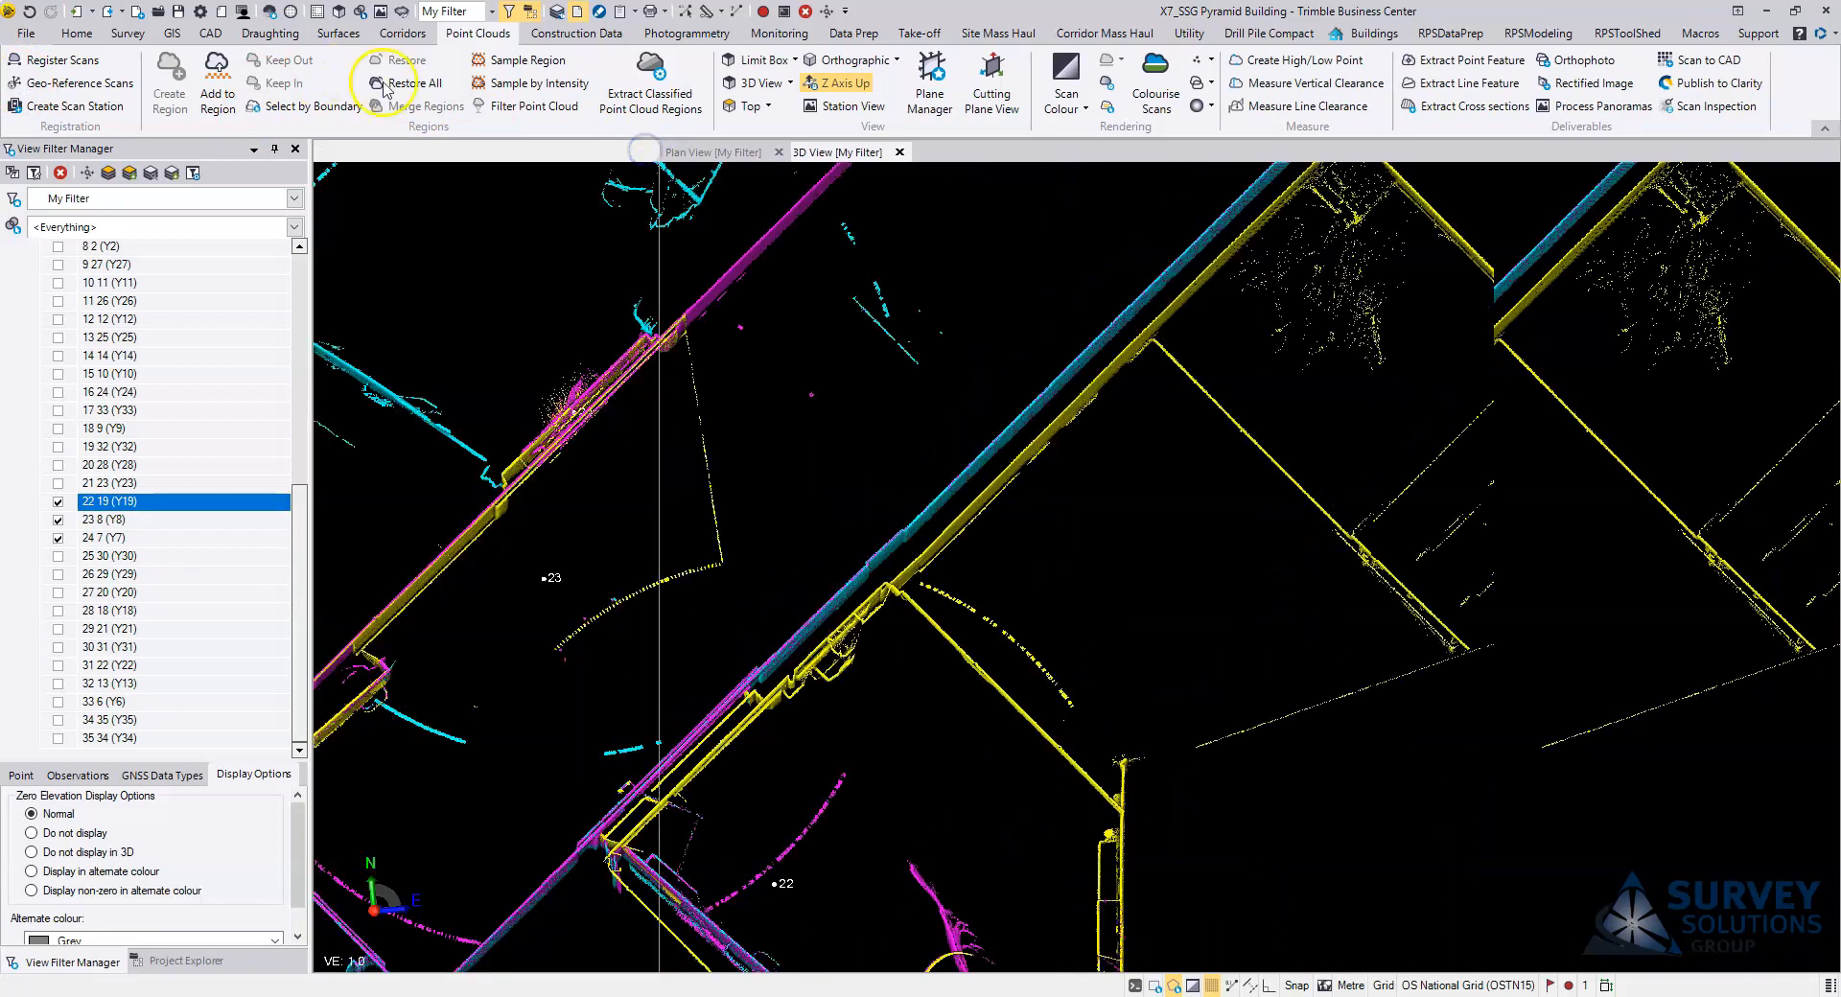
scroll(1016, 321, "down", 3)
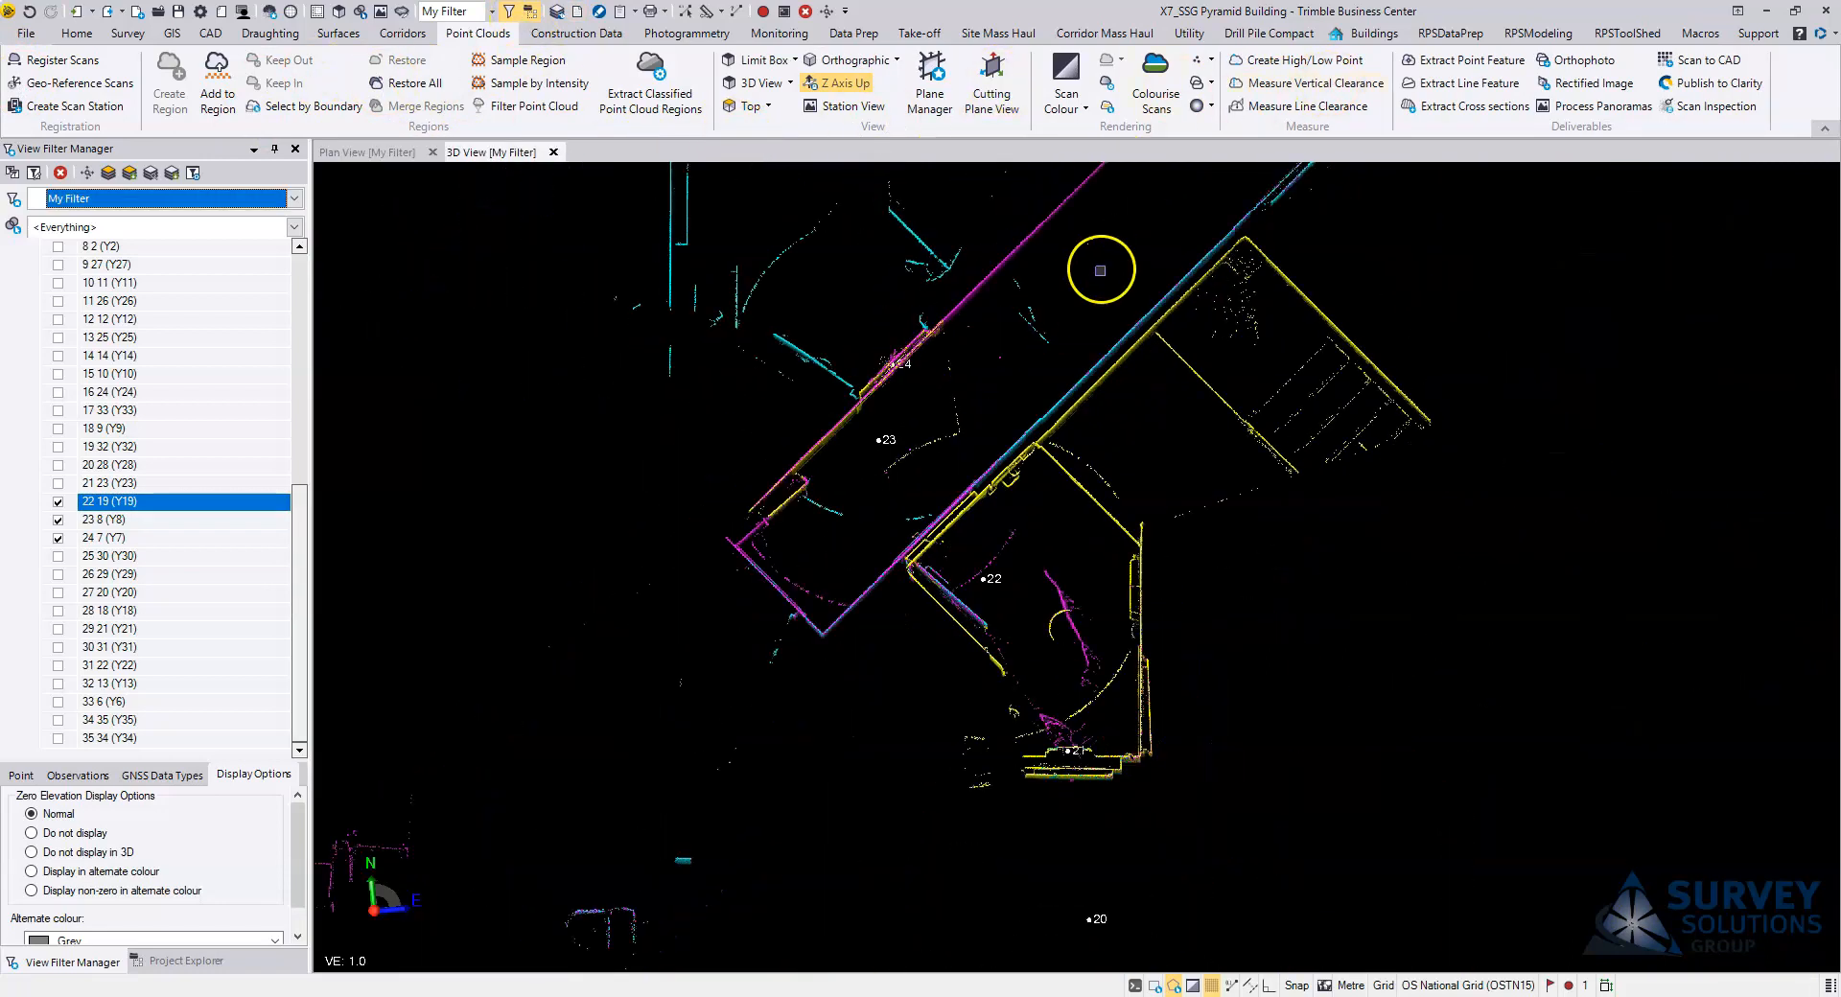
left_click(1211, 83)
left_click(1232, 105)
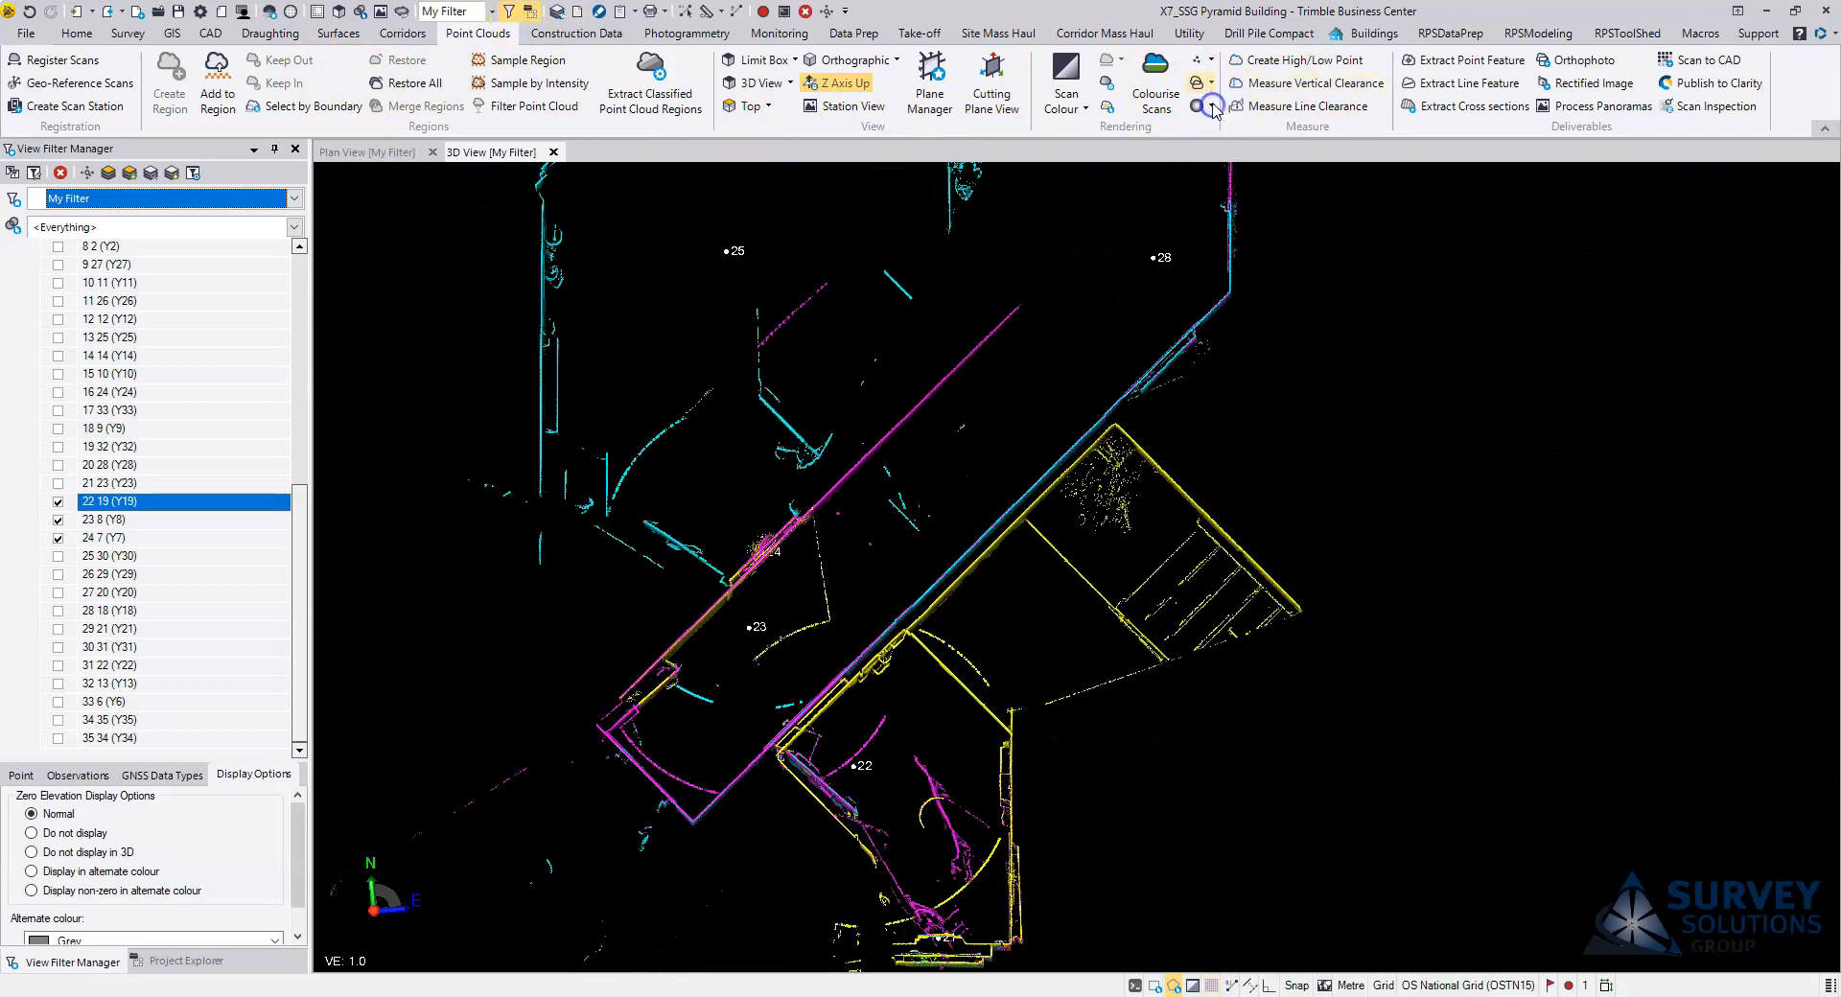
scroll(802, 525, "down", 5)
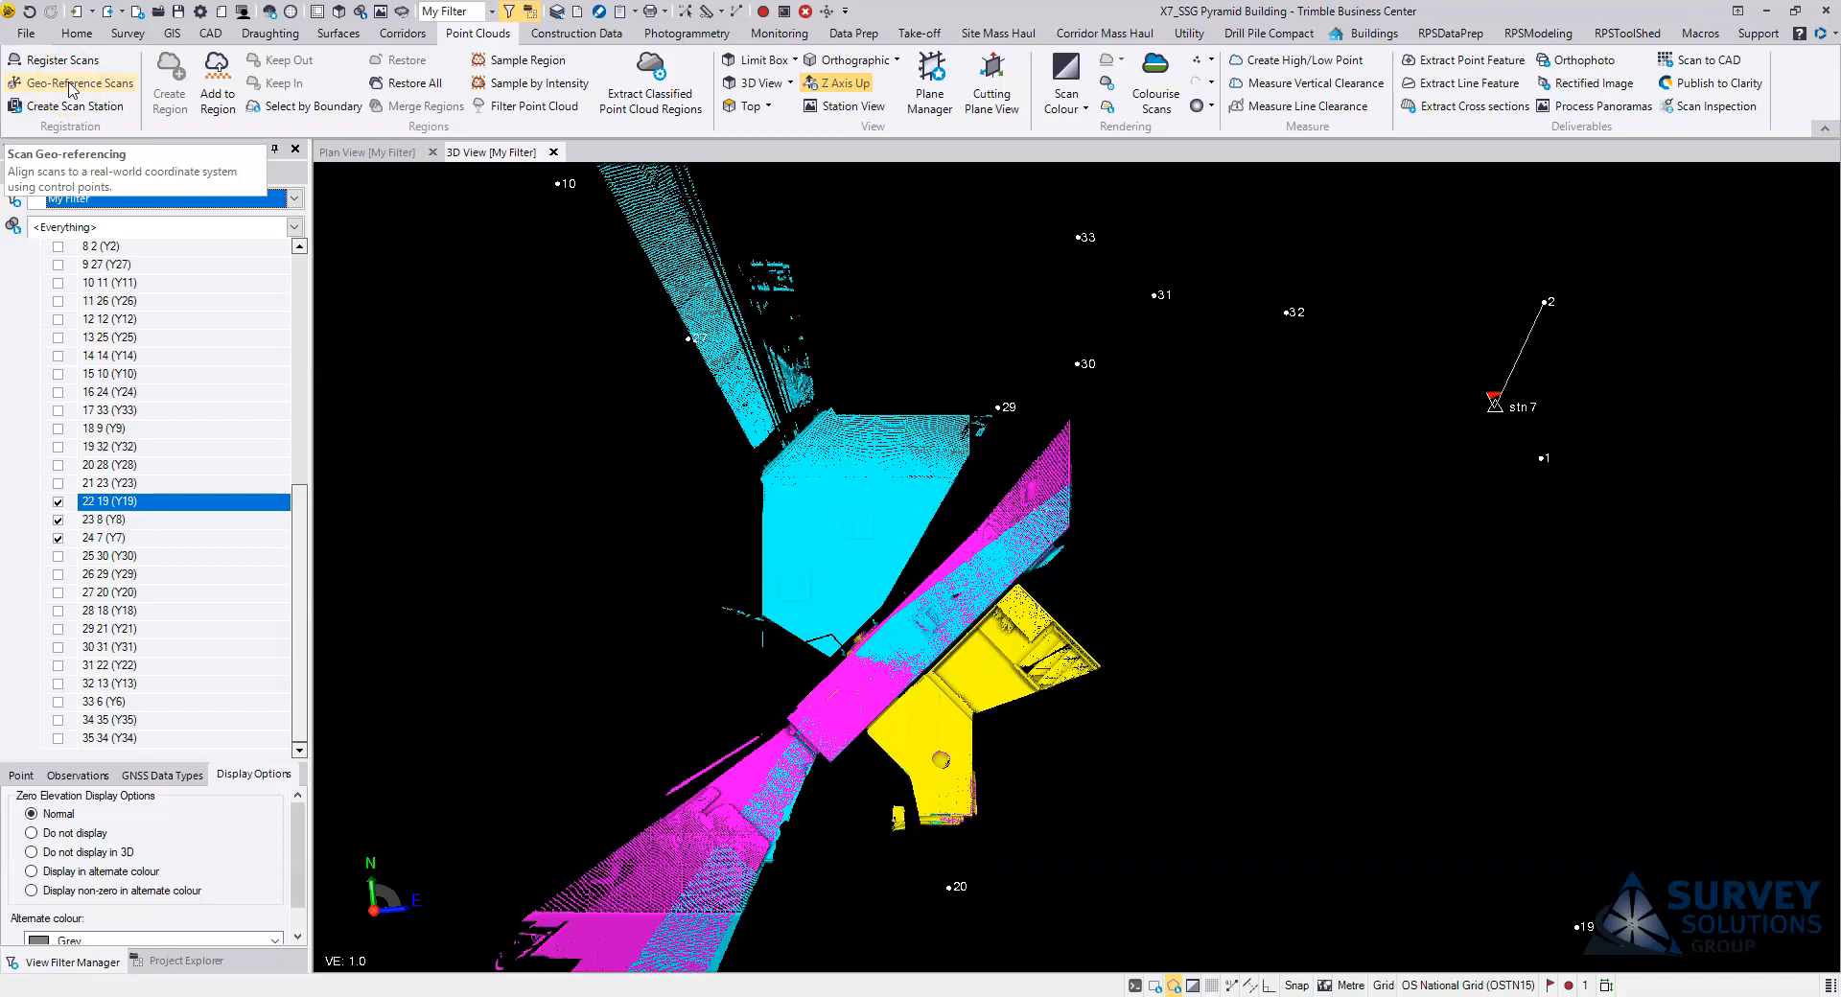
Step: Start the Register Scans command to load the scan registration views
left_click(59, 64)
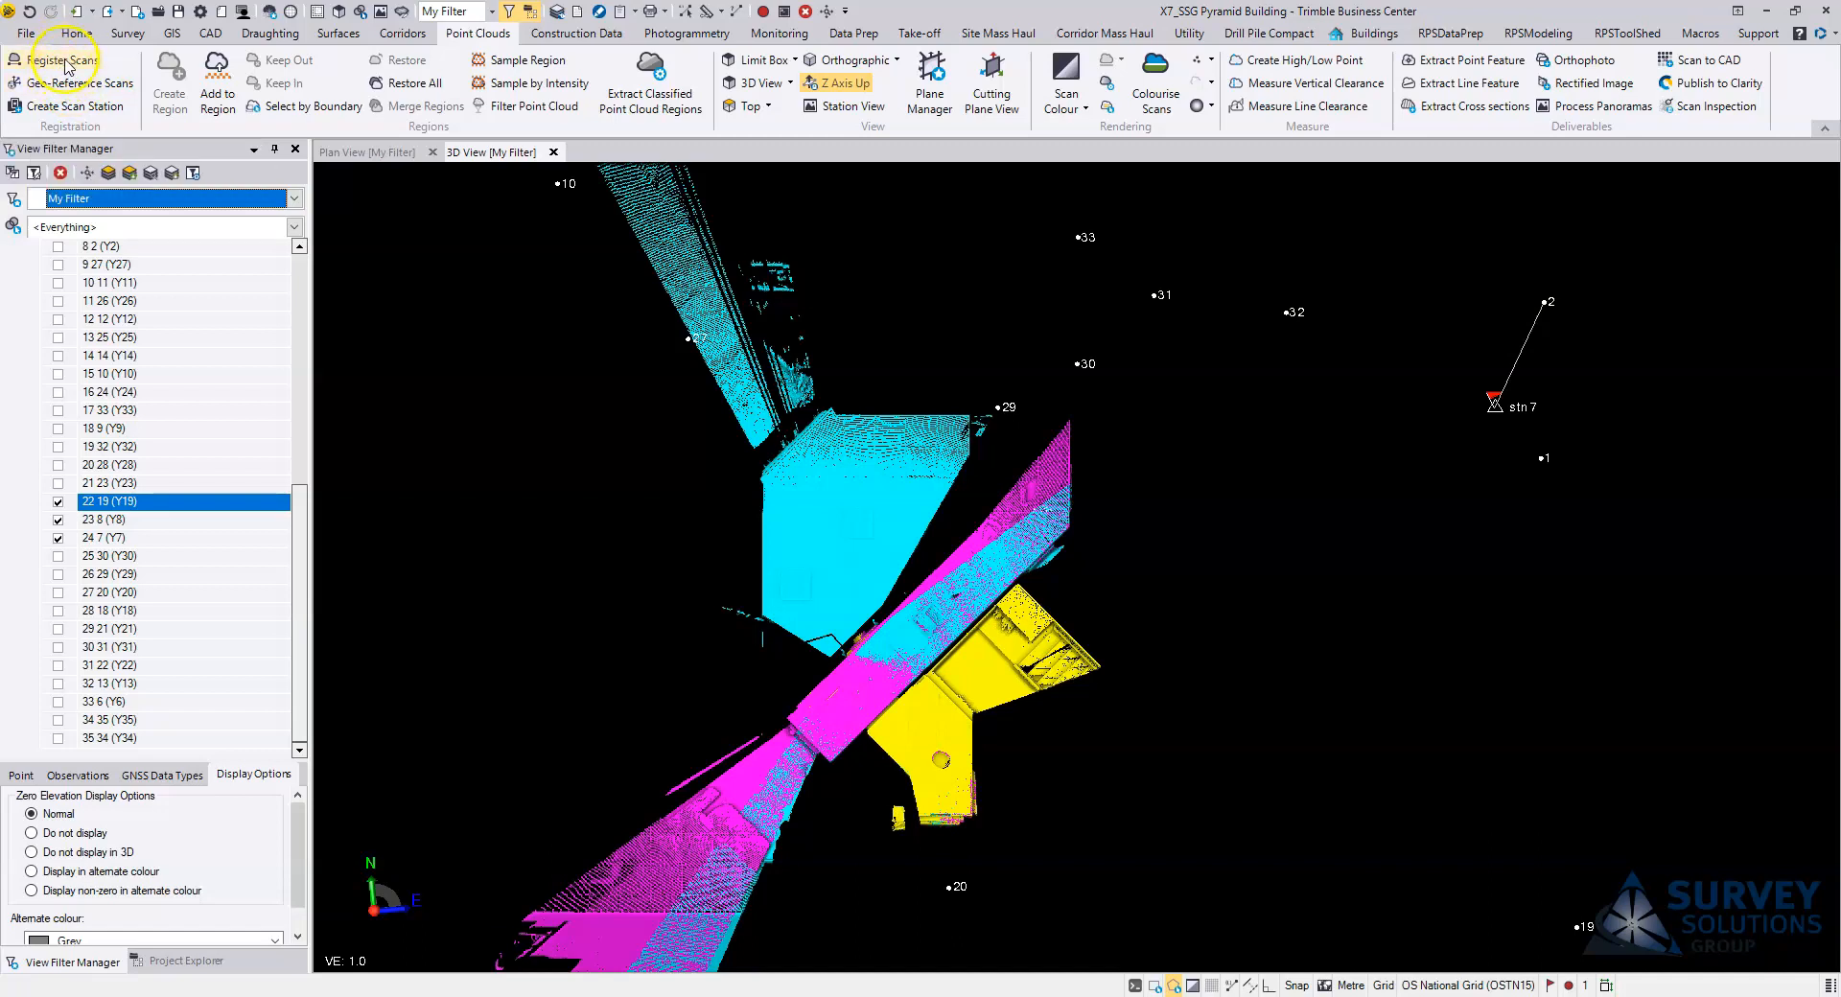
left_click(76, 113)
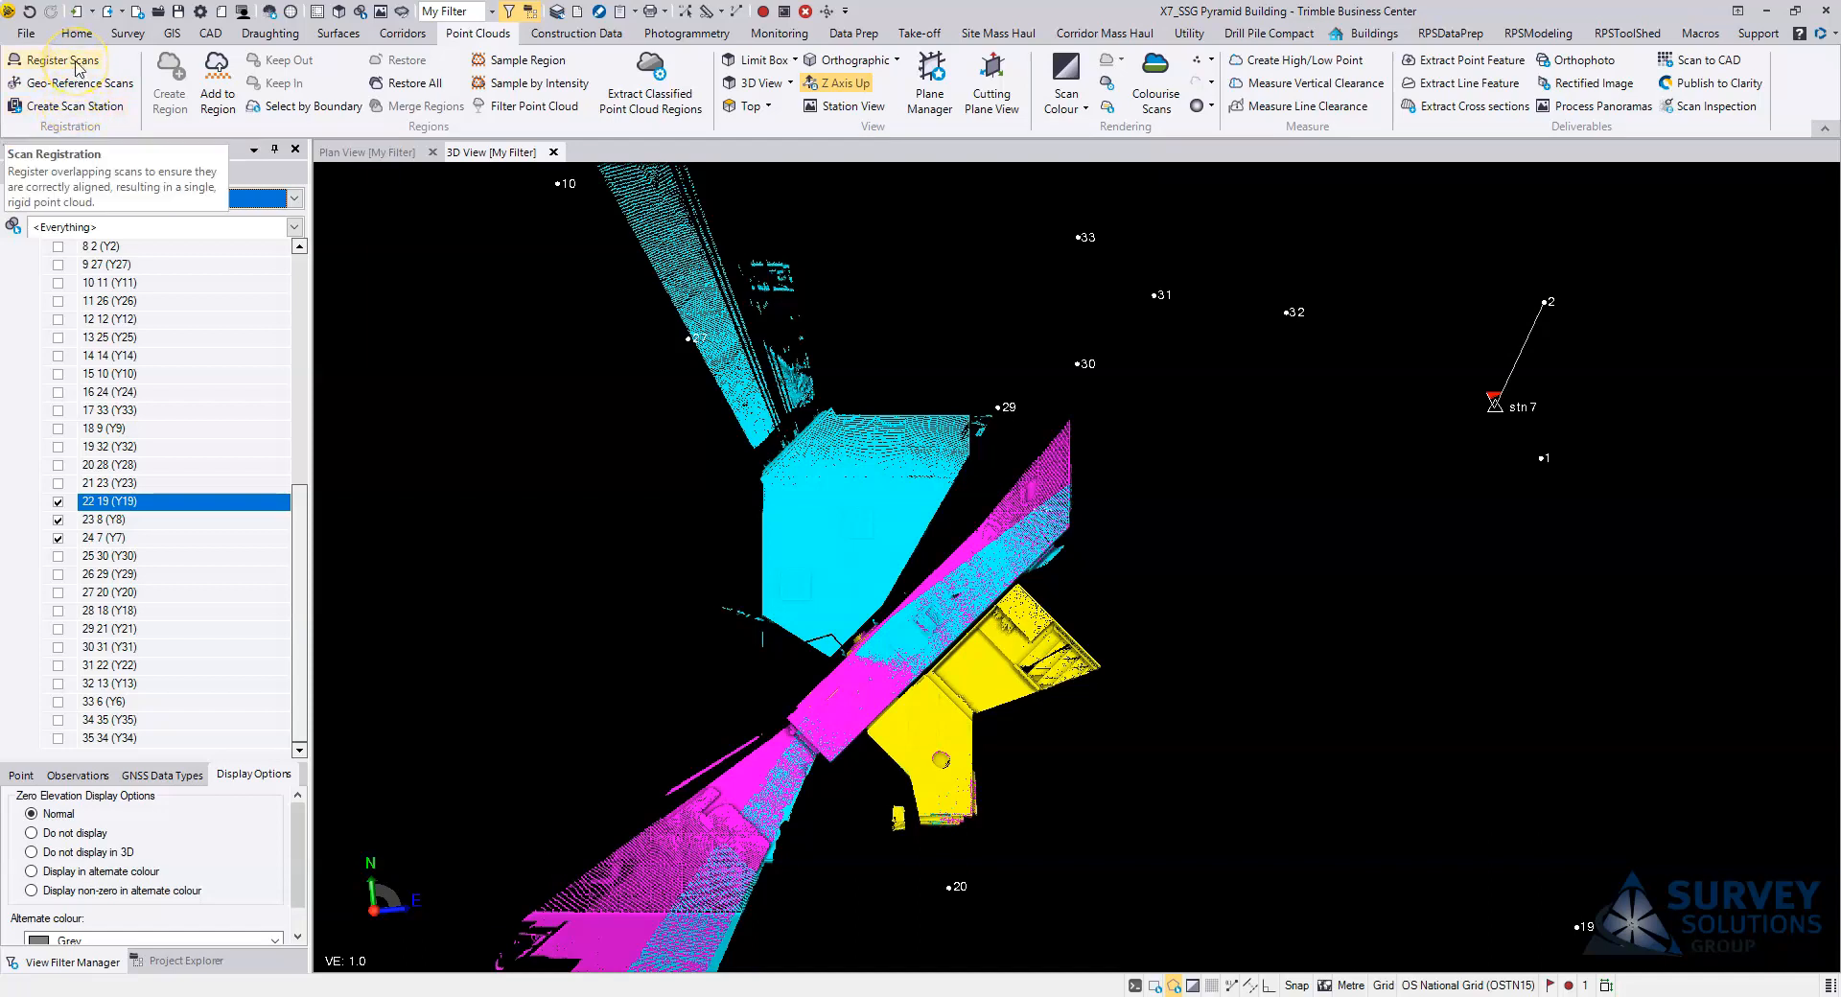
left_click(77, 64)
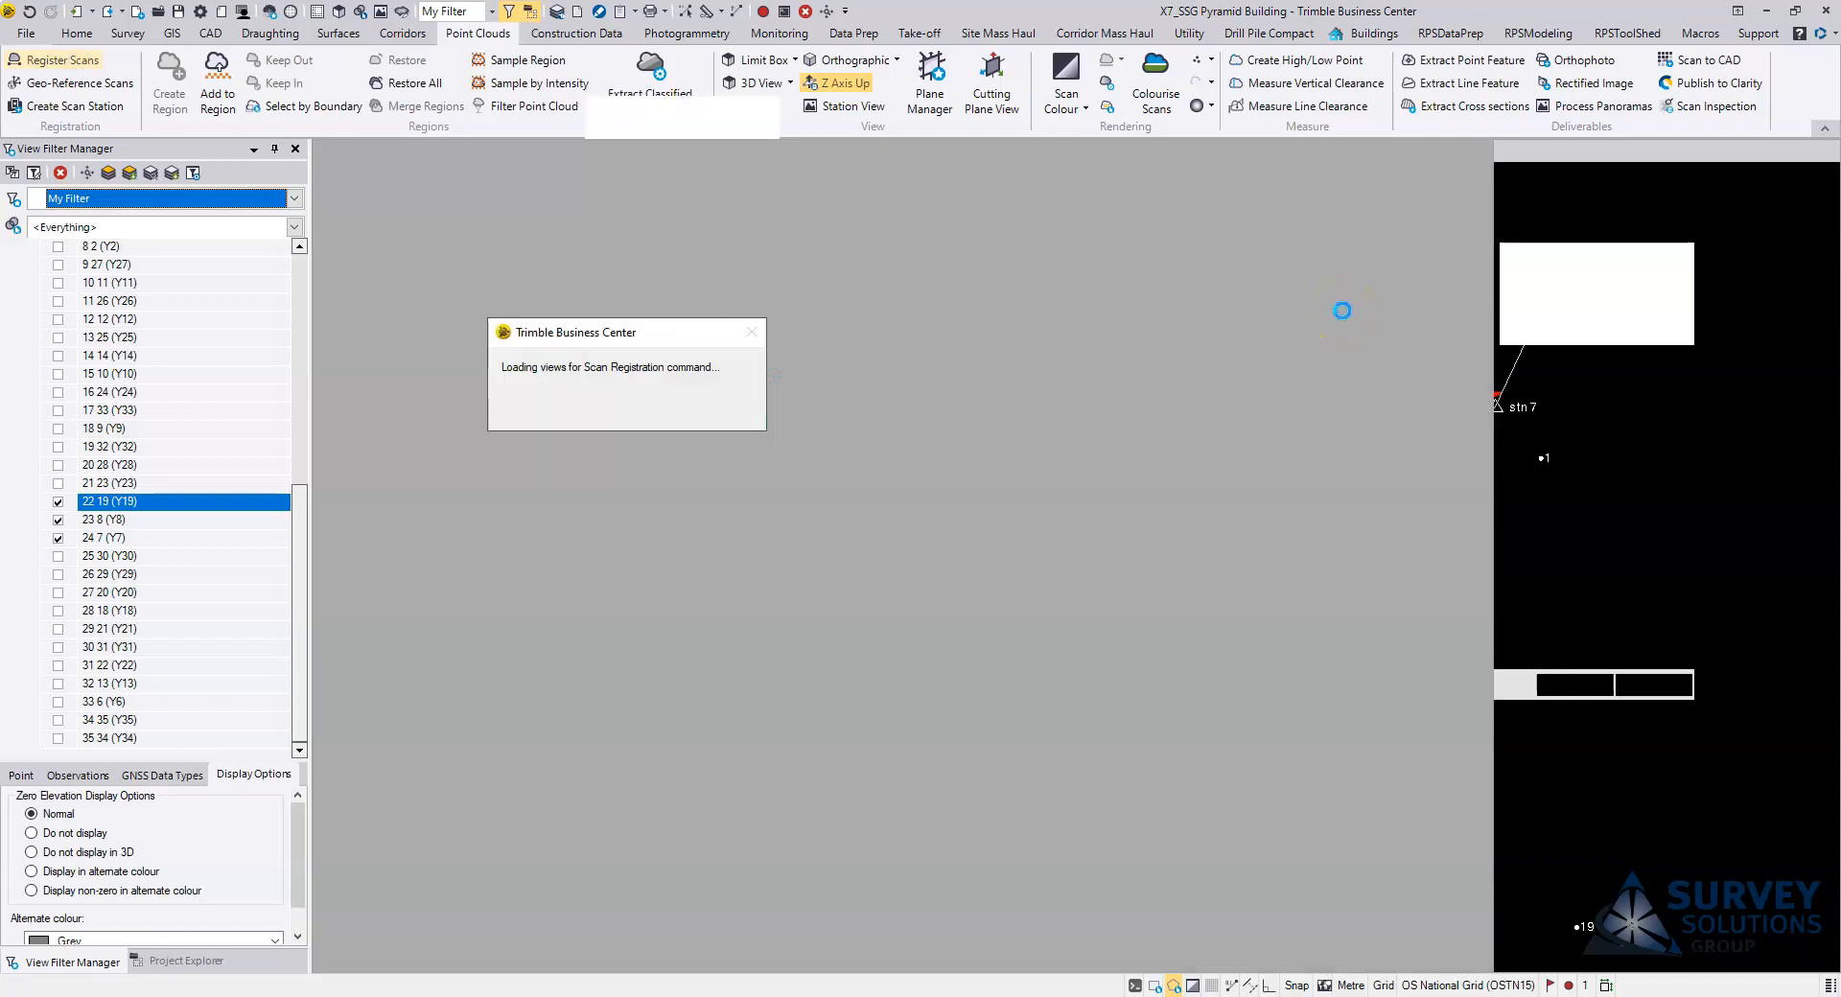
left_click(1222, 375)
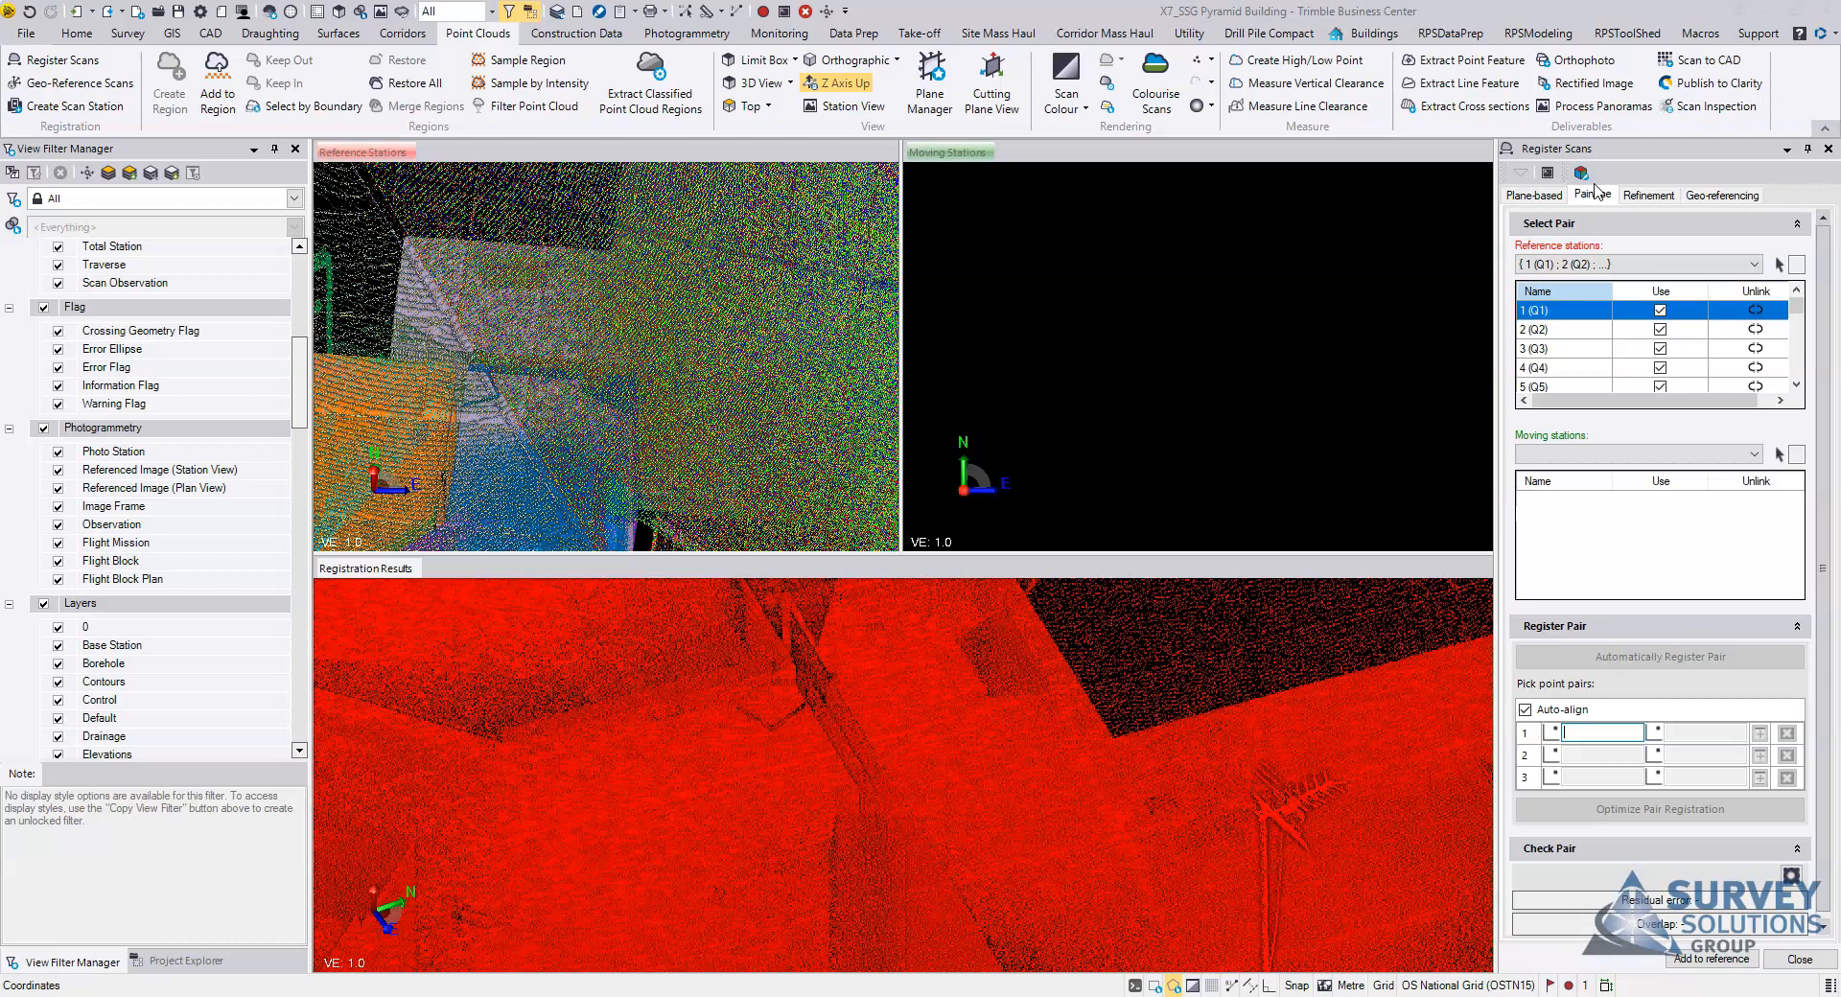
Step: Examine the plane-based registration options and the list of reference stations already grouped together
left_click(1537, 197)
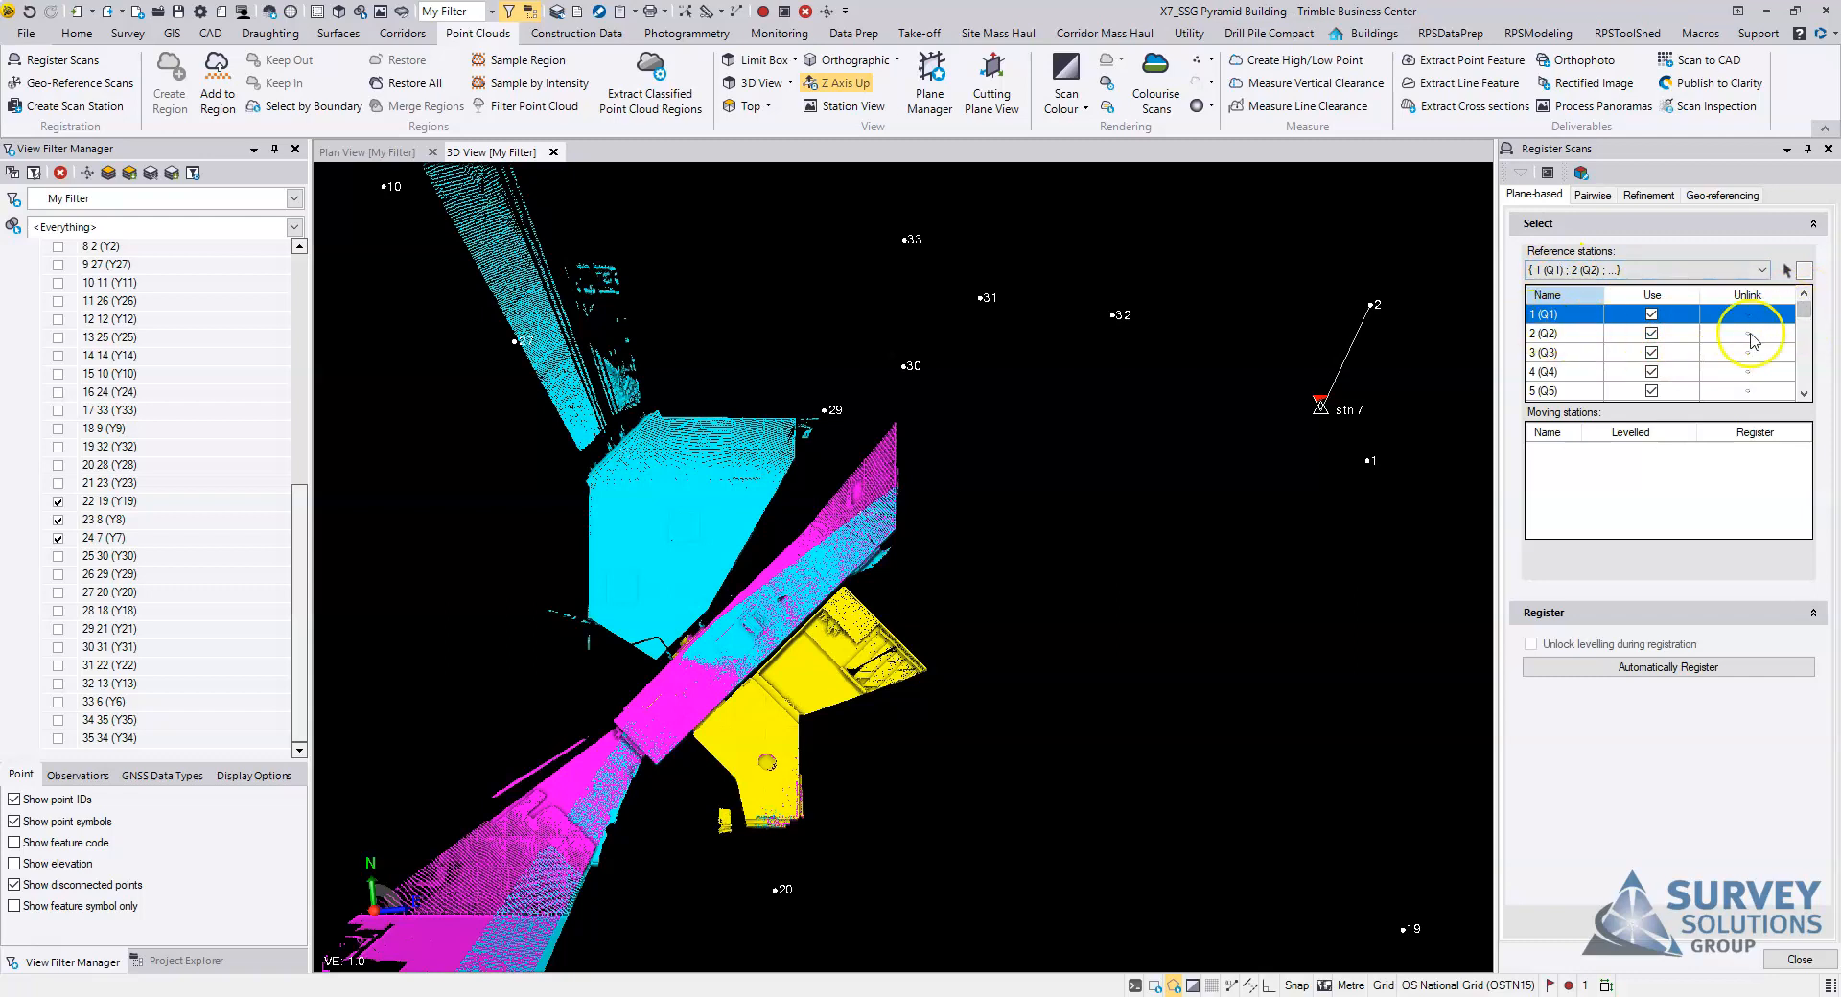
mouse_move(1804, 312)
left_mouse_down()
mouse_move(1802, 374)
mouse_move(1804, 297)
left_mouse_up()
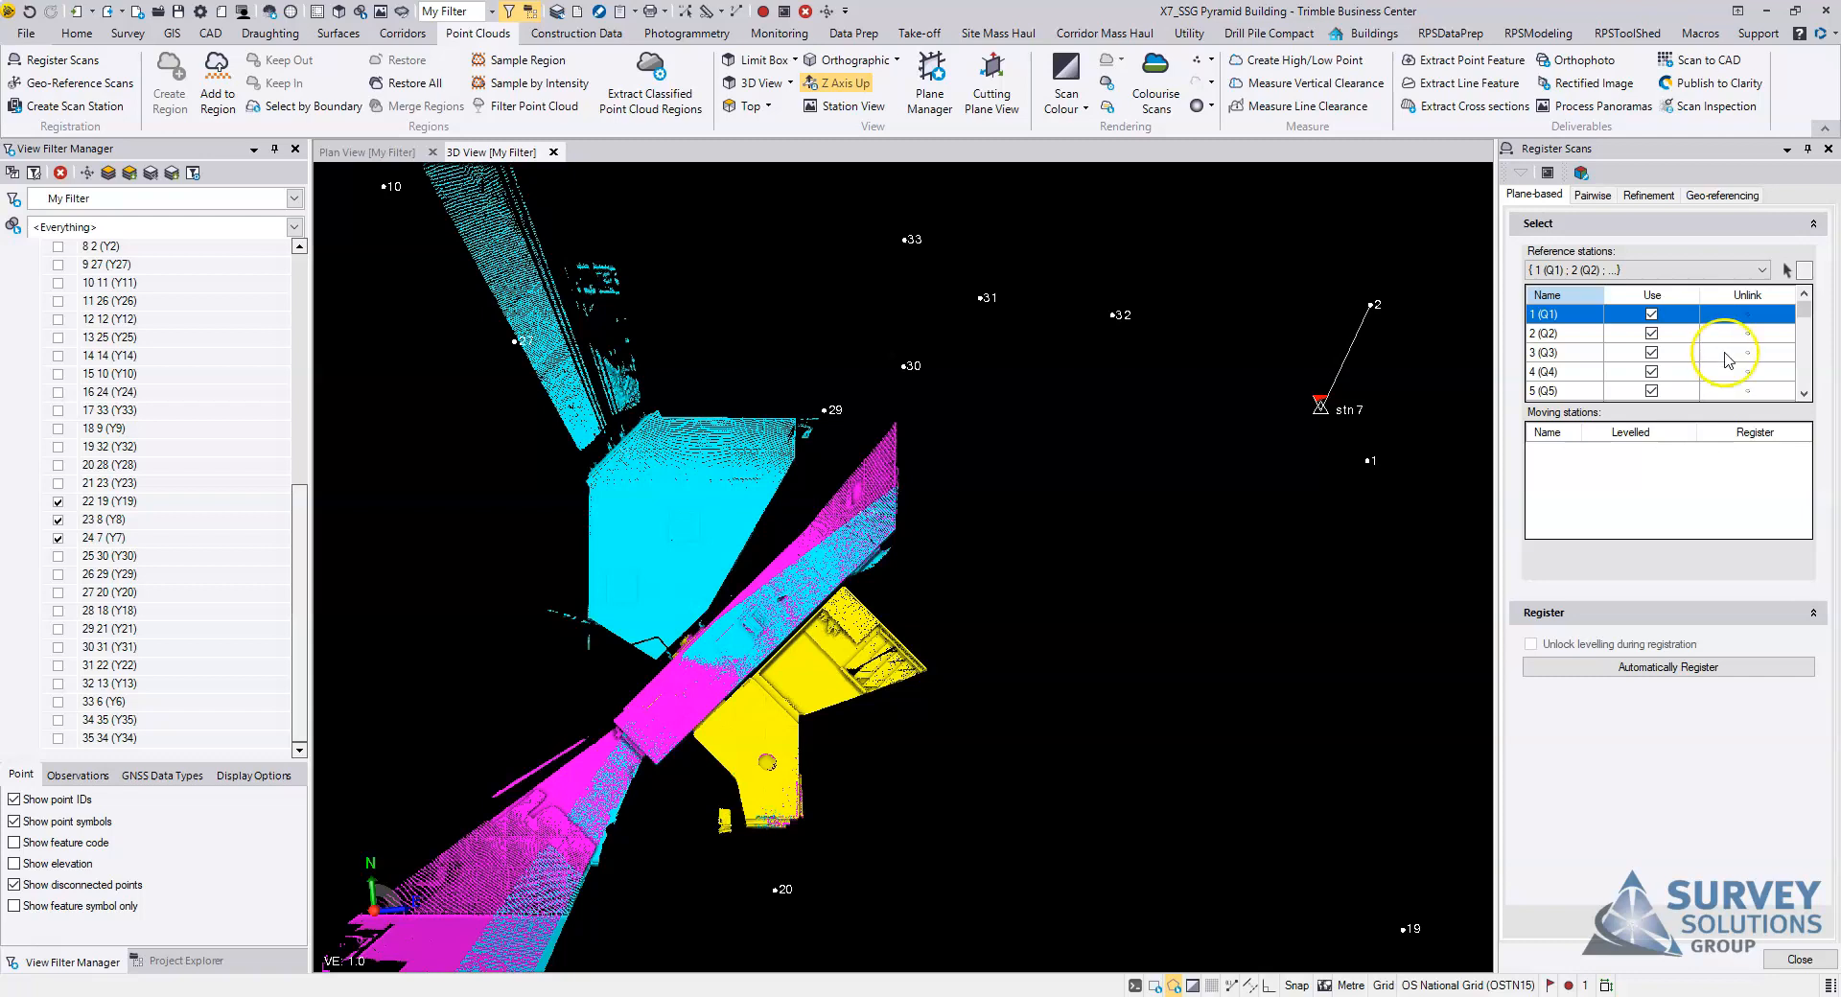
left_click(1591, 270)
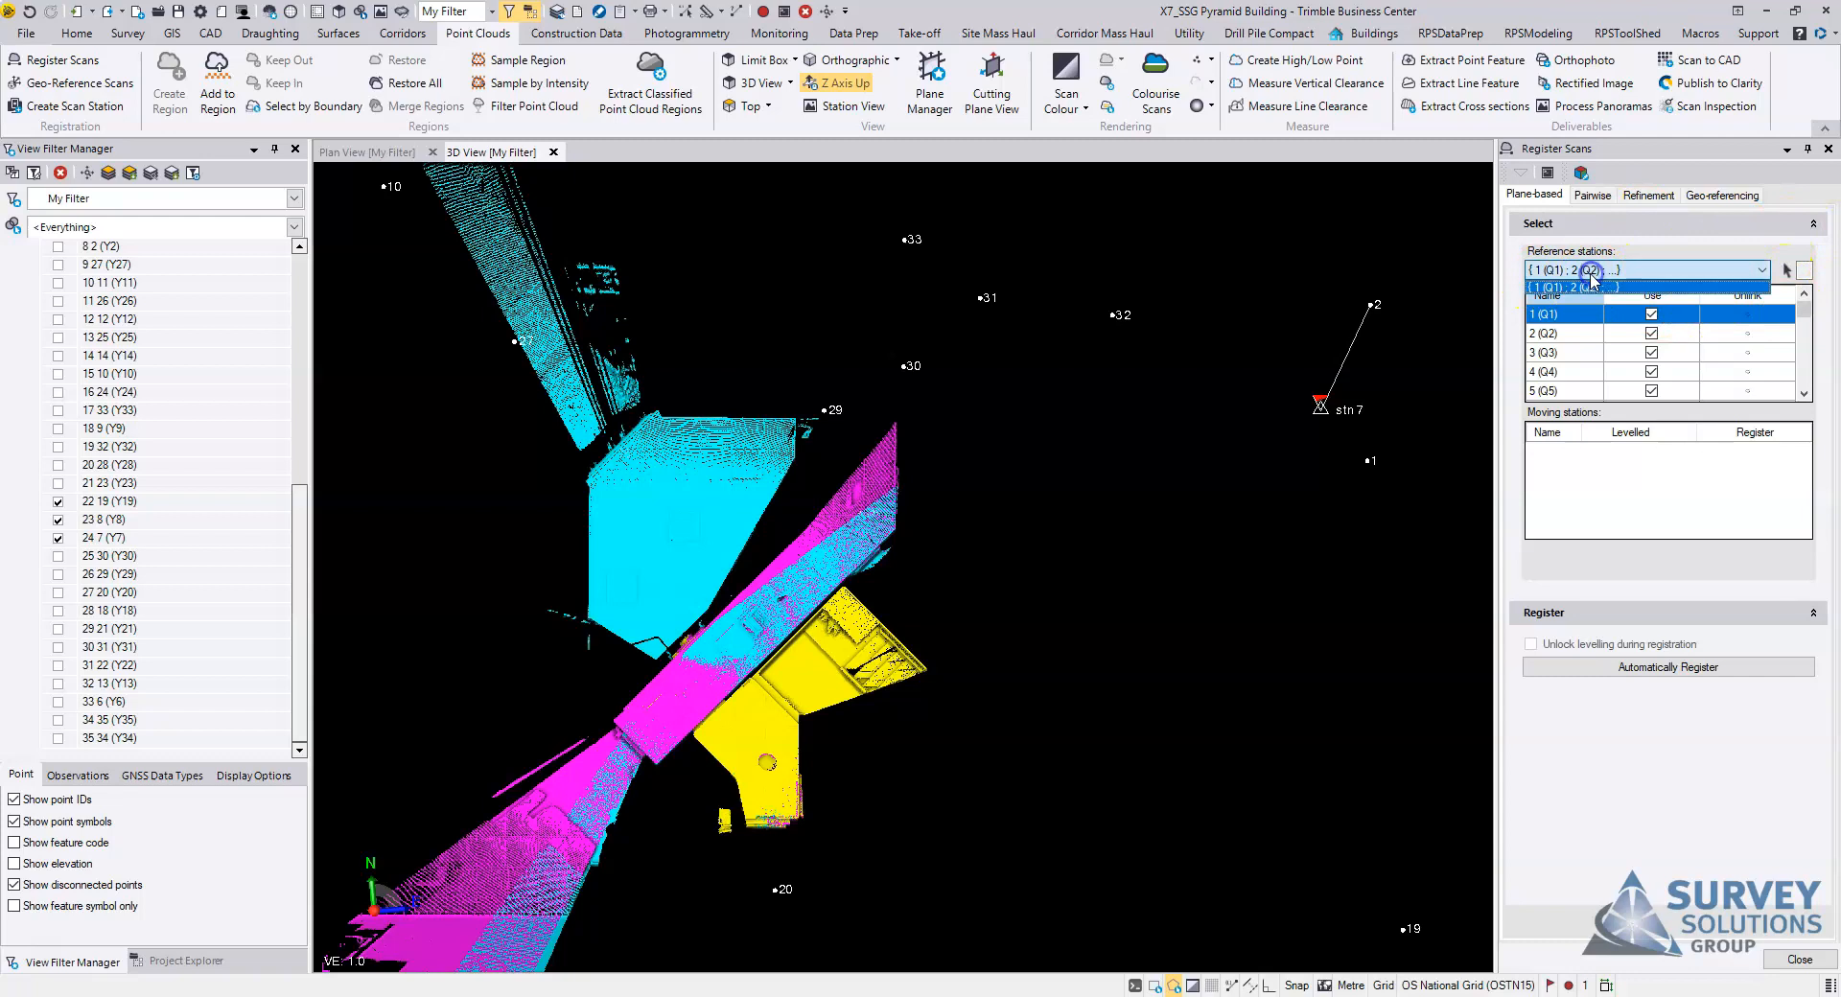
left_click(1662, 288)
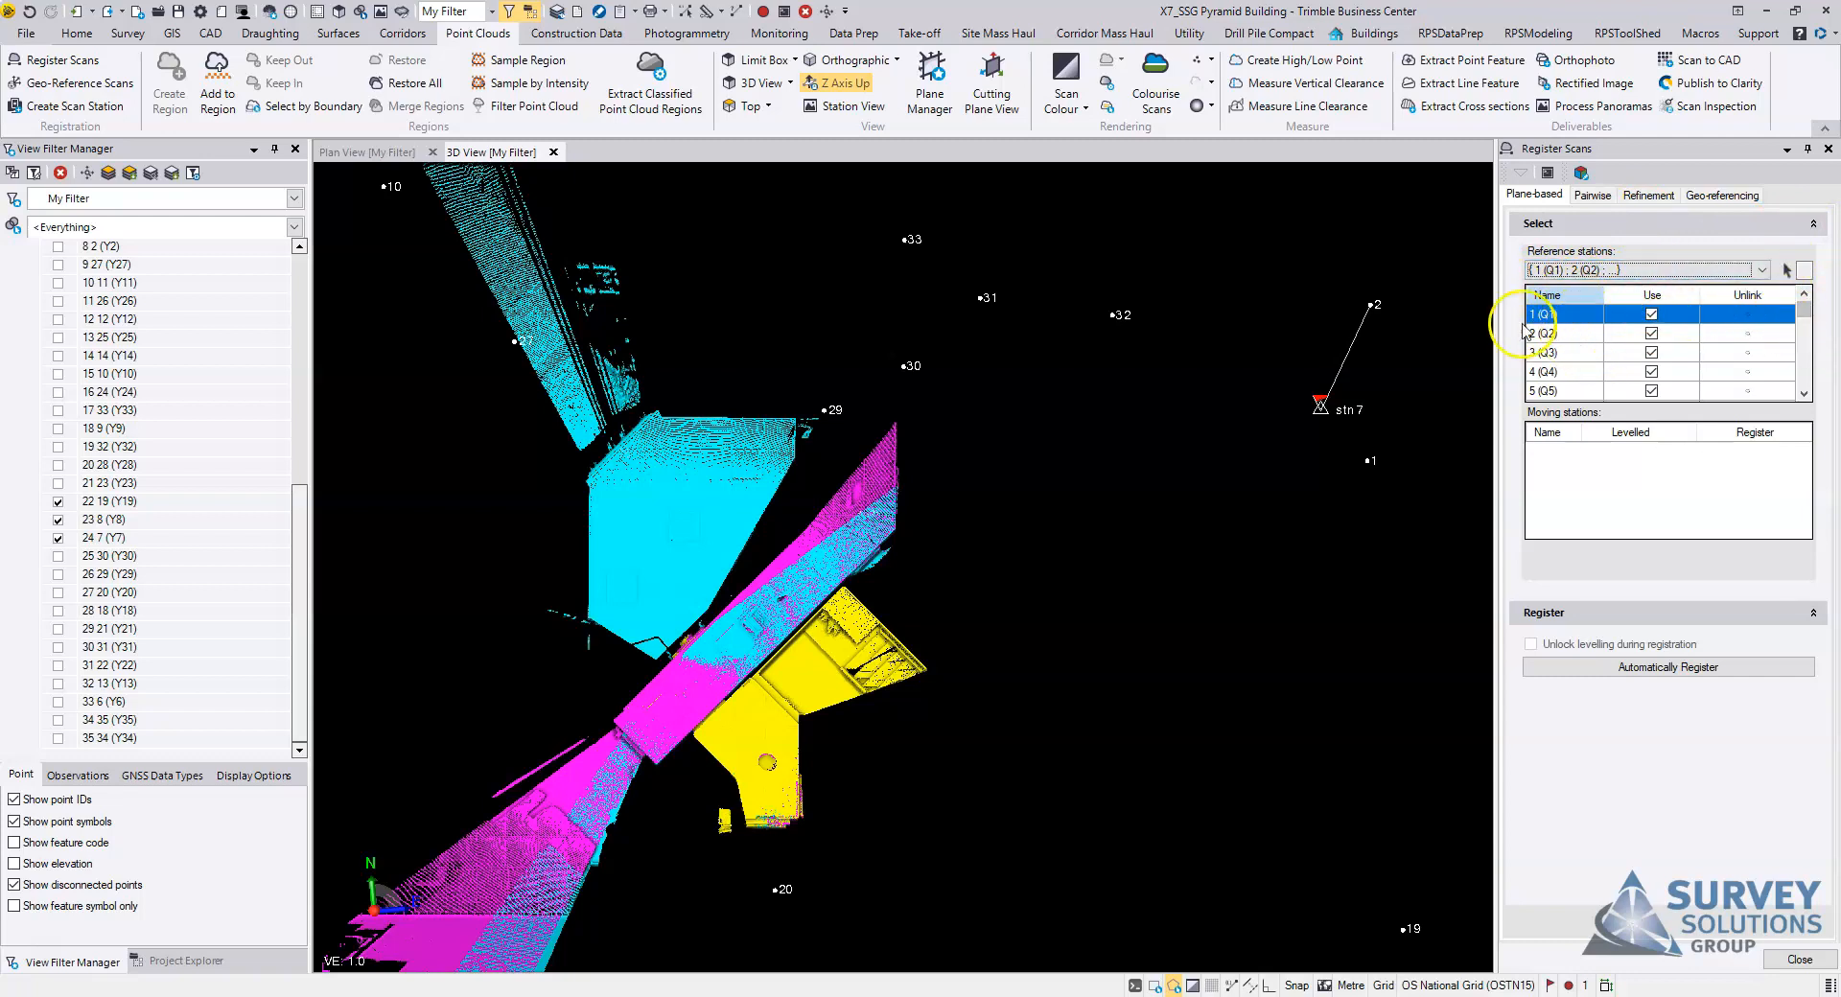
mouse_move(1805, 314)
left_mouse_down()
mouse_move(1805, 353)
mouse_move(1805, 307)
left_mouse_up()
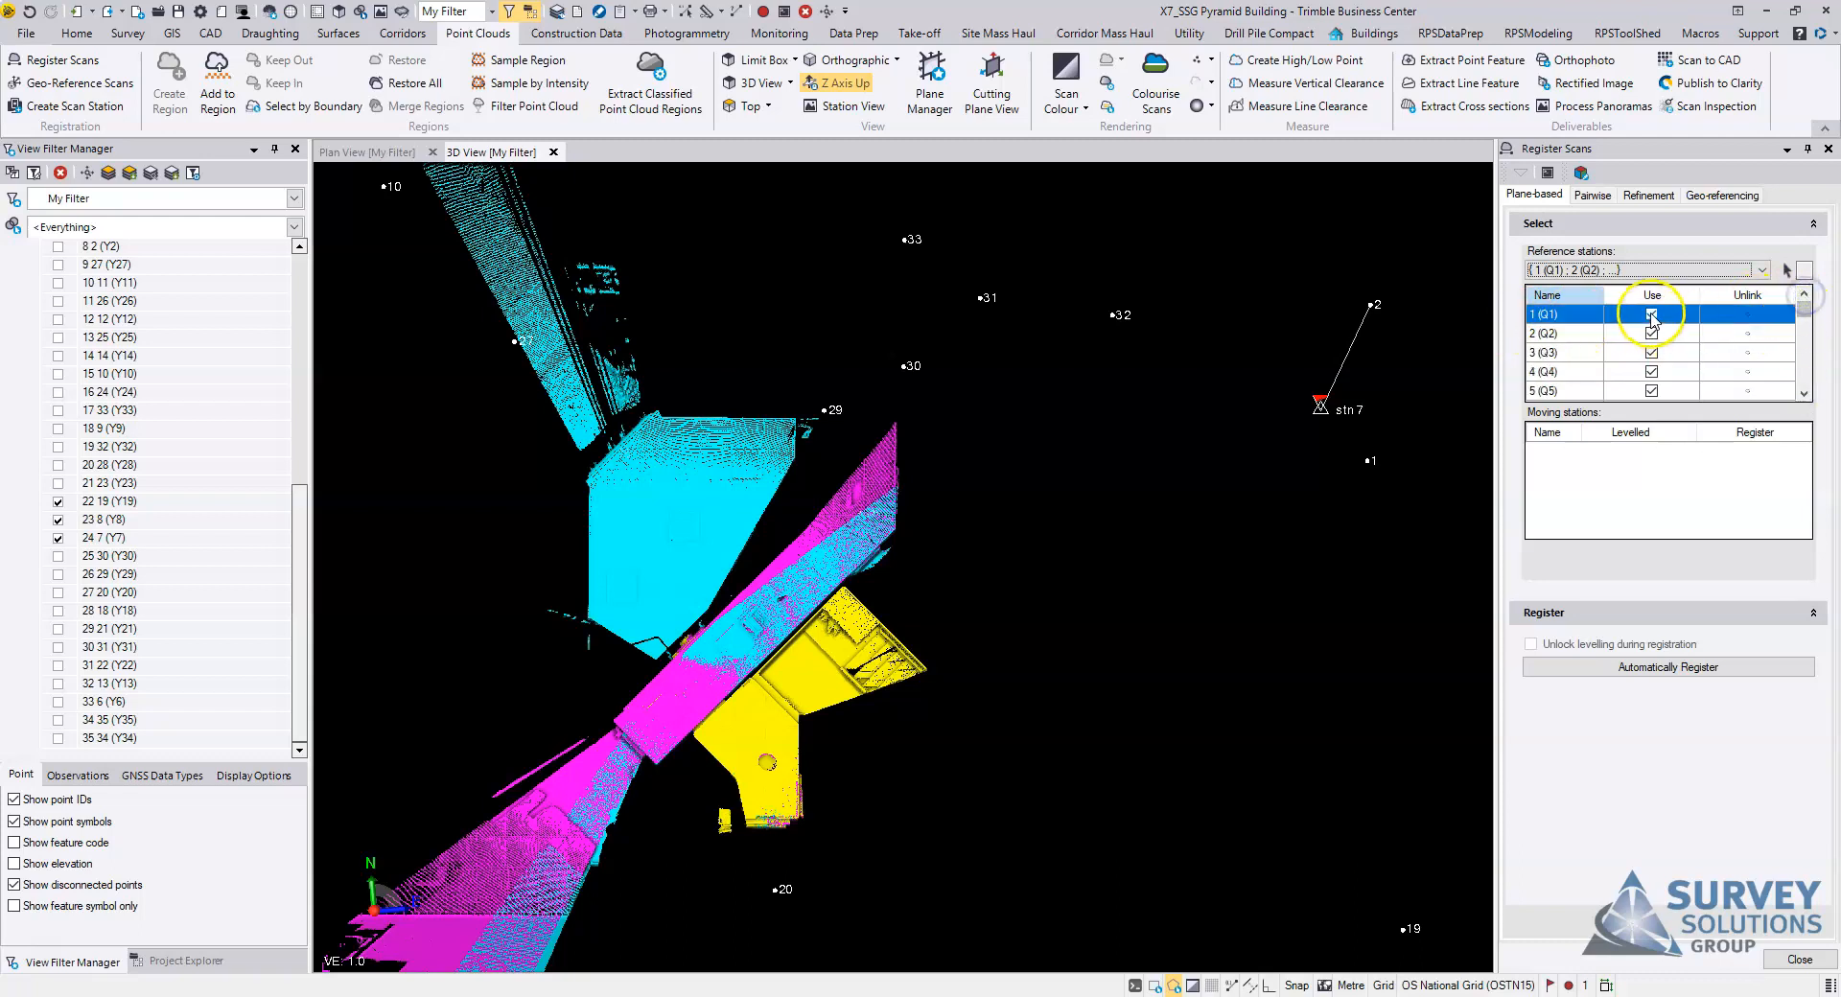
mouse_move(1805, 314)
left_mouse_down()
mouse_move(1805, 364)
mouse_move(1805, 307)
left_mouse_up()
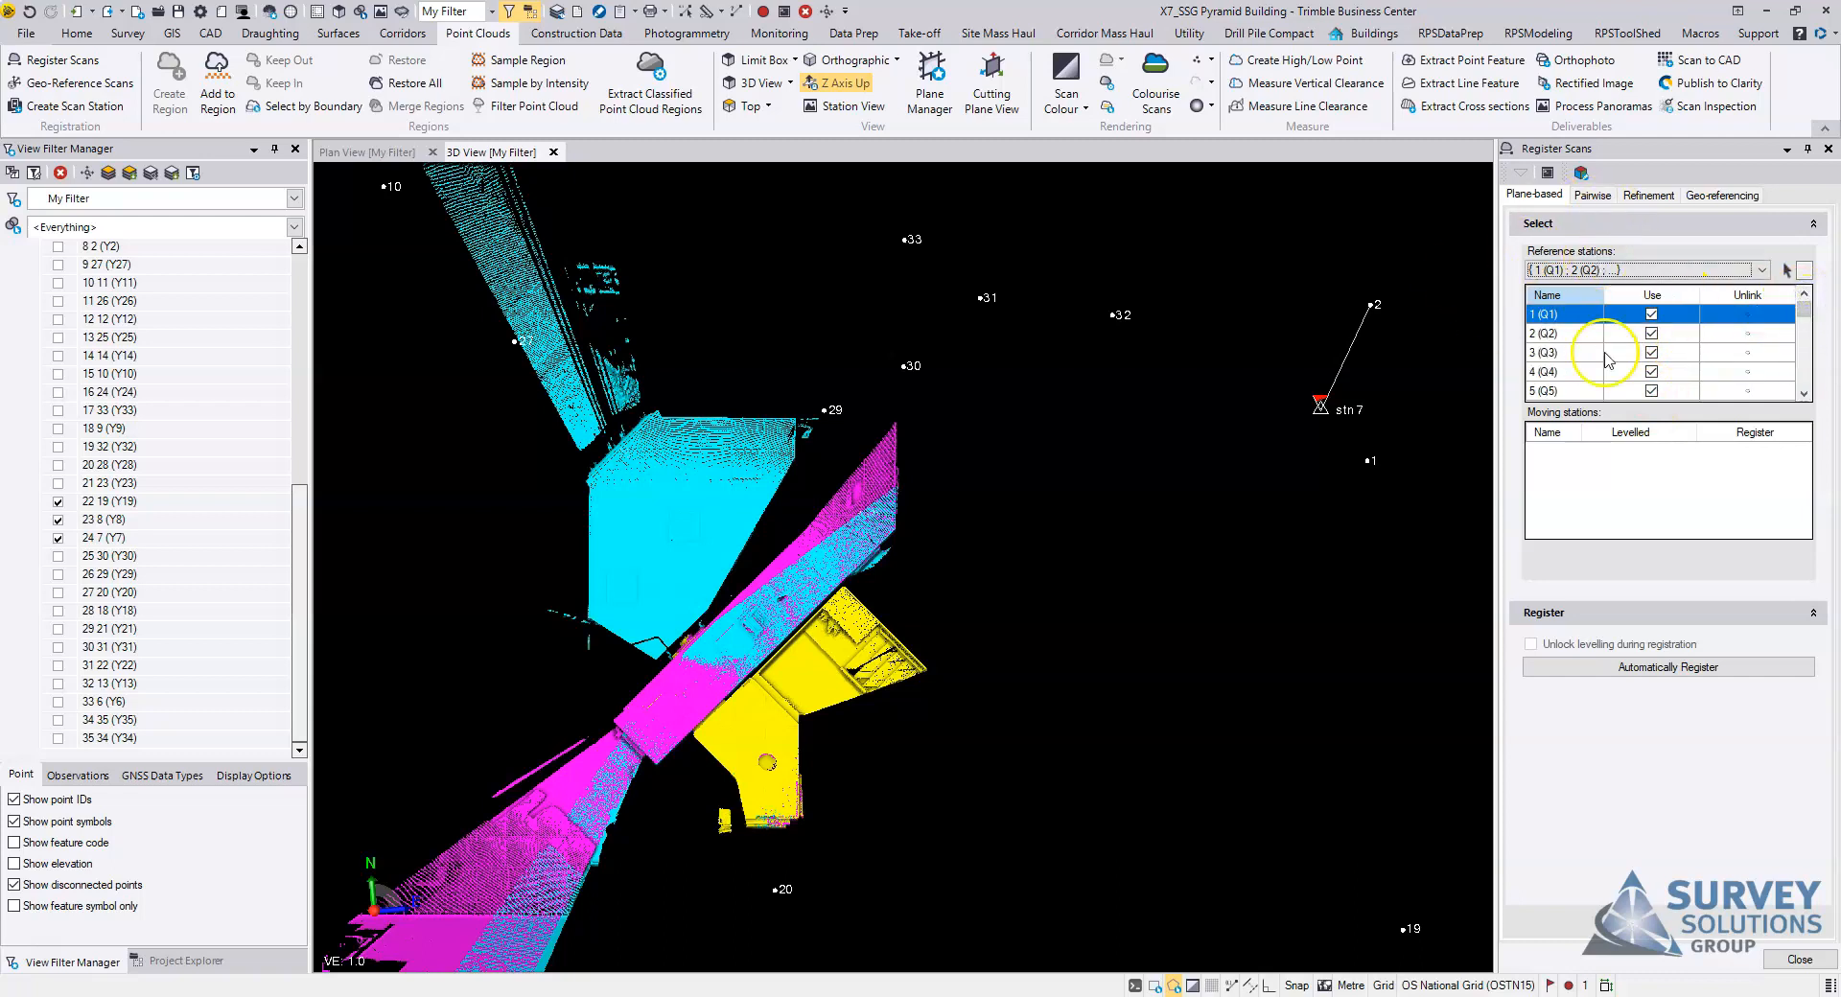
Step: Switch to pairwise registration and inspect the whole pyramid building in the registration results view
left_click(1592, 195)
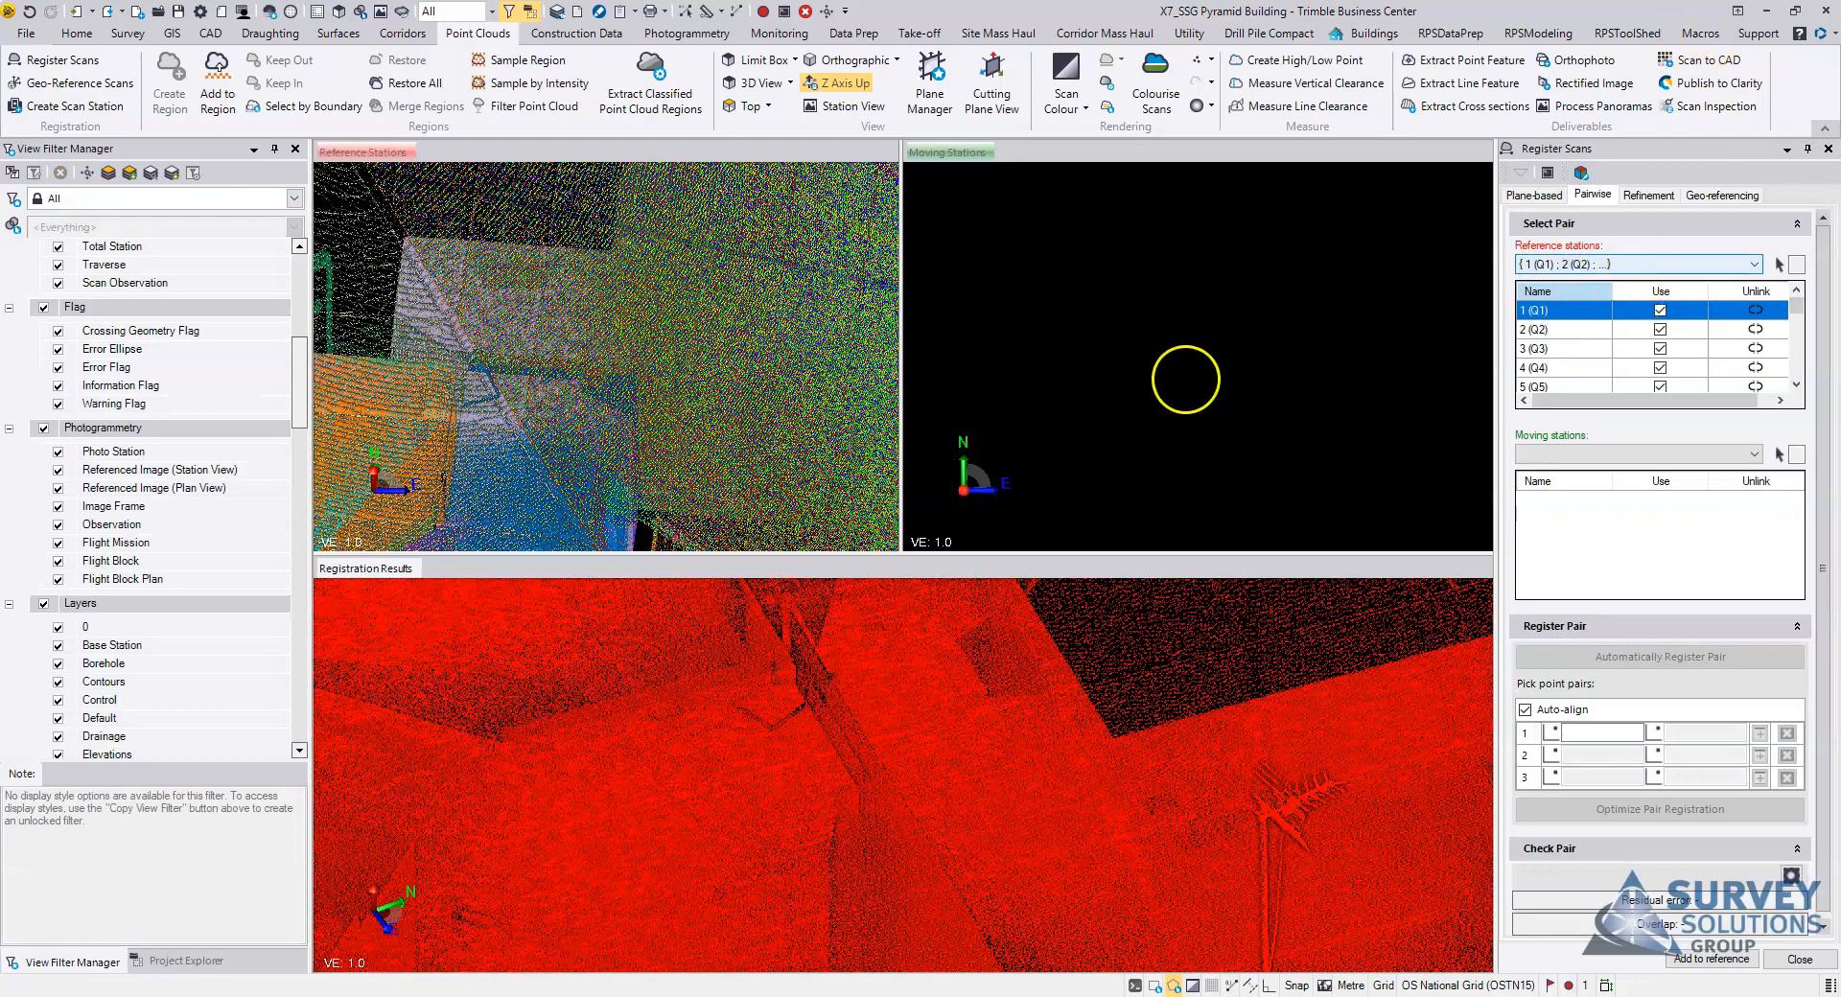
scroll(959, 731, "down", 6)
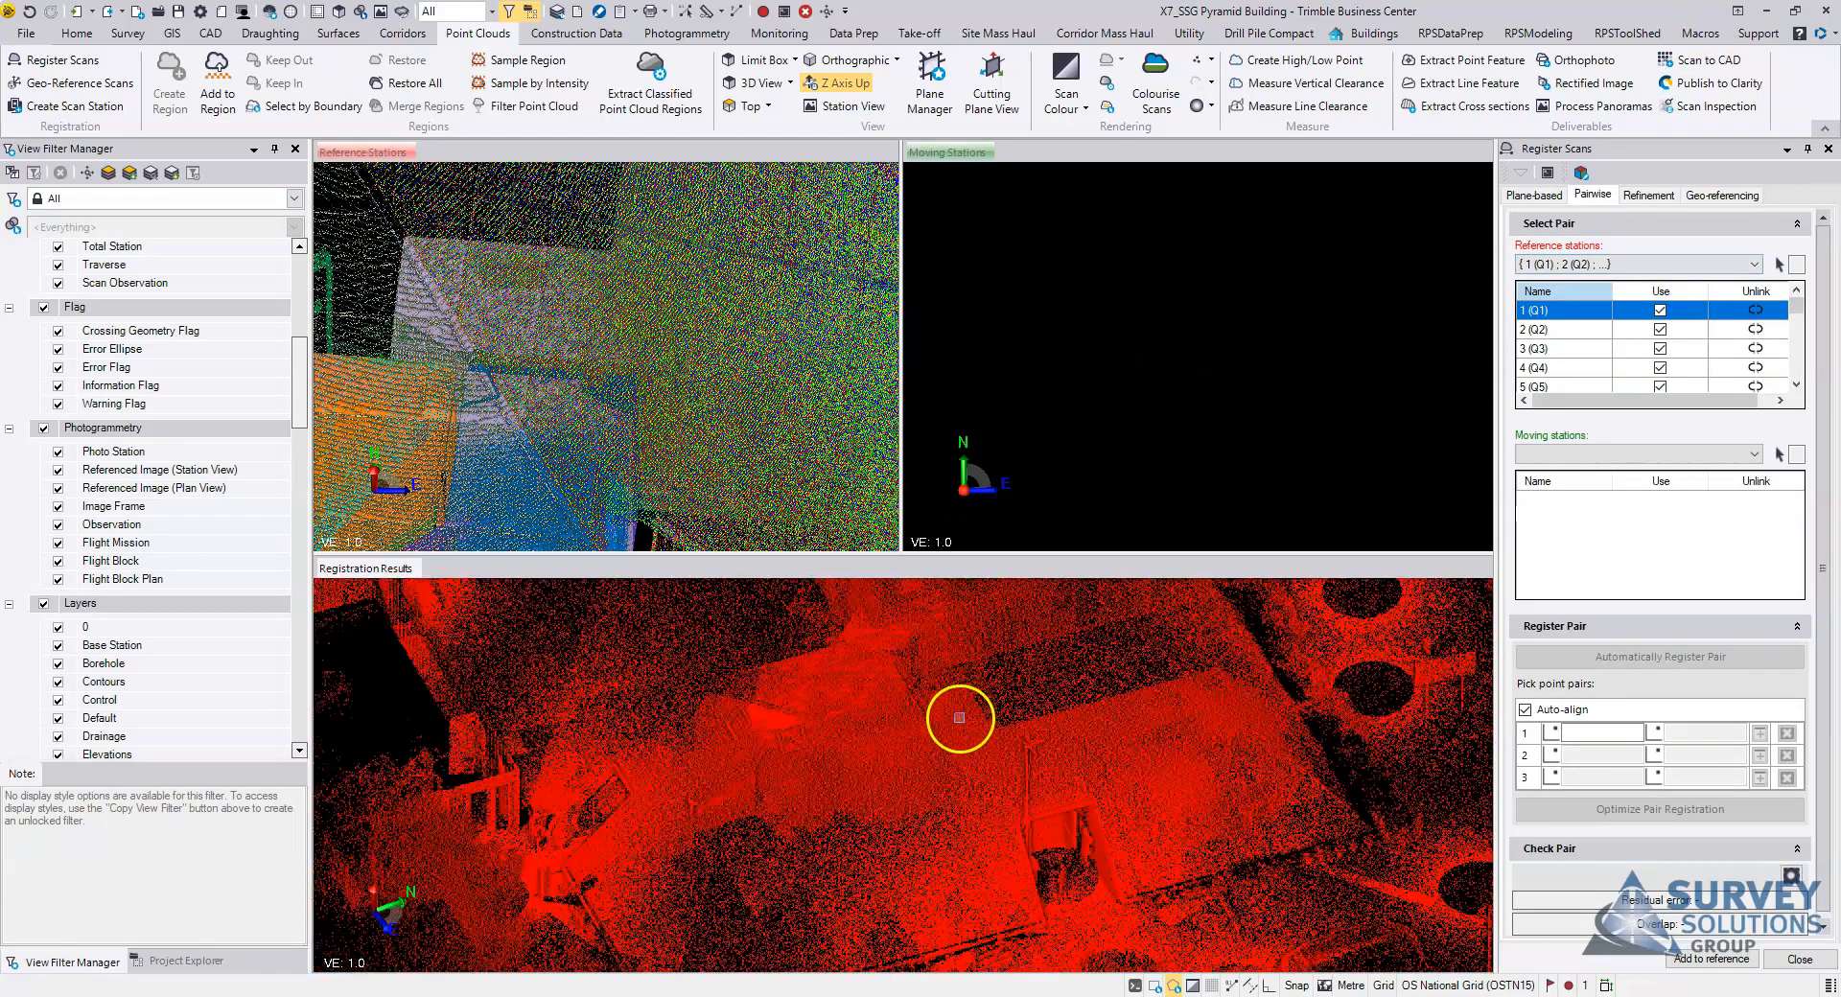
middle_click_drag(1063, 701, 1039, 719)
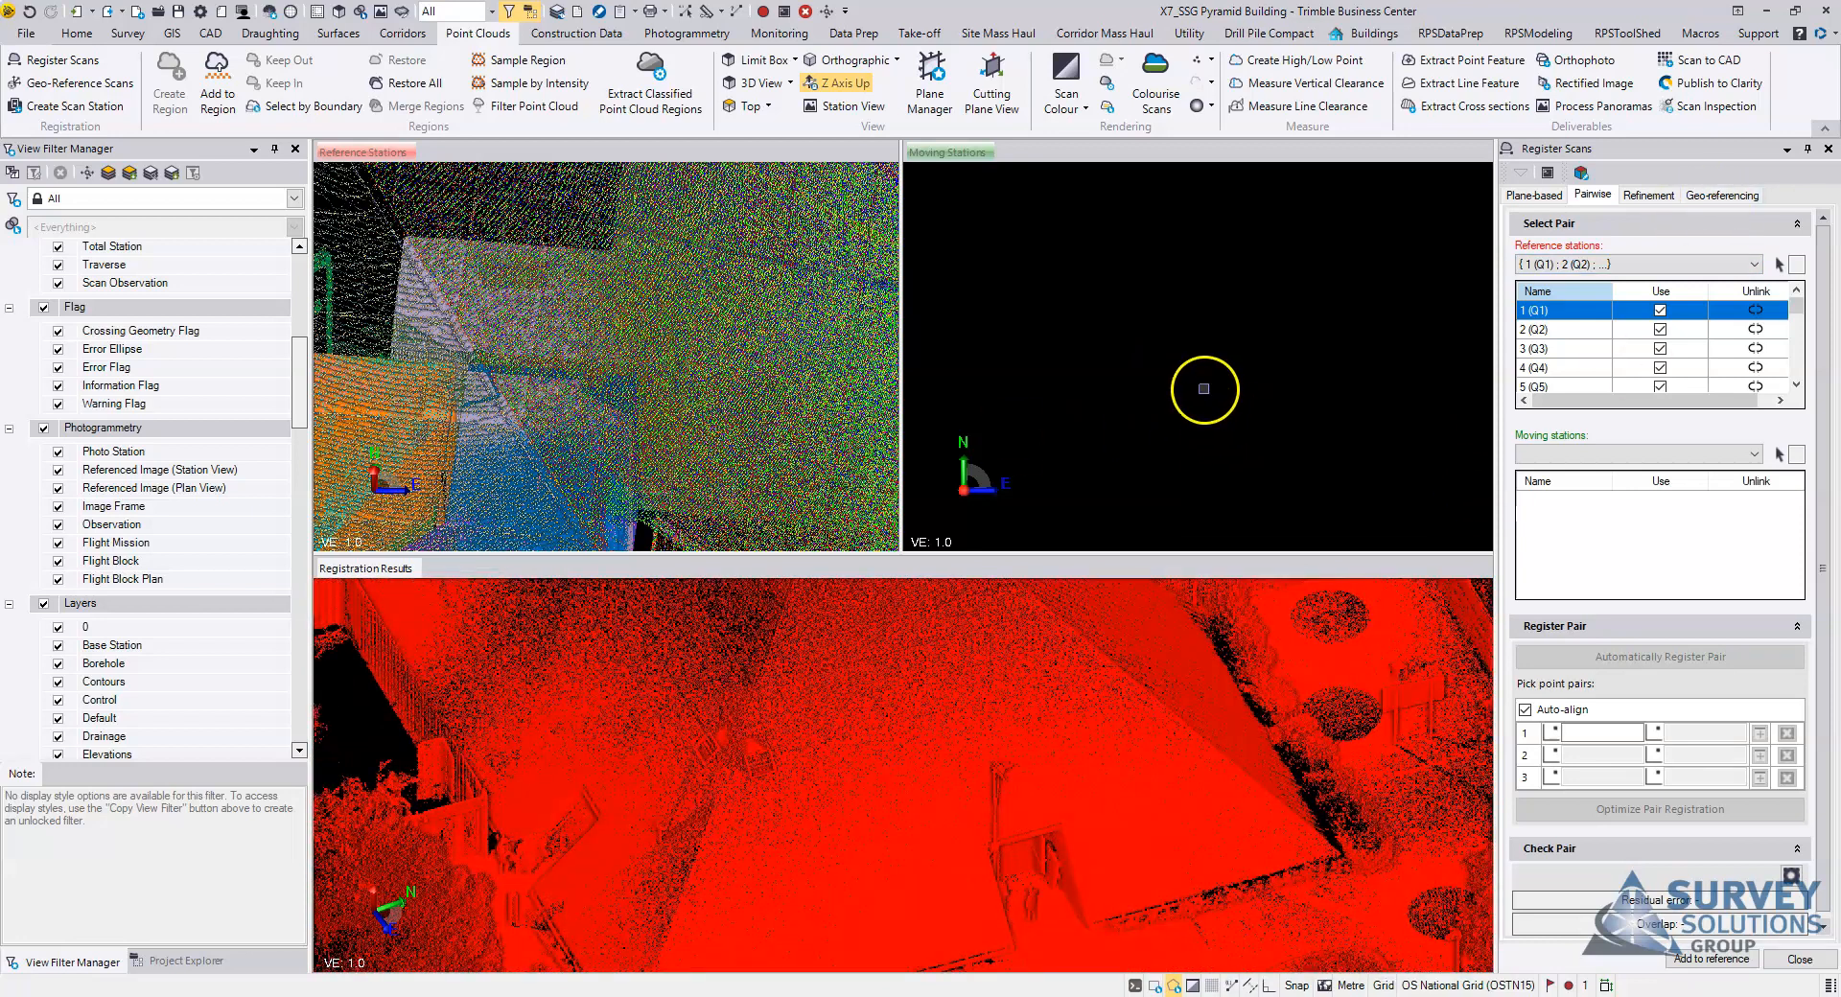
scroll(999, 712, "down", 5)
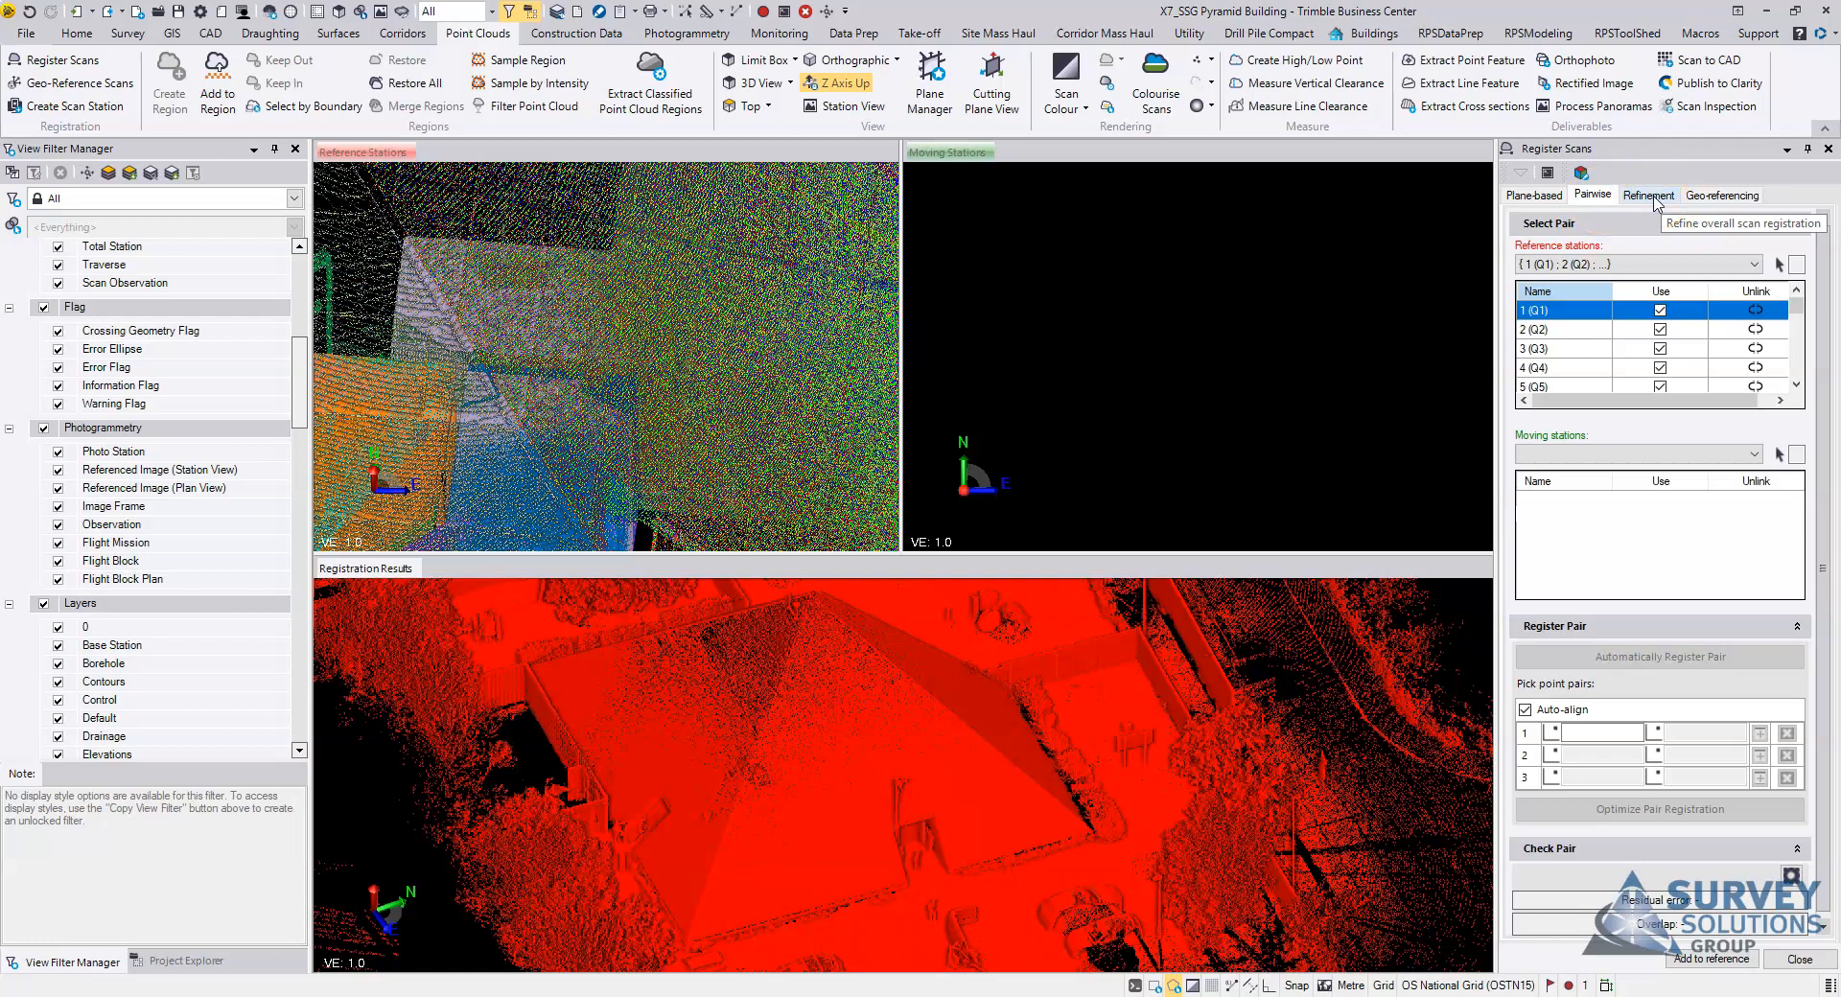
Step: Inspect the reference stations' combined point cloud and station list, and activate the moving stations view
left_click(1611, 202)
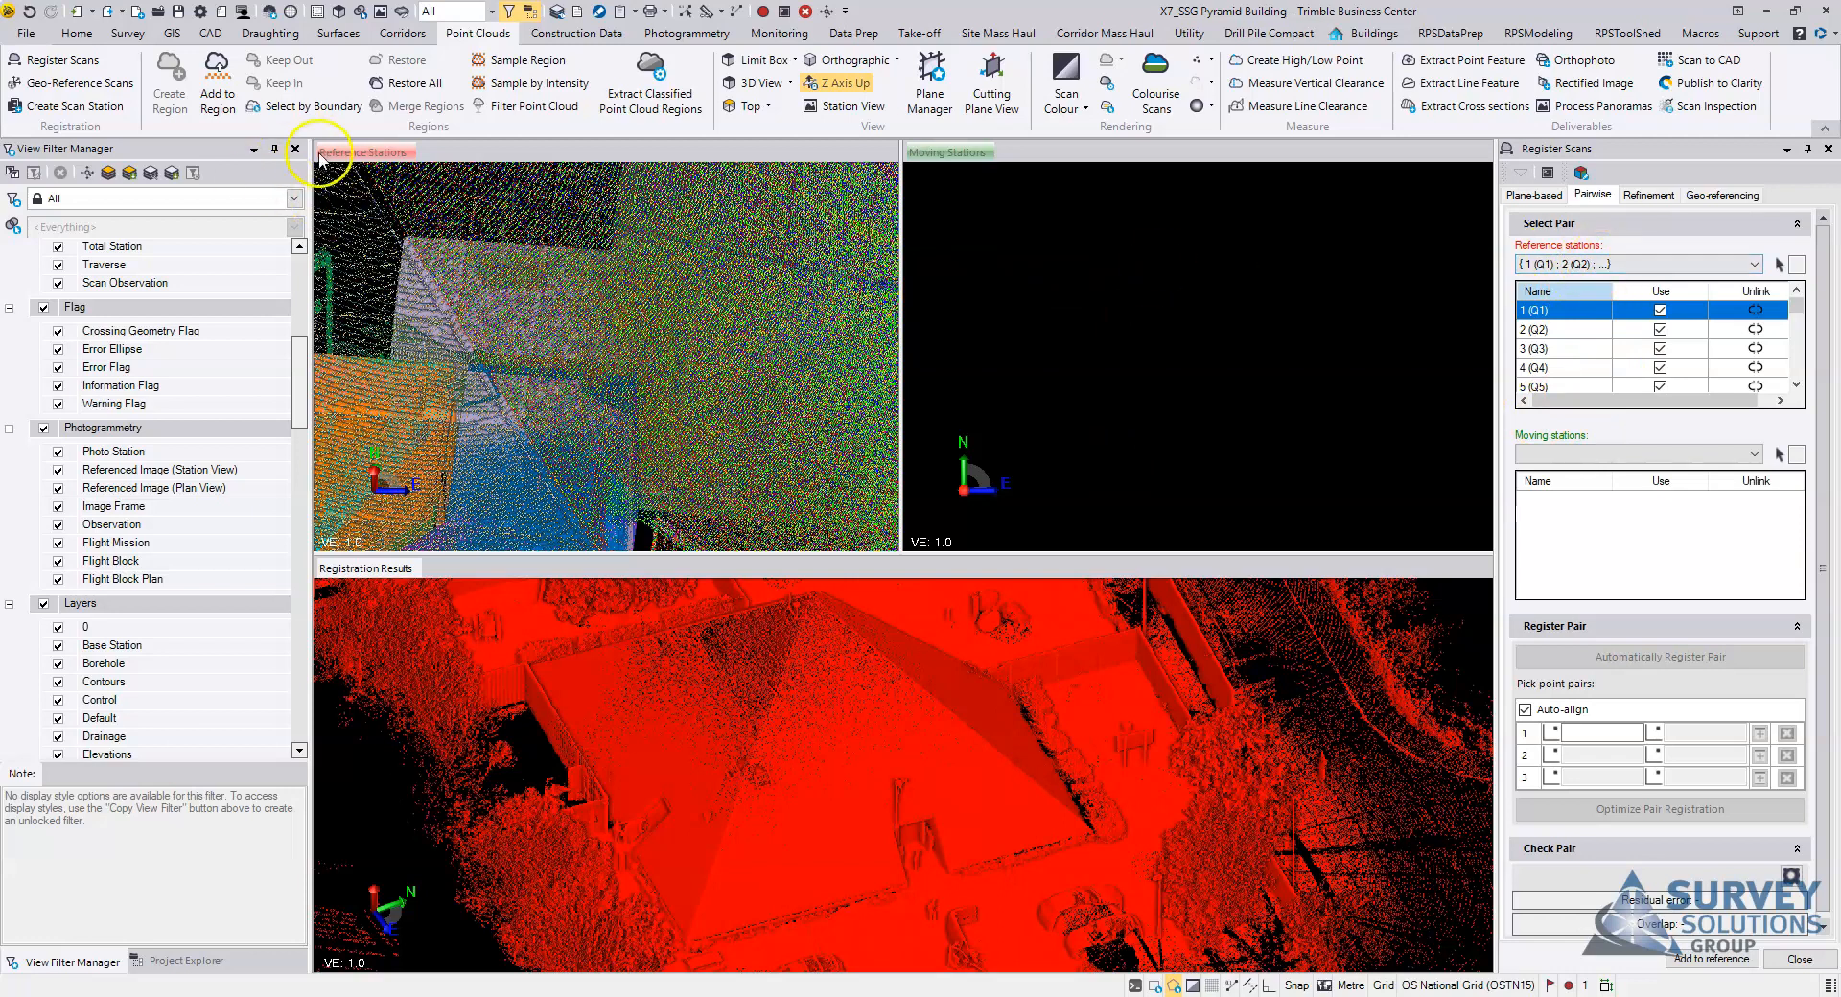
scroll(625, 335, "down", 5)
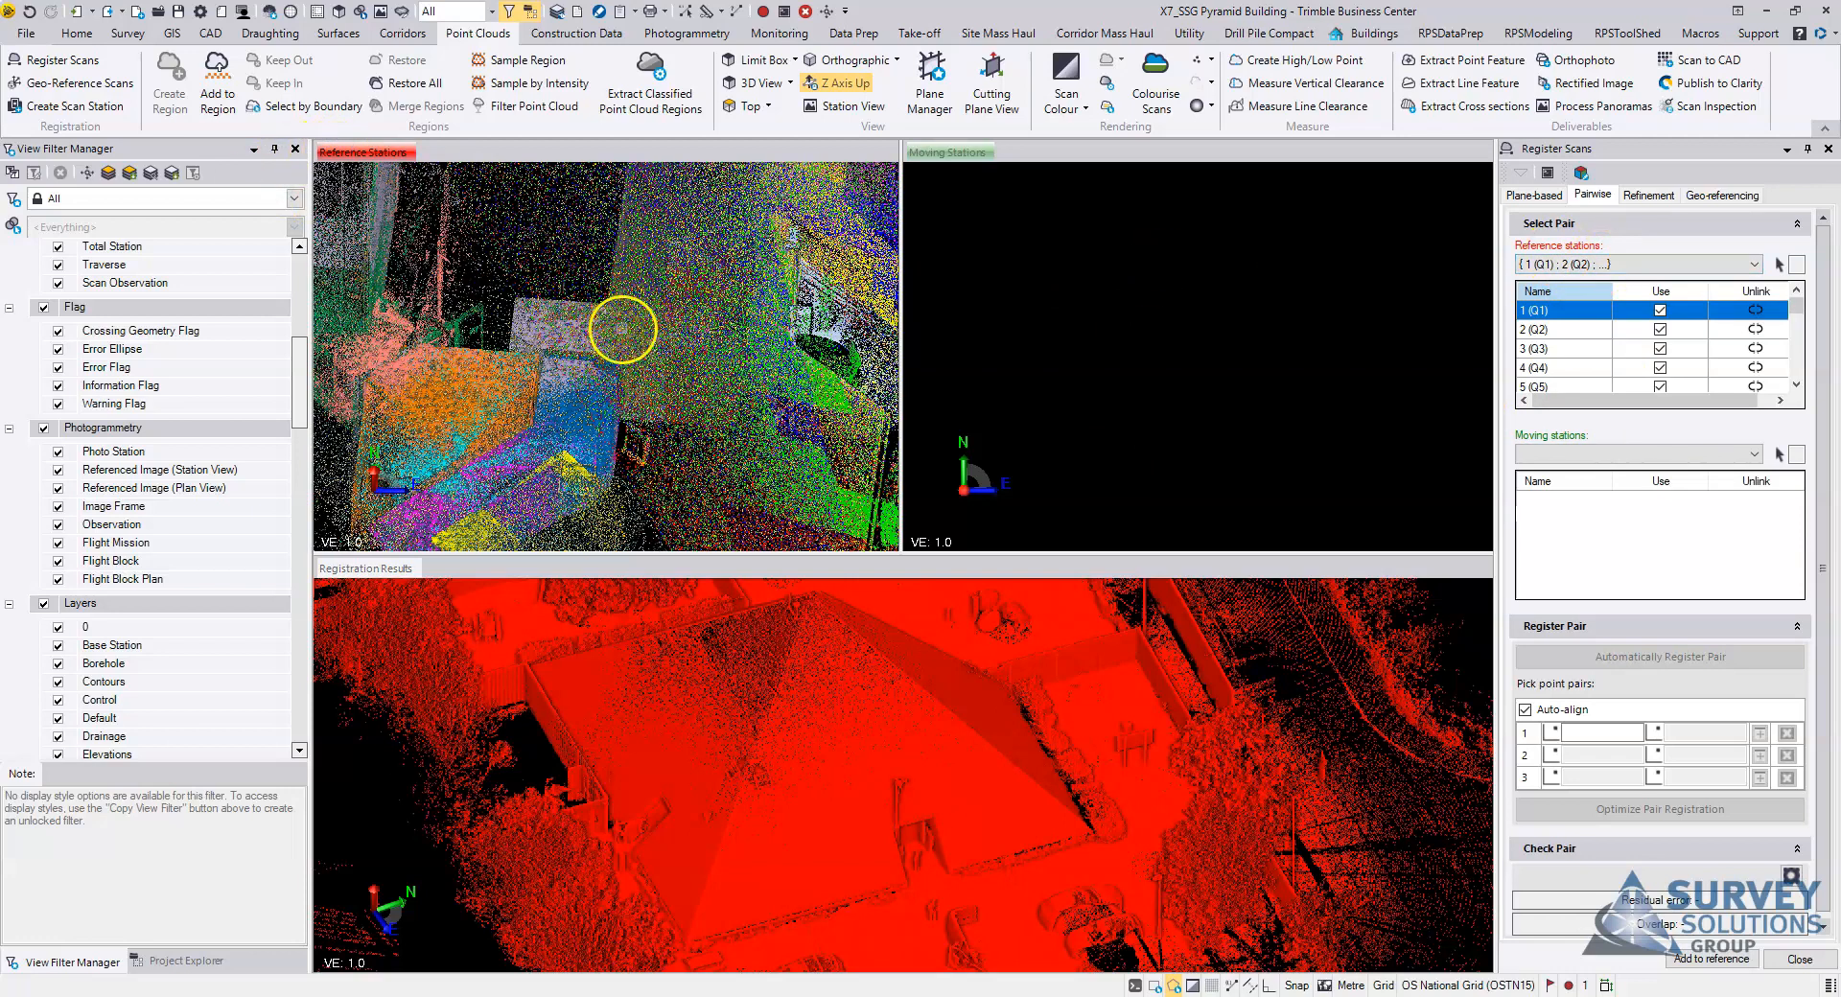
left_click_drag(703, 400, 777, 288)
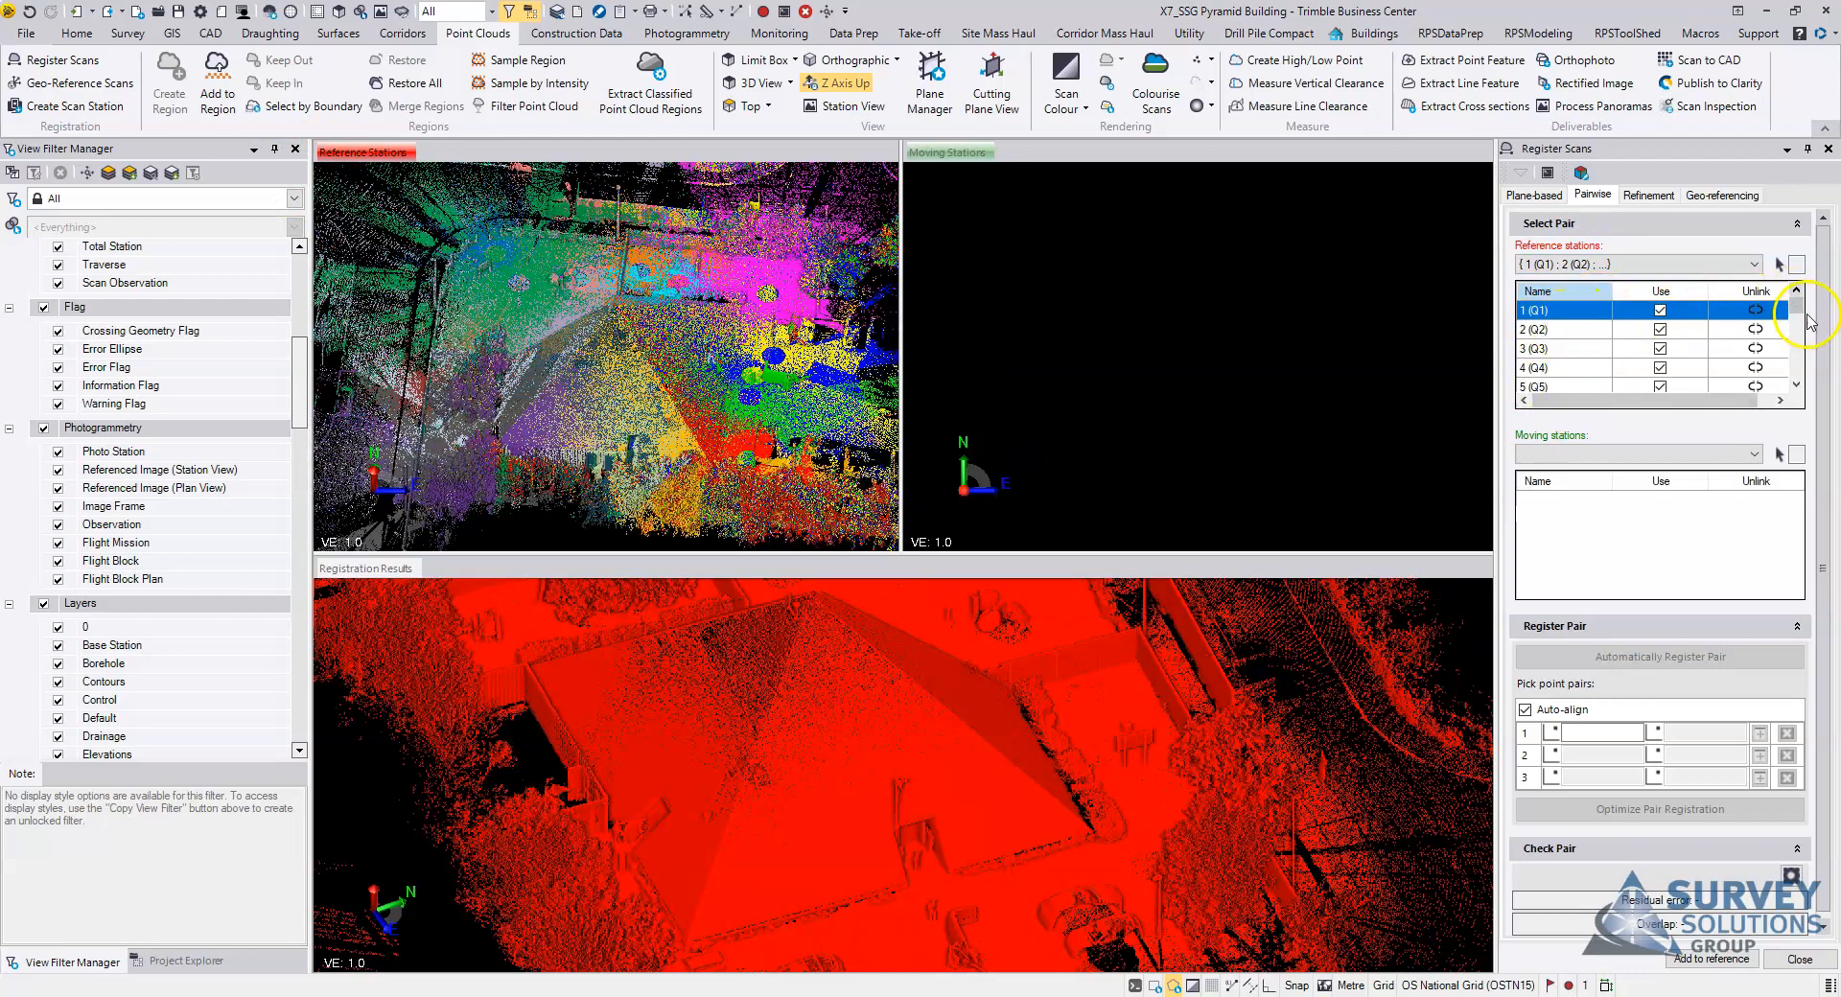
mouse_move(1795, 307)
left_mouse_down()
mouse_move(1796, 362)
mouse_move(1791, 302)
left_mouse_up()
scroll(609, 393, "up", 6)
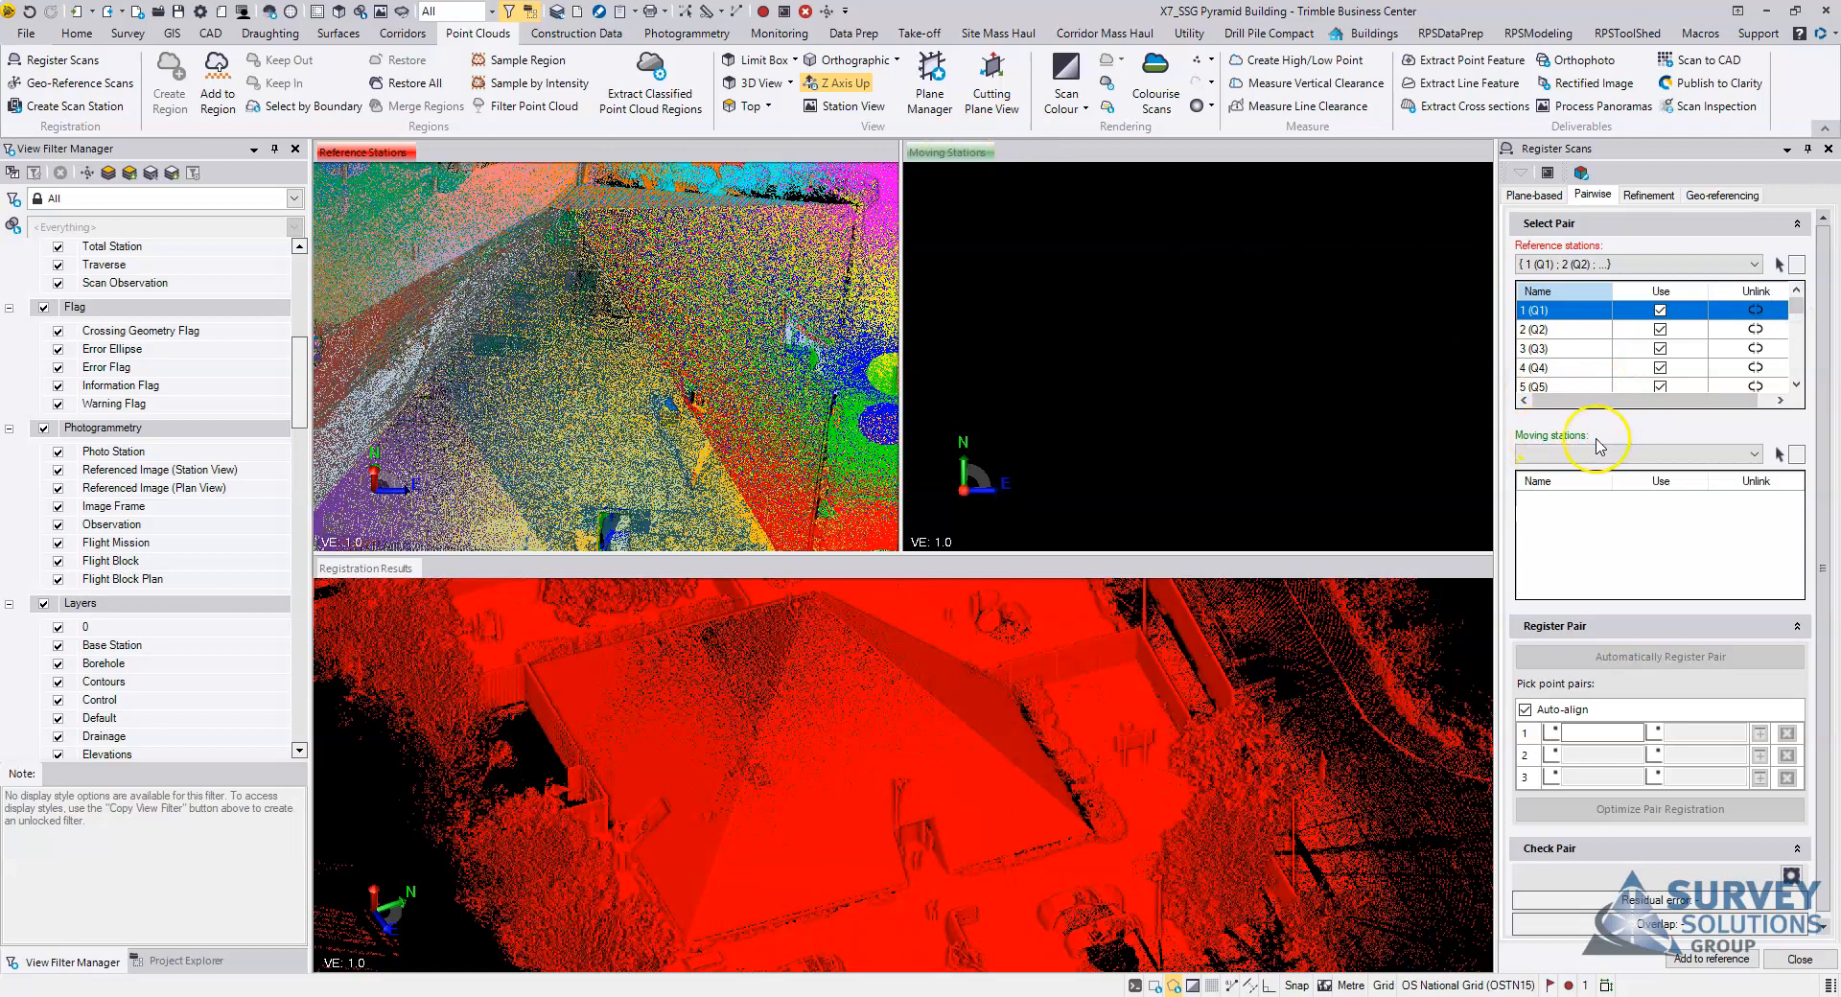
left_click(946, 152)
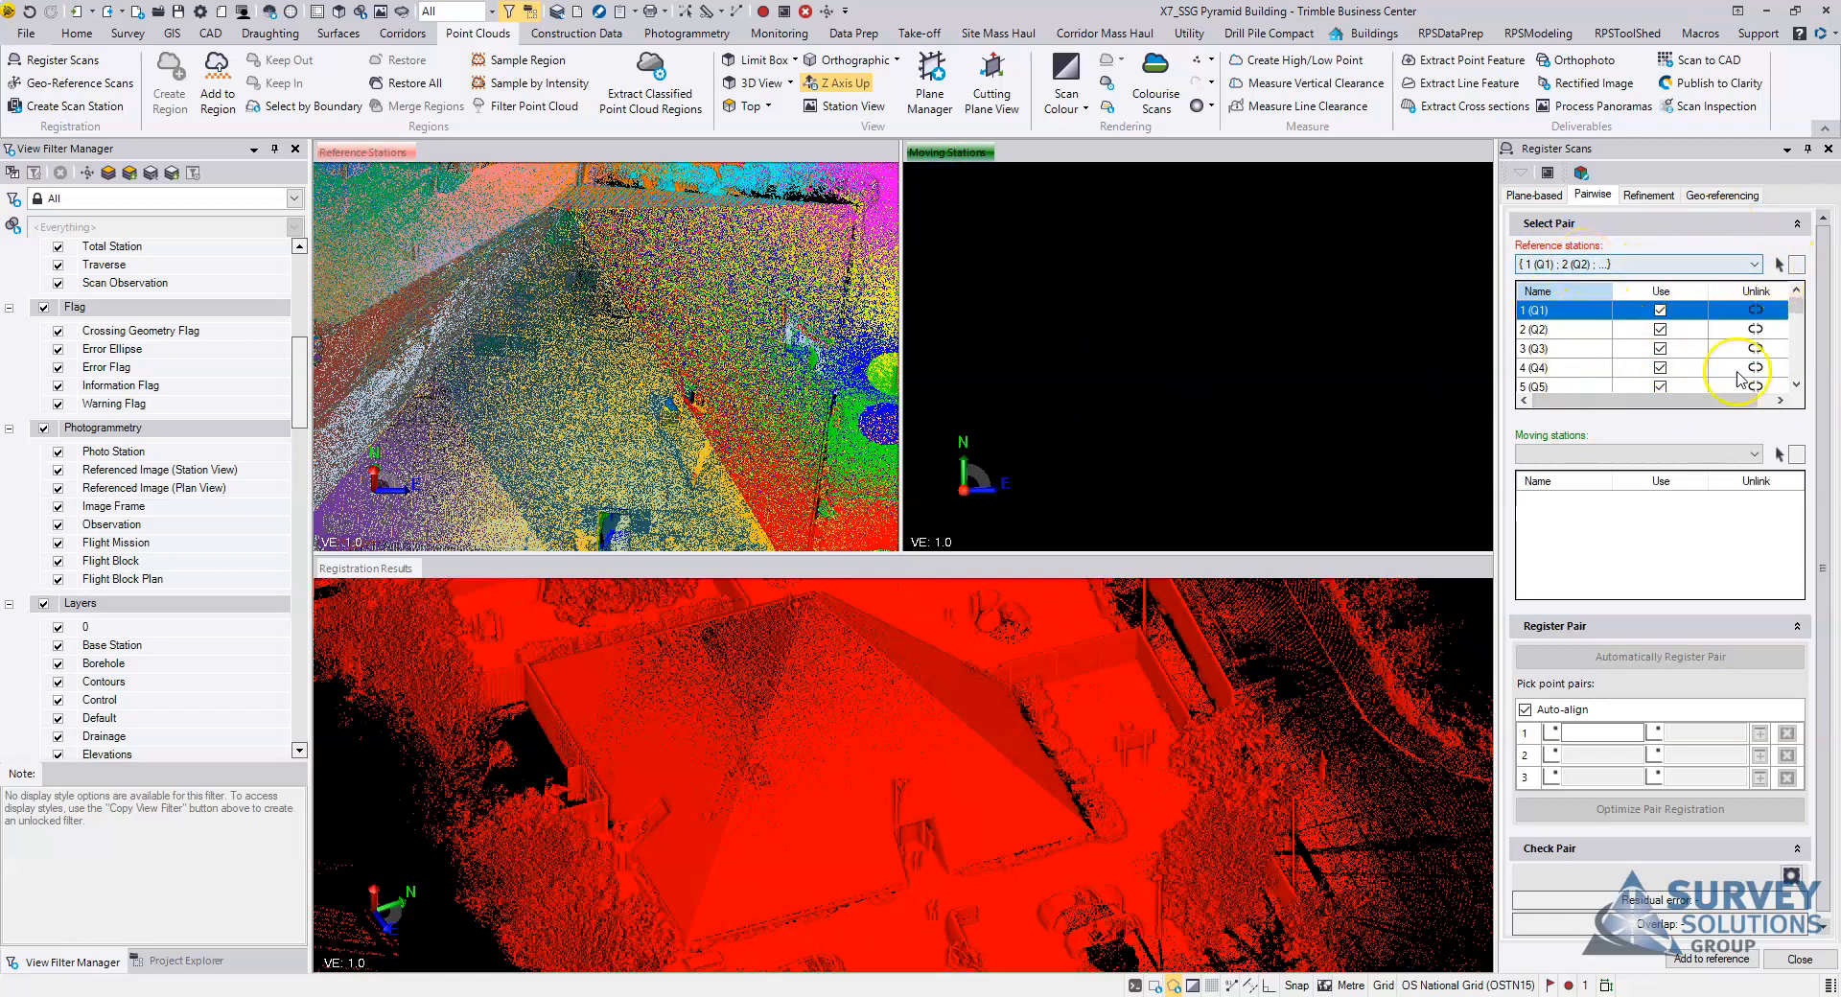
Step: Unlink station 23 (Q23) from the reference stations so it becomes the moving station
left_click_drag(1797, 305, 1808, 353)
left_click(1544, 348)
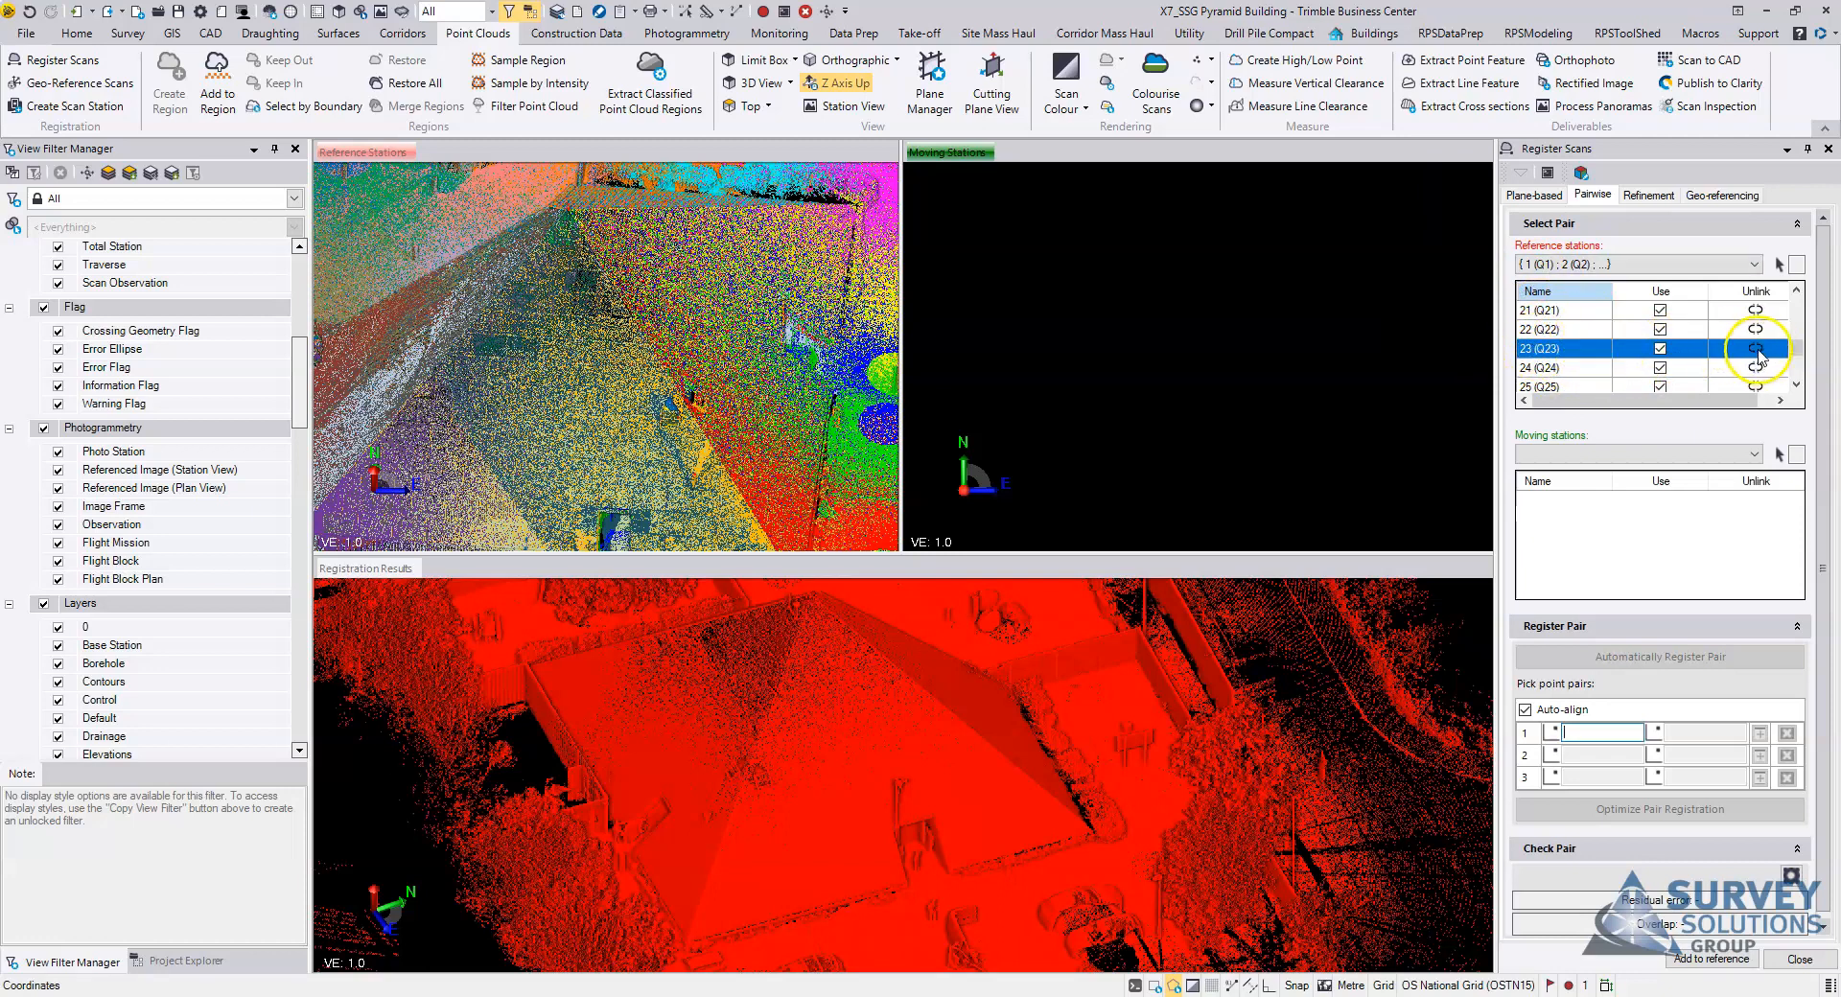
left_click(1755, 353)
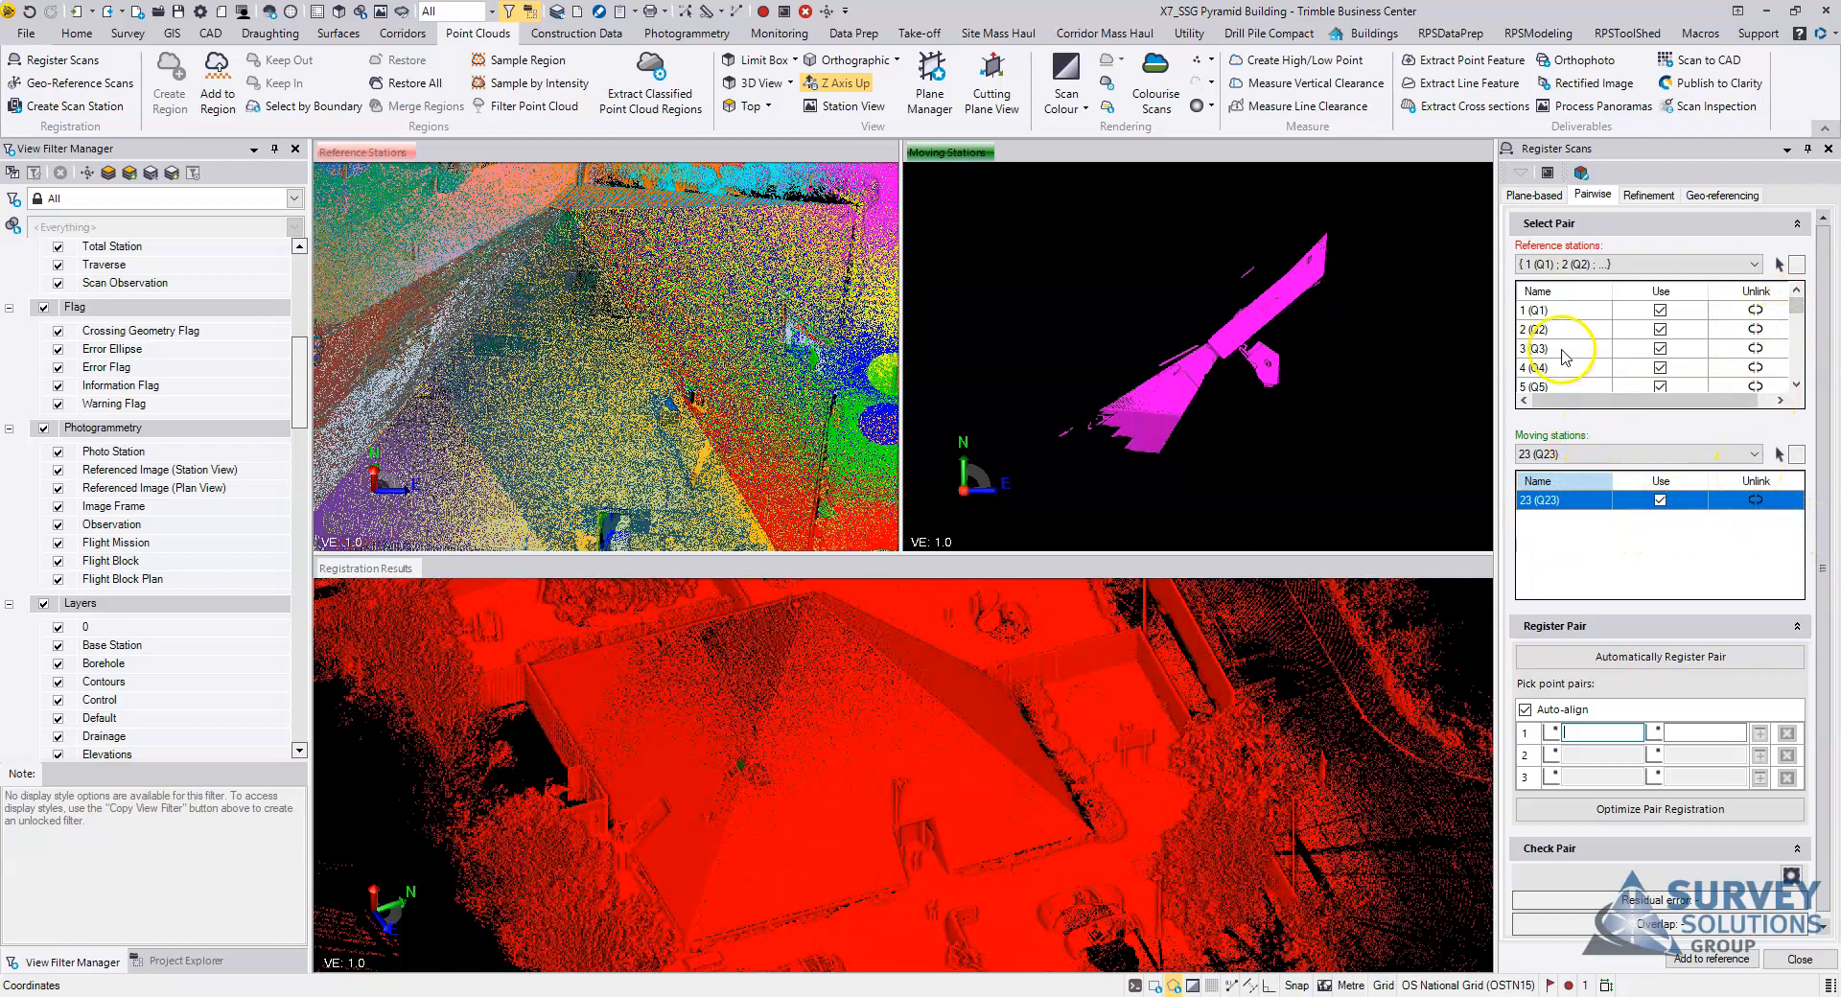
left_click_drag(1800, 304, 1801, 318)
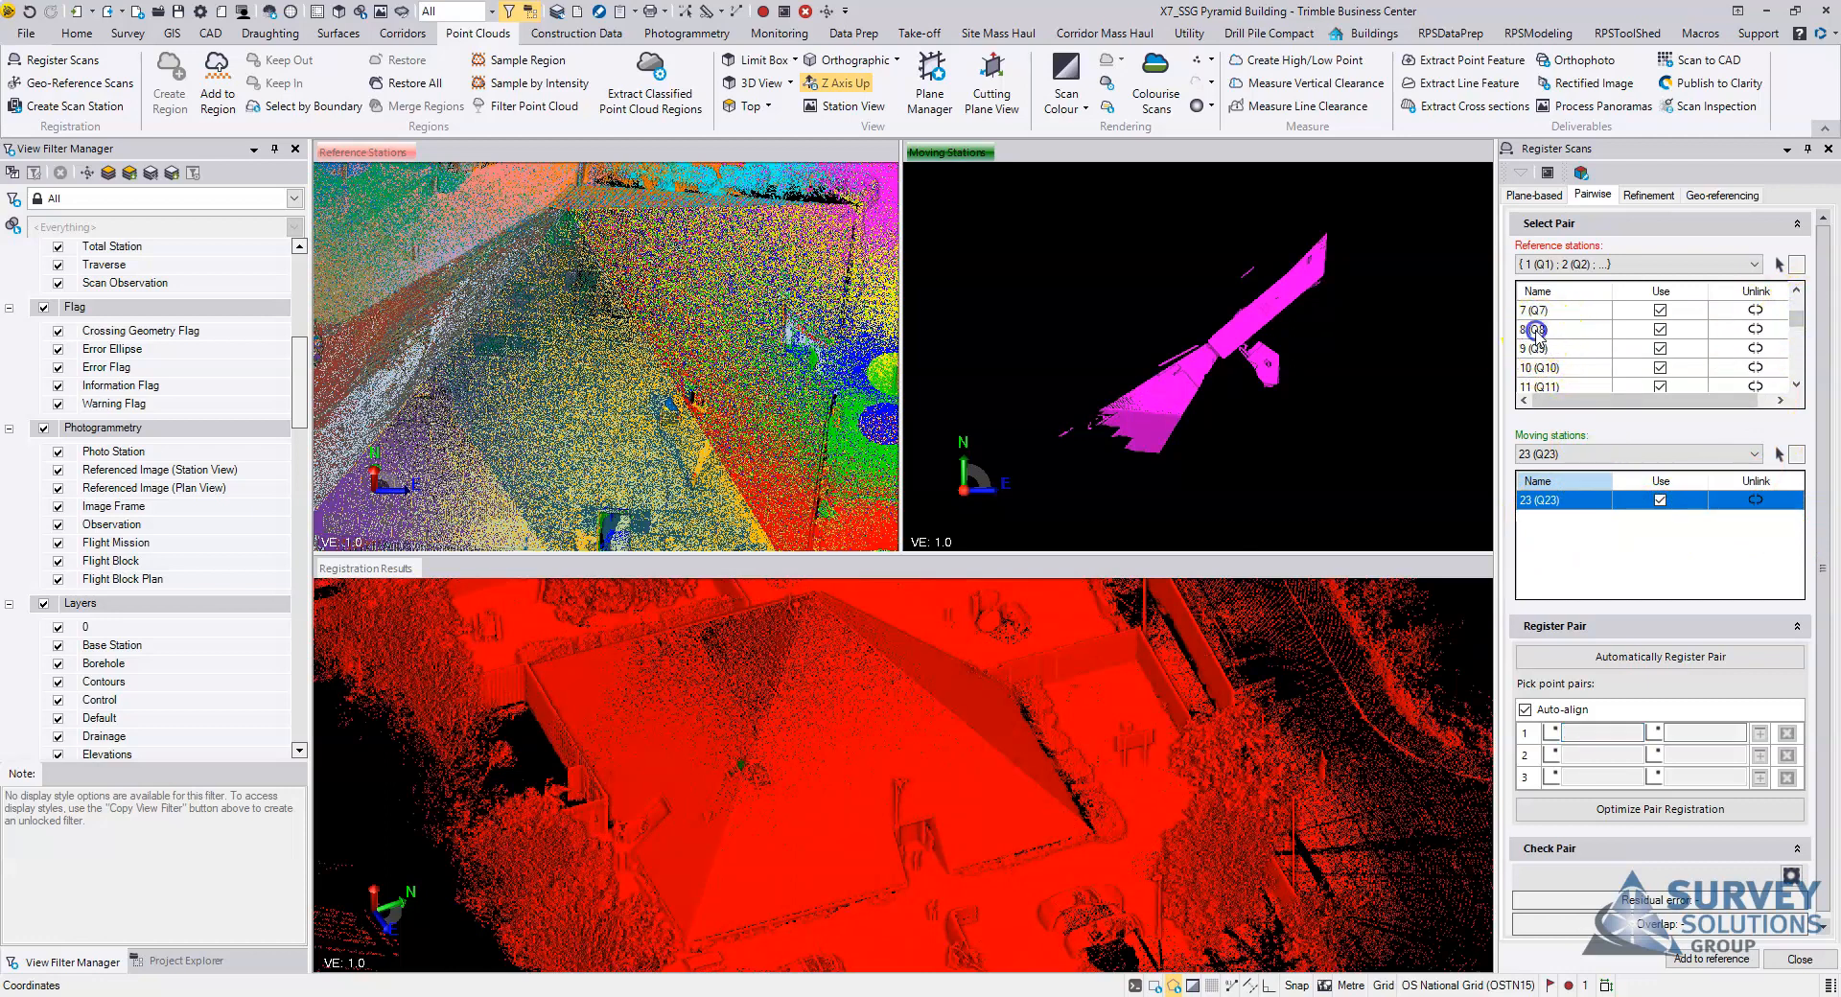
Step: Review the reference station list and the moving stations choices, keeping 23 (Q23) as the moving station
left_click(1722, 332)
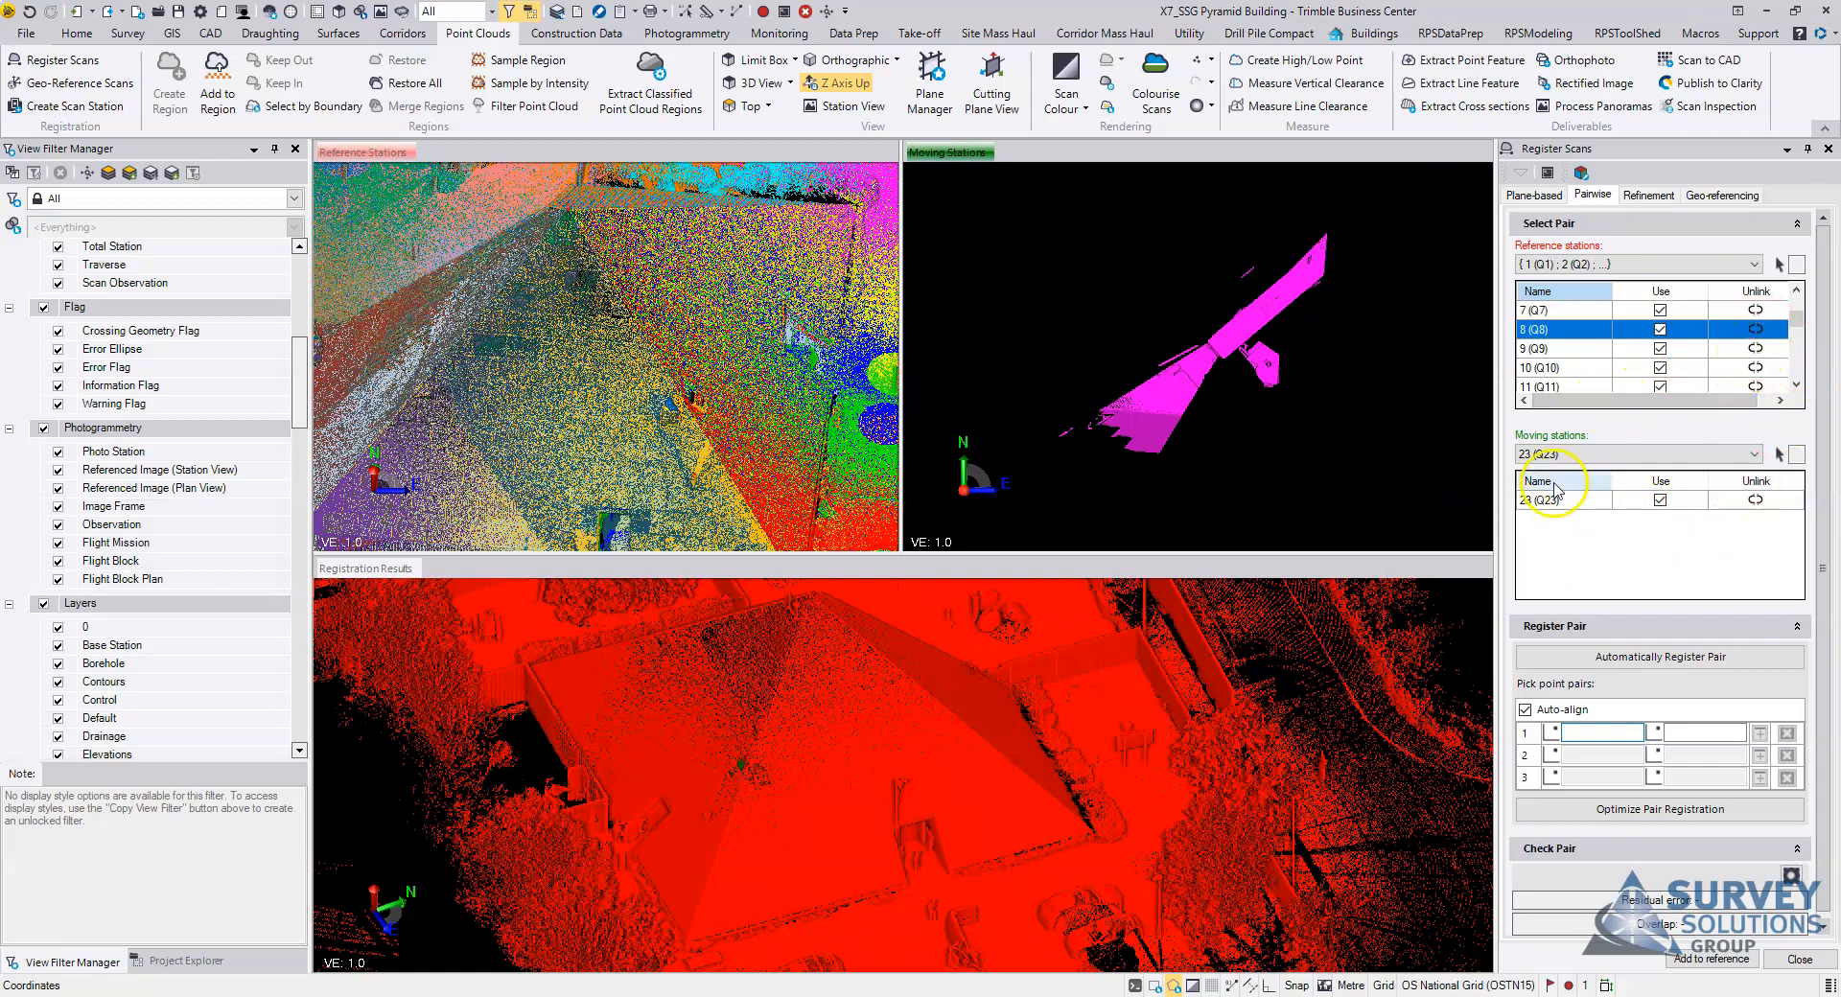
left_click(1594, 453)
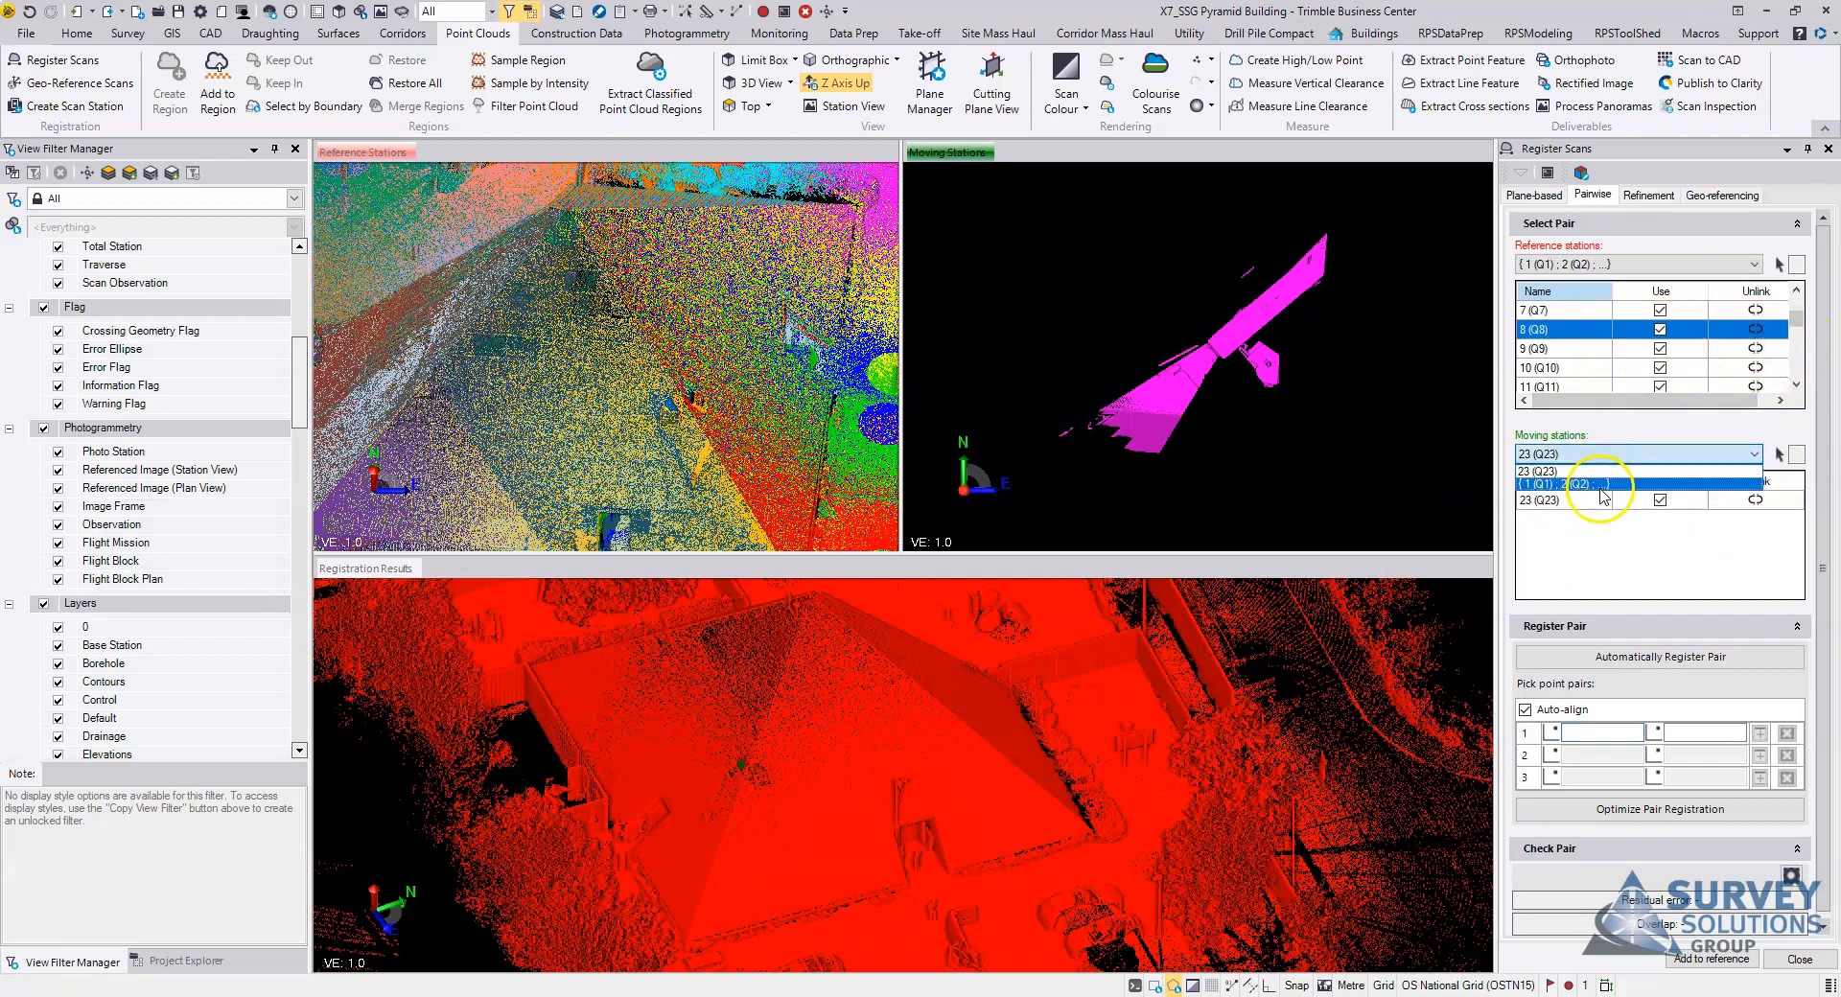
left_click(1600, 485)
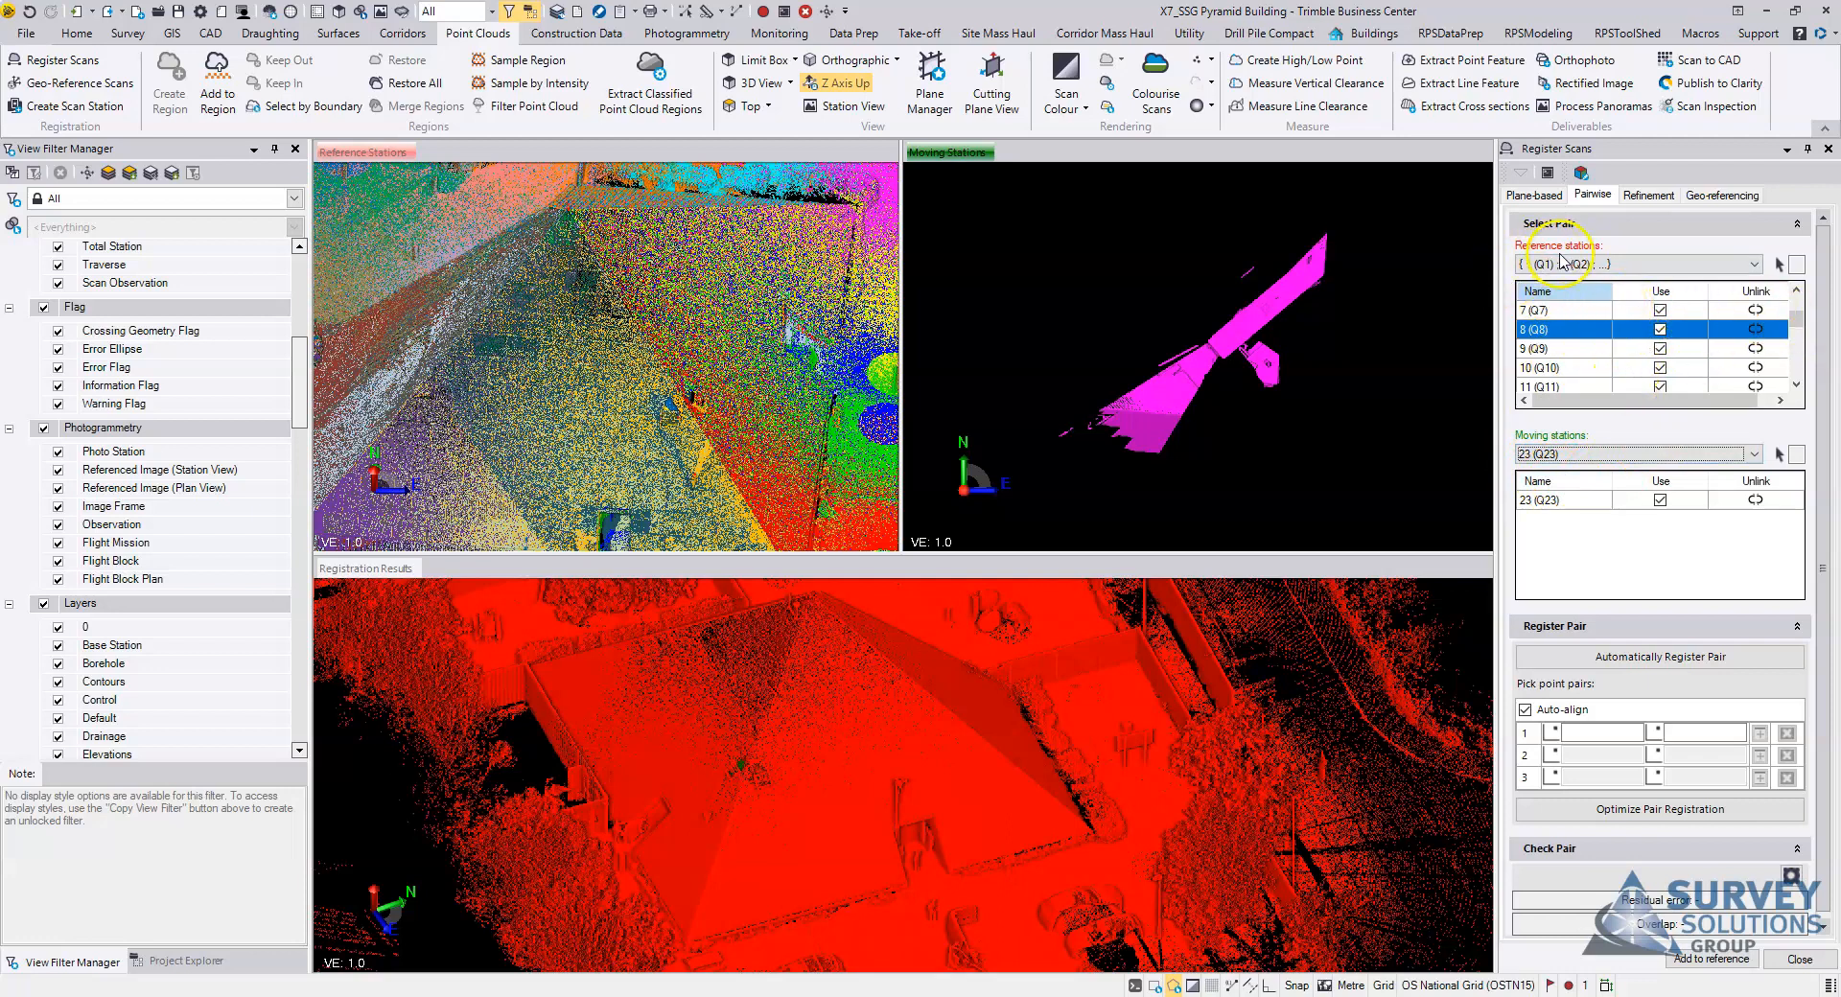
left_click(1797, 305)
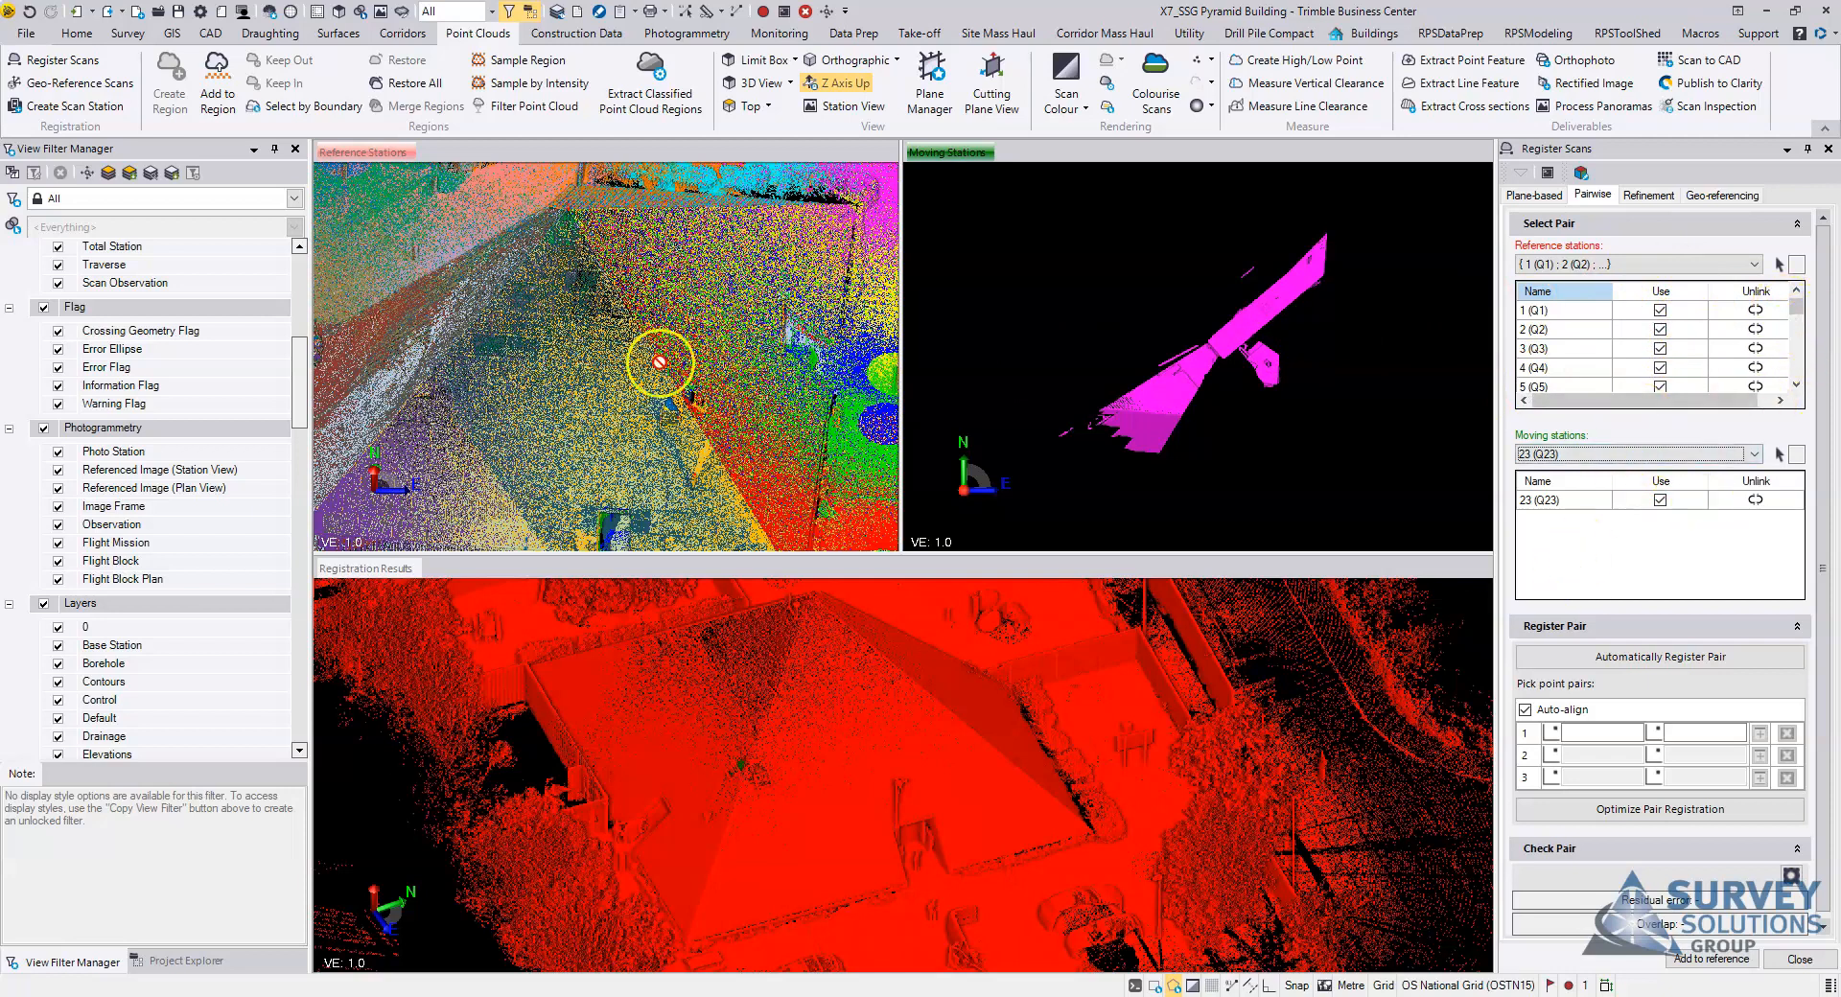
Step: Examine the reference stations' combined point cloud from several angles around the pyramid roof
scroll(662, 359, "down", 3)
middle_click_drag(639, 343, 739, 395)
scroll(738, 395, "up", 4)
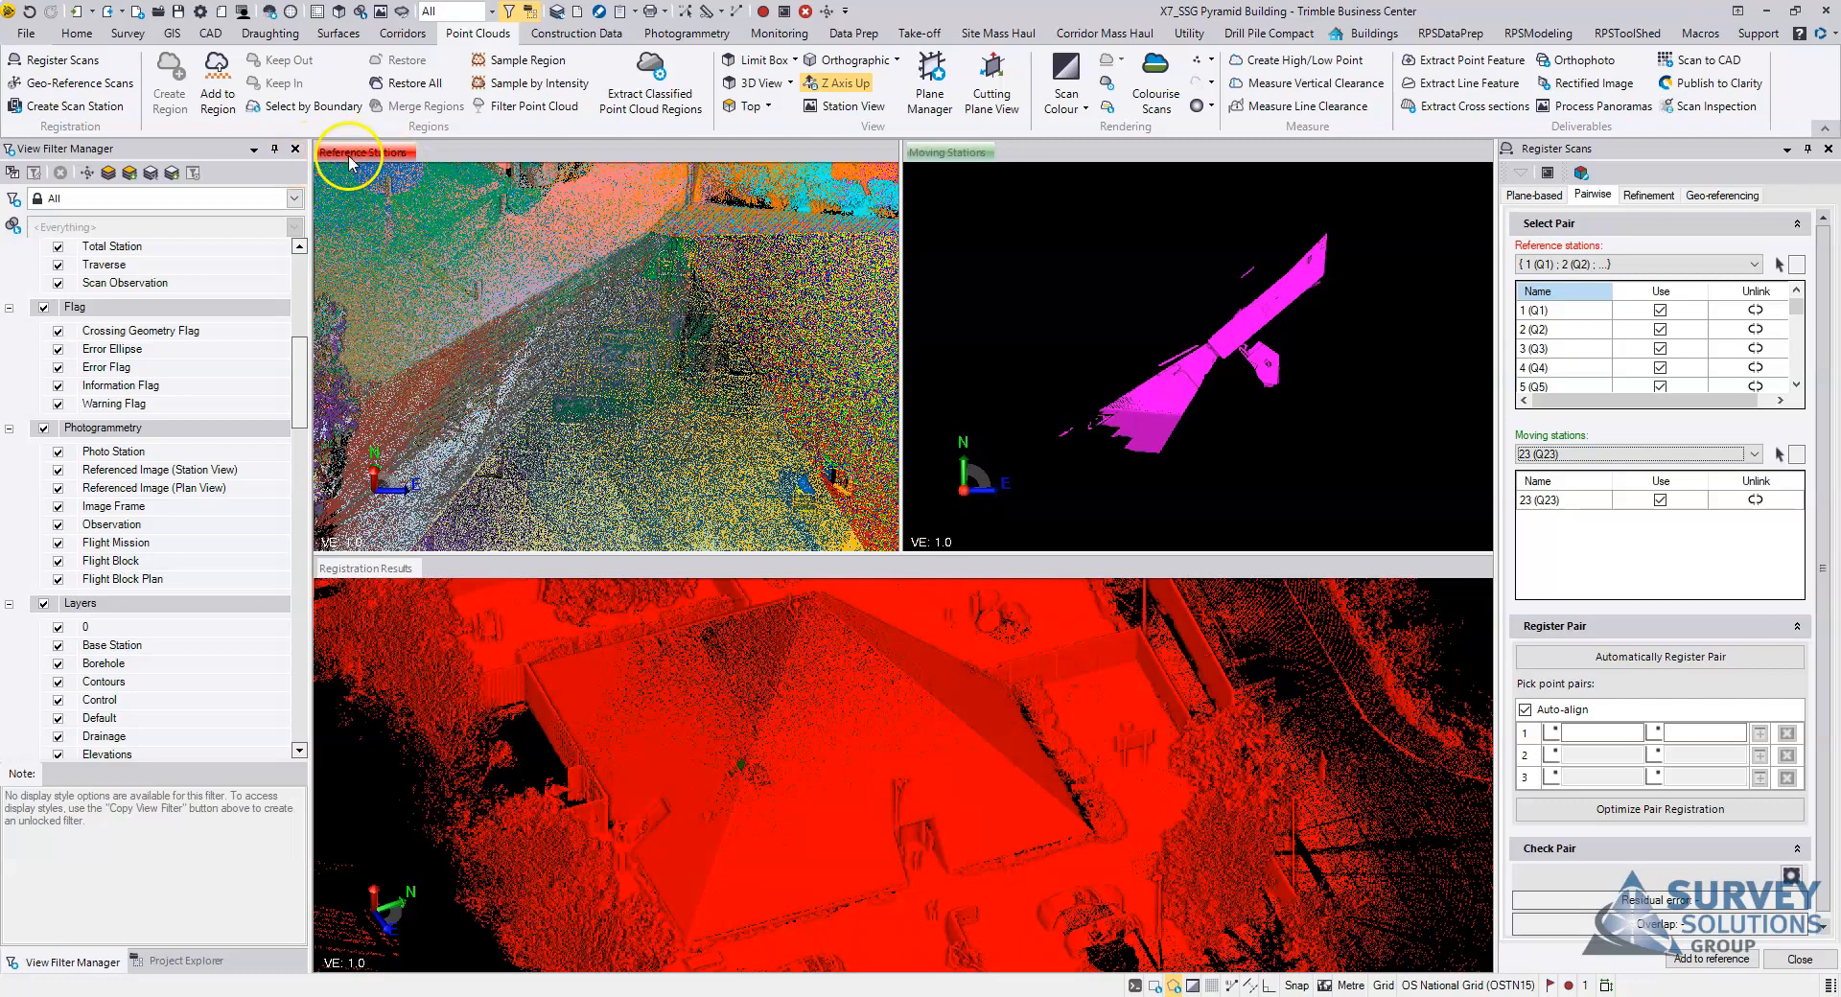
scroll(724, 370, "down", 4)
right_click_drag(724, 370, 662, 290)
scroll(677, 360, "down", 2)
right_click_drag(679, 358, 626, 383)
middle_click_drag(743, 368, 696, 371)
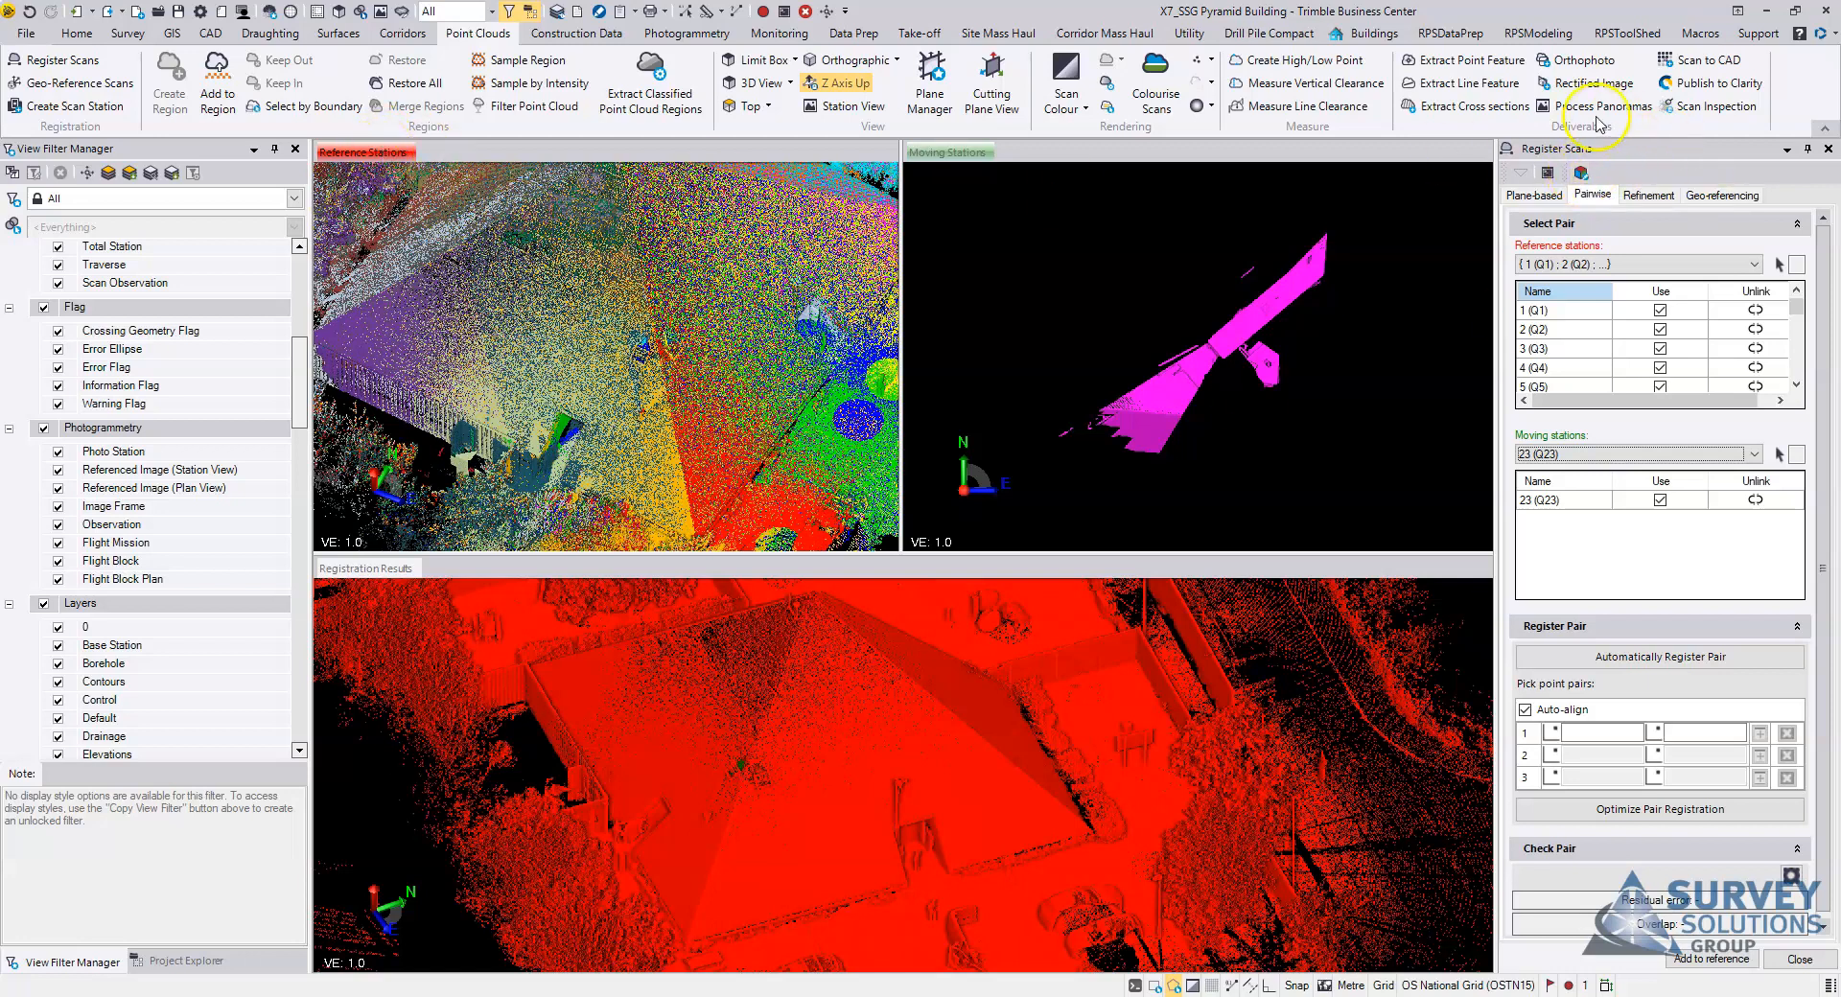
Step: Apply a limit box to the reference stations and lower its upper face to a height of about 6.07 m, cutting away the pyramid roof
left_click(1583, 175)
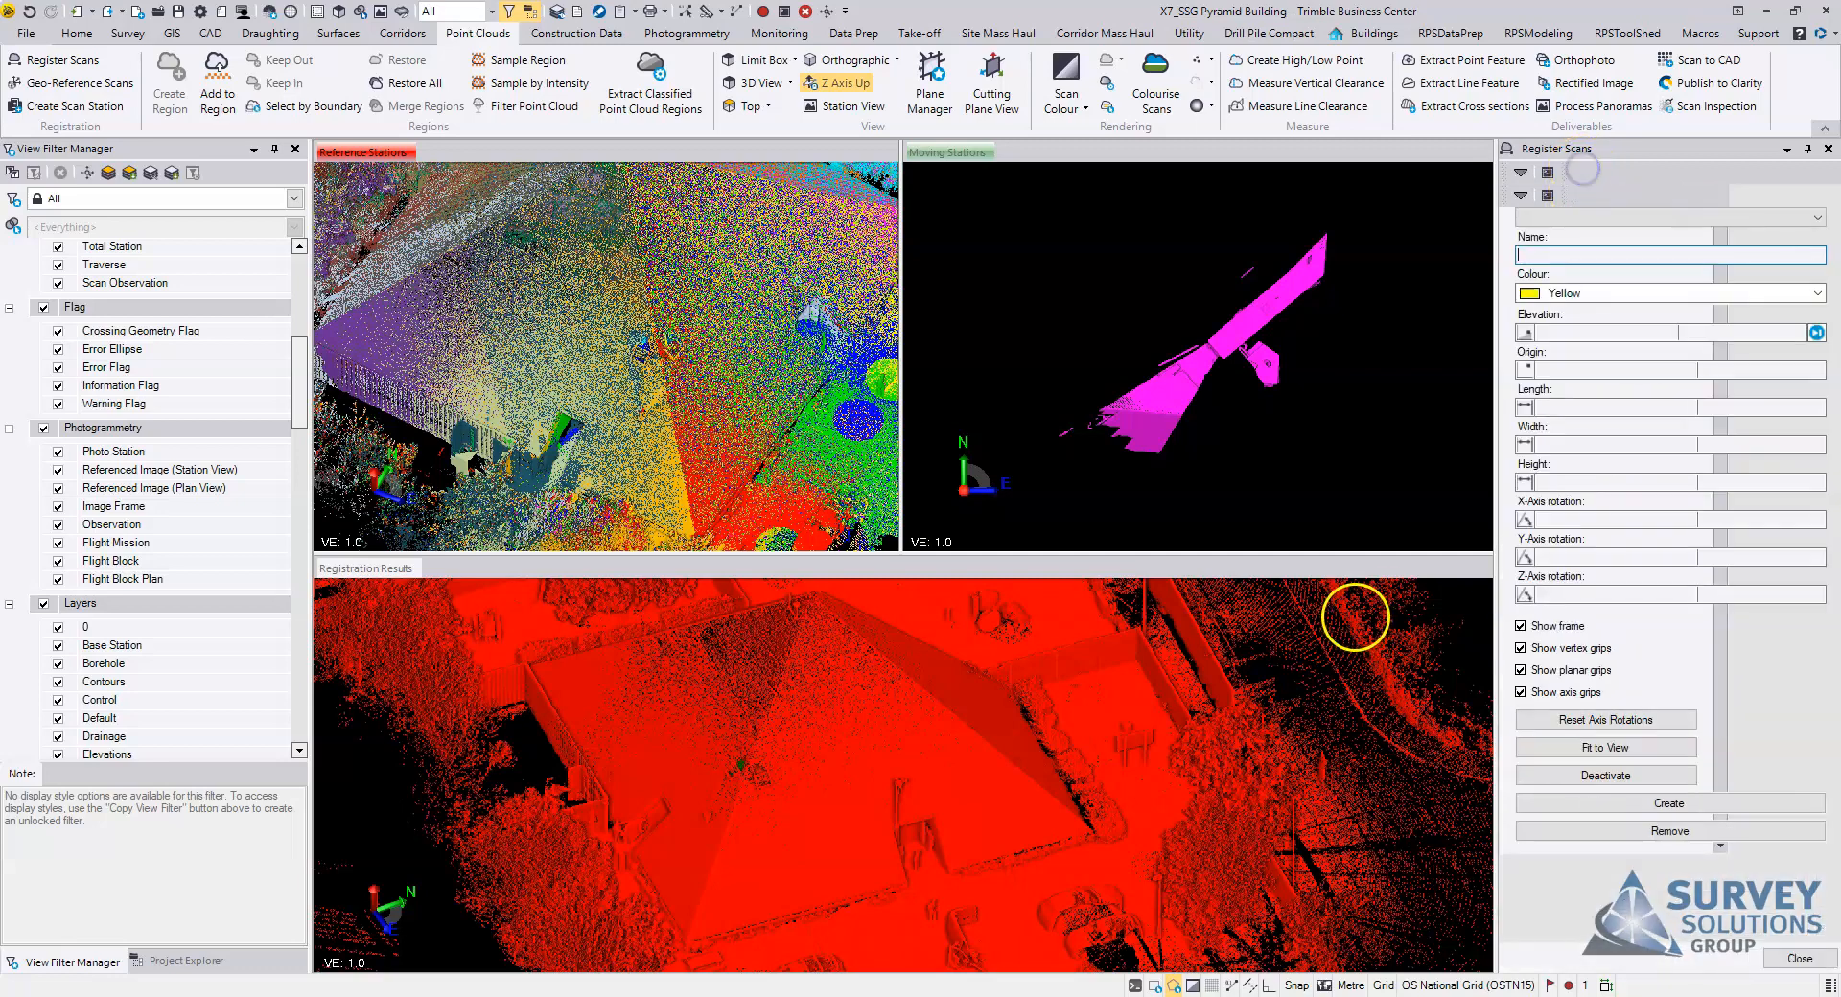
left_click_drag(648, 299, 684, 282)
right_click_drag(684, 281, 687, 277)
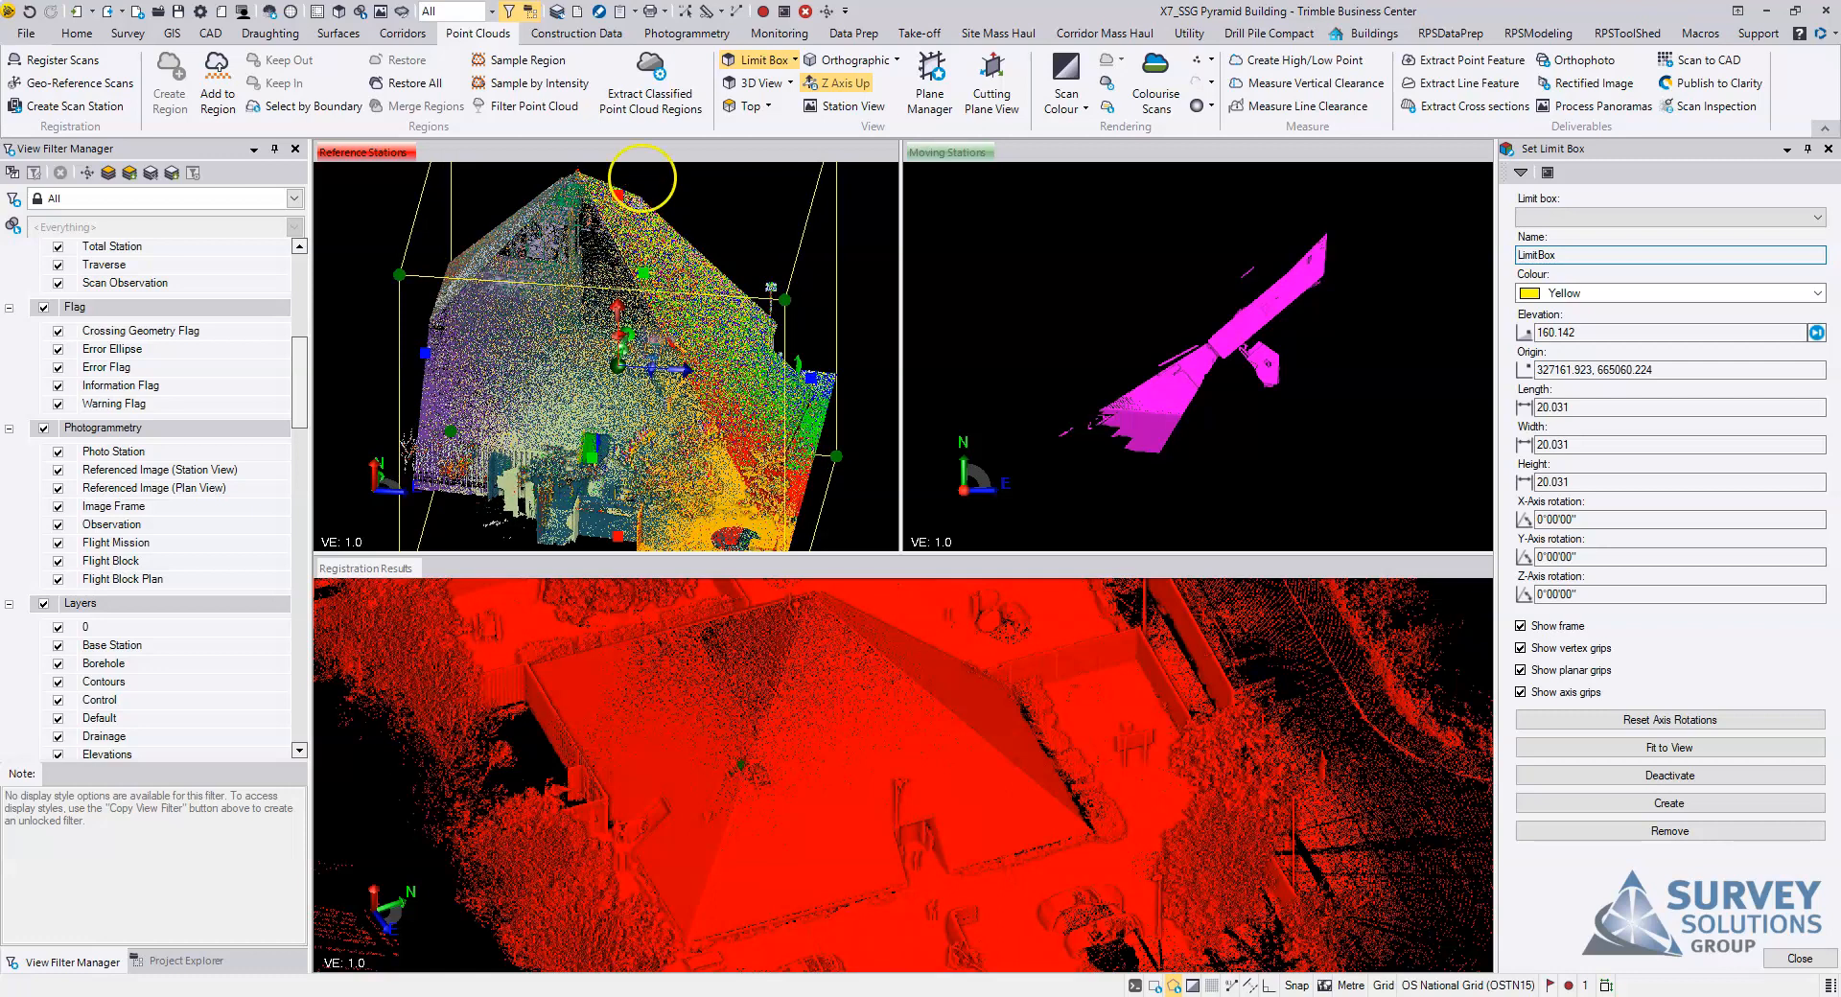
left_click_drag(623, 198, 581, 448)
right_click_drag(677, 352, 630, 418)
scroll(630, 418, "up", 5)
scroll(772, 350, "up", 2)
middle_click_drag(772, 349, 655, 399)
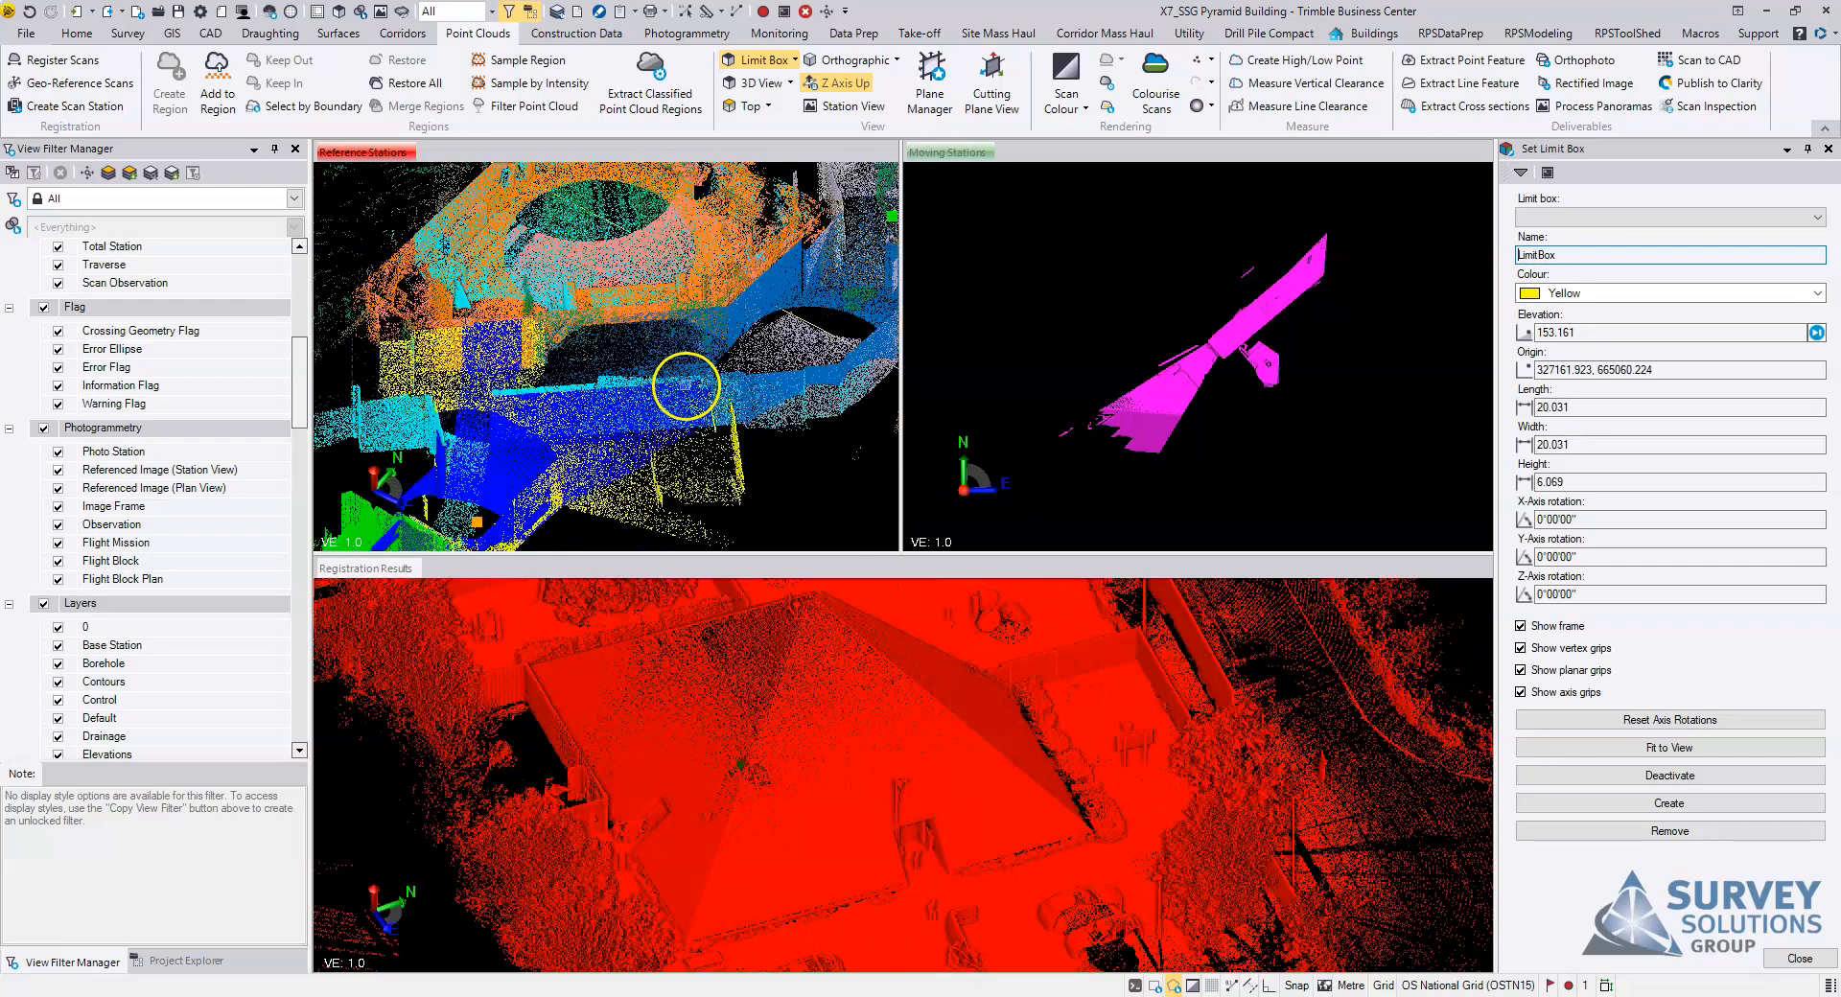
right_click_drag(619, 407, 679, 425)
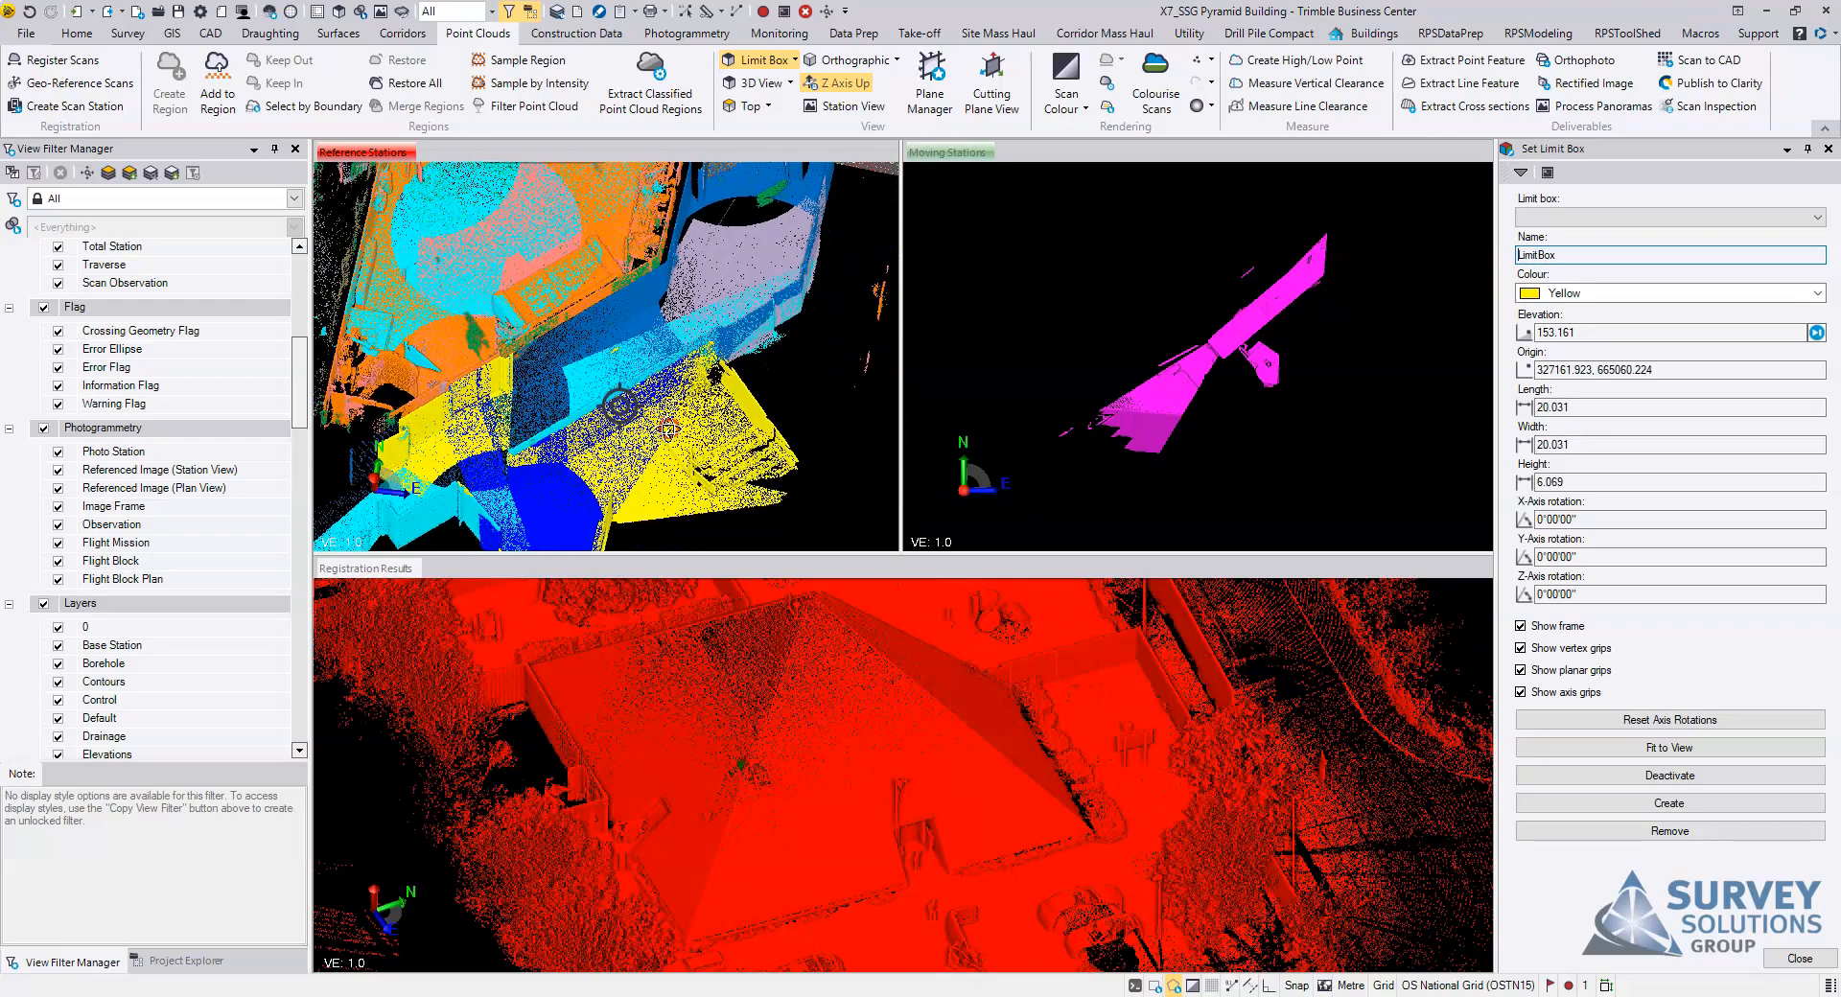
Step: Render the scans in Colour-Coded Intensity and look over the corridor walls in the reference stations' point cloud
left_click(1073, 104)
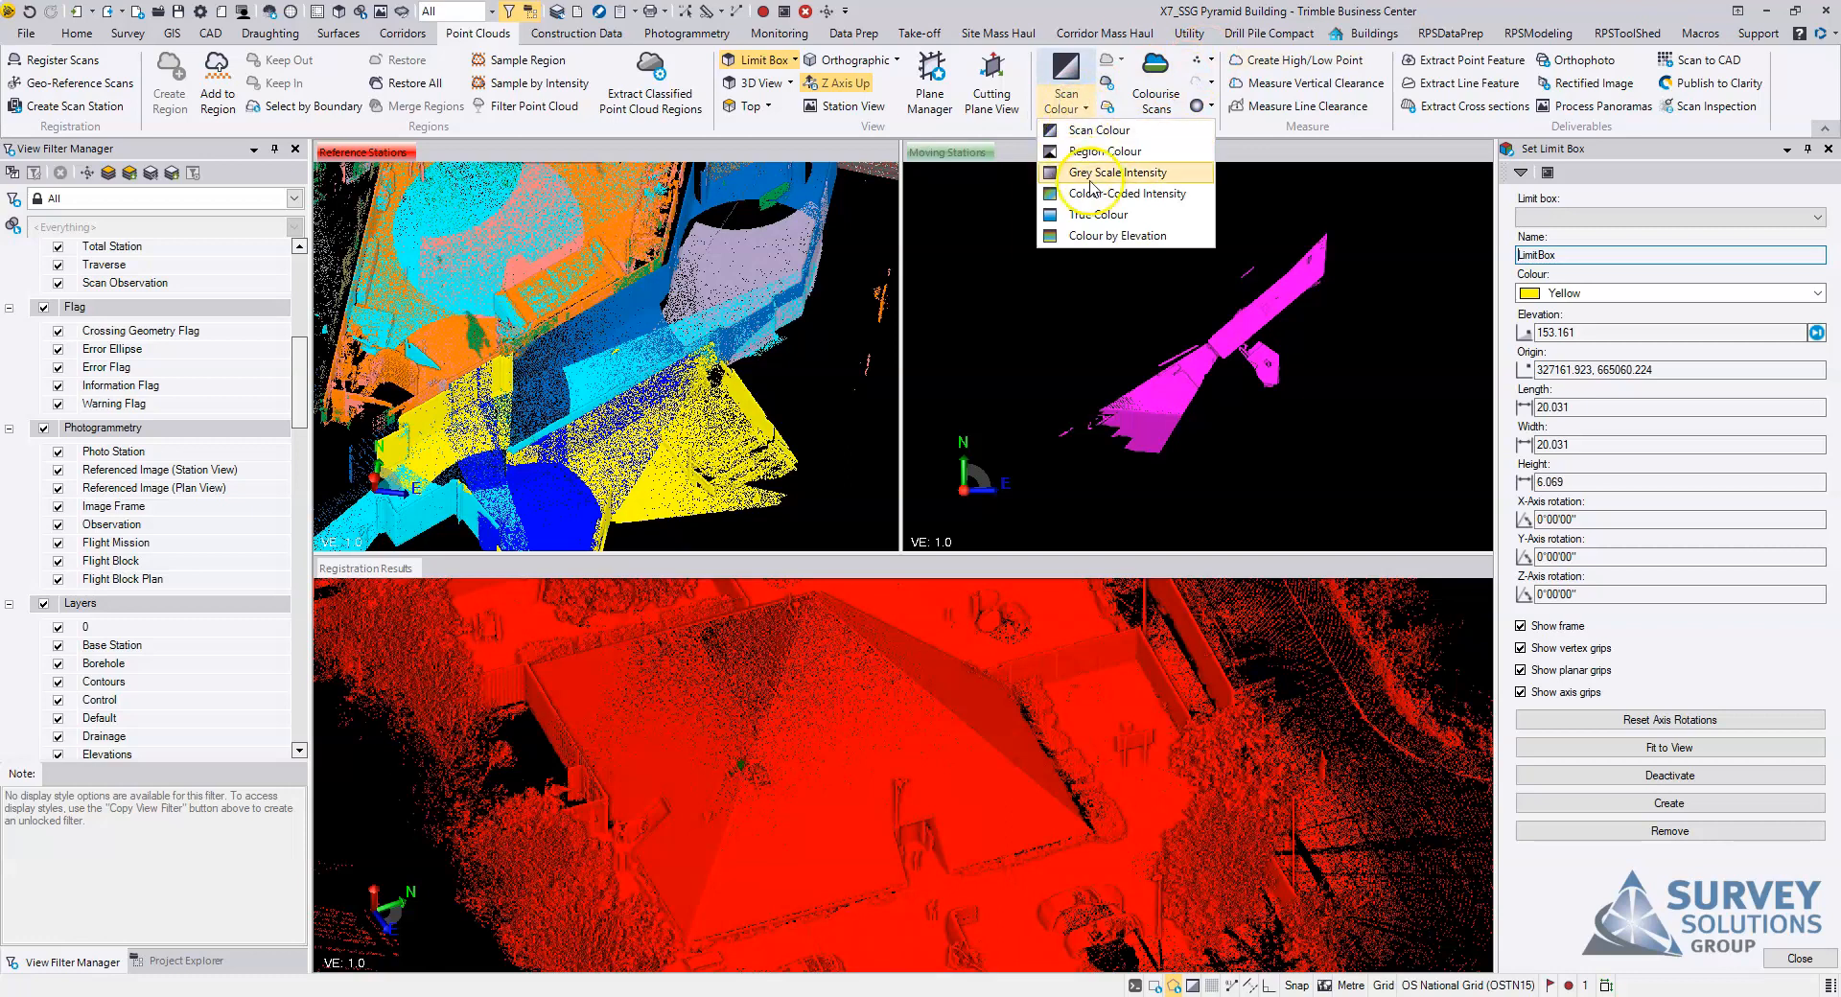
left_click(1112, 223)
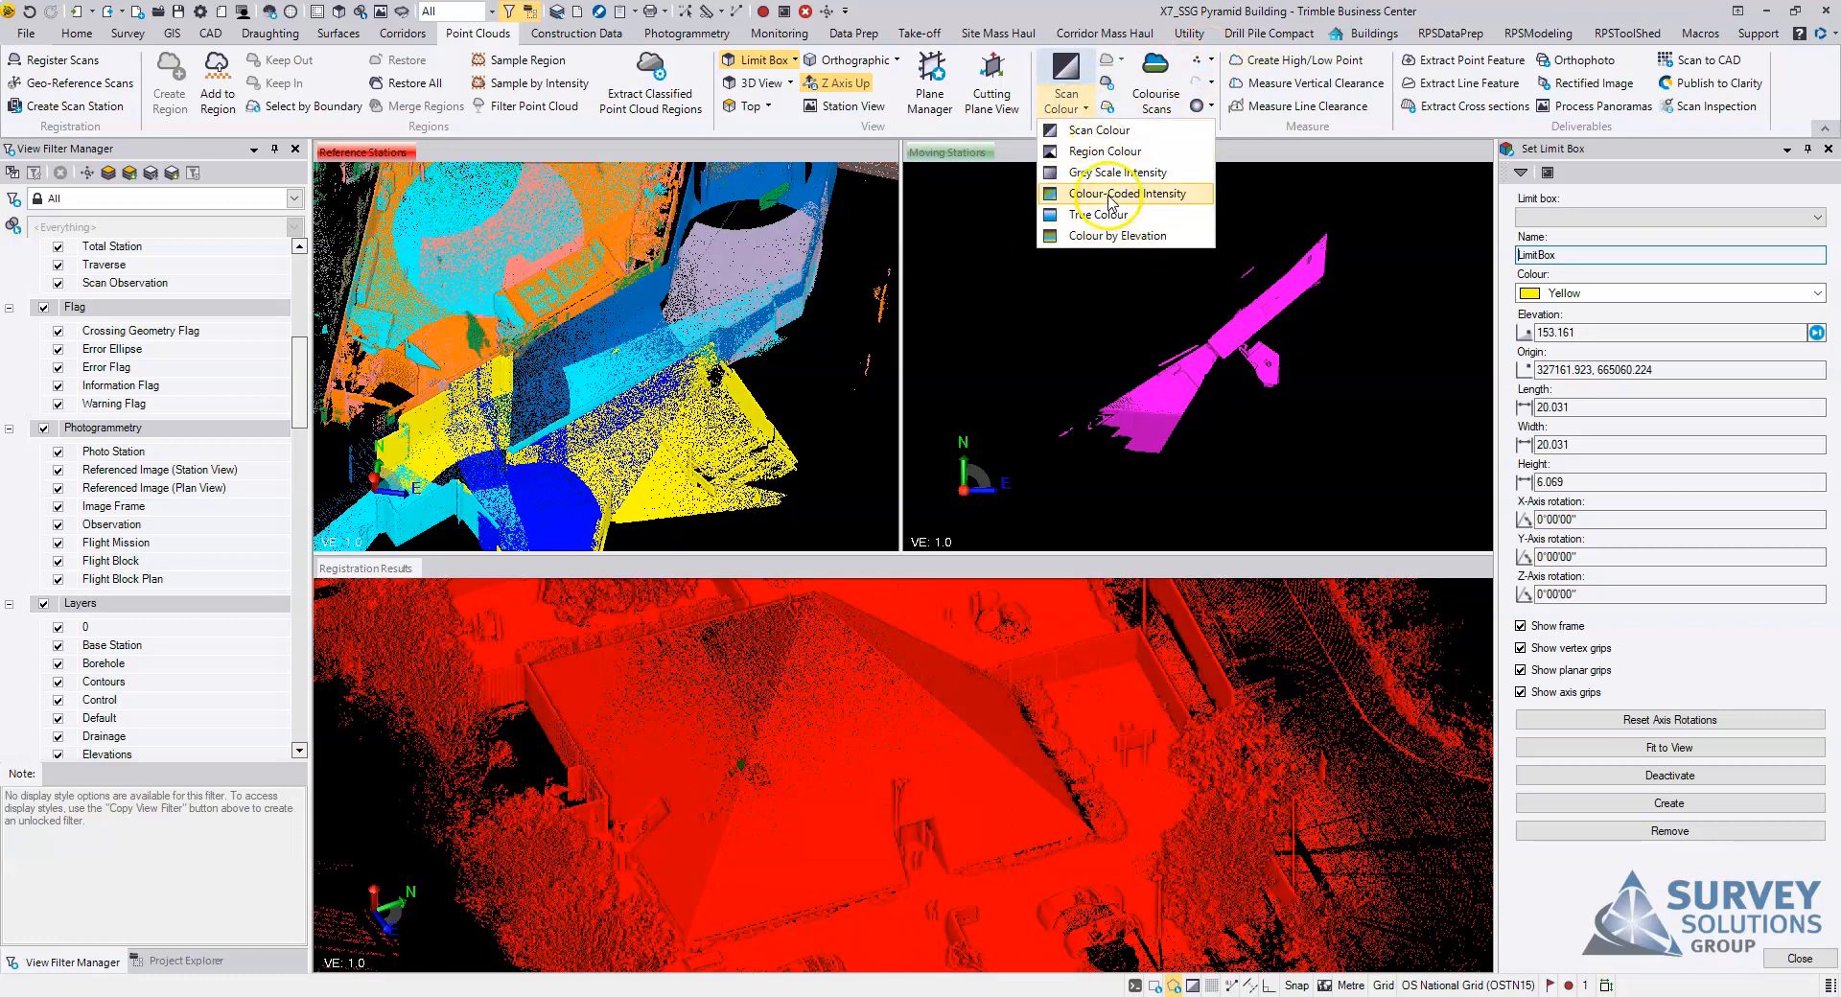
left_click(1114, 192)
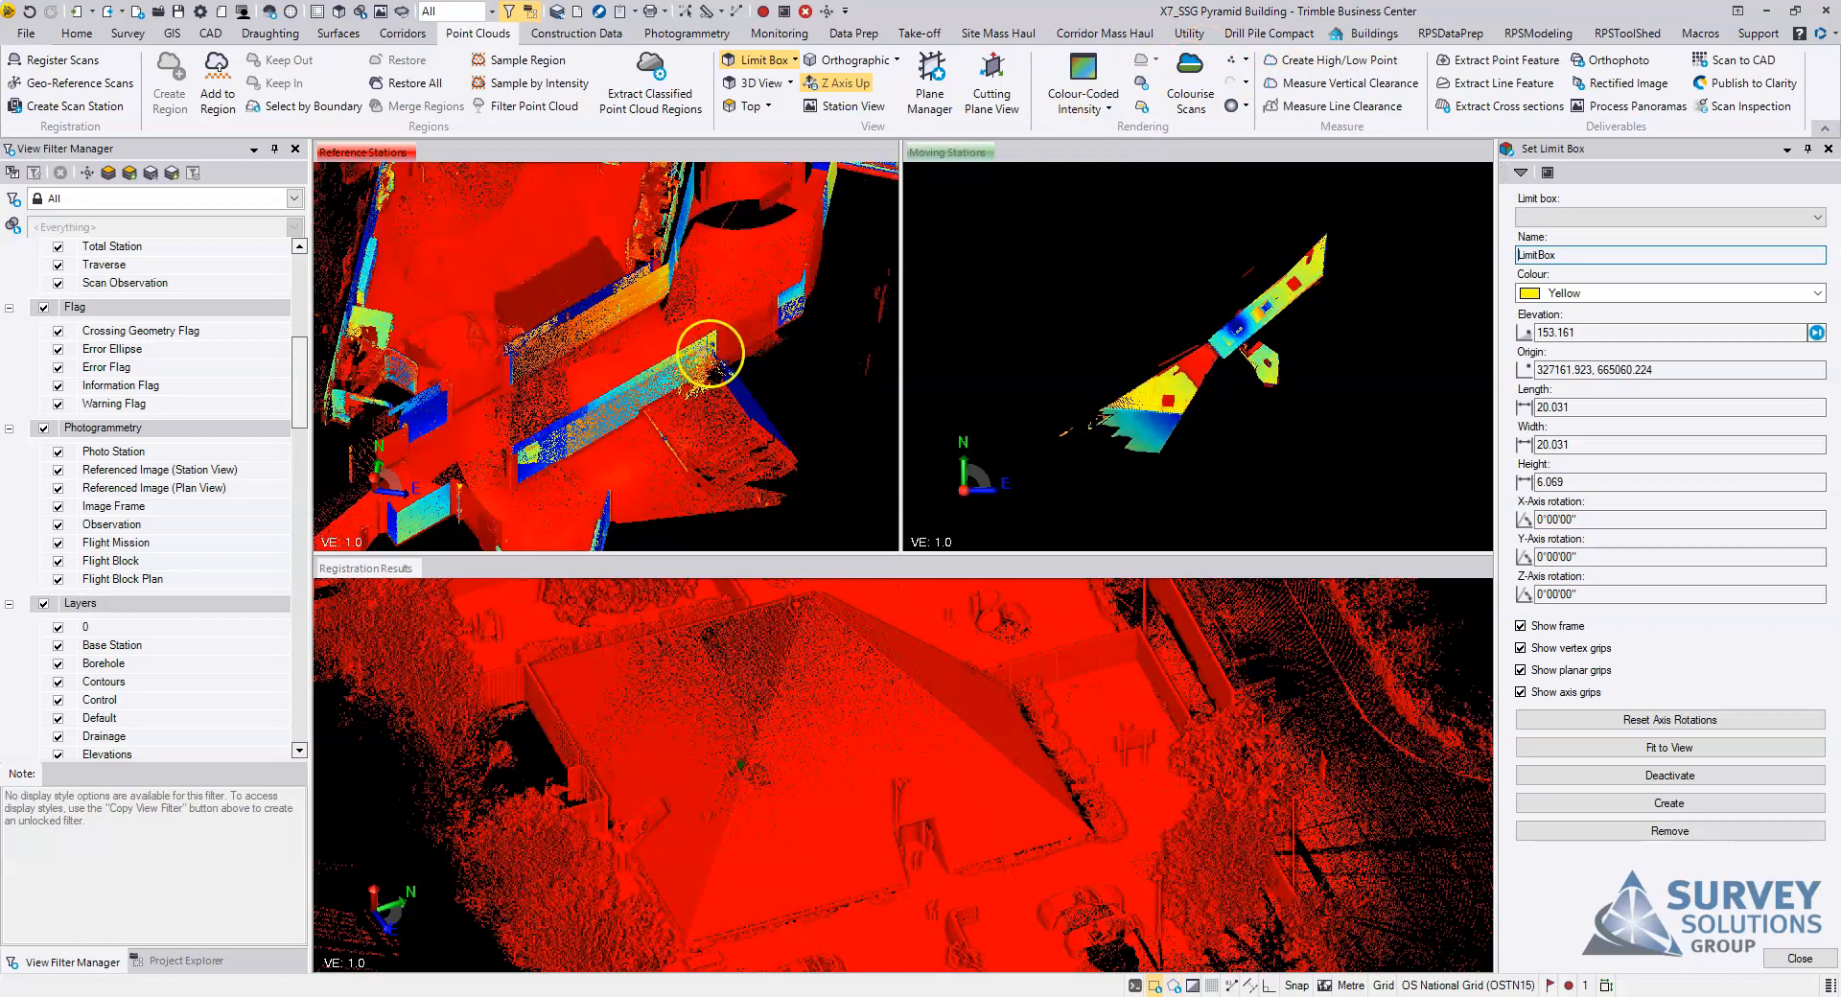
scroll(671, 354, "down", 1)
middle_click_drag(671, 353, 782, 278)
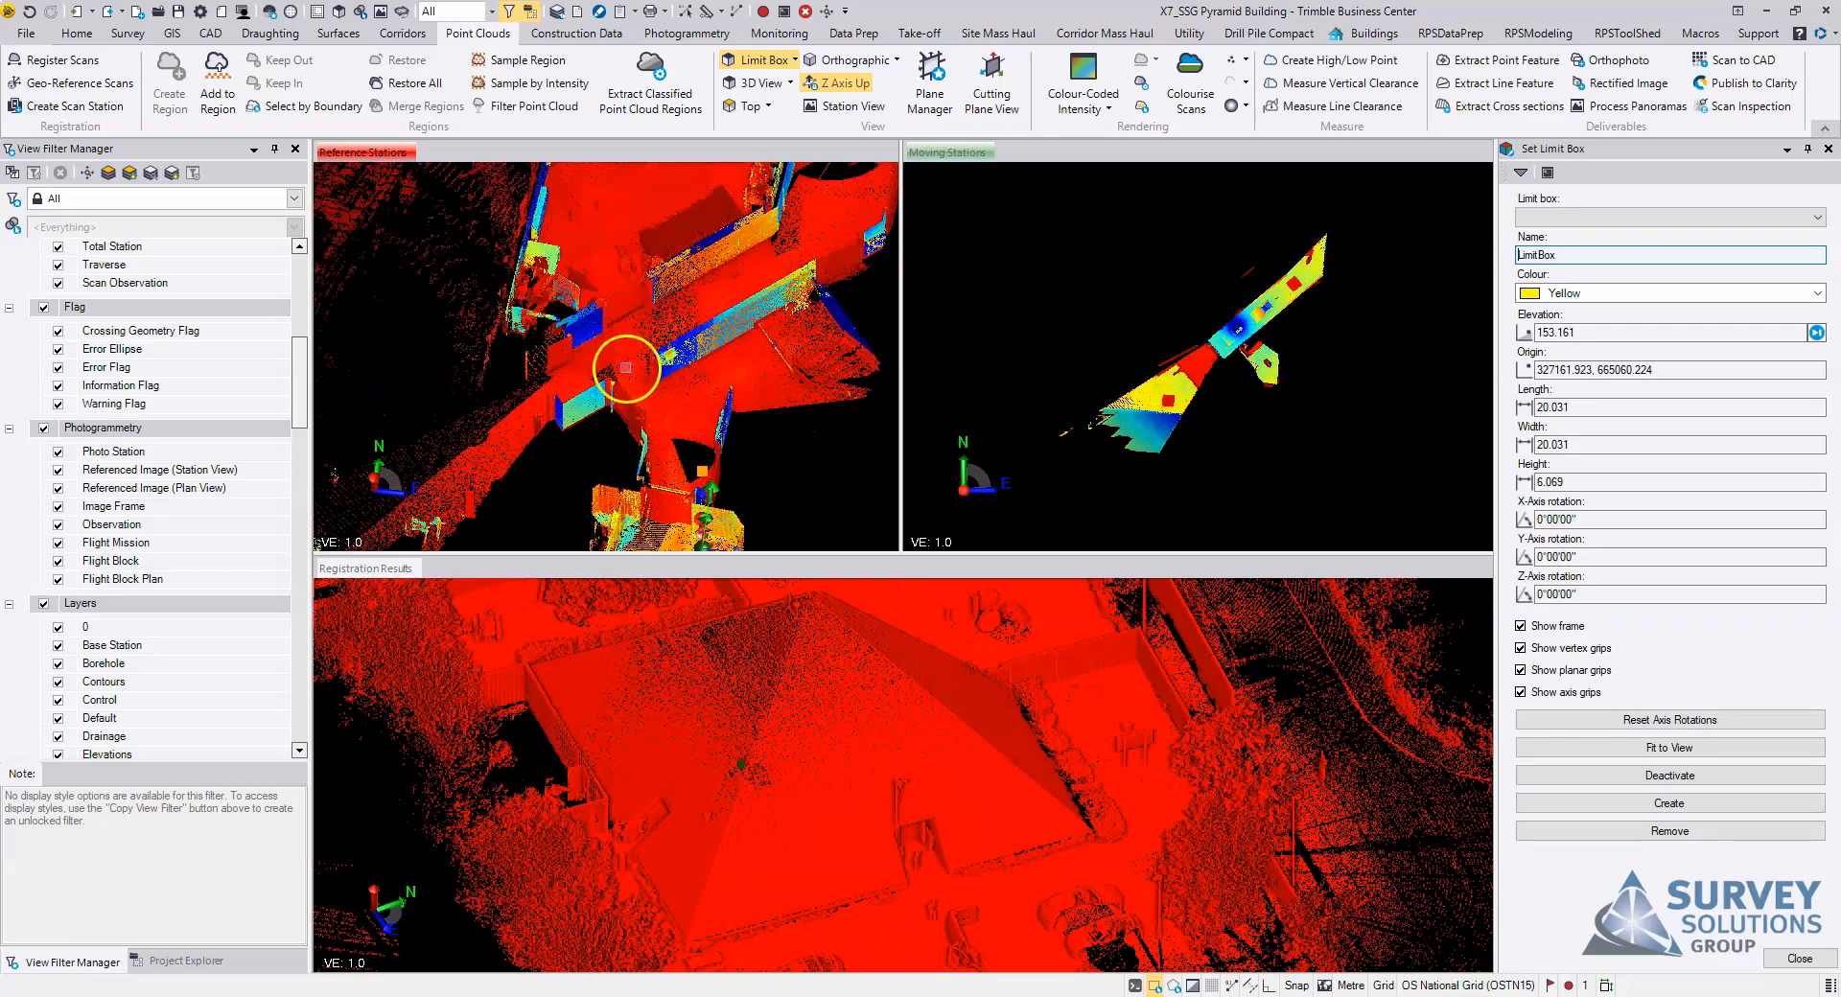
scroll(625, 369, "up", 3)
mouse_move(626, 368)
right_mouse_down()
mouse_move(649, 357)
mouse_move(649, 303)
mouse_move(638, 317)
mouse_move(662, 313)
right_mouse_up()
scroll(727, 306, "down", 2)
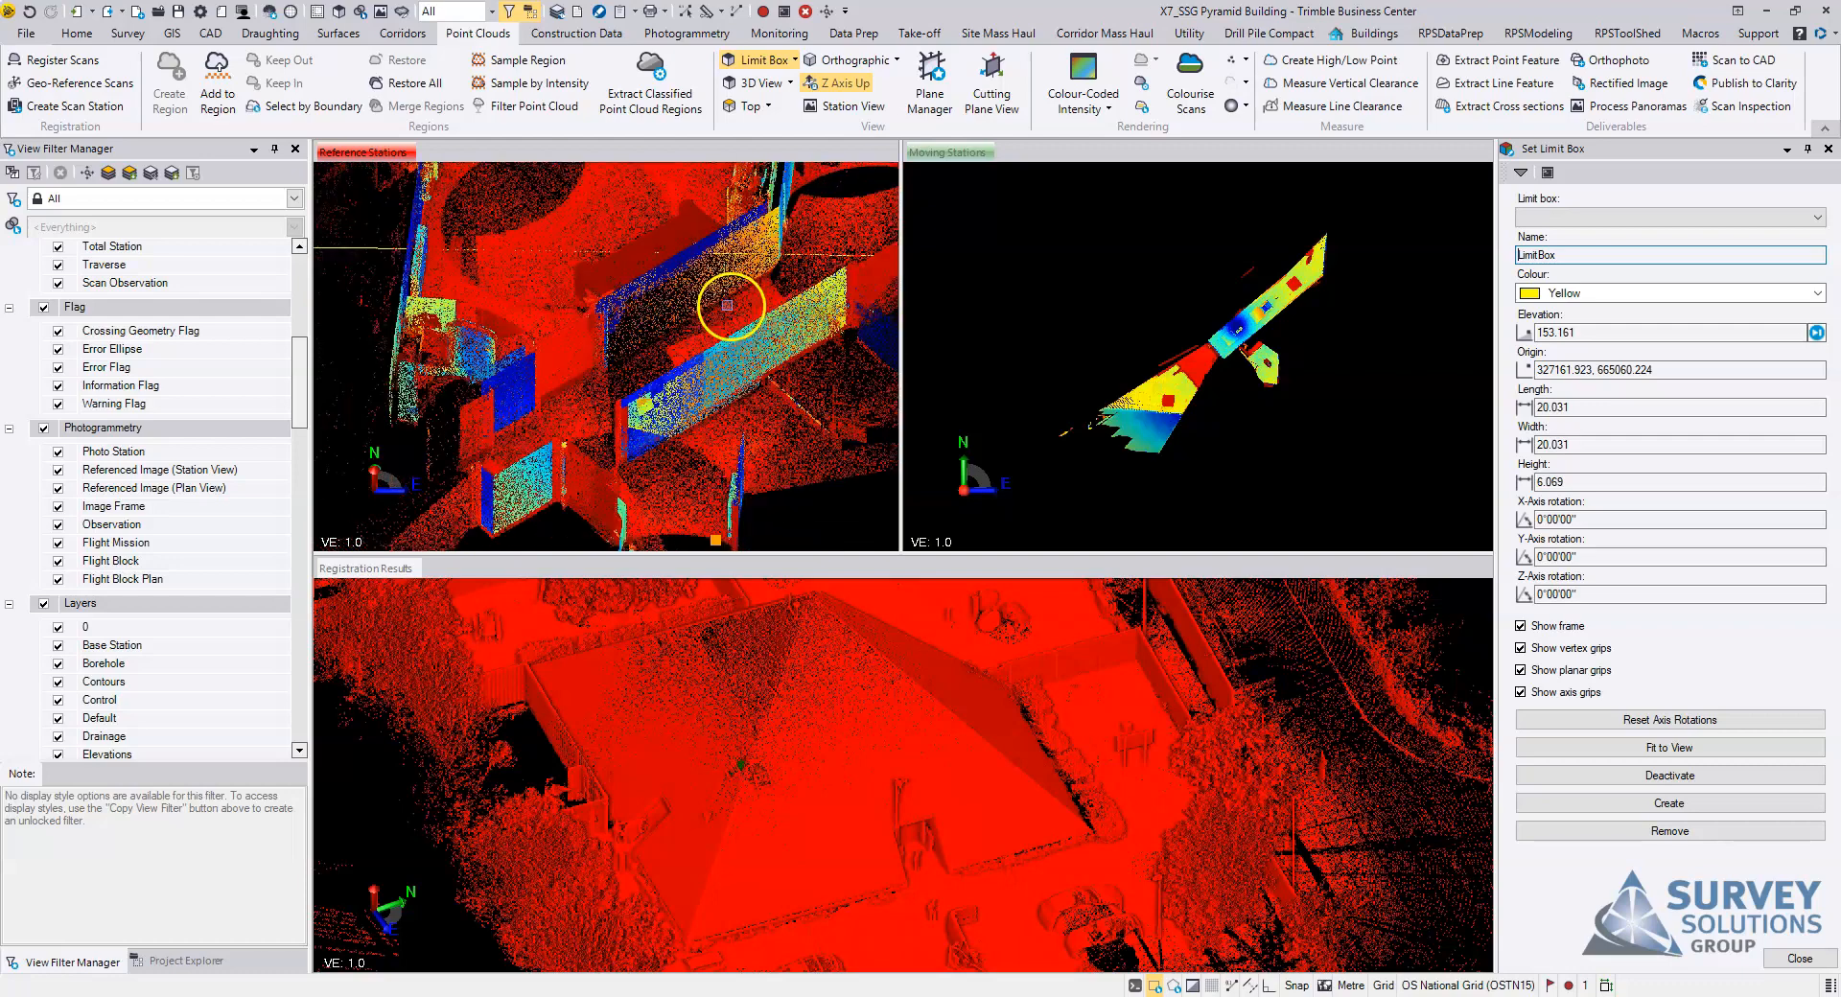
Step: Shift the reference limit box to origin 327161.120, 665060.407 and elevation 154.223 around the corridor
scroll(727, 305, "down", 3)
scroll(537, 280, "down", 3)
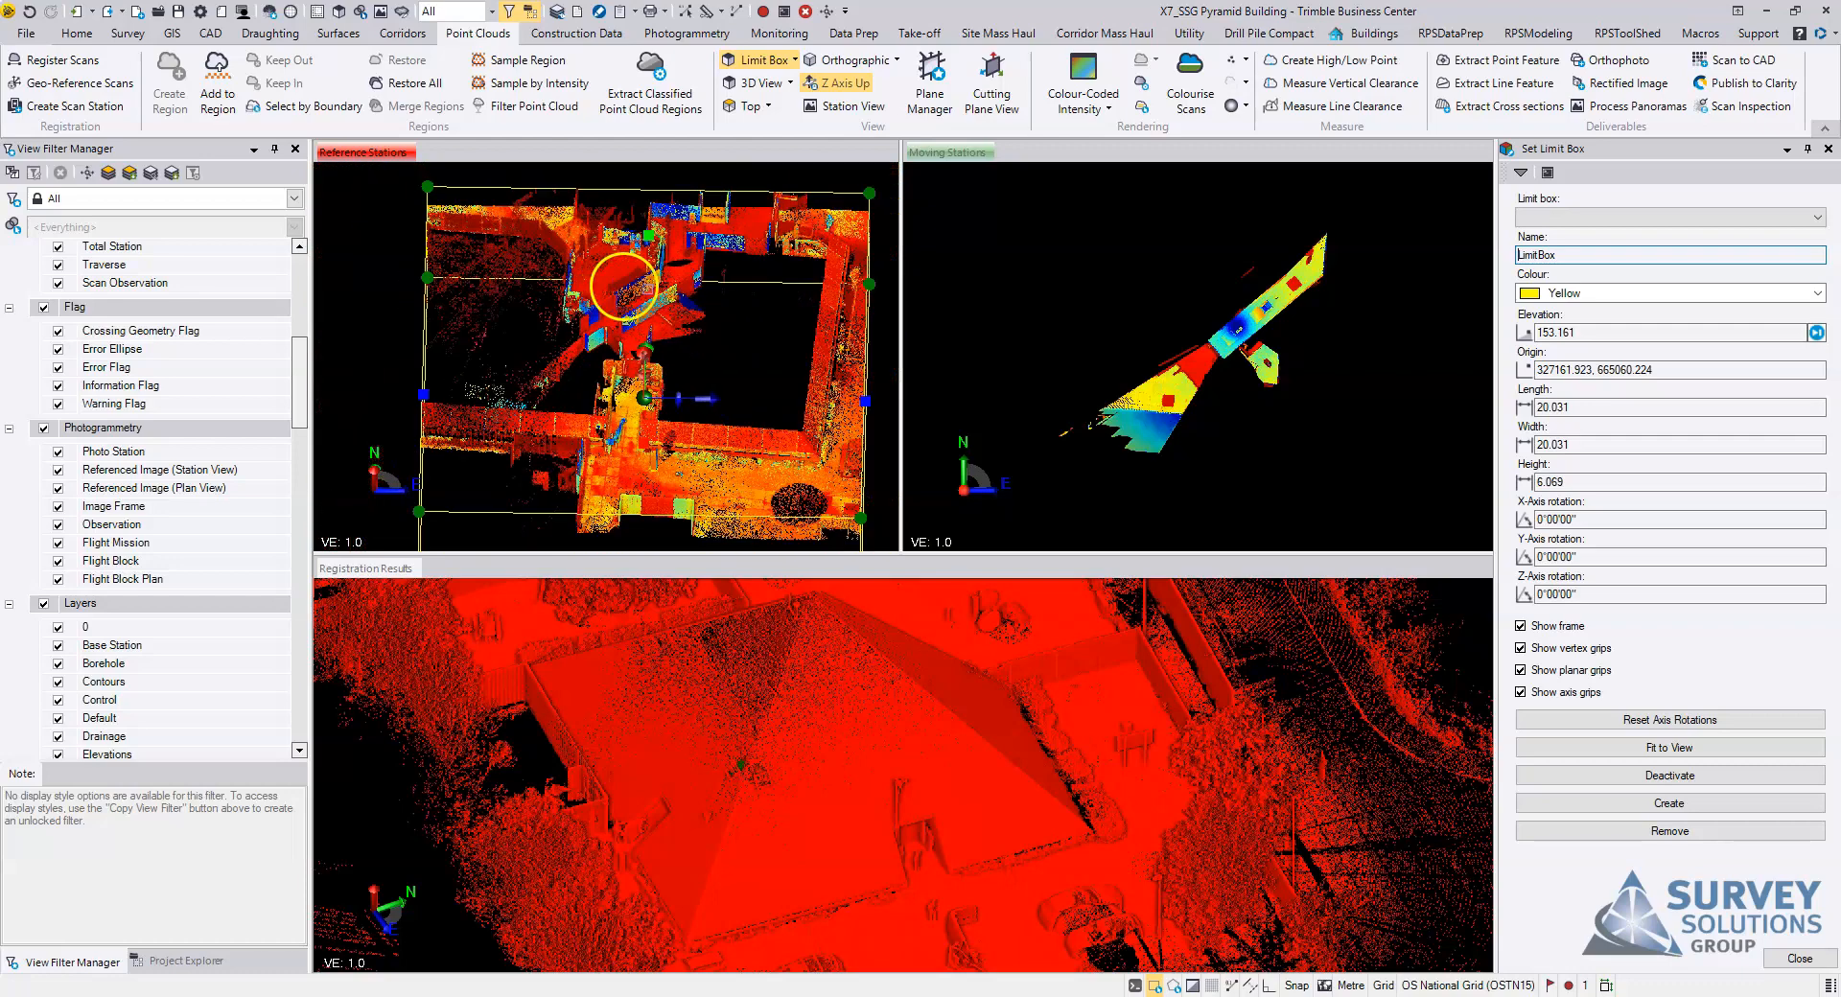
right_click_drag(683, 311, 606, 309)
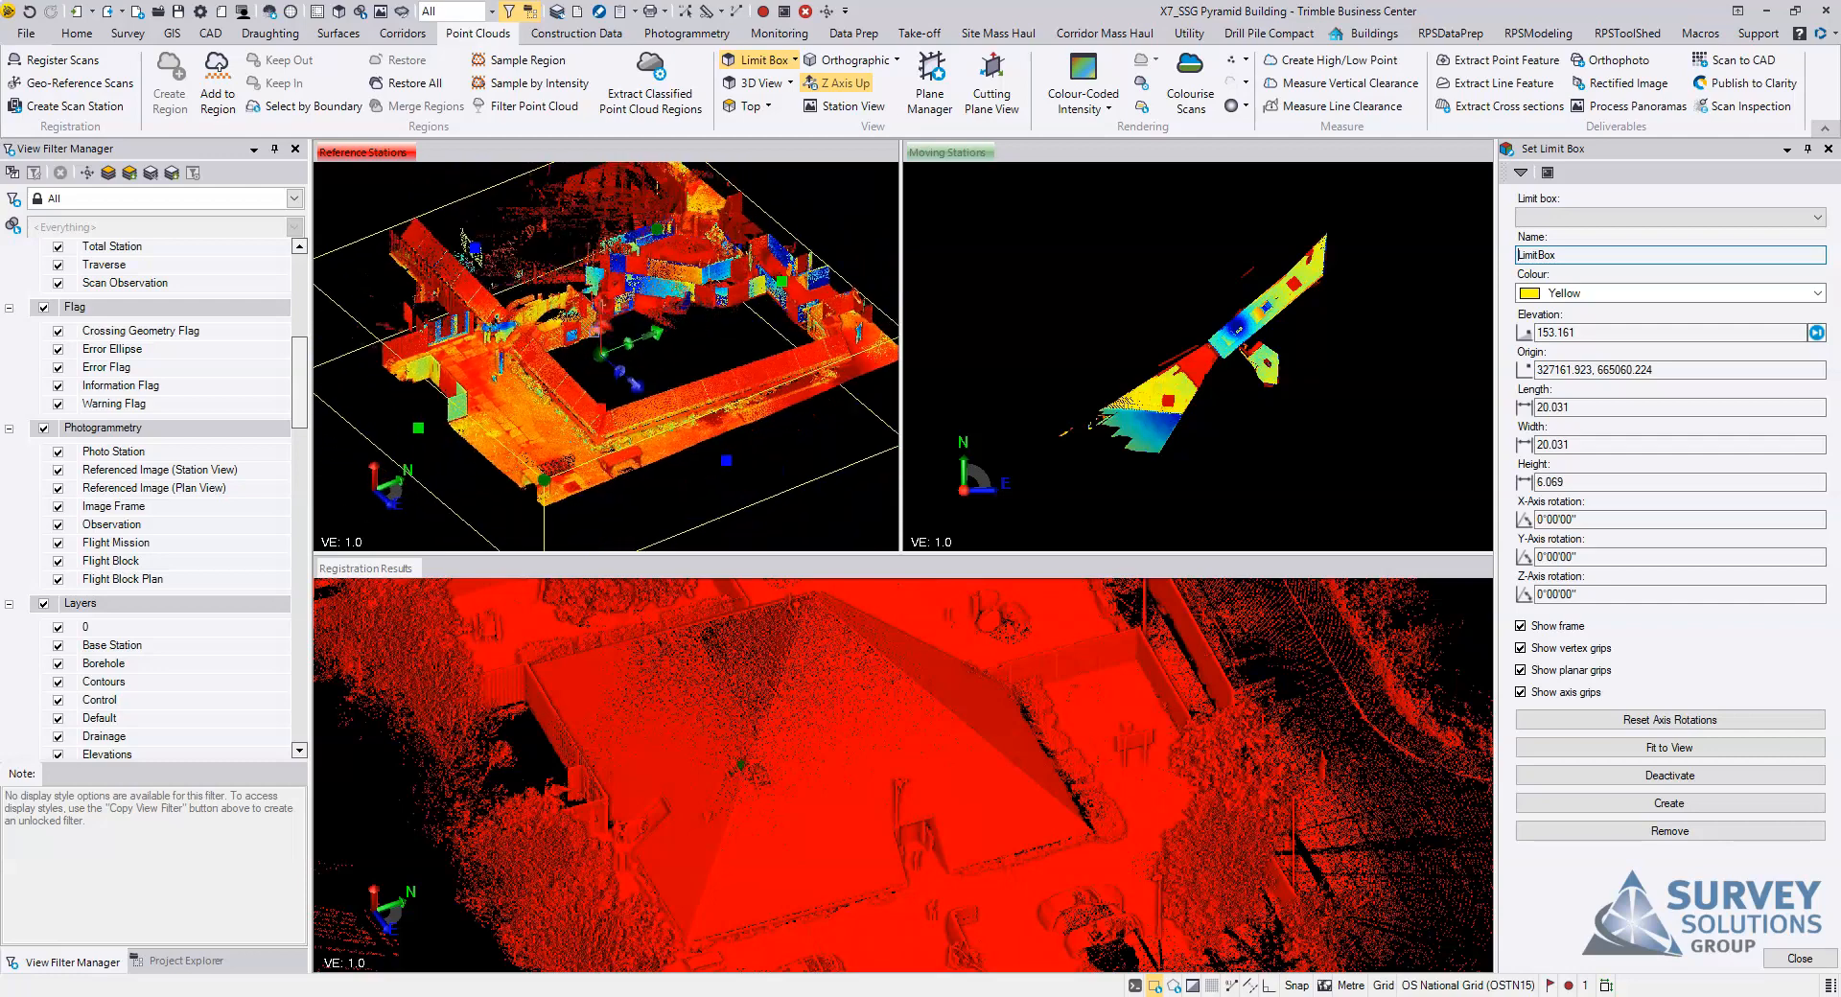
left_click_drag(602, 355, 595, 327)
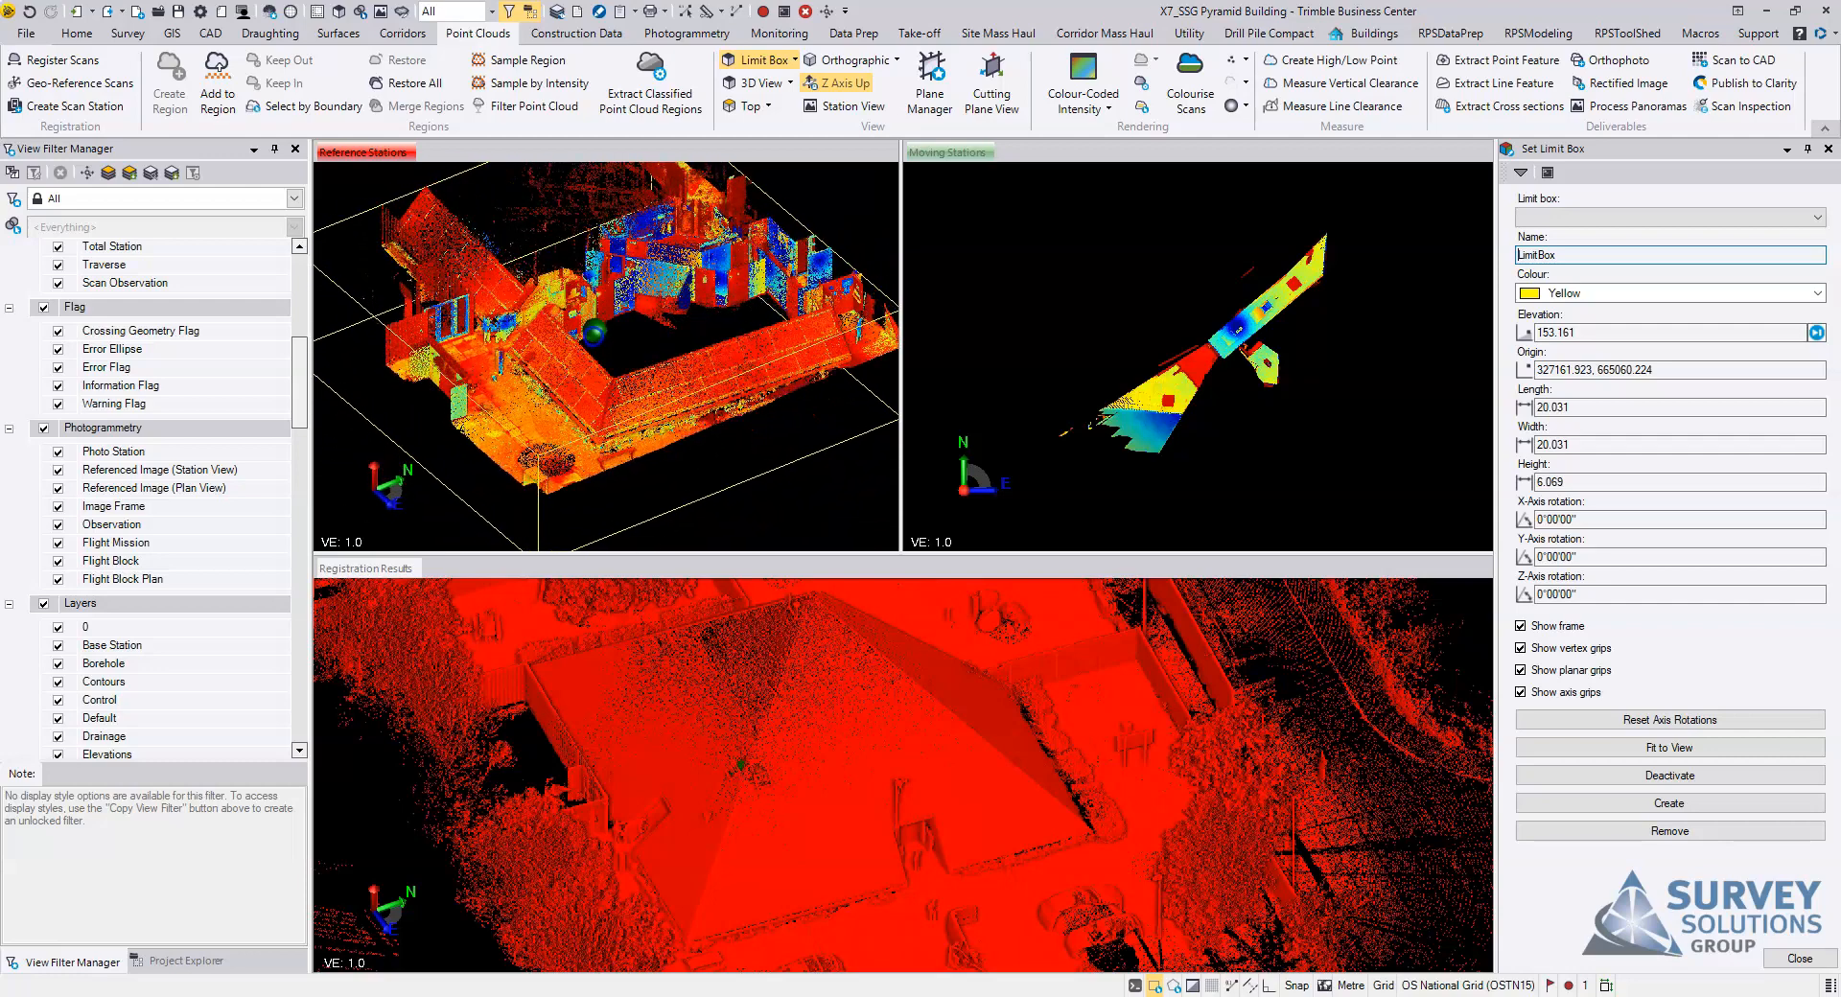
scroll(674, 322, "up", 3)
scroll(674, 322, "up", 5)
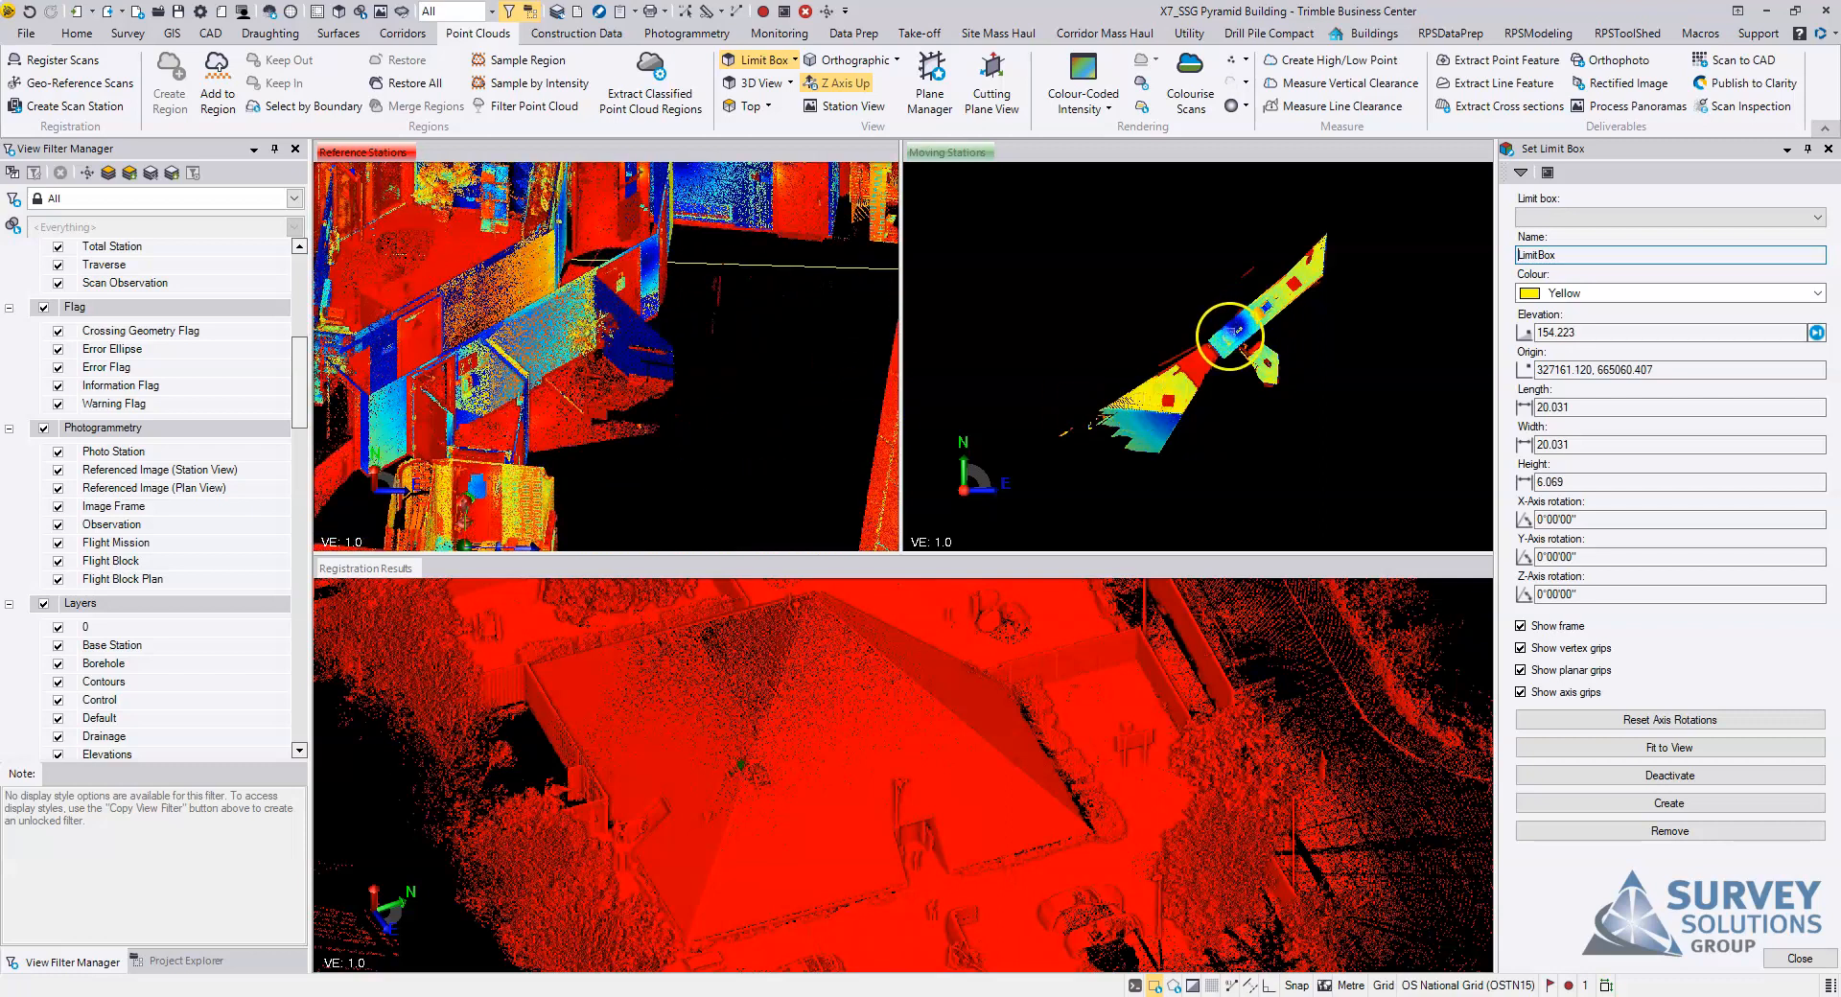
Step: Set the scan visibility mode to See Inside to reveal the corridor interior of station 23 (Q23) in the moving stations view
left_click(1216, 341)
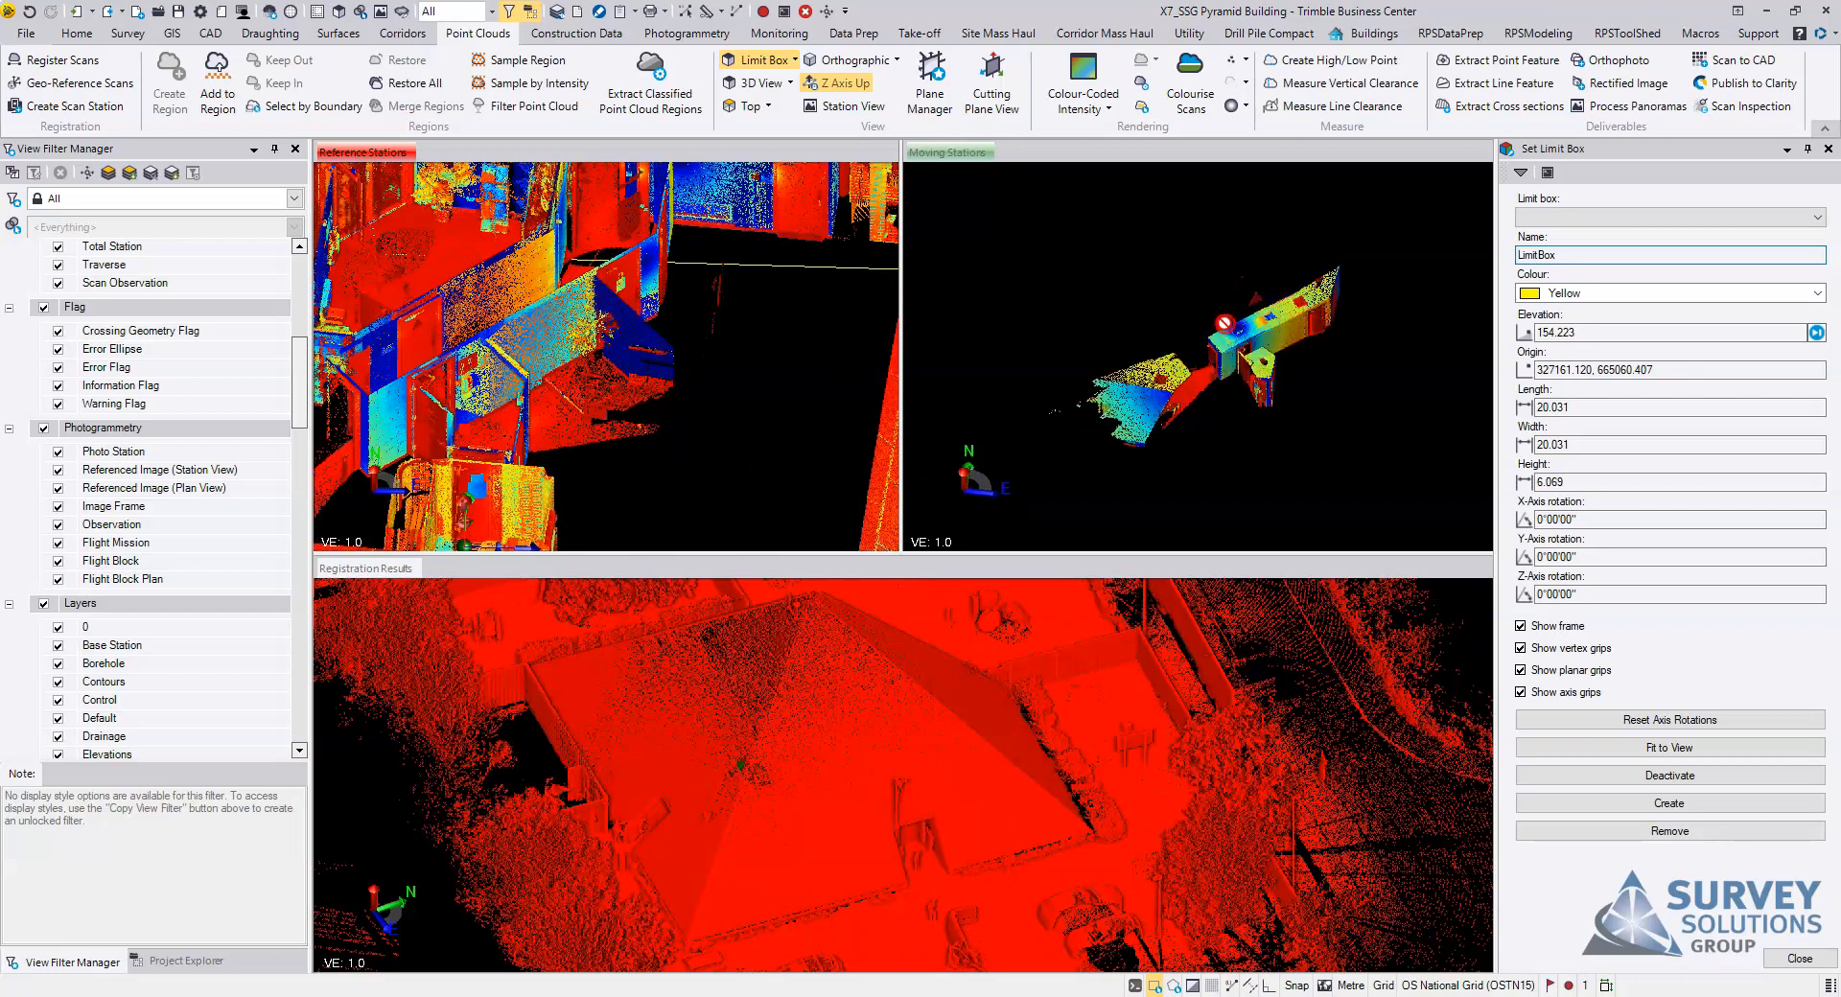
scroll(1216, 340, "up", 4)
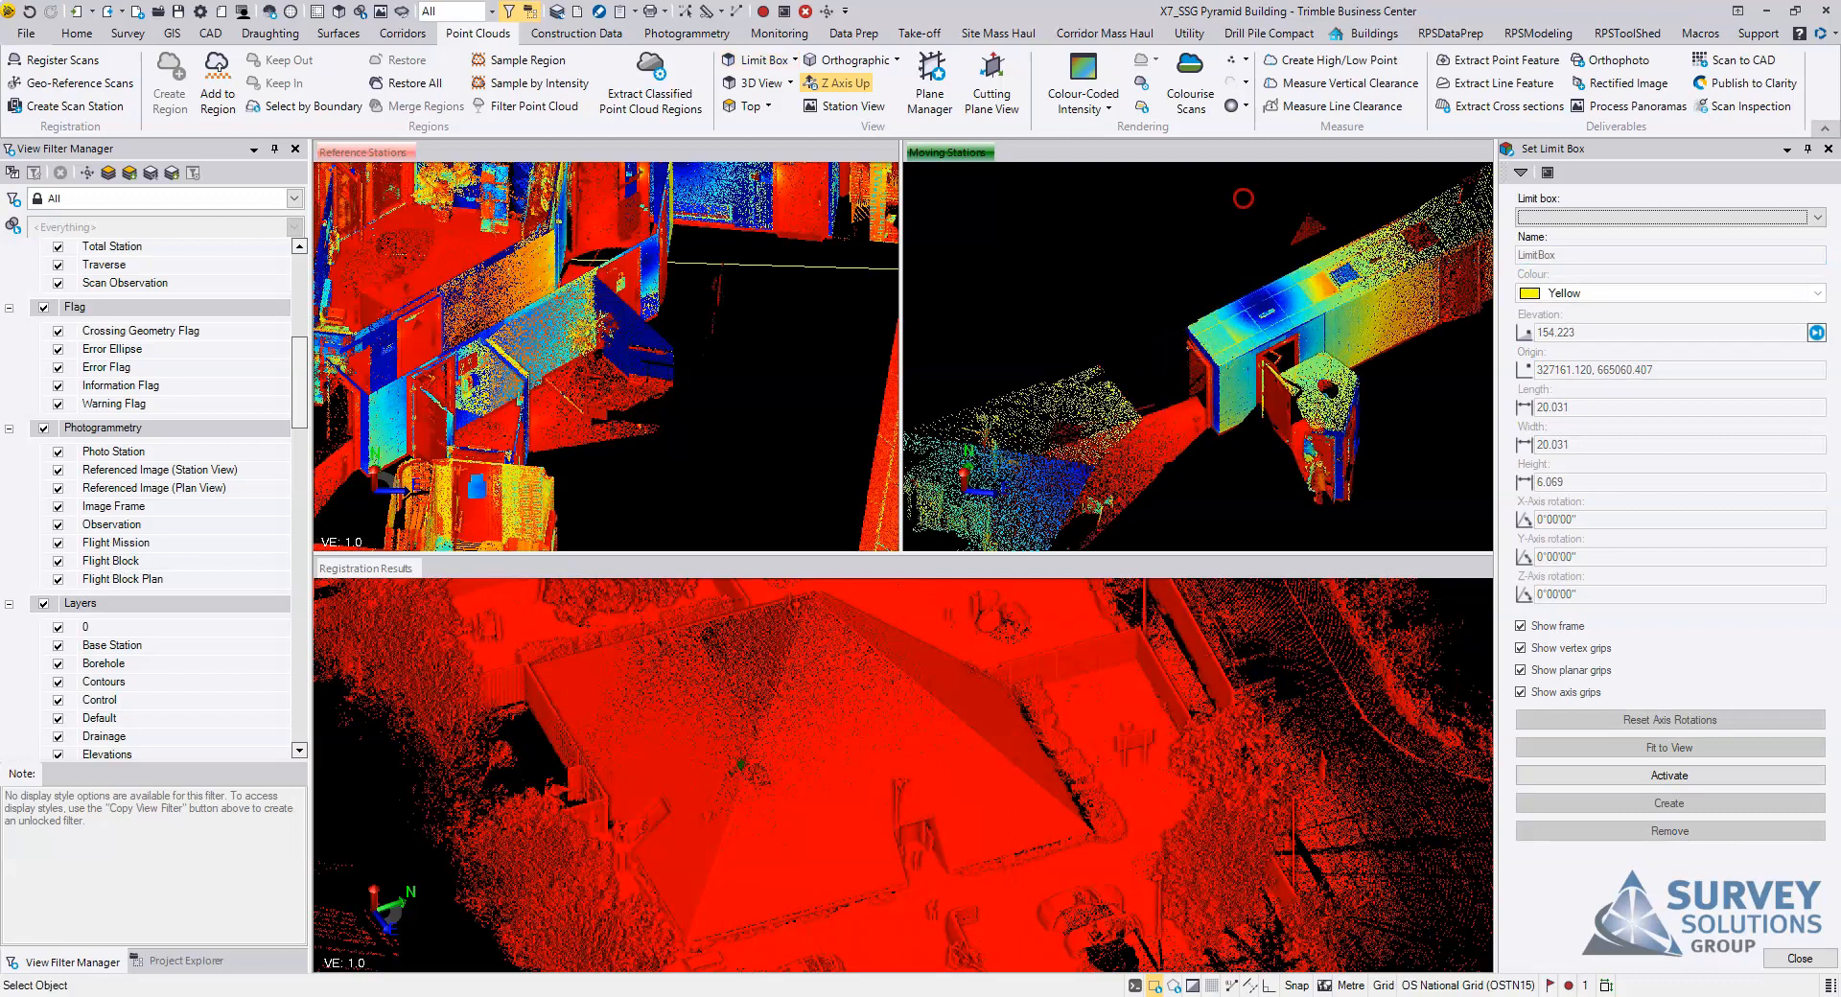
scroll(1243, 199, "up", 2)
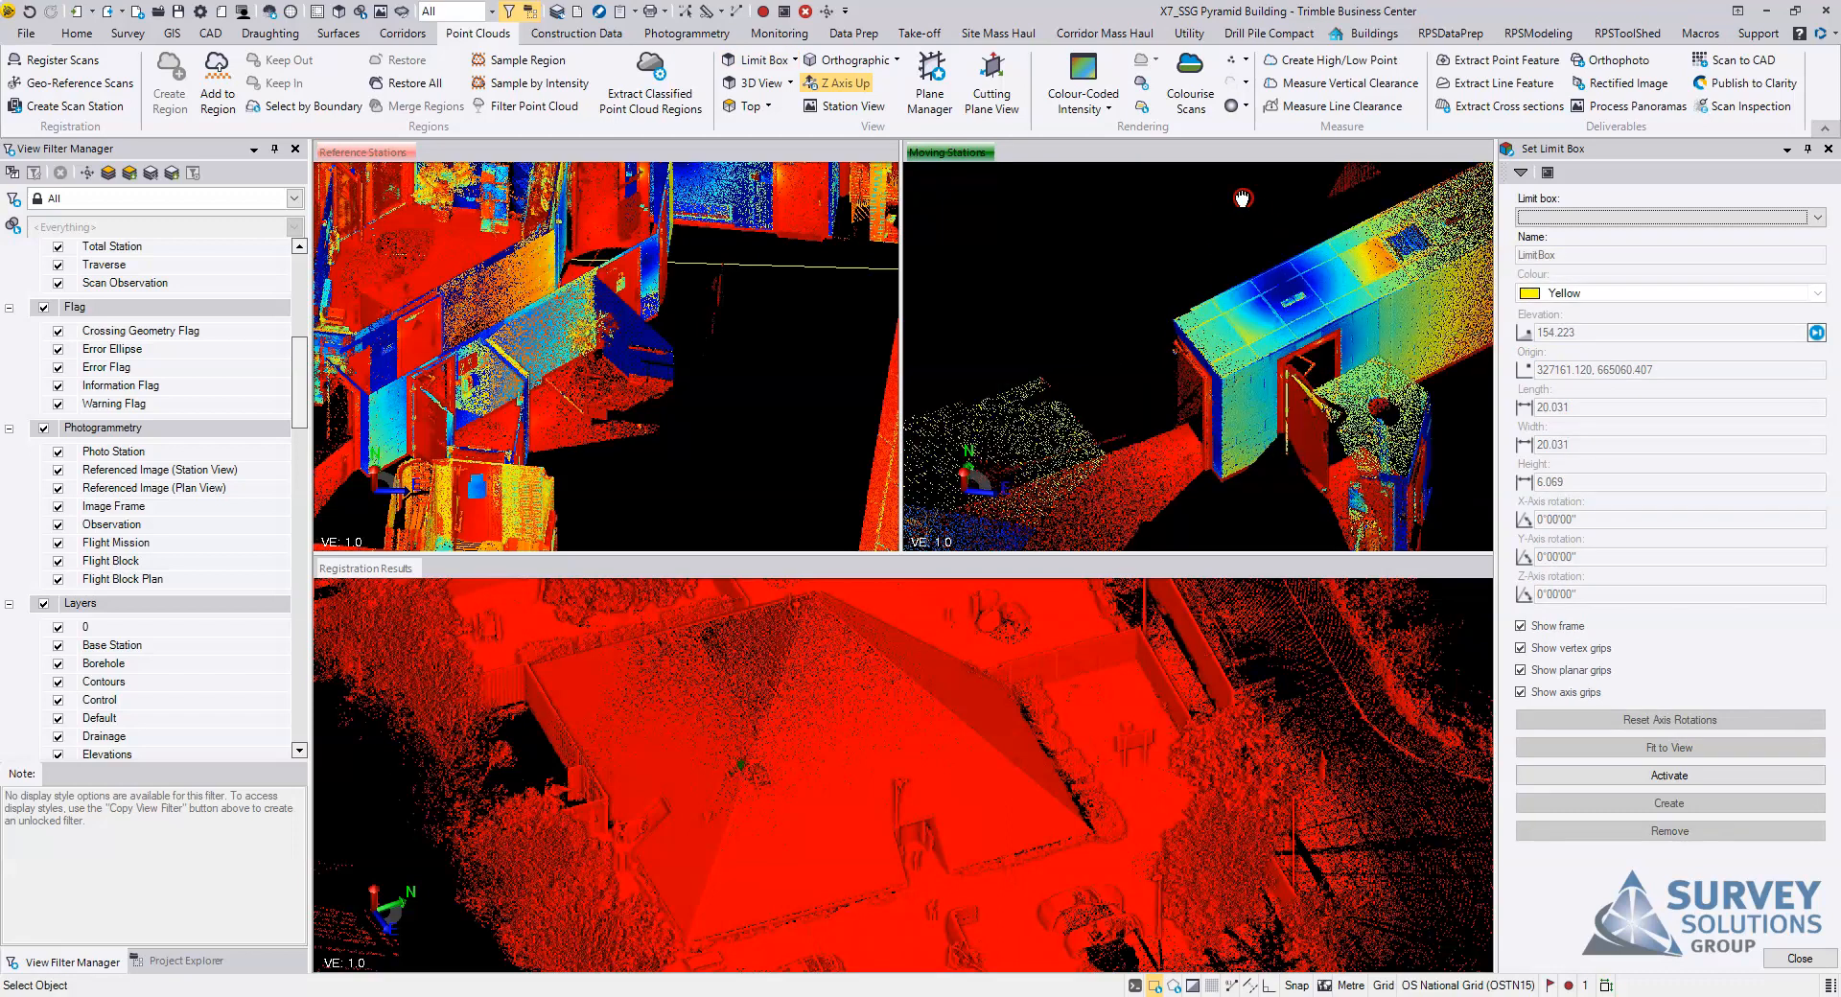
left_click(1248, 91)
left_click(1266, 170)
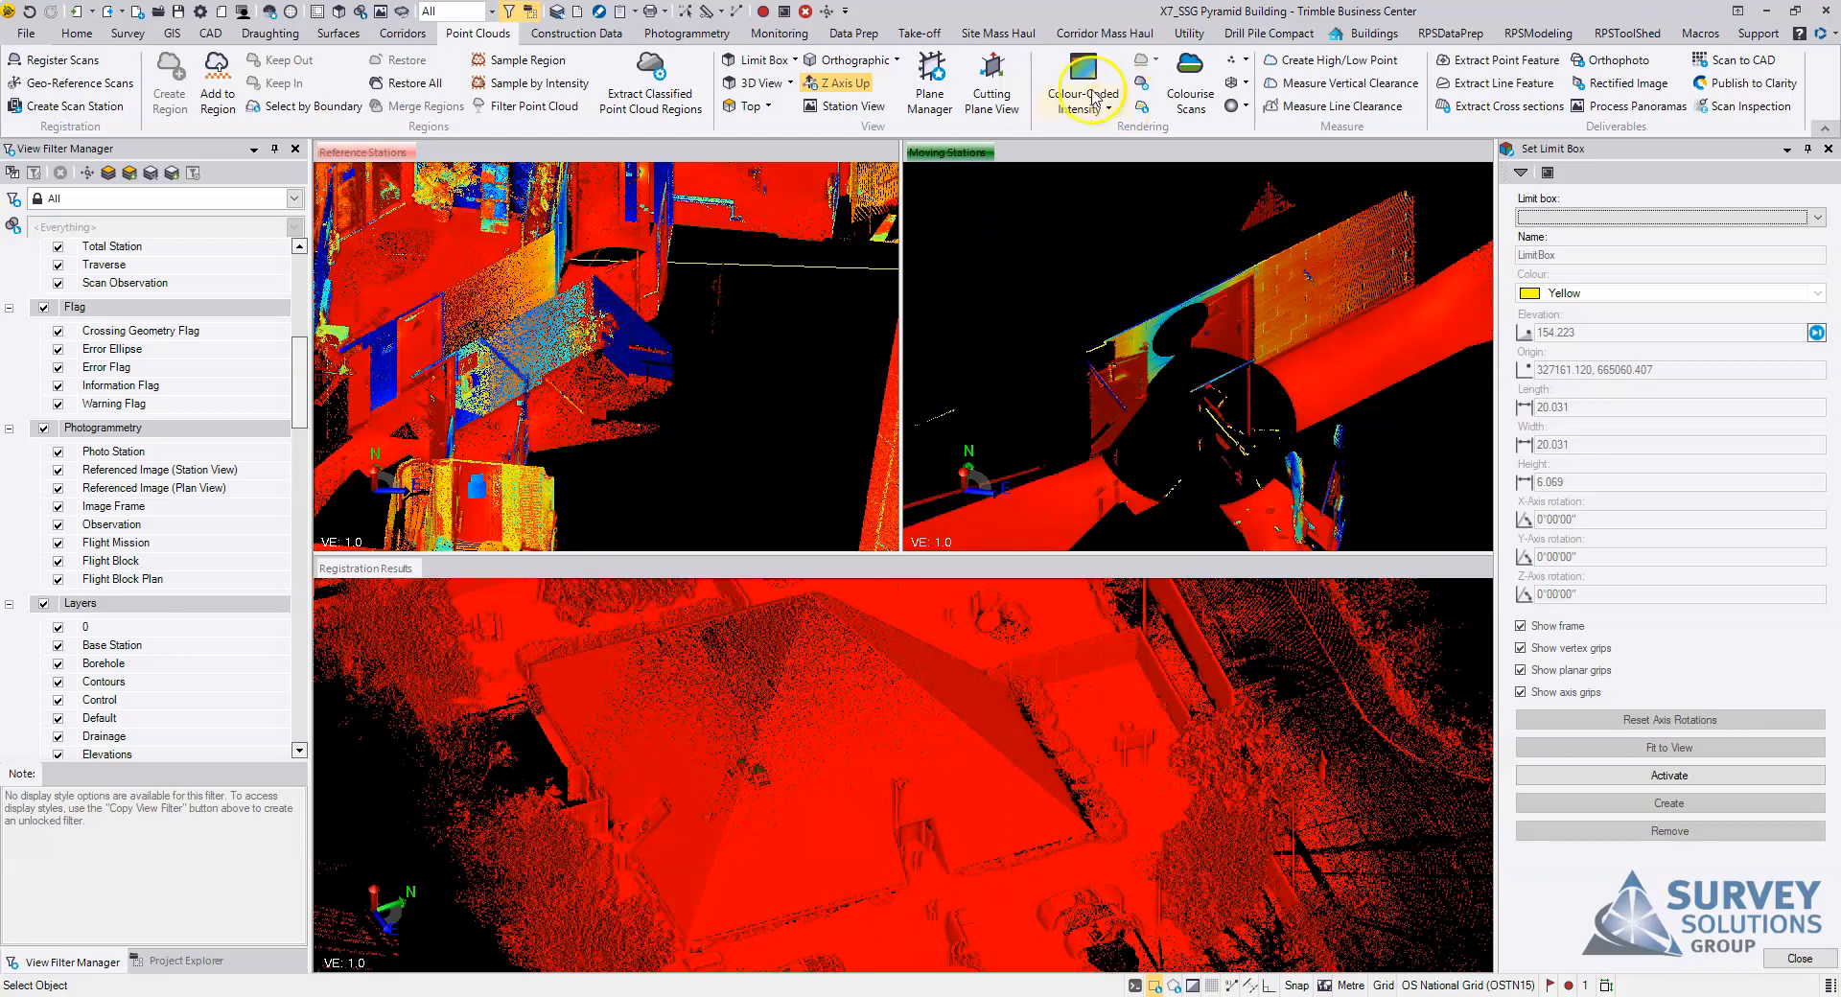
left_click(1246, 86)
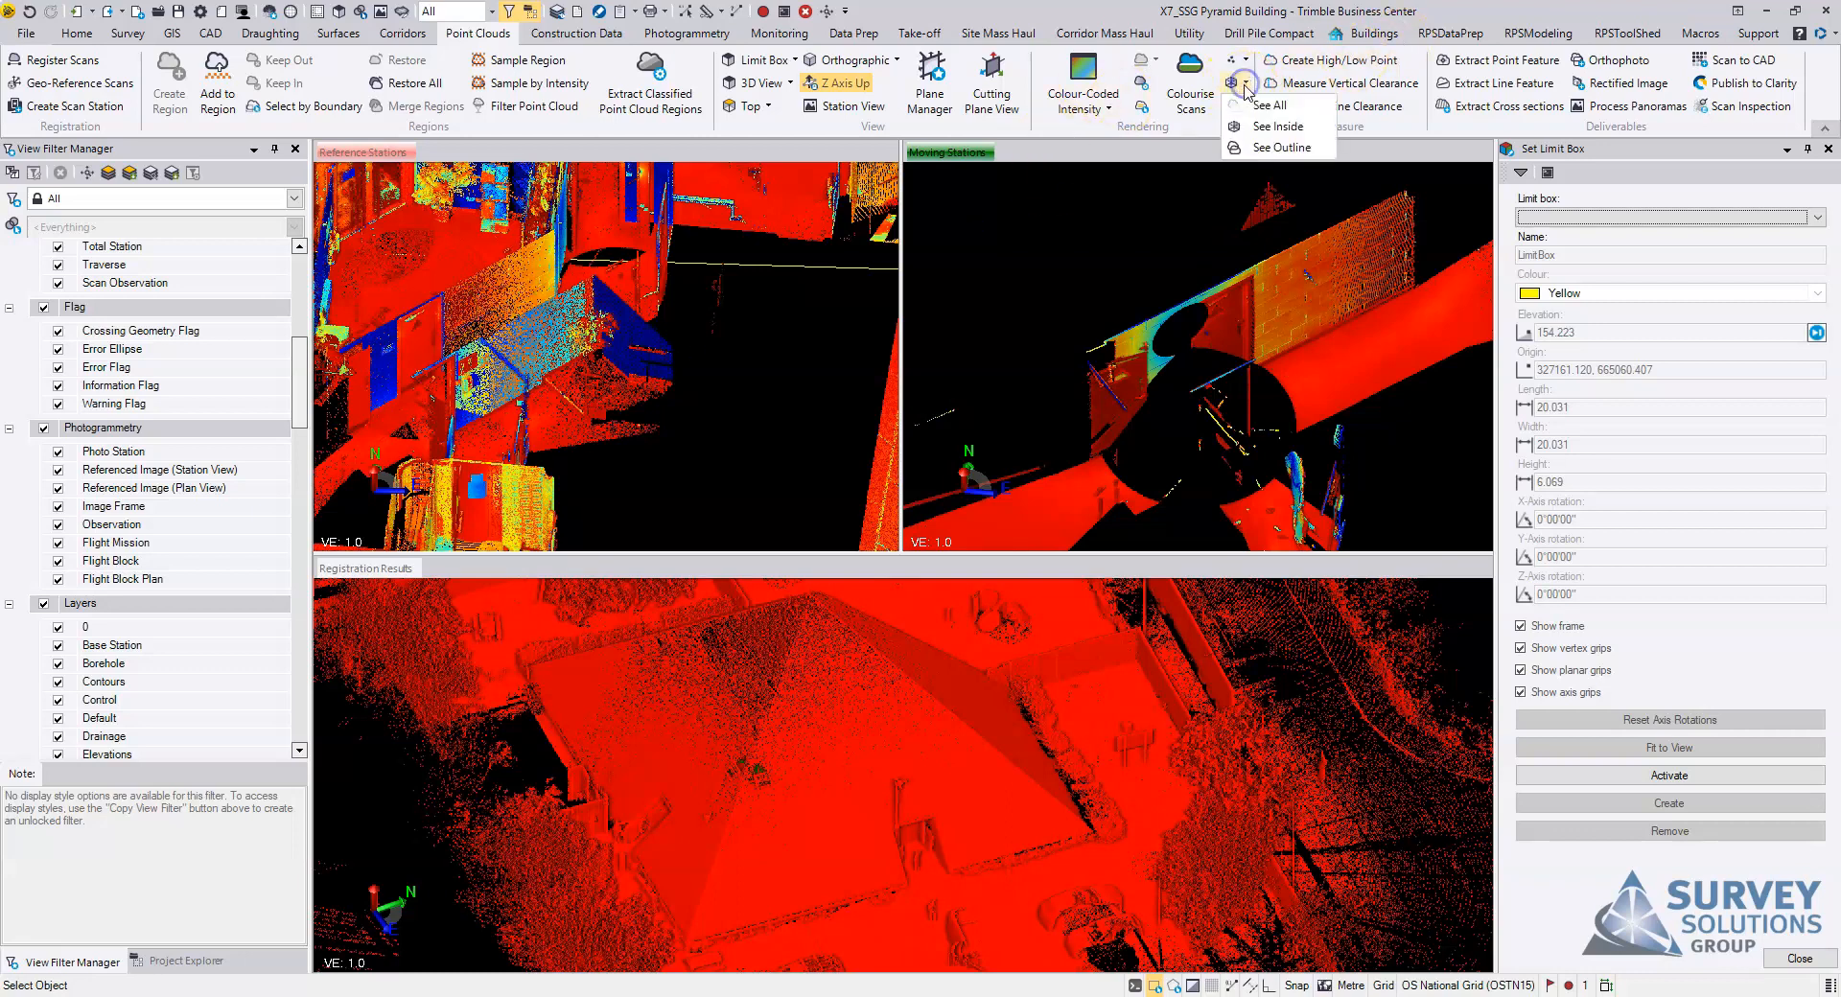
left_click(1294, 127)
middle_click_drag(1221, 411, 1256, 388)
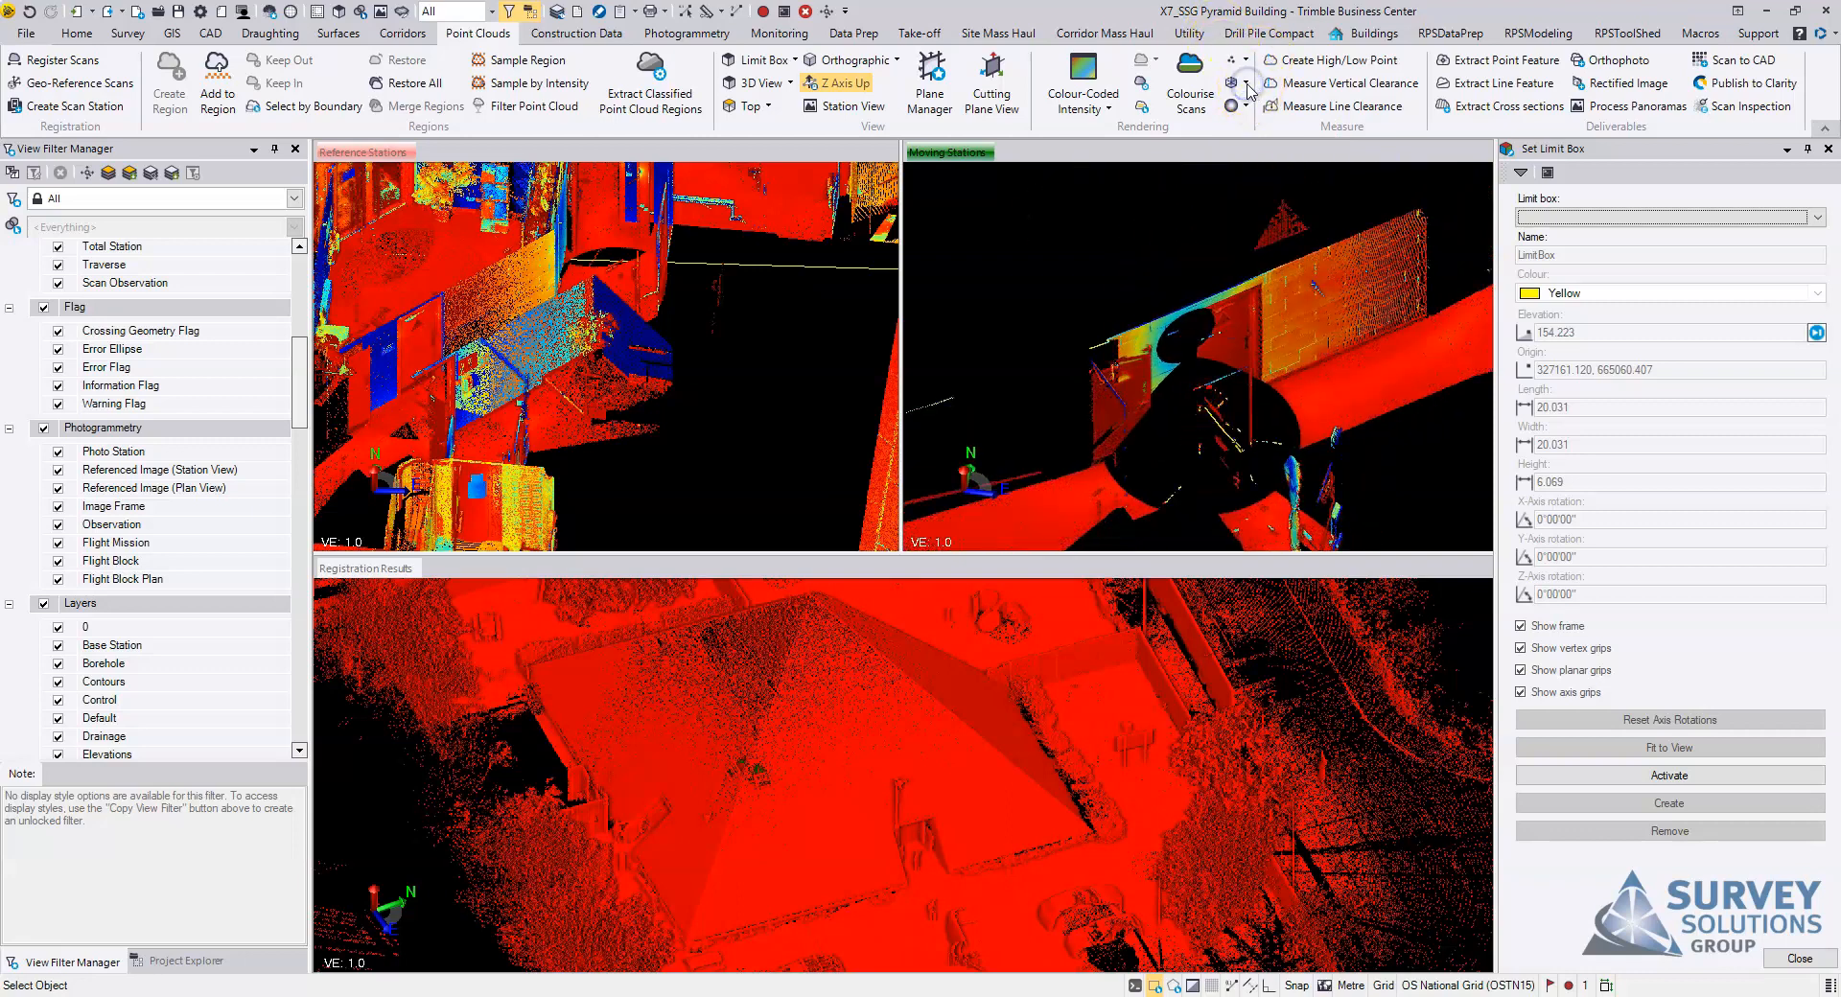
left_click(1247, 85)
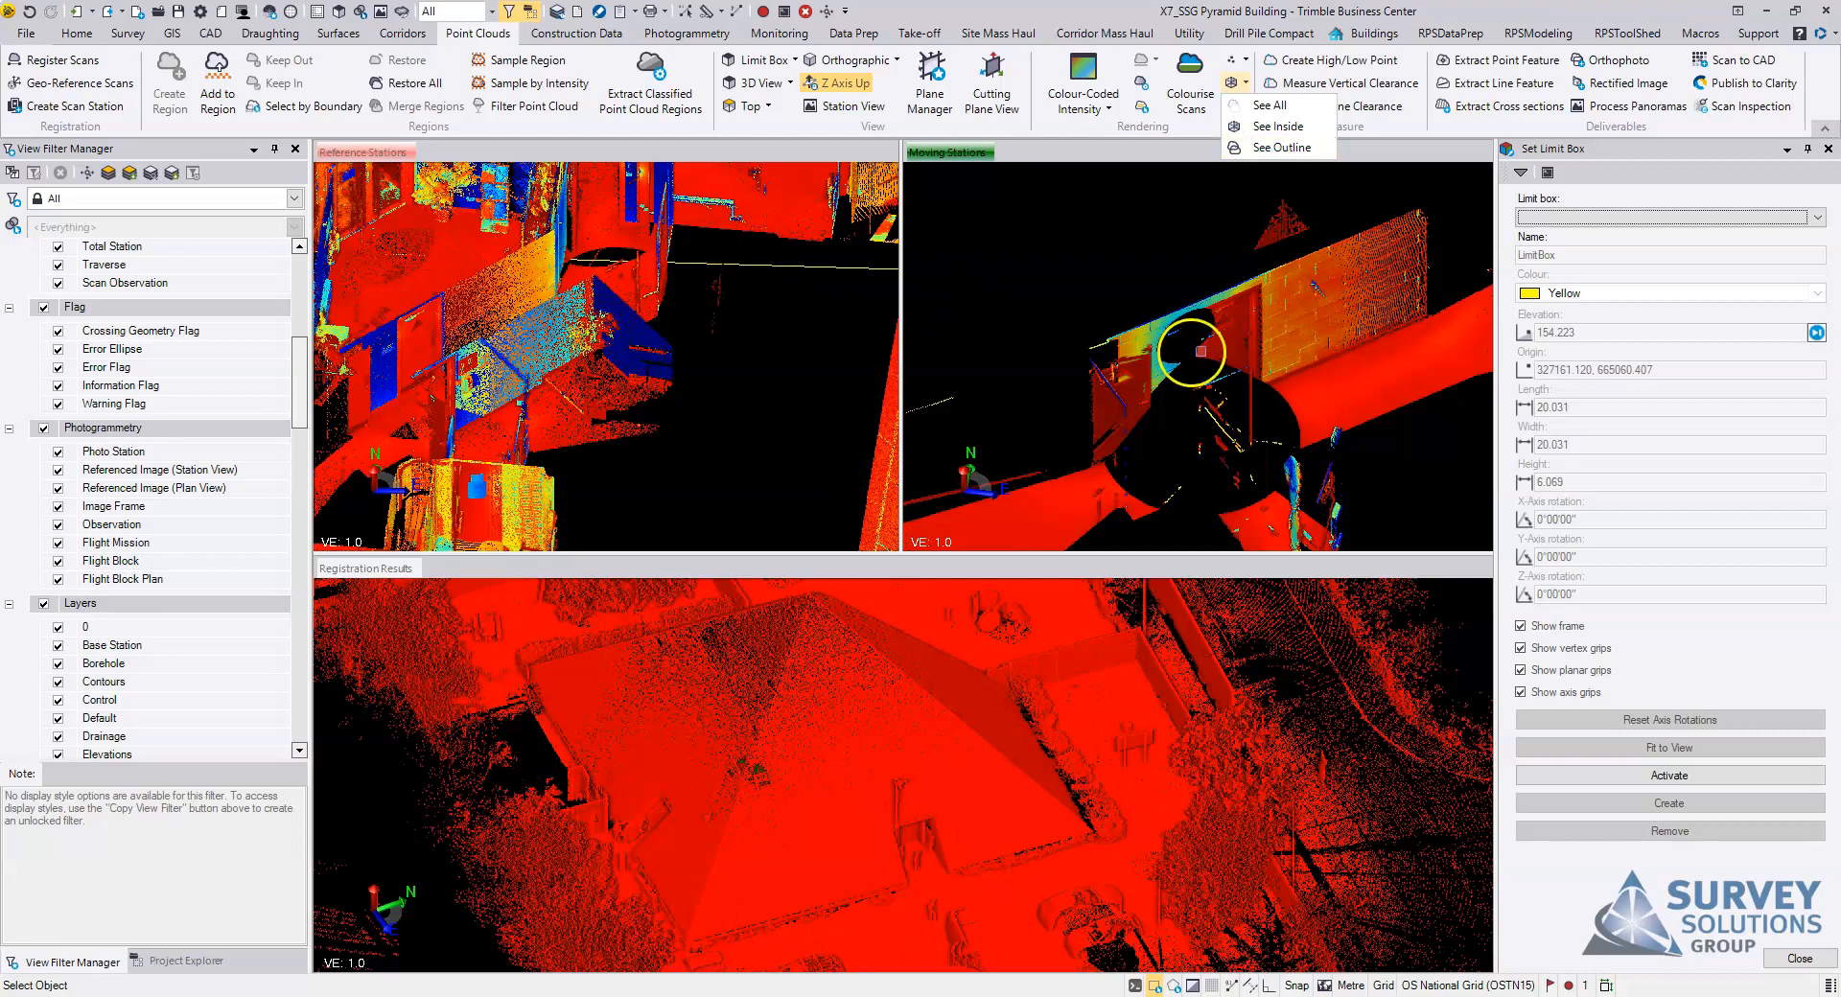
left_click(1276, 126)
scroll(506, 336, "up", 2)
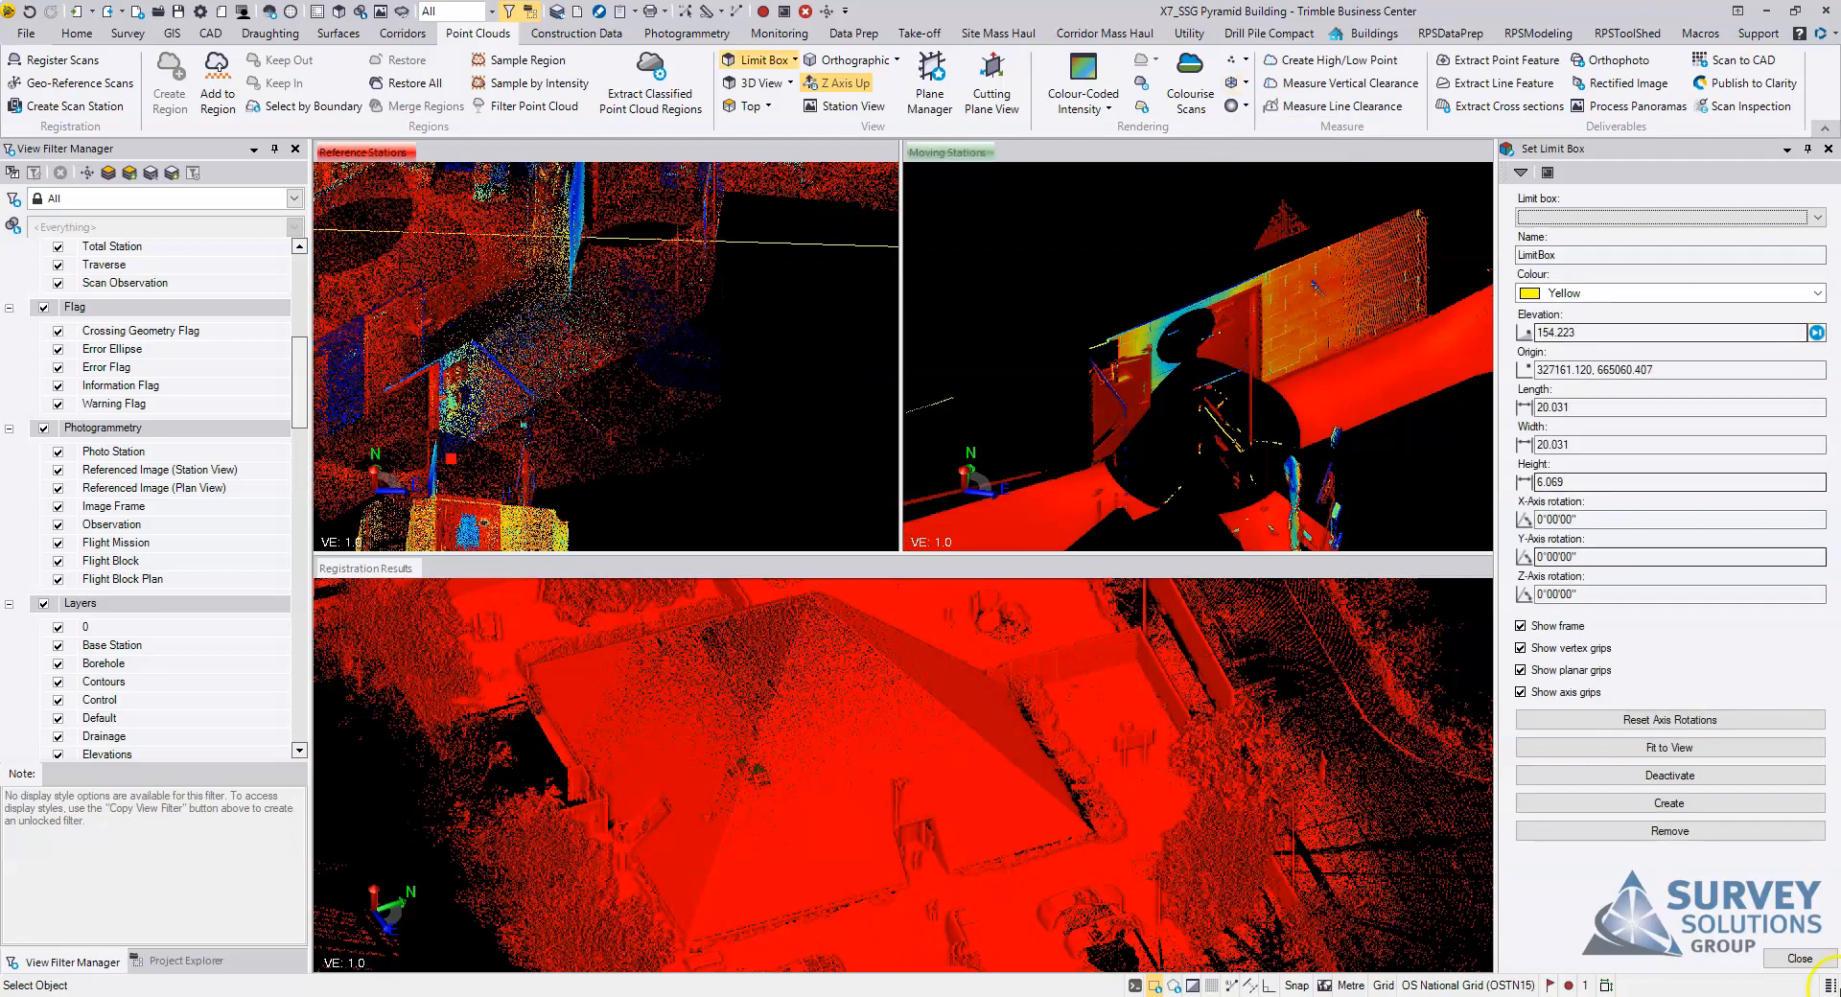
Step: Leave the limit box settings and pick the moving-station point of pair 1 on the corridor door, just above the triangular shadow
left_click(1801, 959)
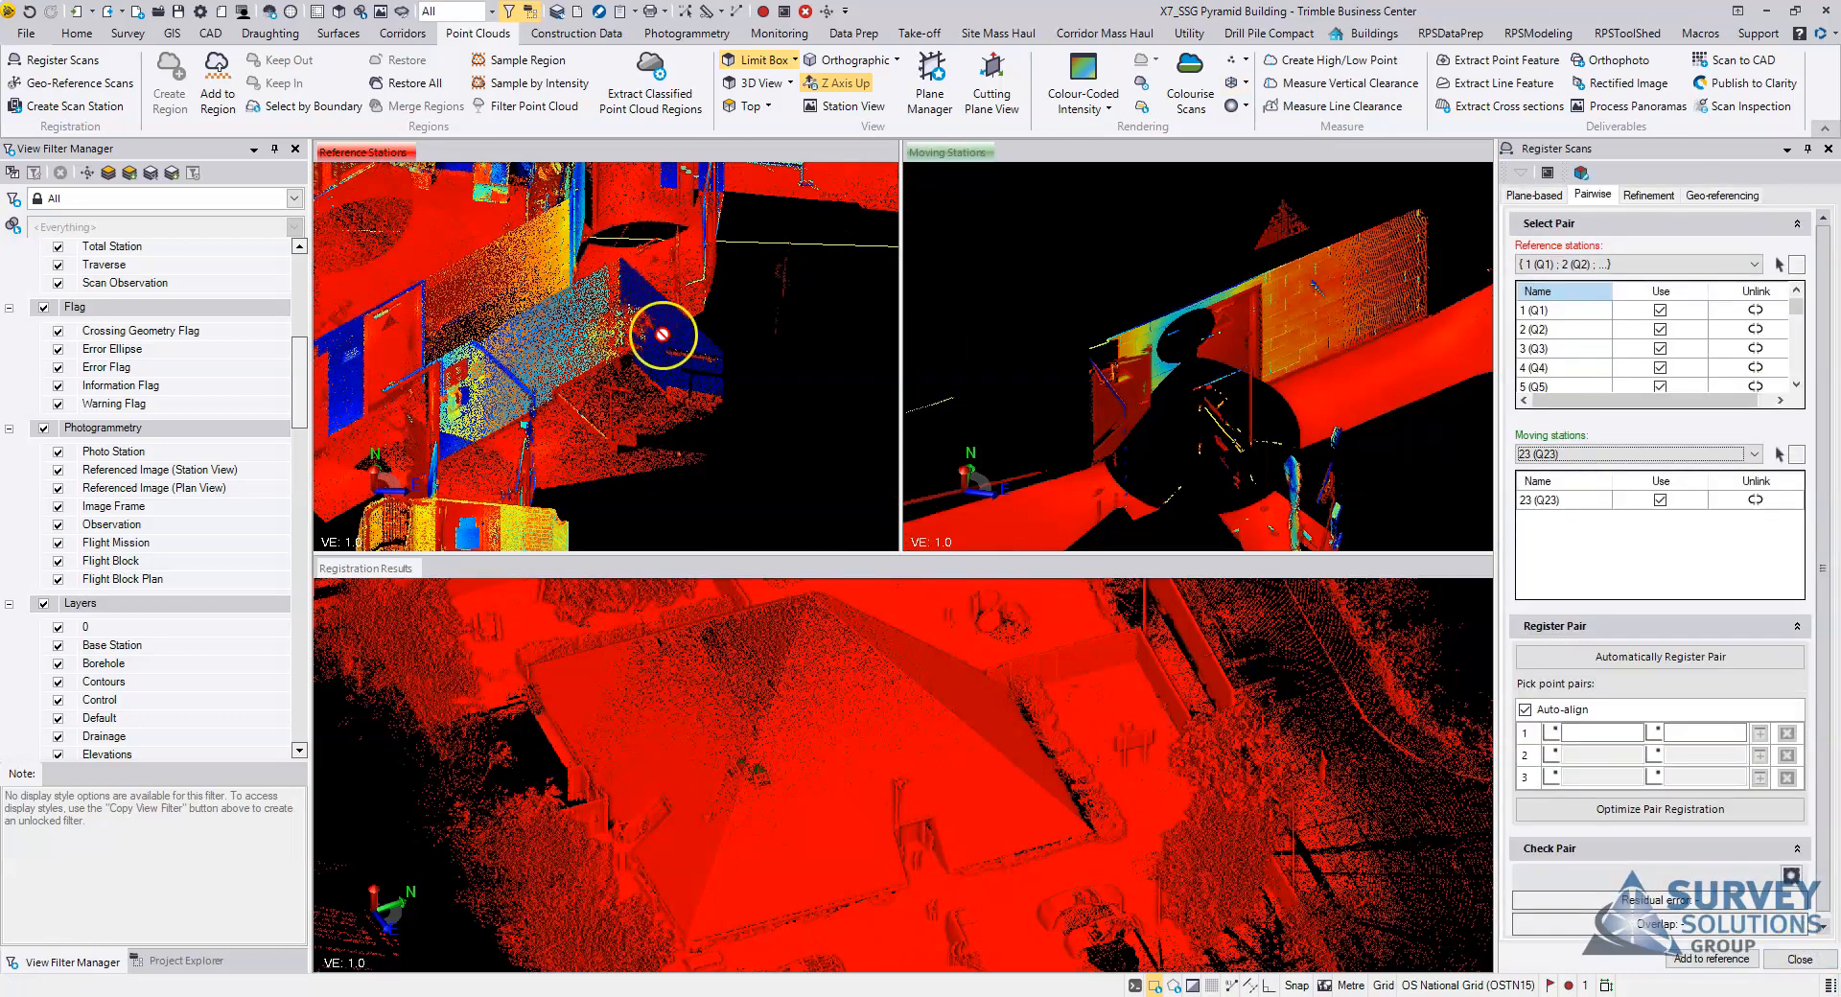
left_click(1577, 733)
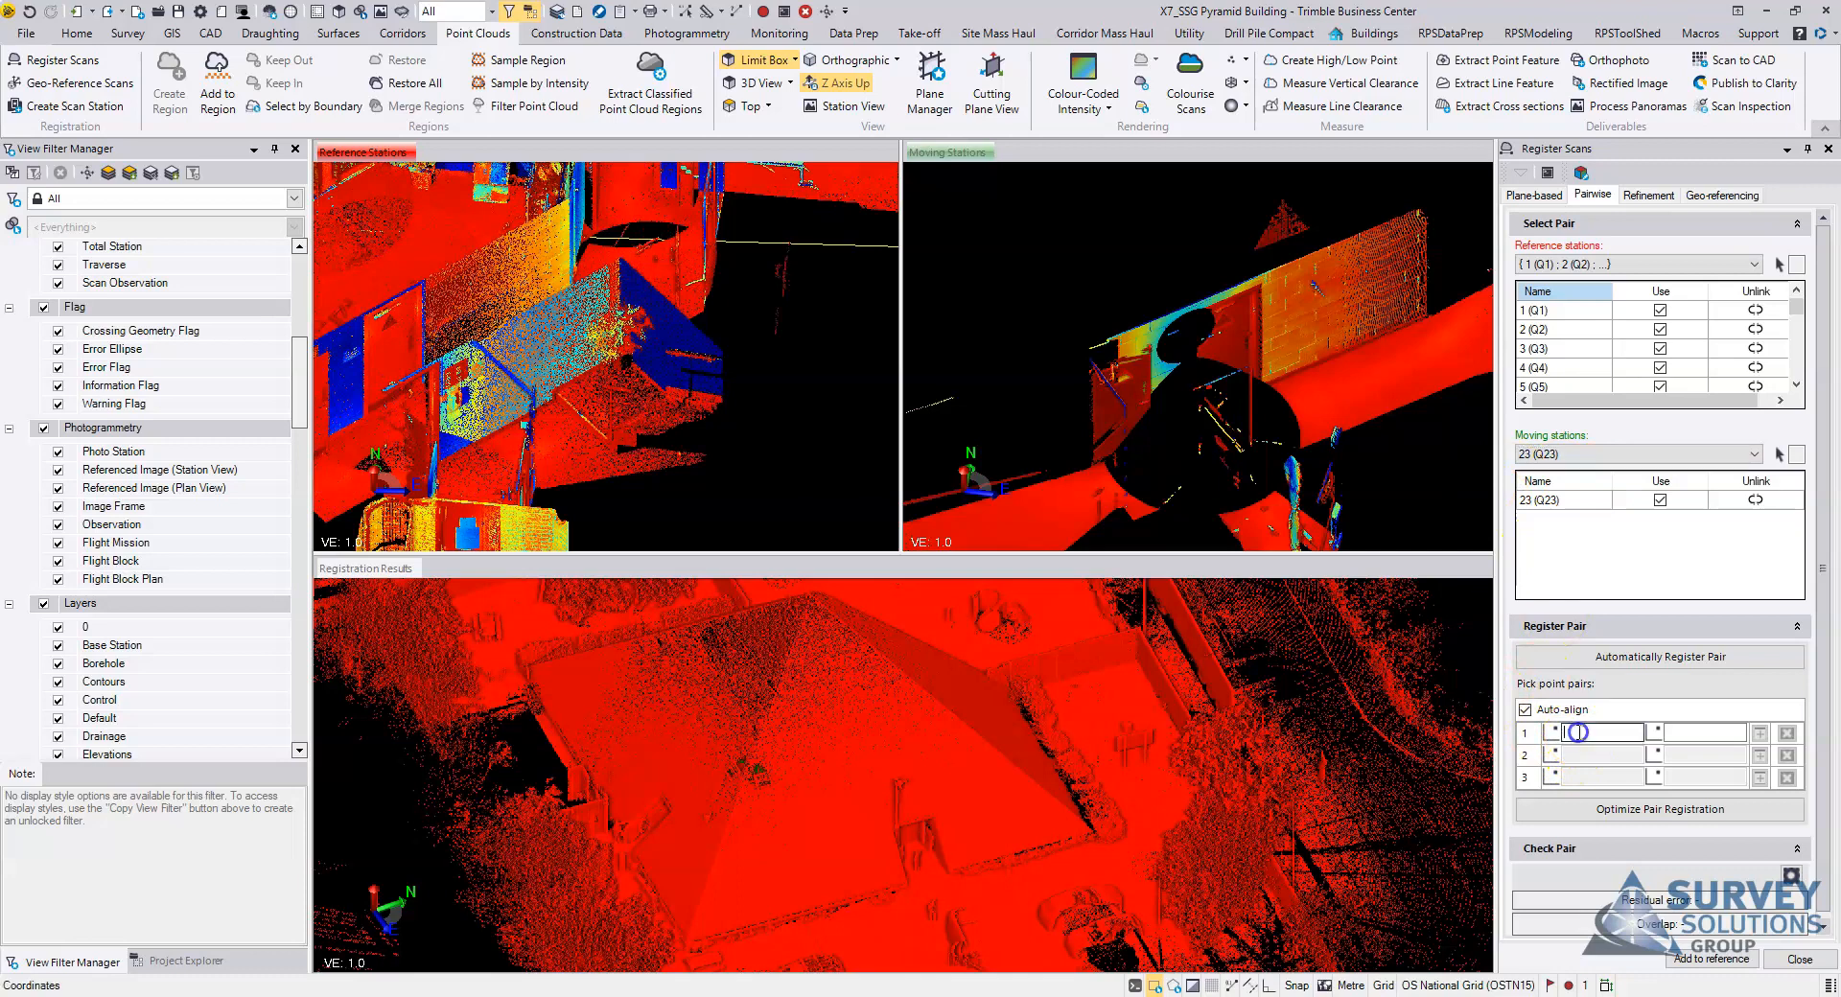
scroll(1178, 319, "up", 5)
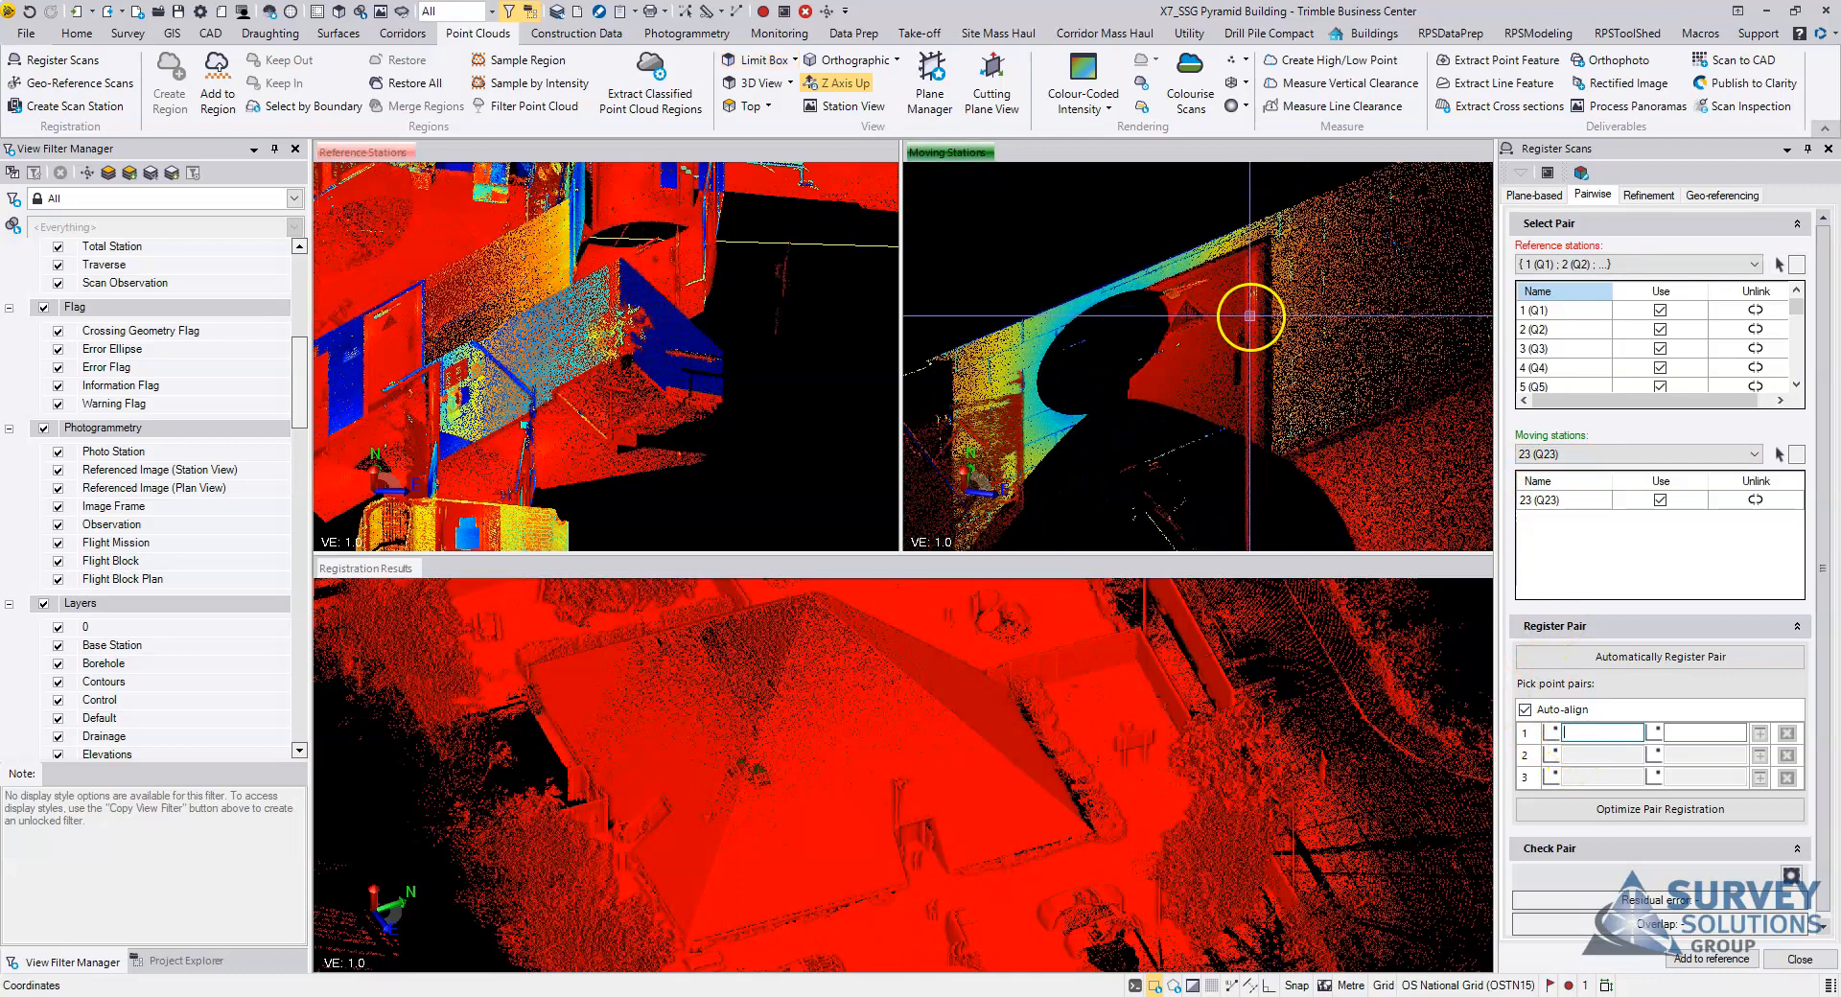
scroll(1161, 305, "up", 3)
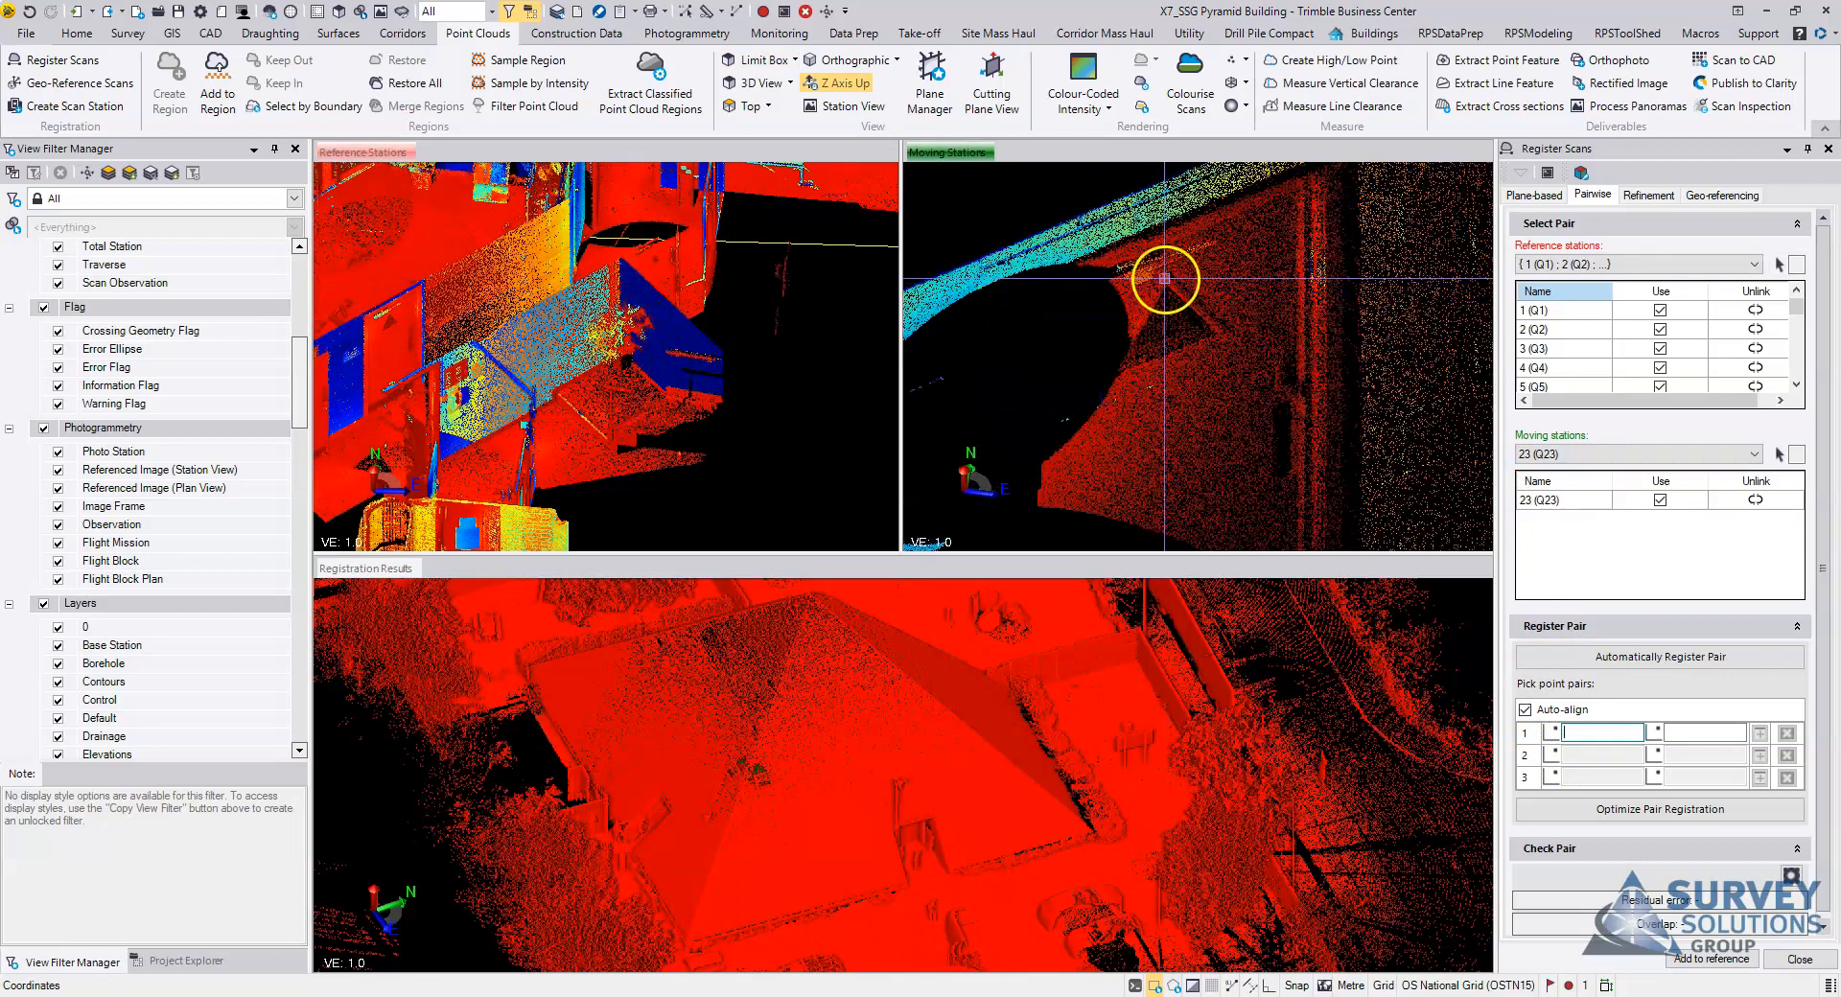
left_click(1166, 277)
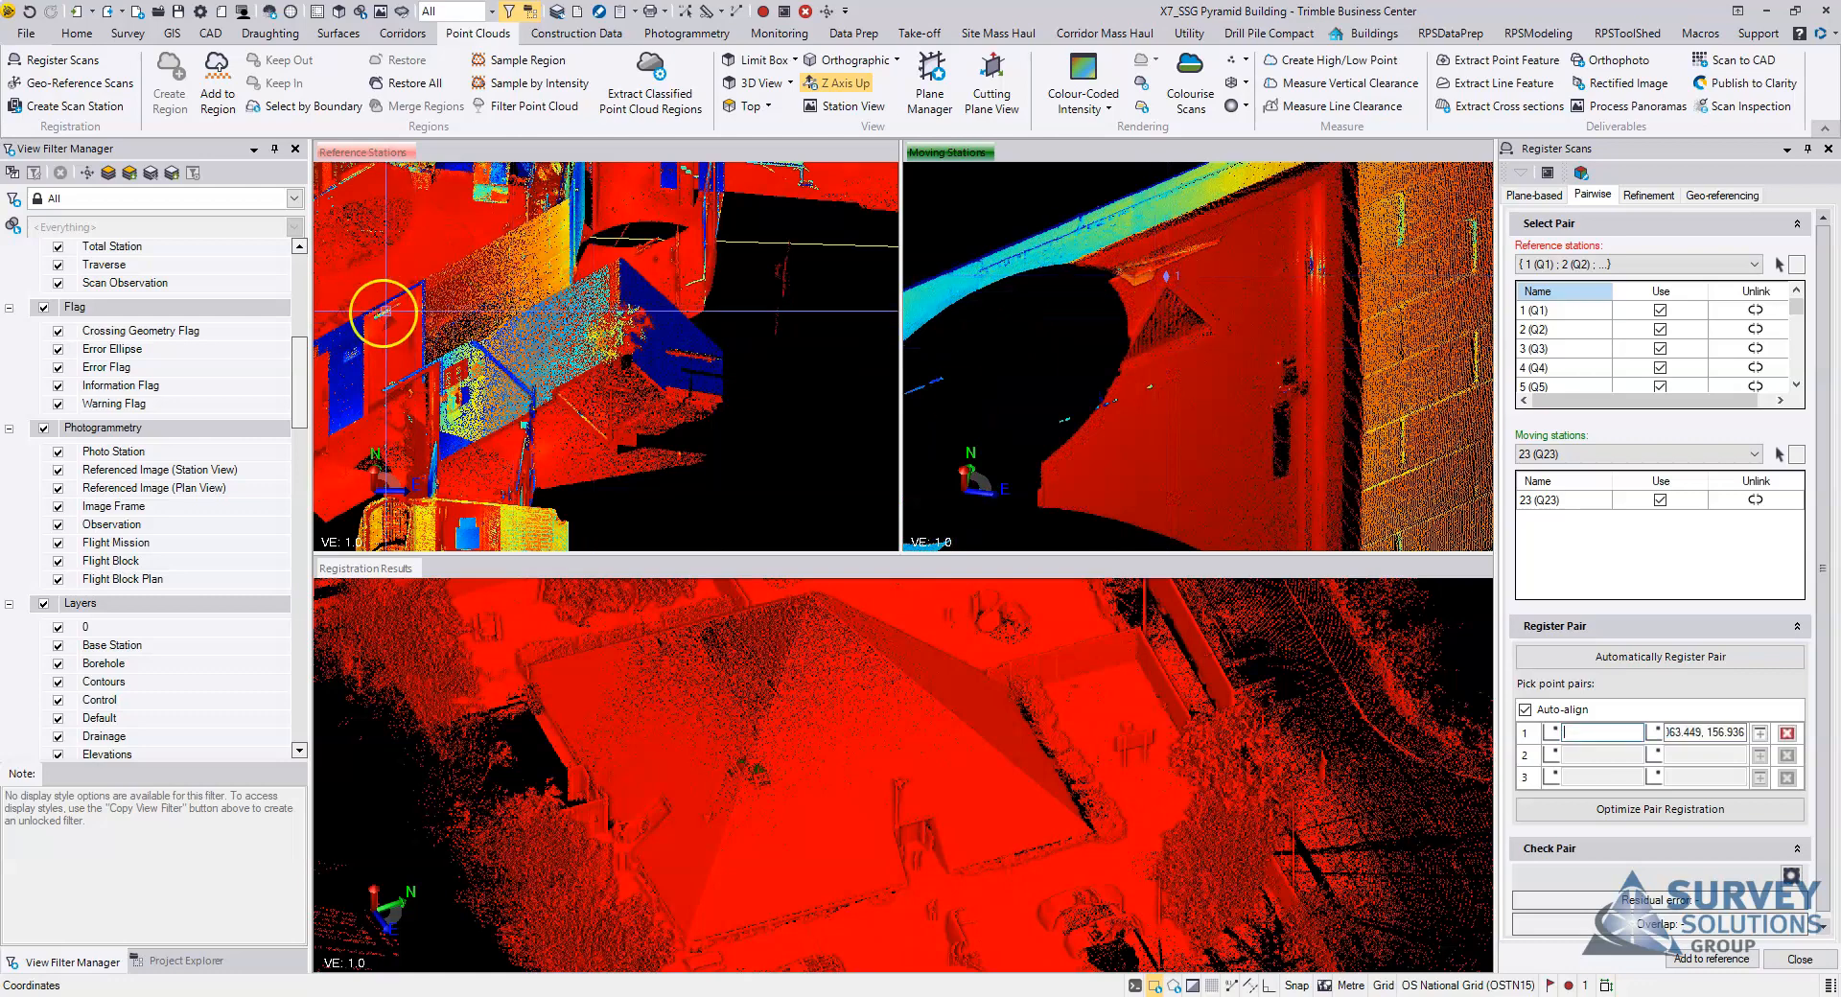
Step: Pick the matching reference point of pair 1 on the same door, just above the triangular shadow, to auto-align the scans
scroll(411, 333, "up", 6)
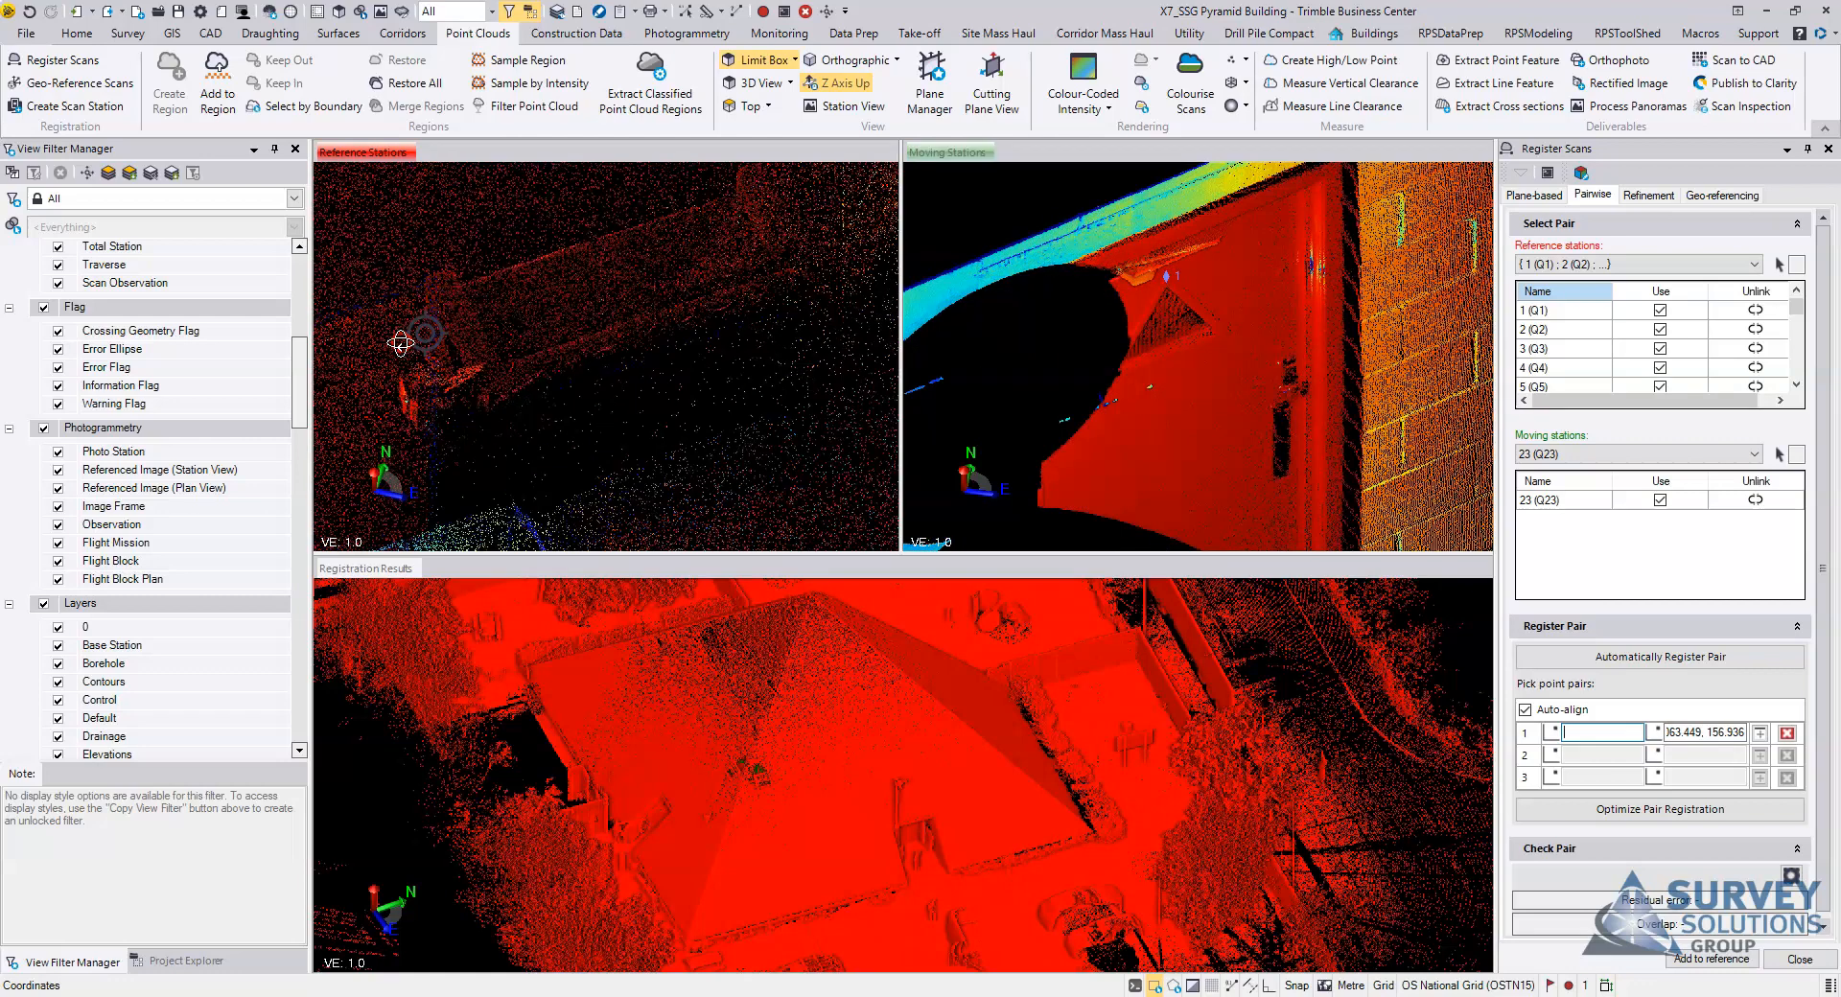
middle_click_drag(539, 334, 561, 328)
right_click_drag(466, 363, 554, 335)
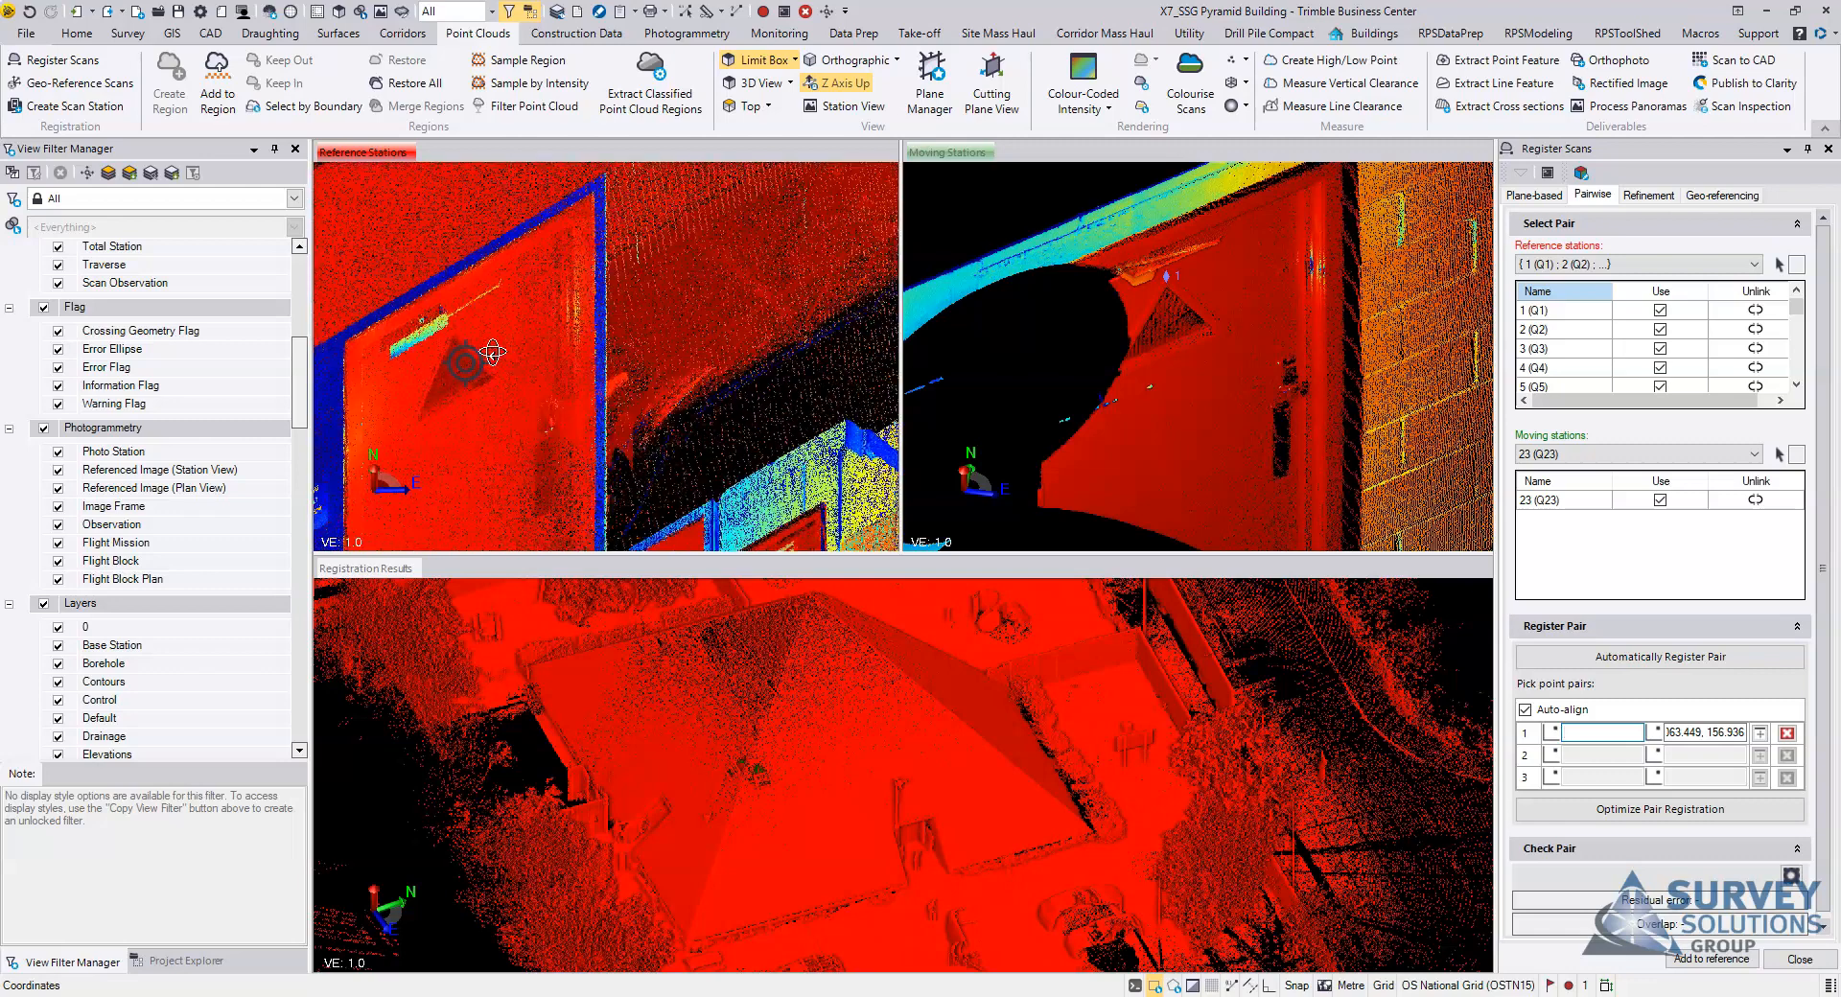
left_click(451, 320)
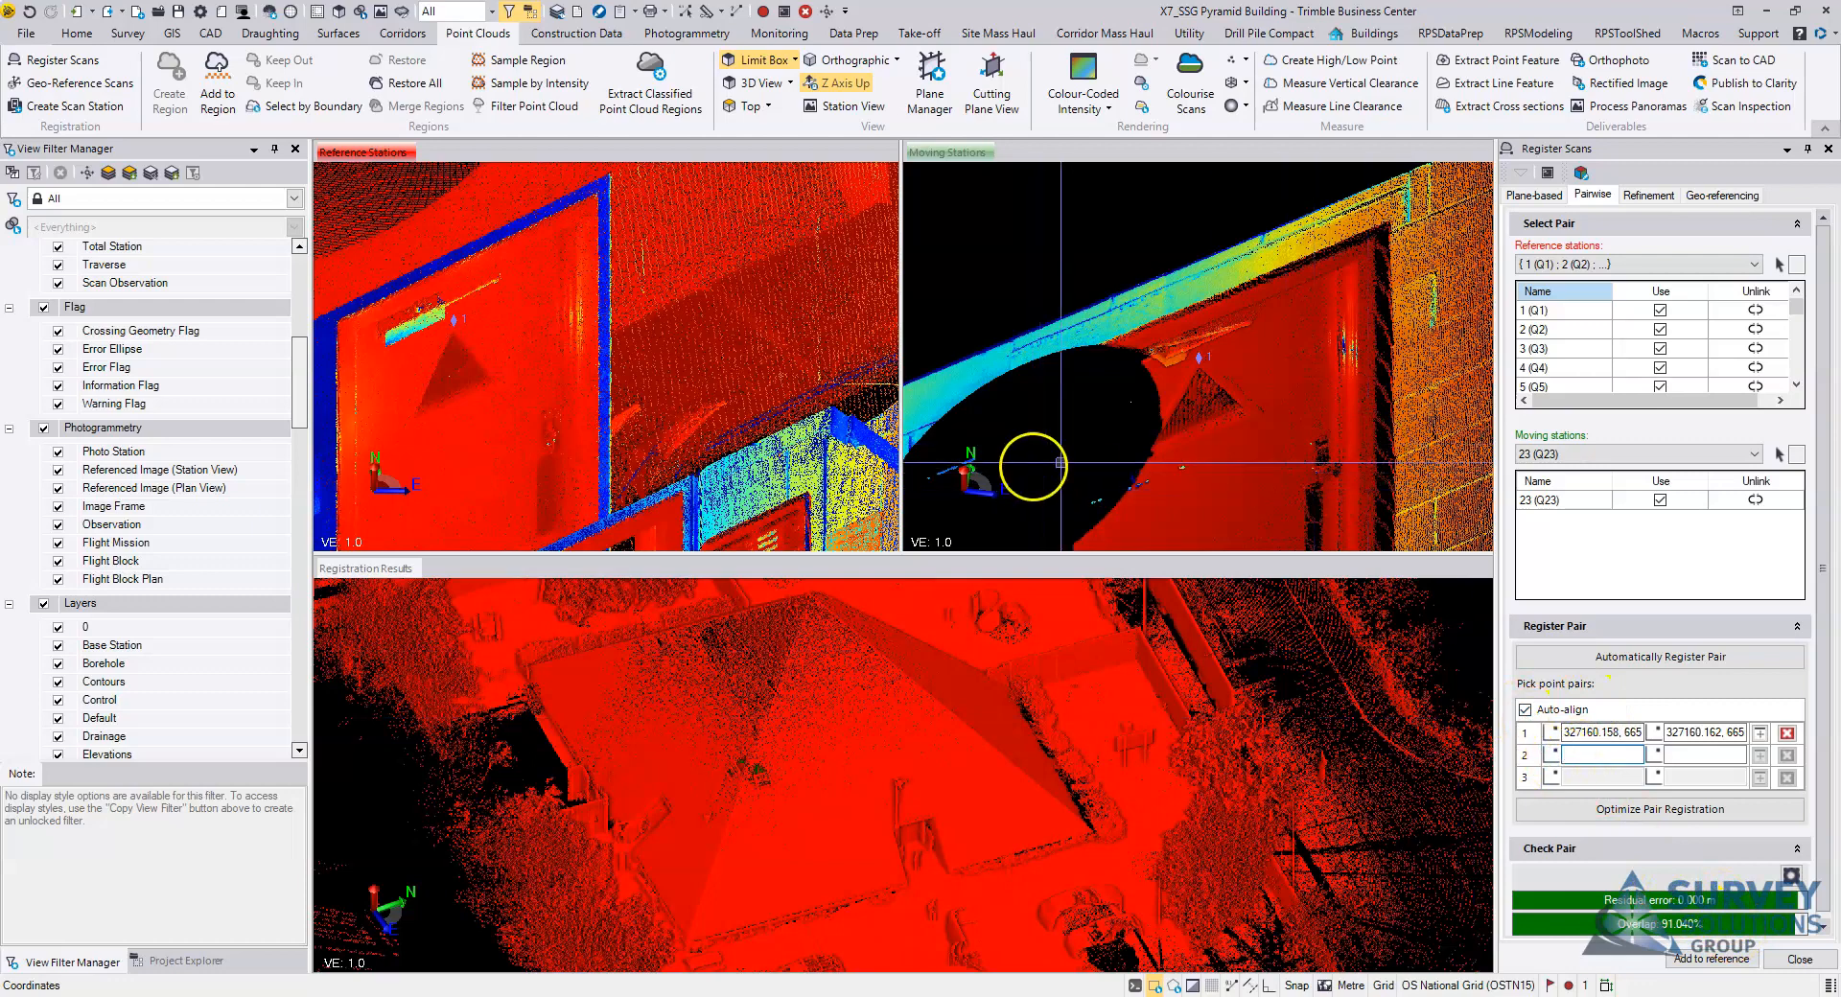
Step: Pick point pair 2 on the upper corner of the red door frame in the corridor's block wall, in both the reference and moving stations views
scroll(1045, 456, "up", 2)
scroll(975, 384, "up", 2)
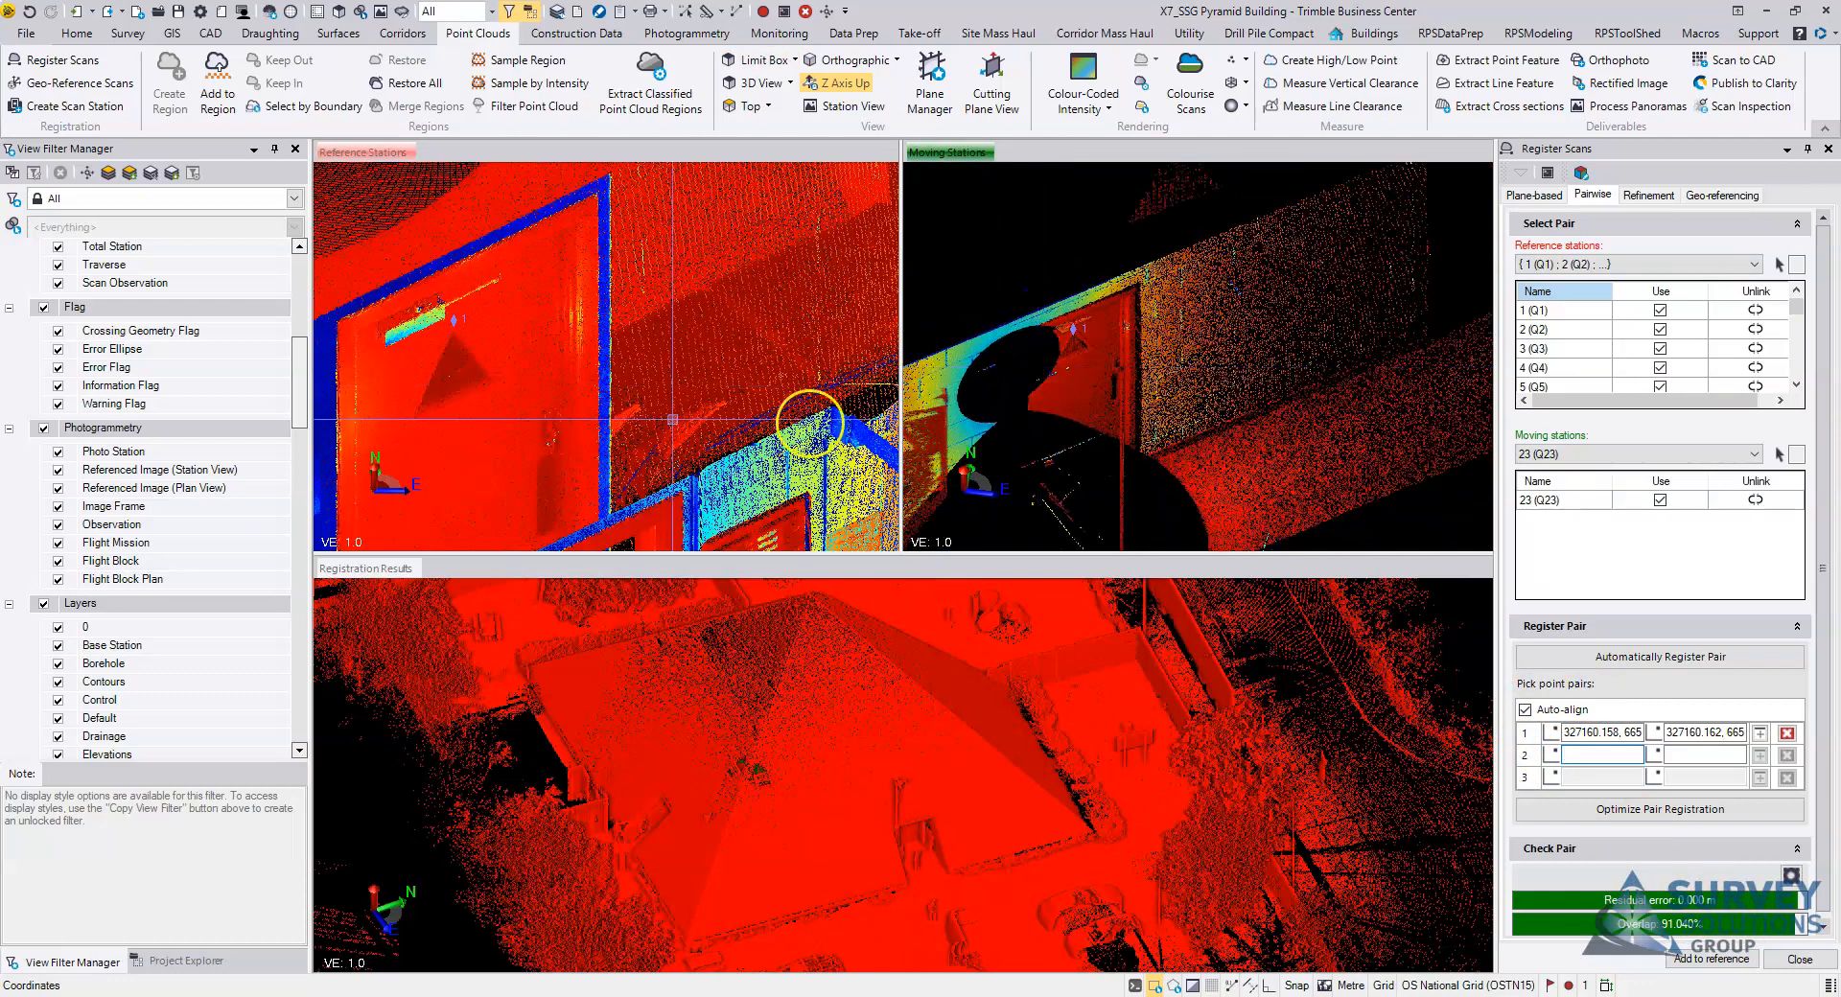
scroll(801, 431, "up", 3)
scroll(572, 403, "down", 3)
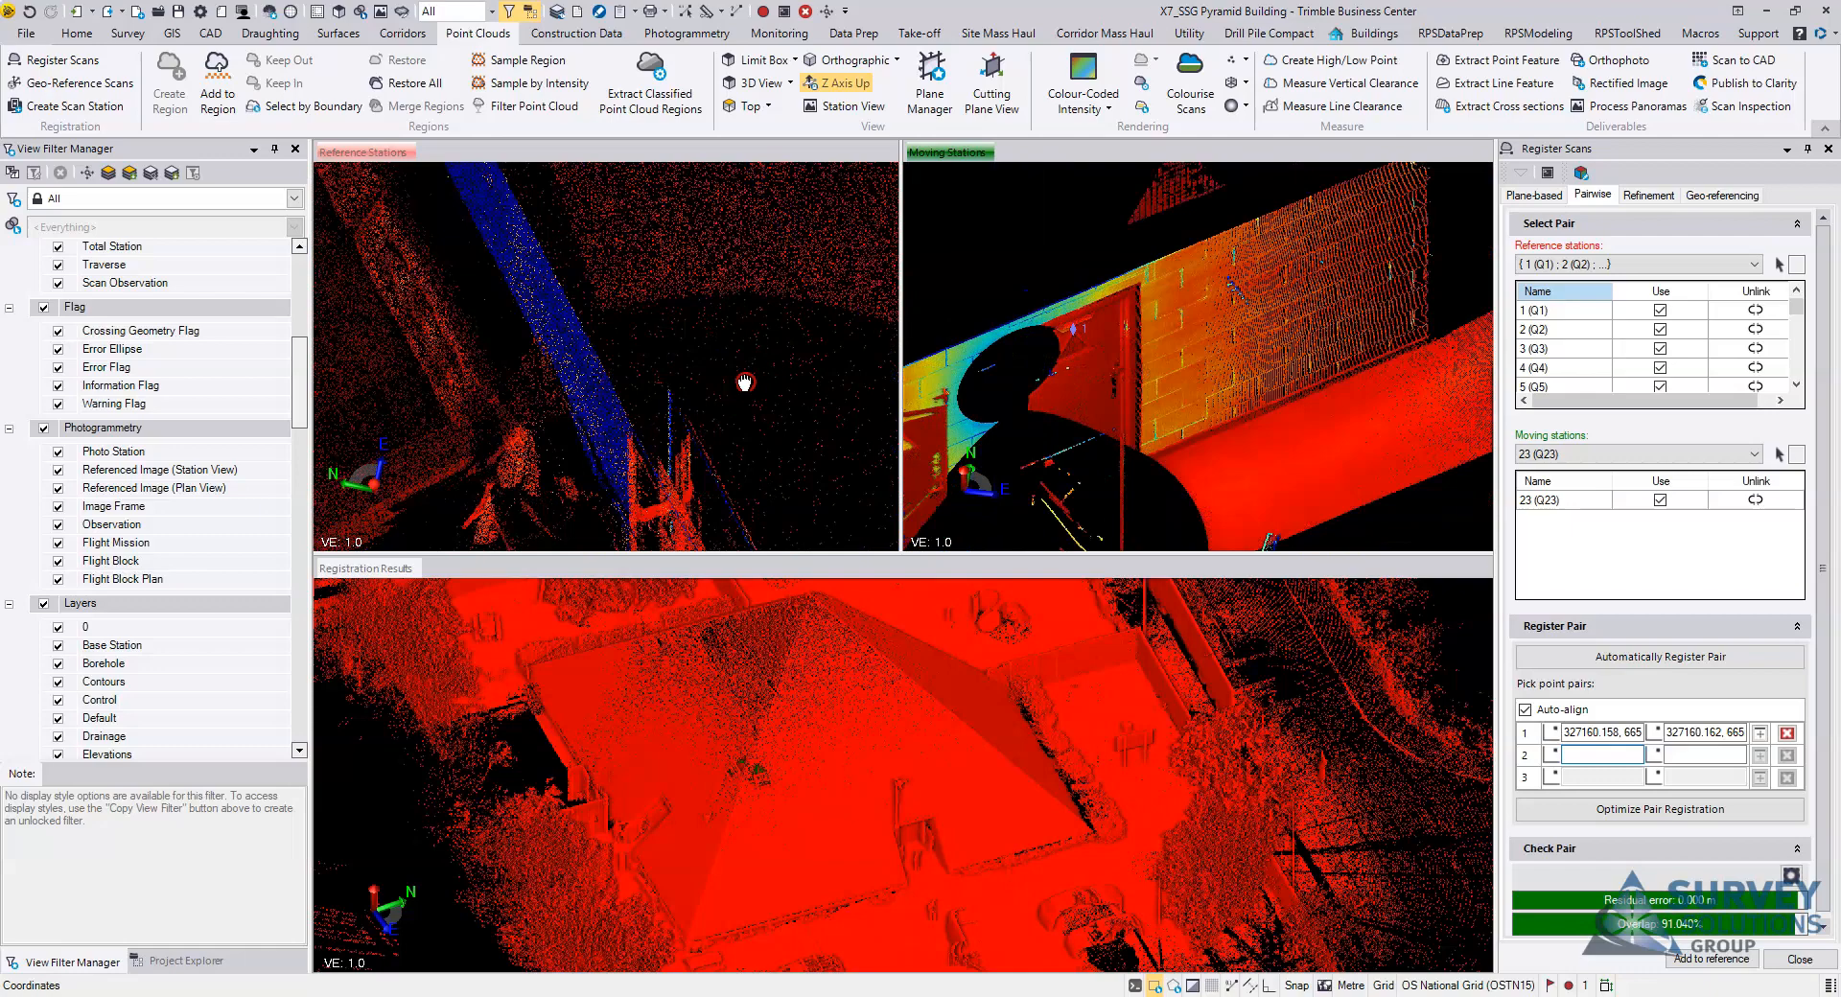
scroll(744, 383, "up", 2)
right_click_drag(1252, 402, 1366, 419)
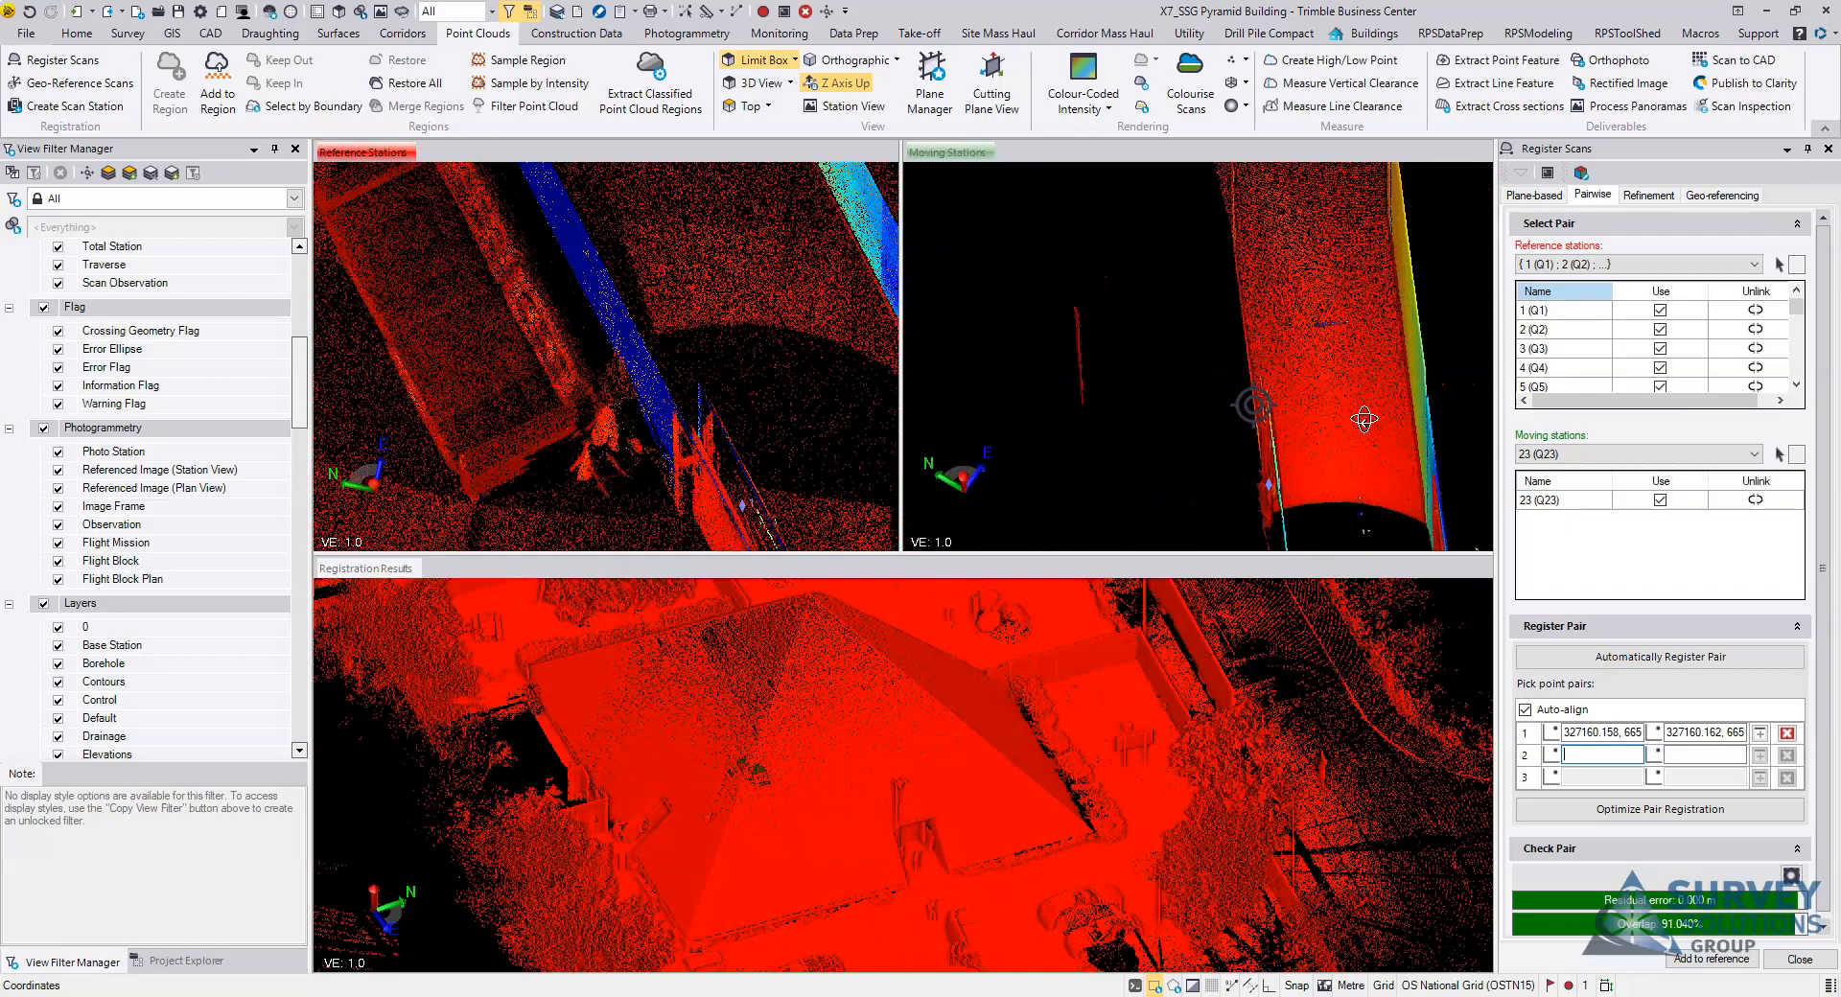
right_click_drag(1237, 409, 1286, 316)
scroll(1305, 309, "up", 2)
middle_click_drag(1345, 288, 1303, 316)
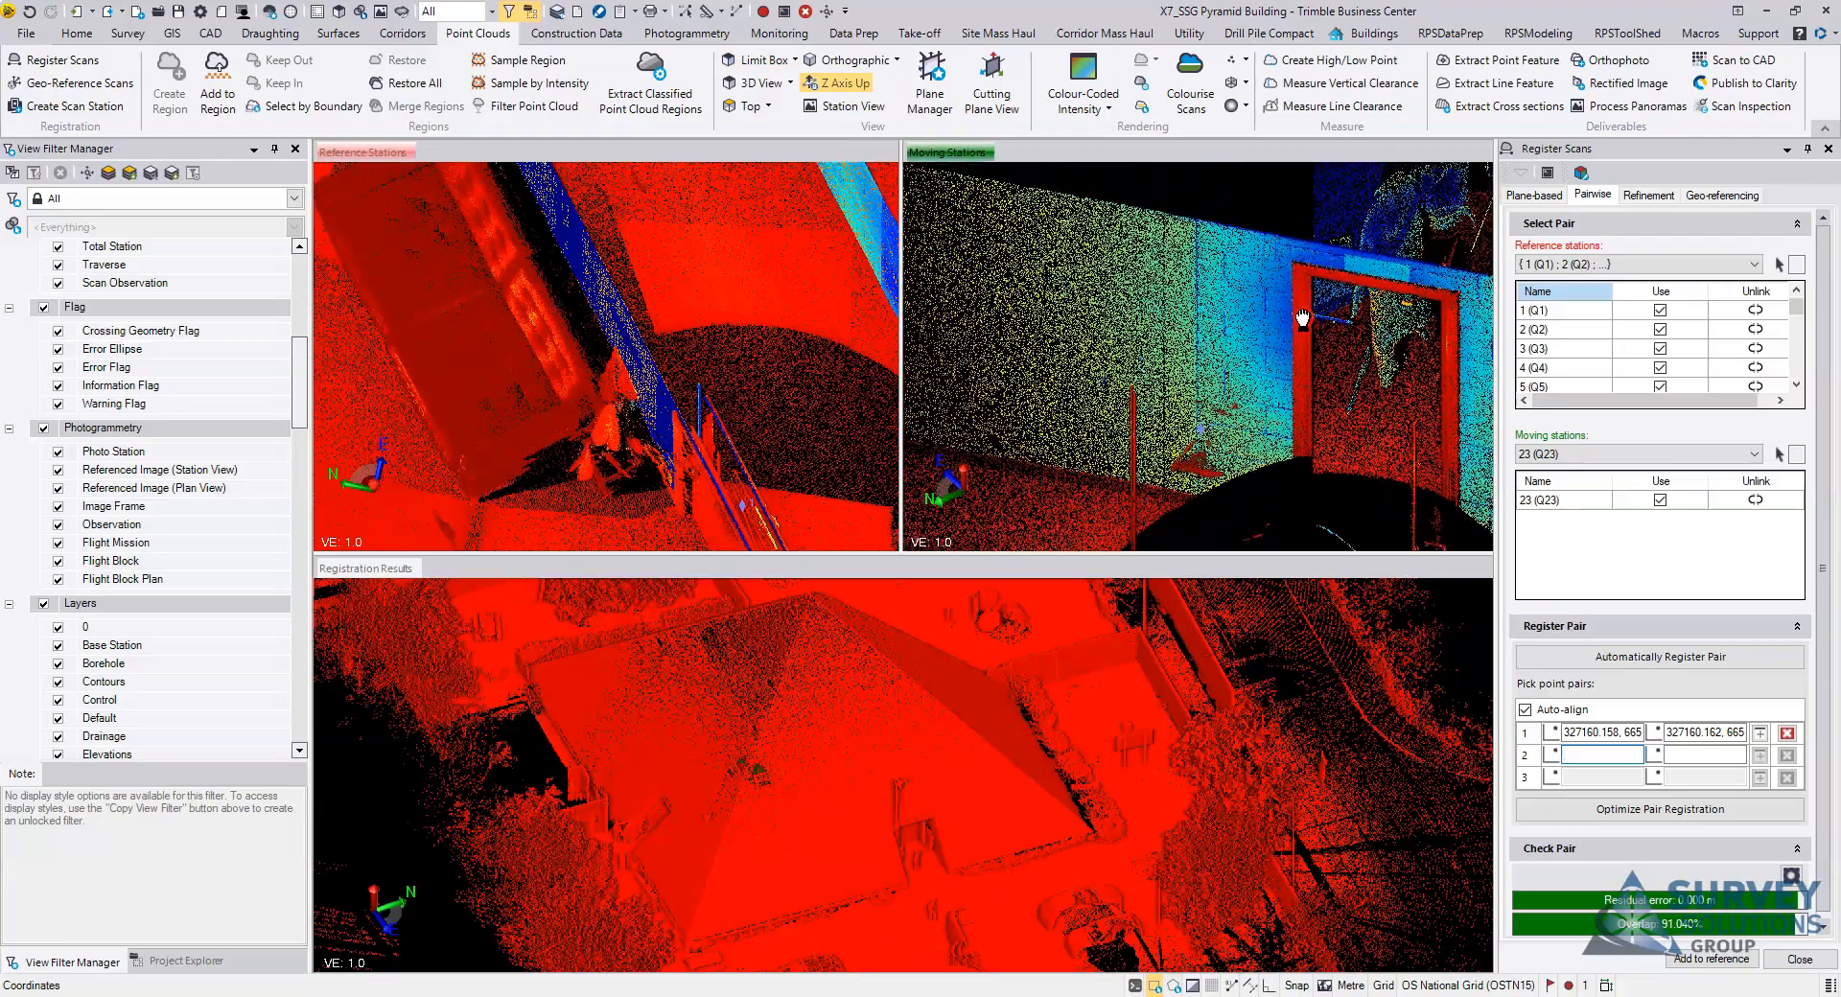
right_click_drag(804, 377, 752, 382)
middle_click_drag(685, 423, 769, 401)
mouse_move(769, 401)
right_mouse_down()
mouse_move(710, 446)
mouse_move(745, 407)
right_mouse_up()
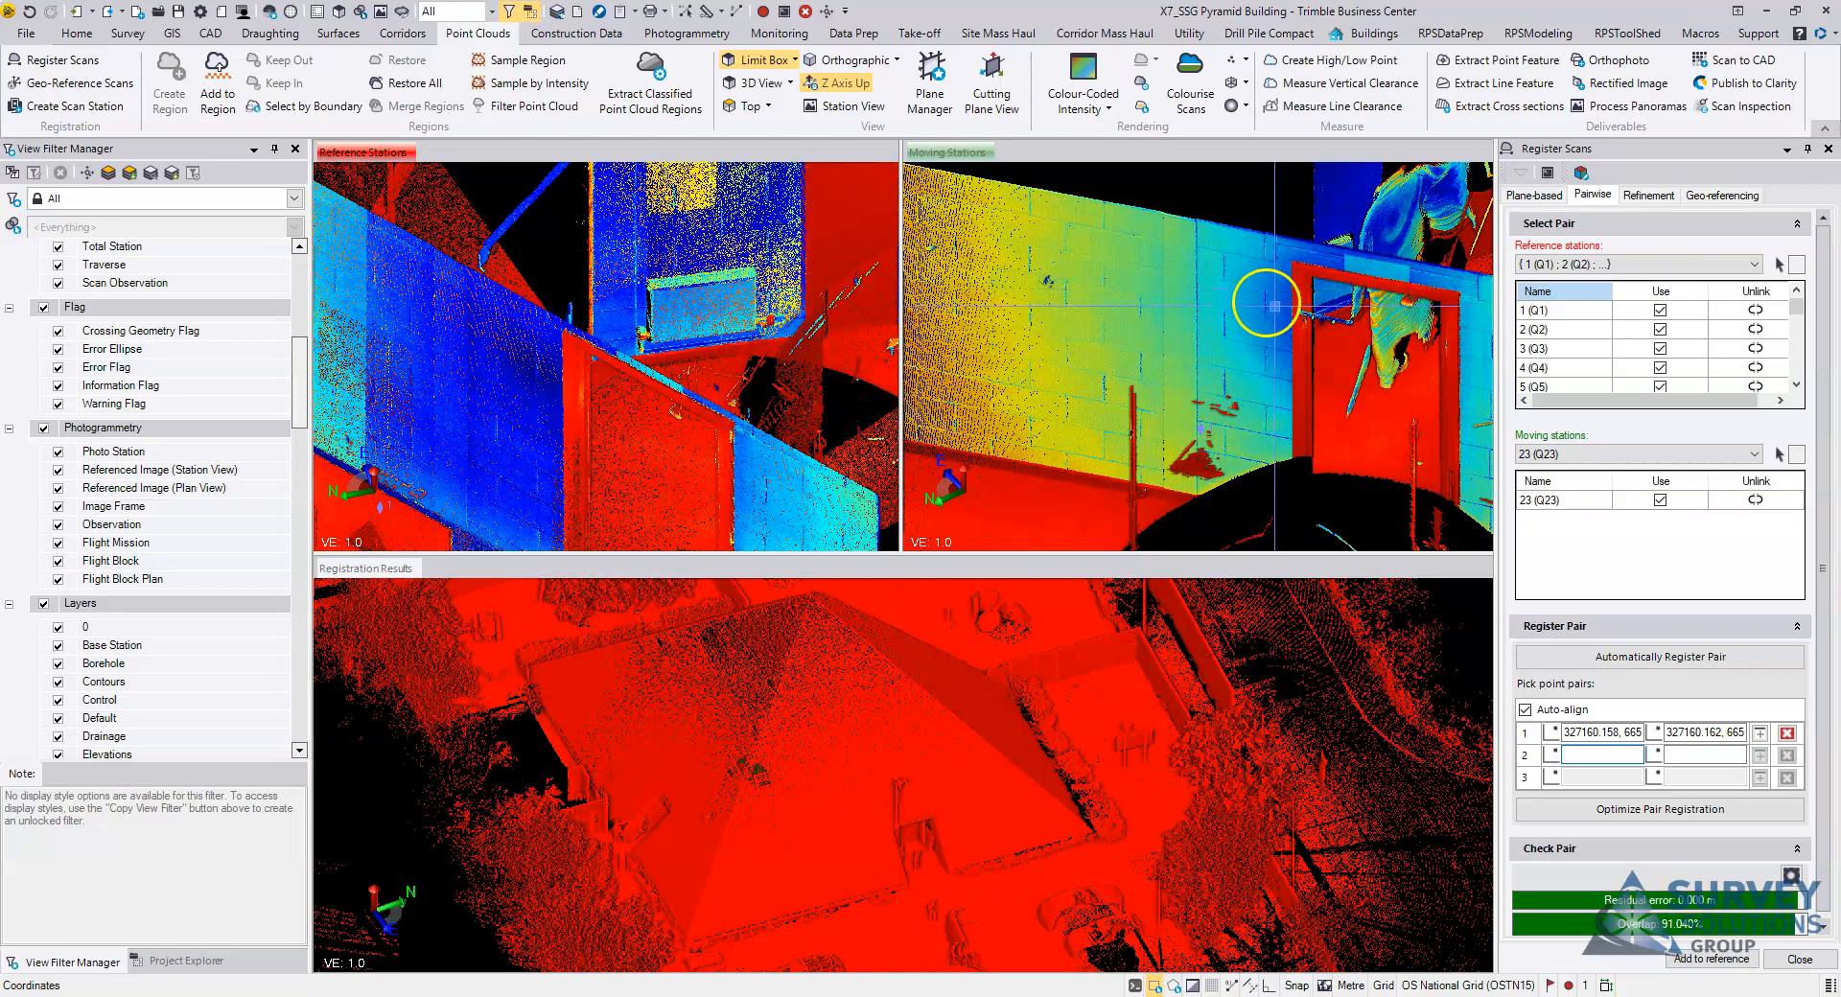
scroll(1053, 328, "up", 3)
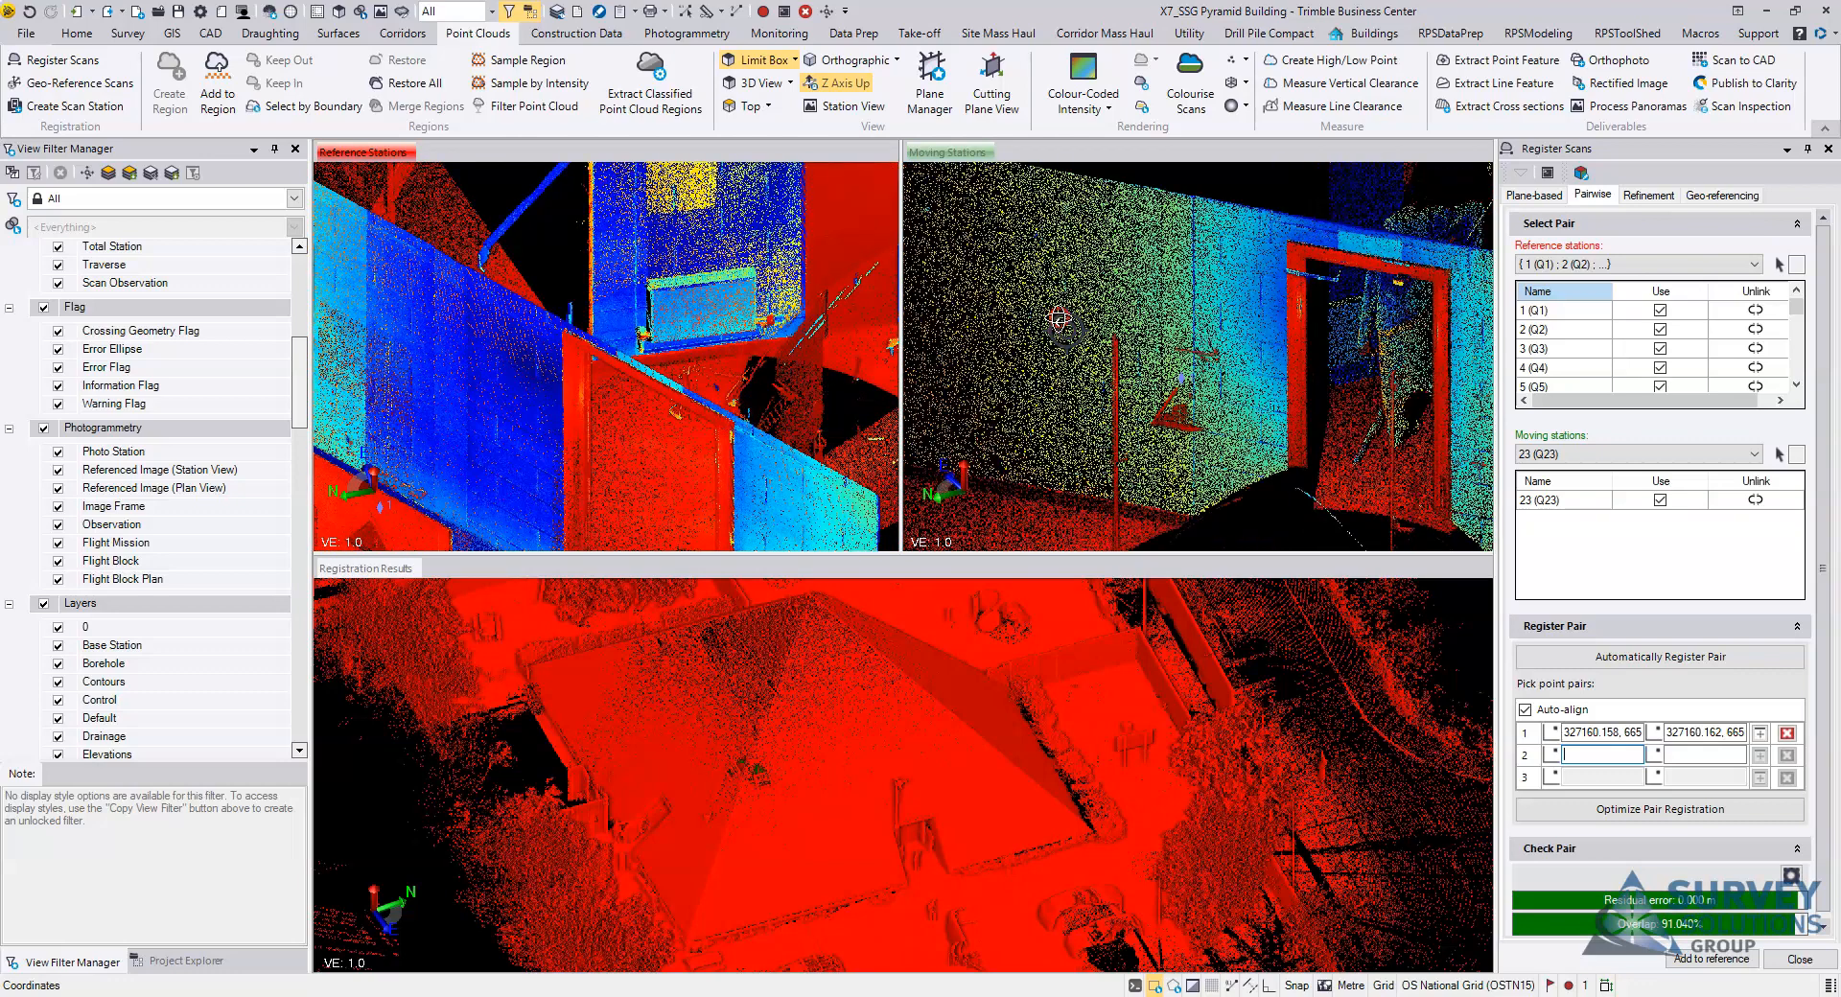
left_click(579, 357)
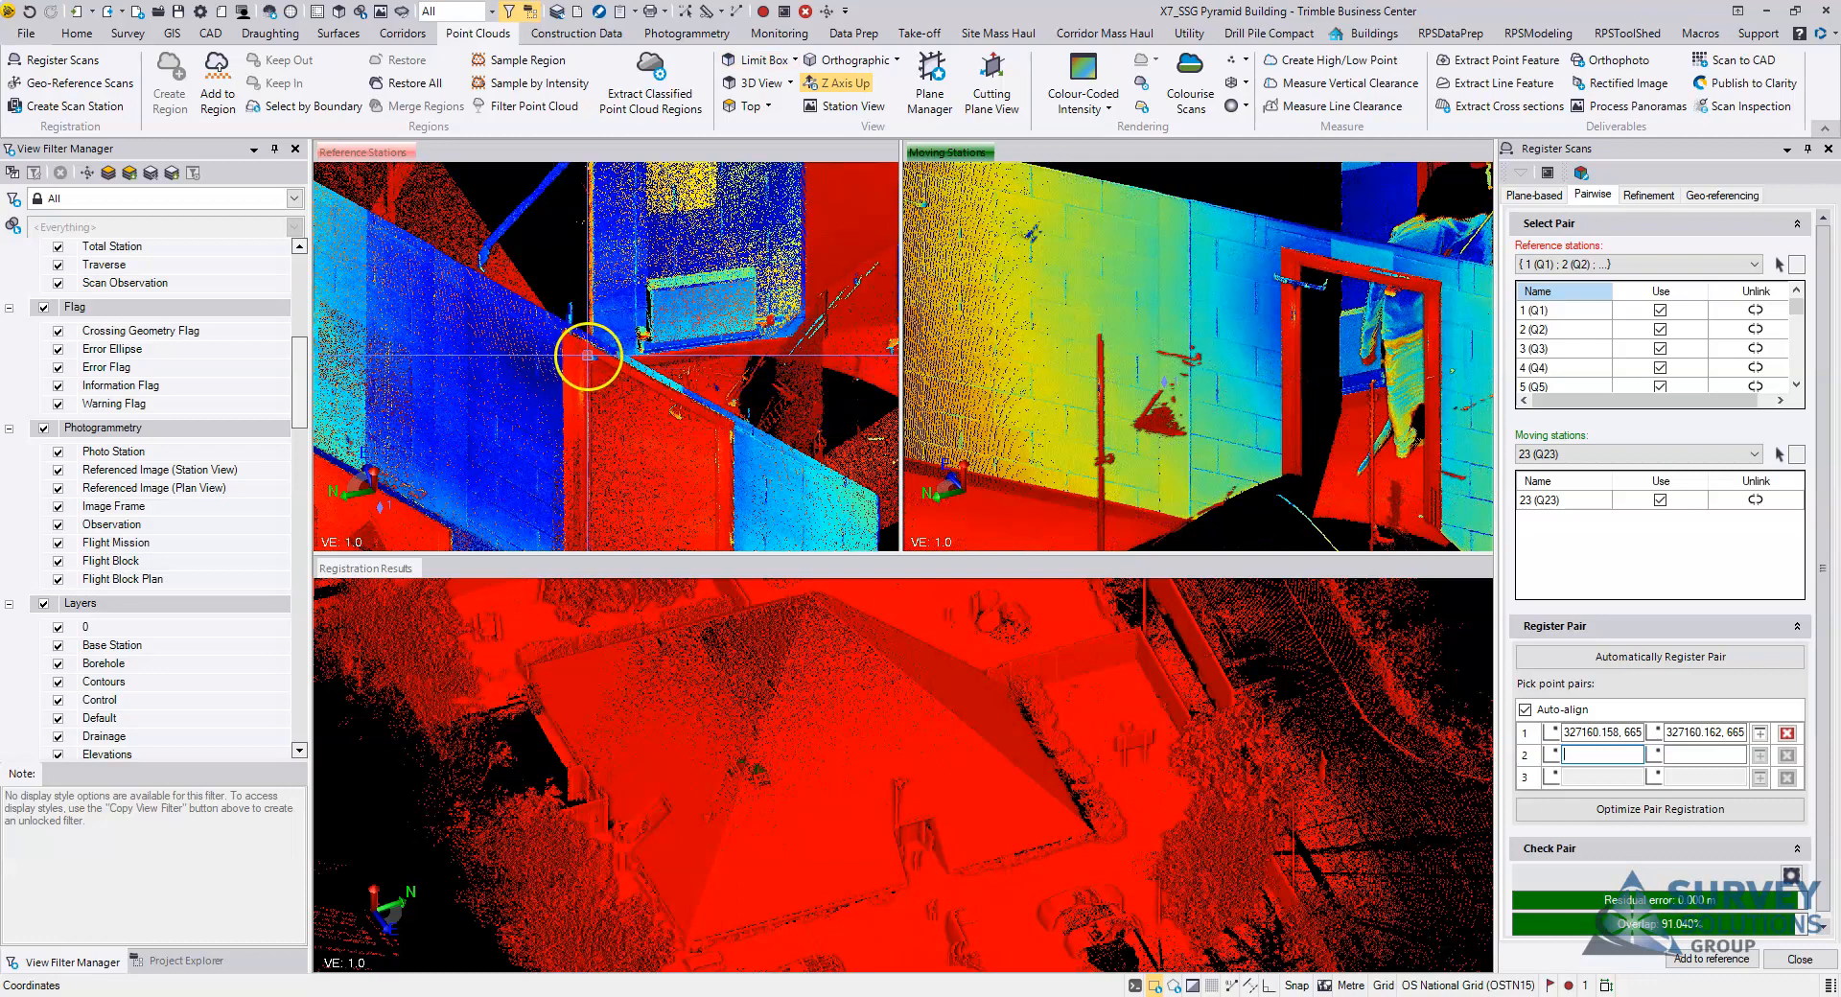
left_click(1300, 264)
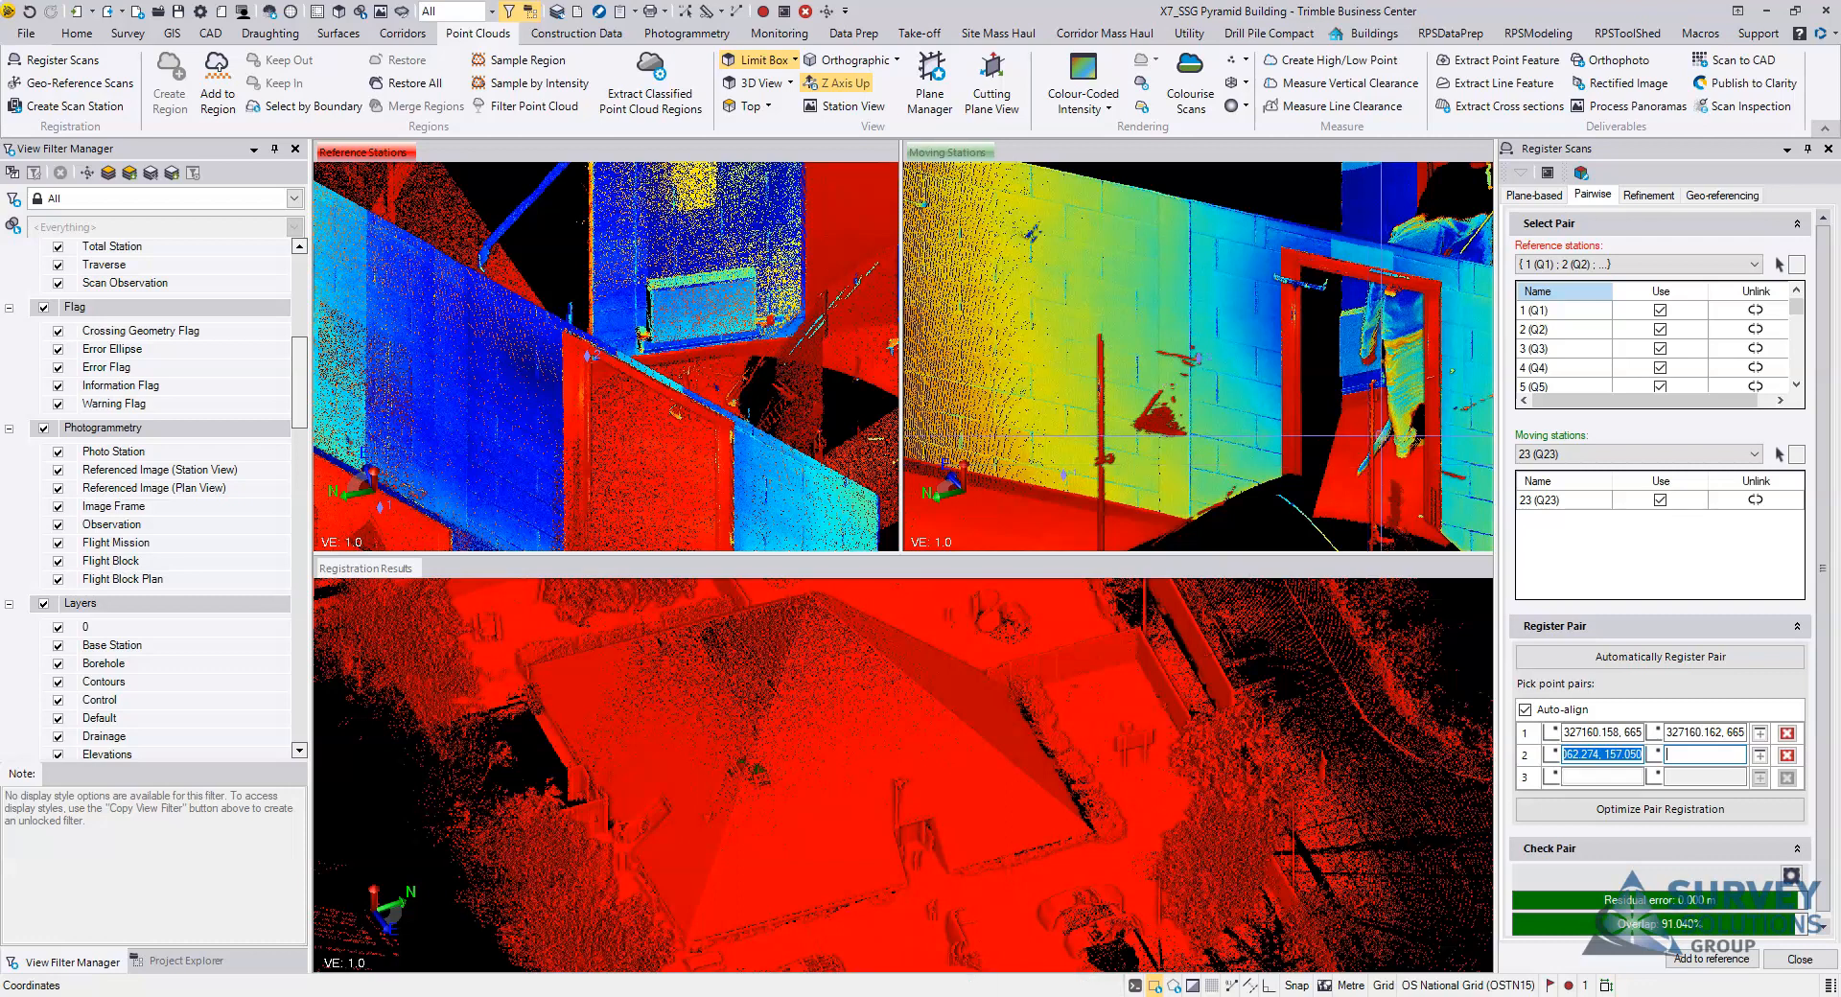
left_click(1373, 436)
Step: Check the residual error and overlap of the registered pair for station 23 (Q23)
left_click(1595, 895)
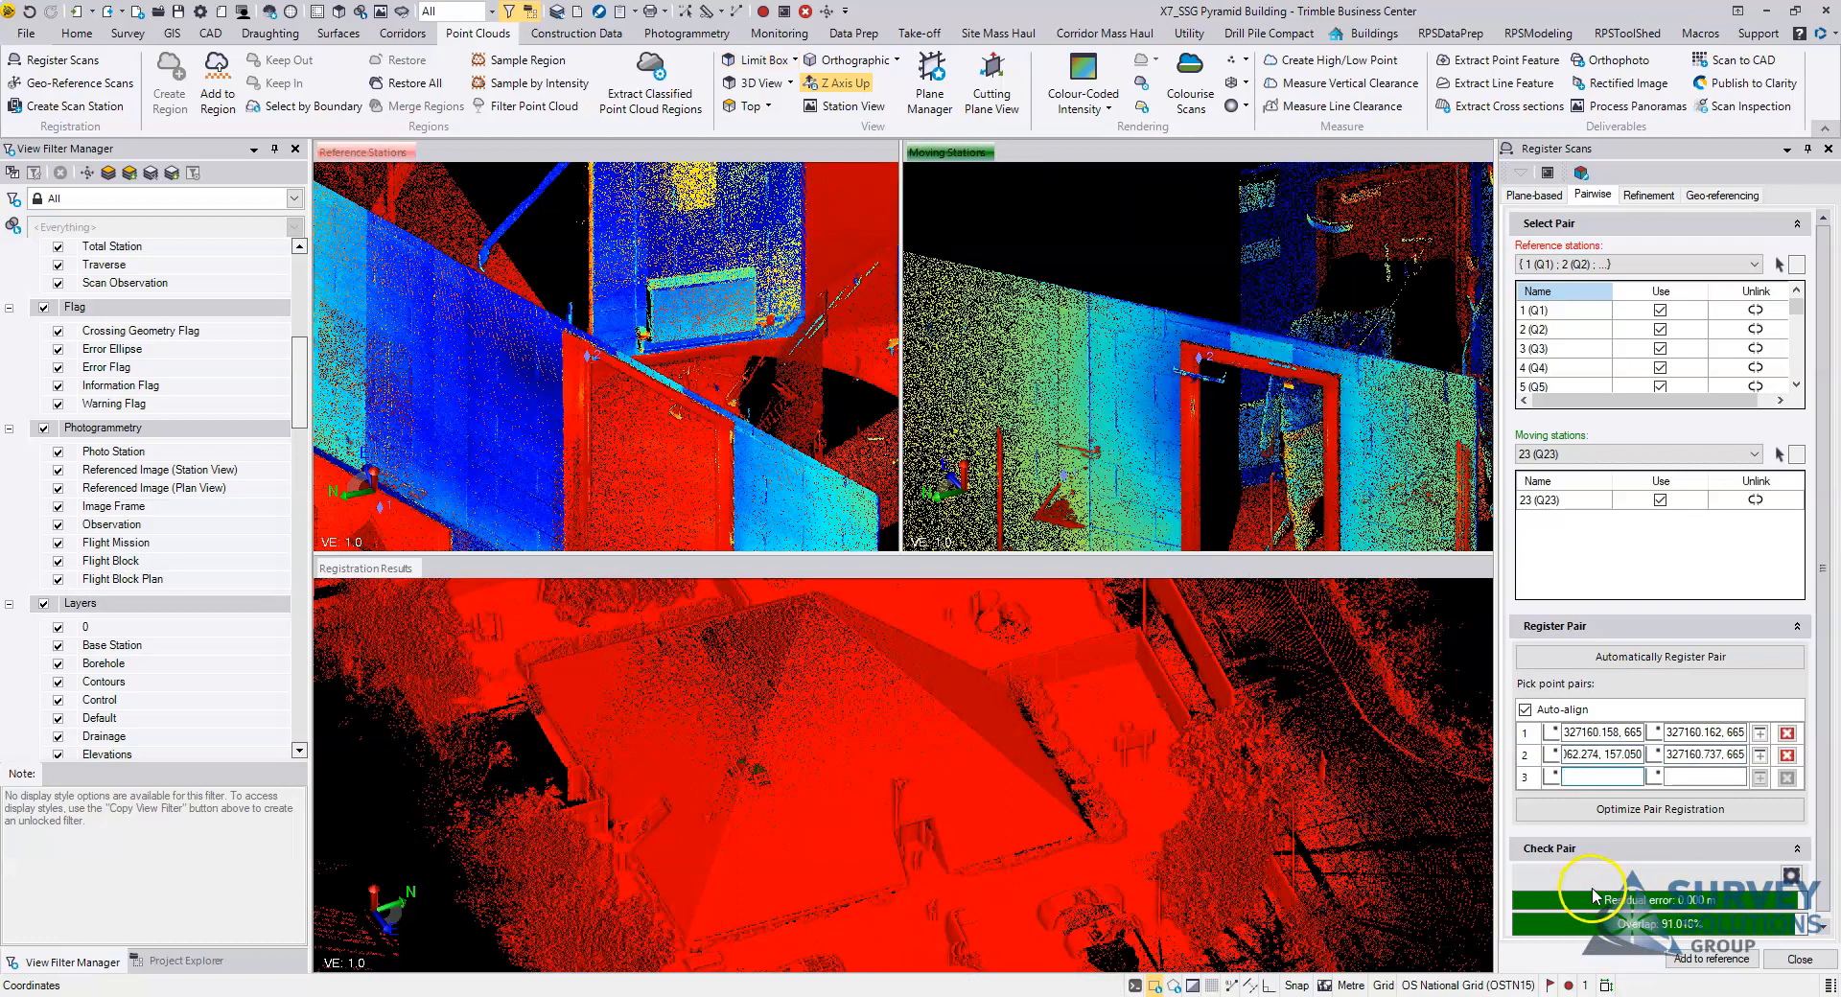
left_click(1553, 850)
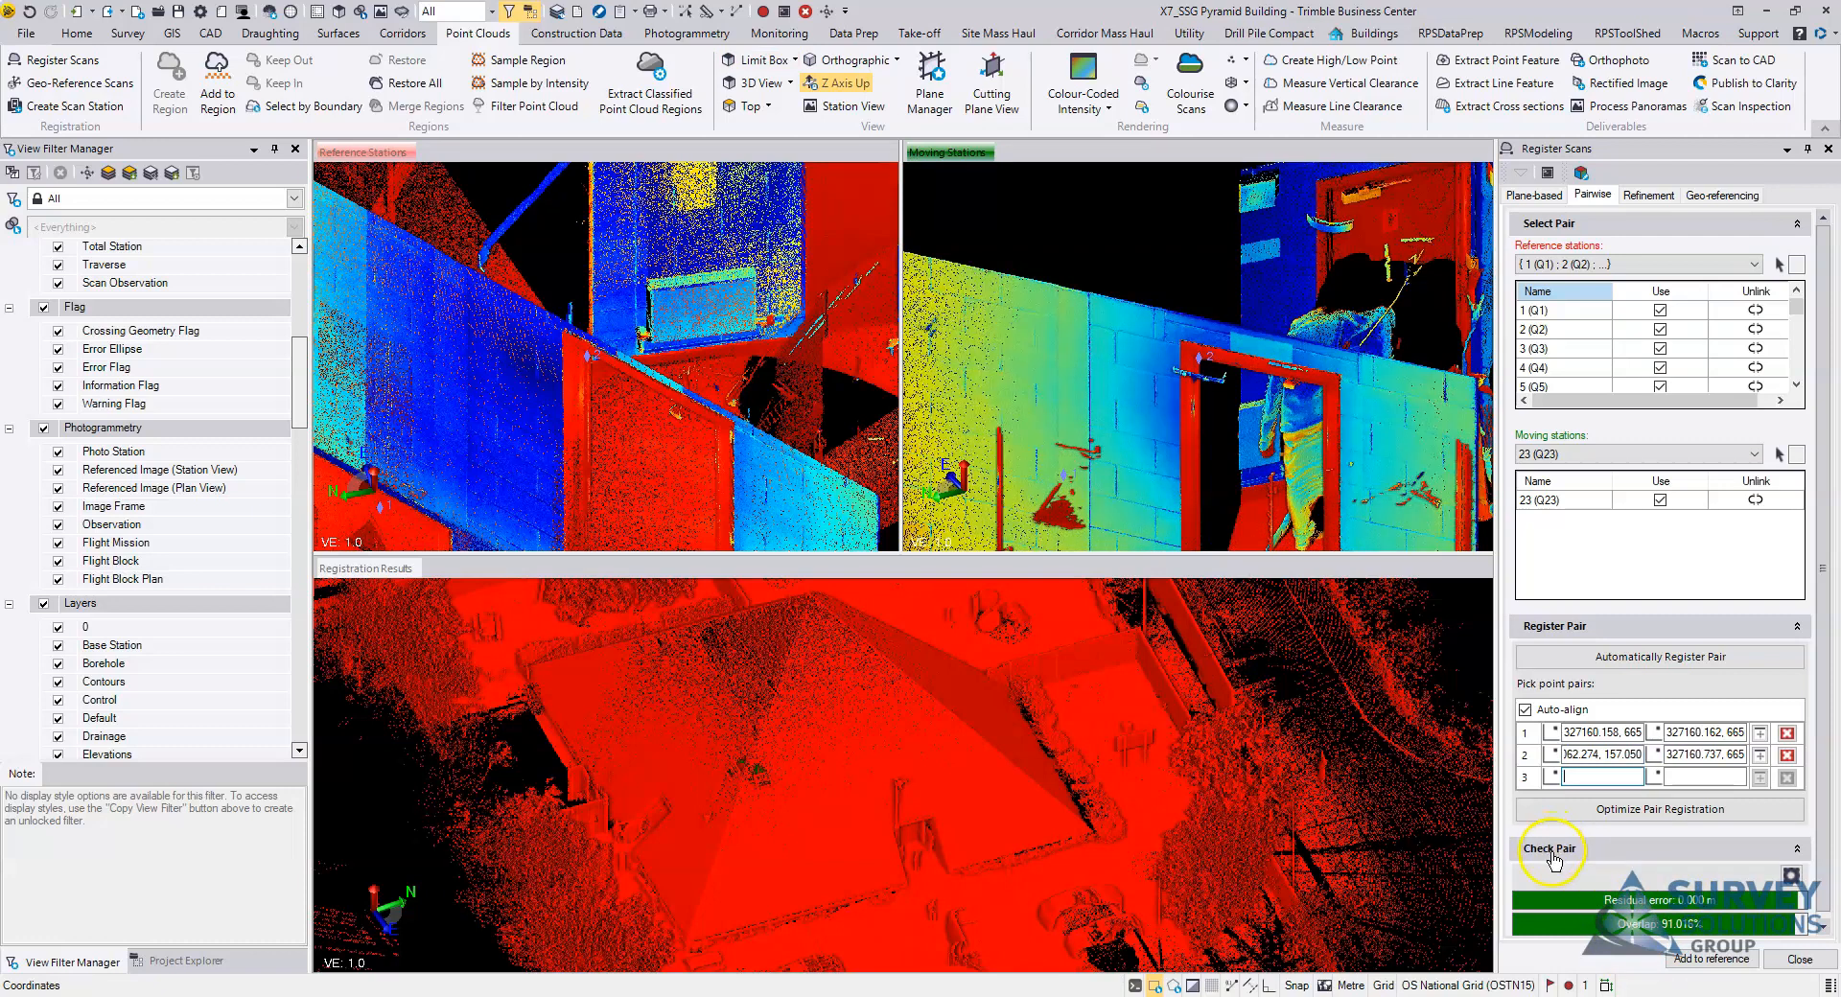
left_click(1792, 876)
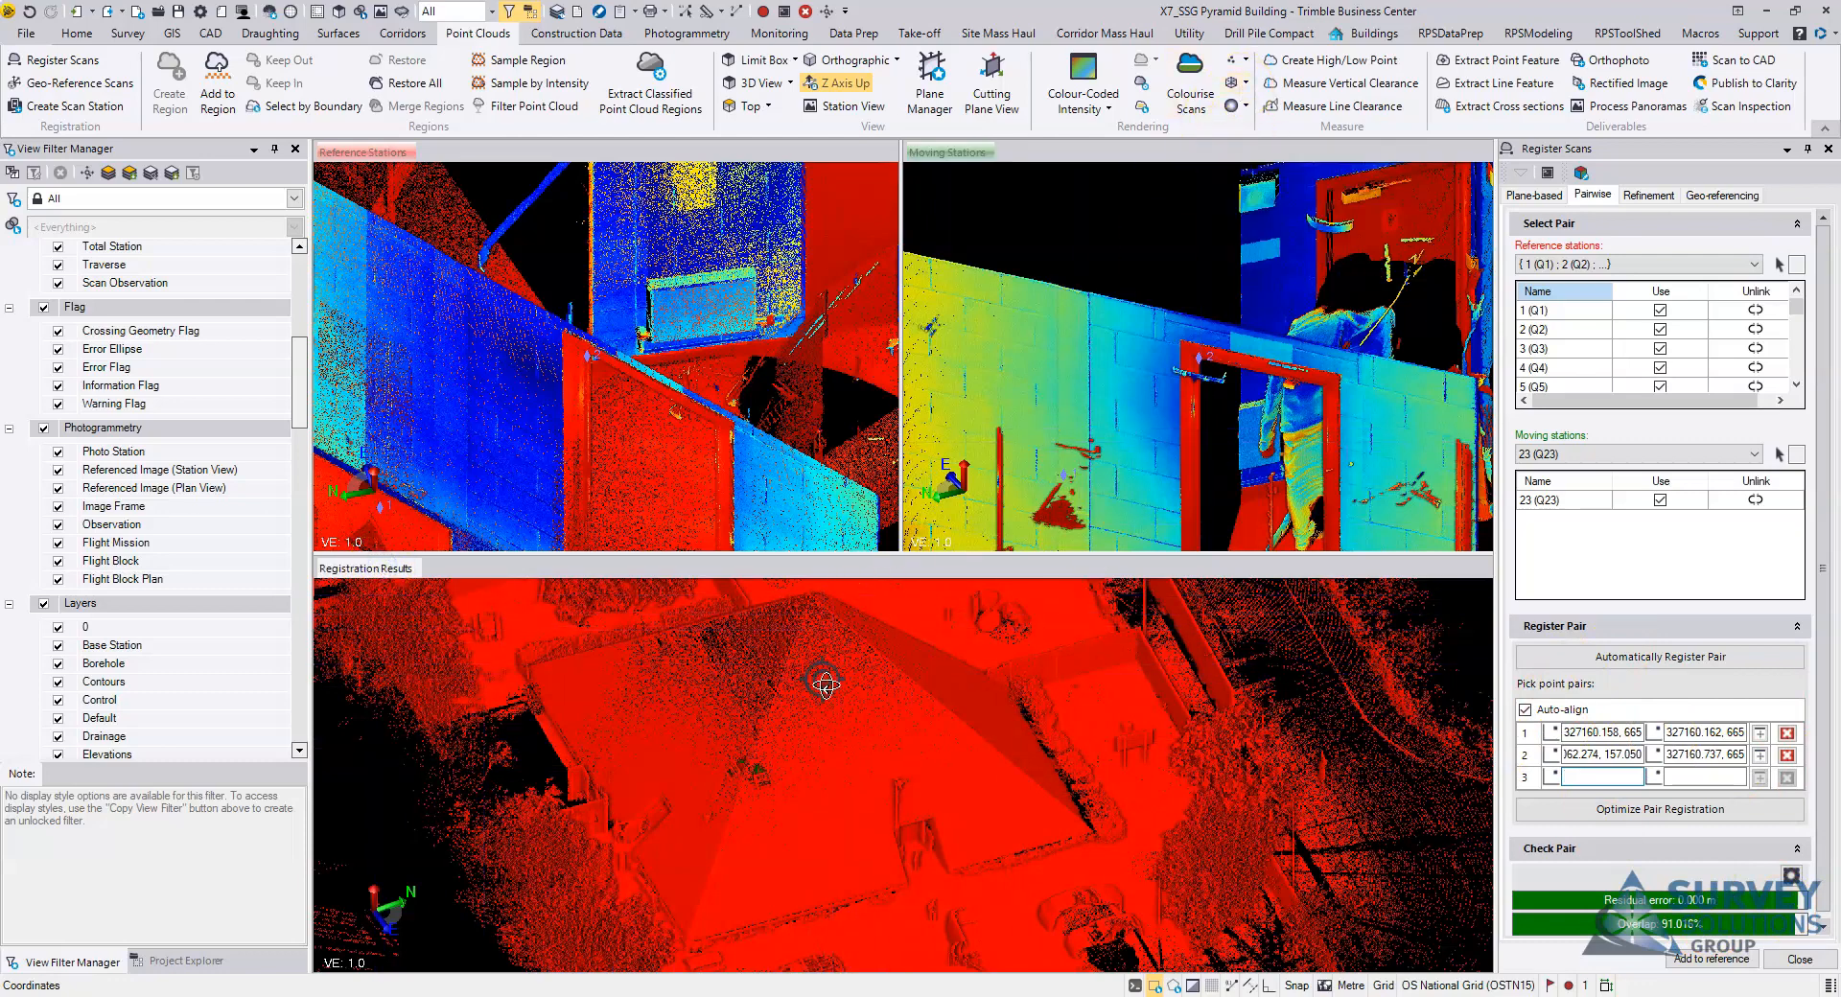
Step: Crop the registration results to the corridor area with a limit box at origin 327167.479, 665068.082 and elevation 153.513
scroll(822, 678, "up", 3)
middle_click_drag(873, 699, 872, 703)
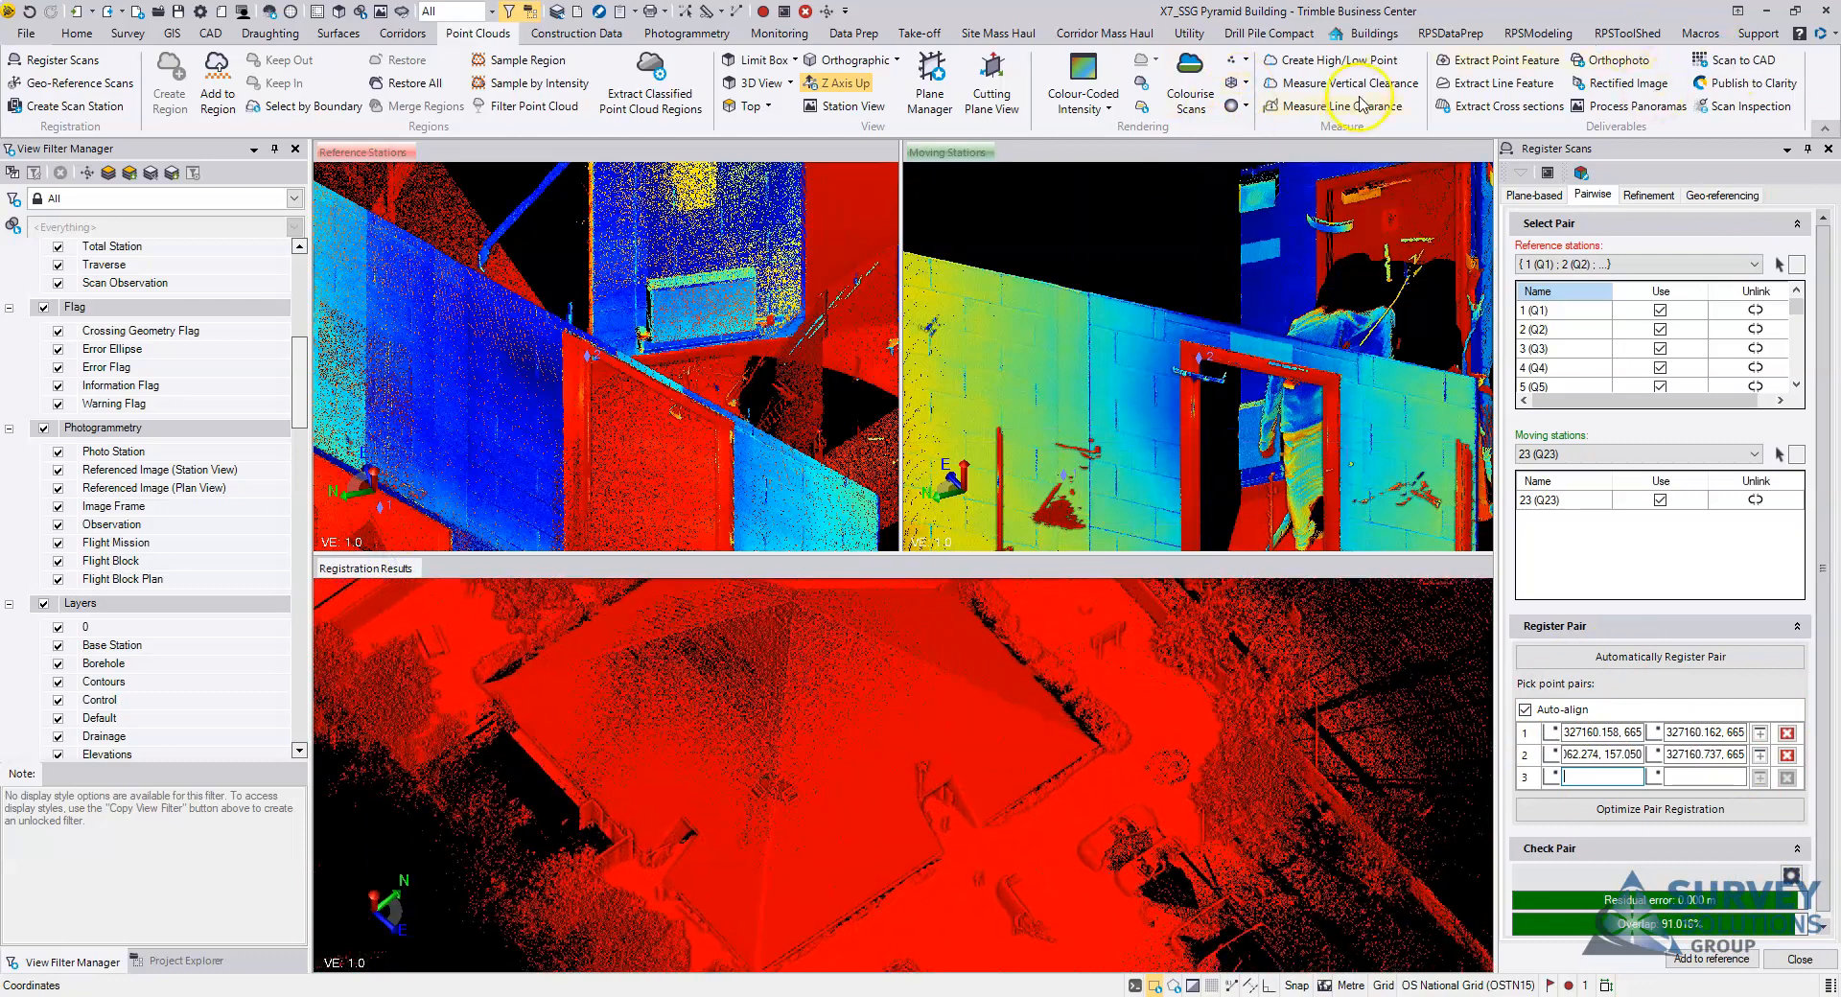
left_click(1582, 175)
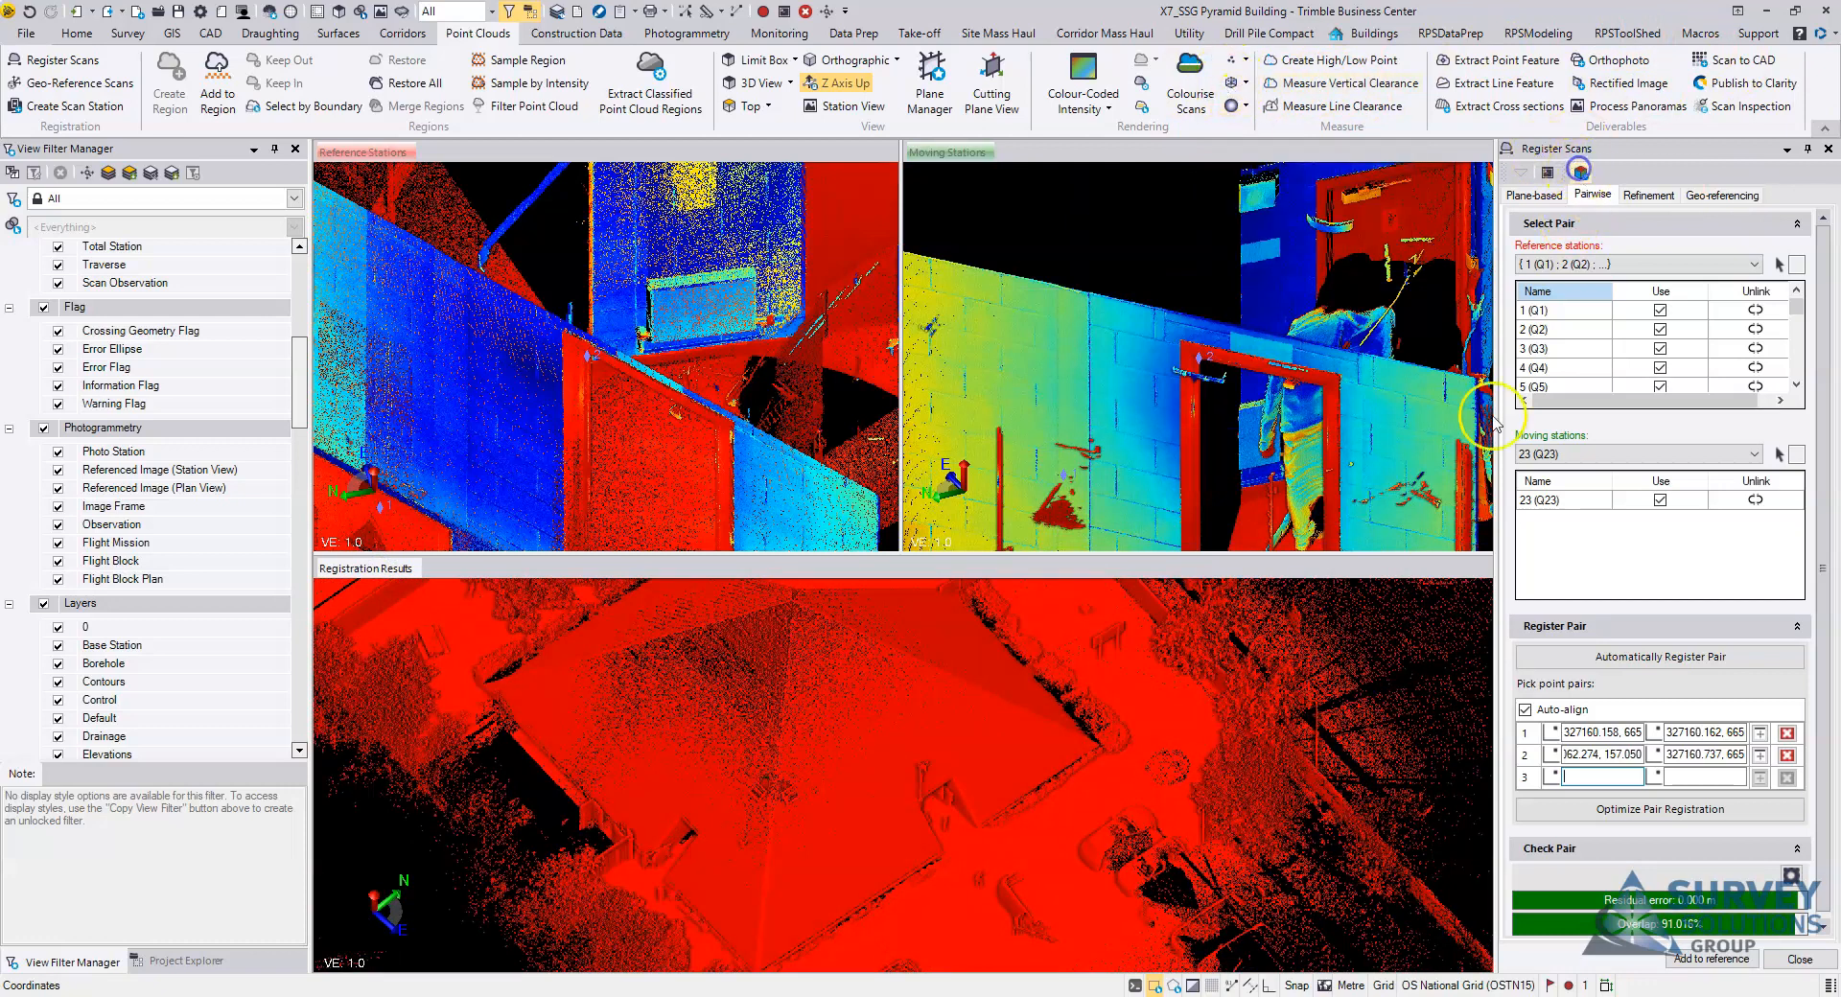
middle_click_drag(910, 652, 841, 804)
left_click_drag(846, 808, 877, 827)
middle_click_drag(806, 787, 953, 784)
scroll(954, 783, "up", 6)
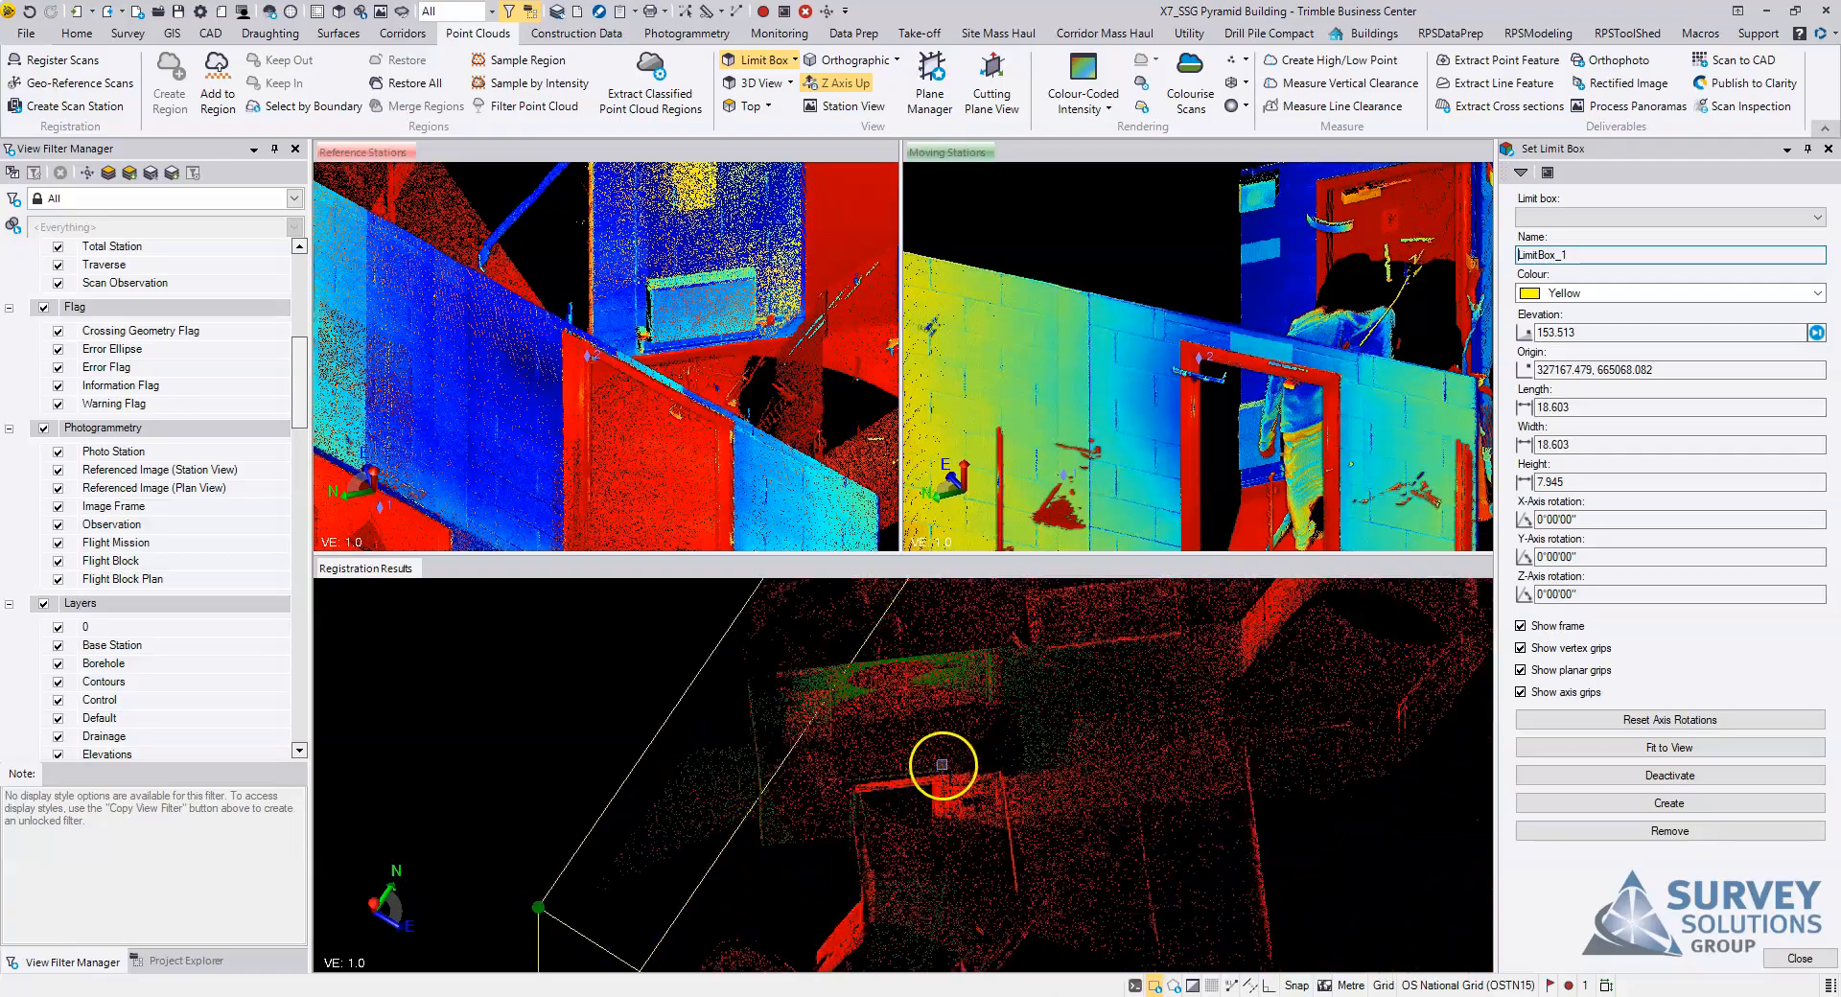
Step: Examine how the green station 23 points fit the red reference walls along the corridor from above, and leave the limit box settings
scroll(867, 752, "up", 2)
scroll(821, 718, "up", 2)
middle_click_drag(821, 718, 831, 790)
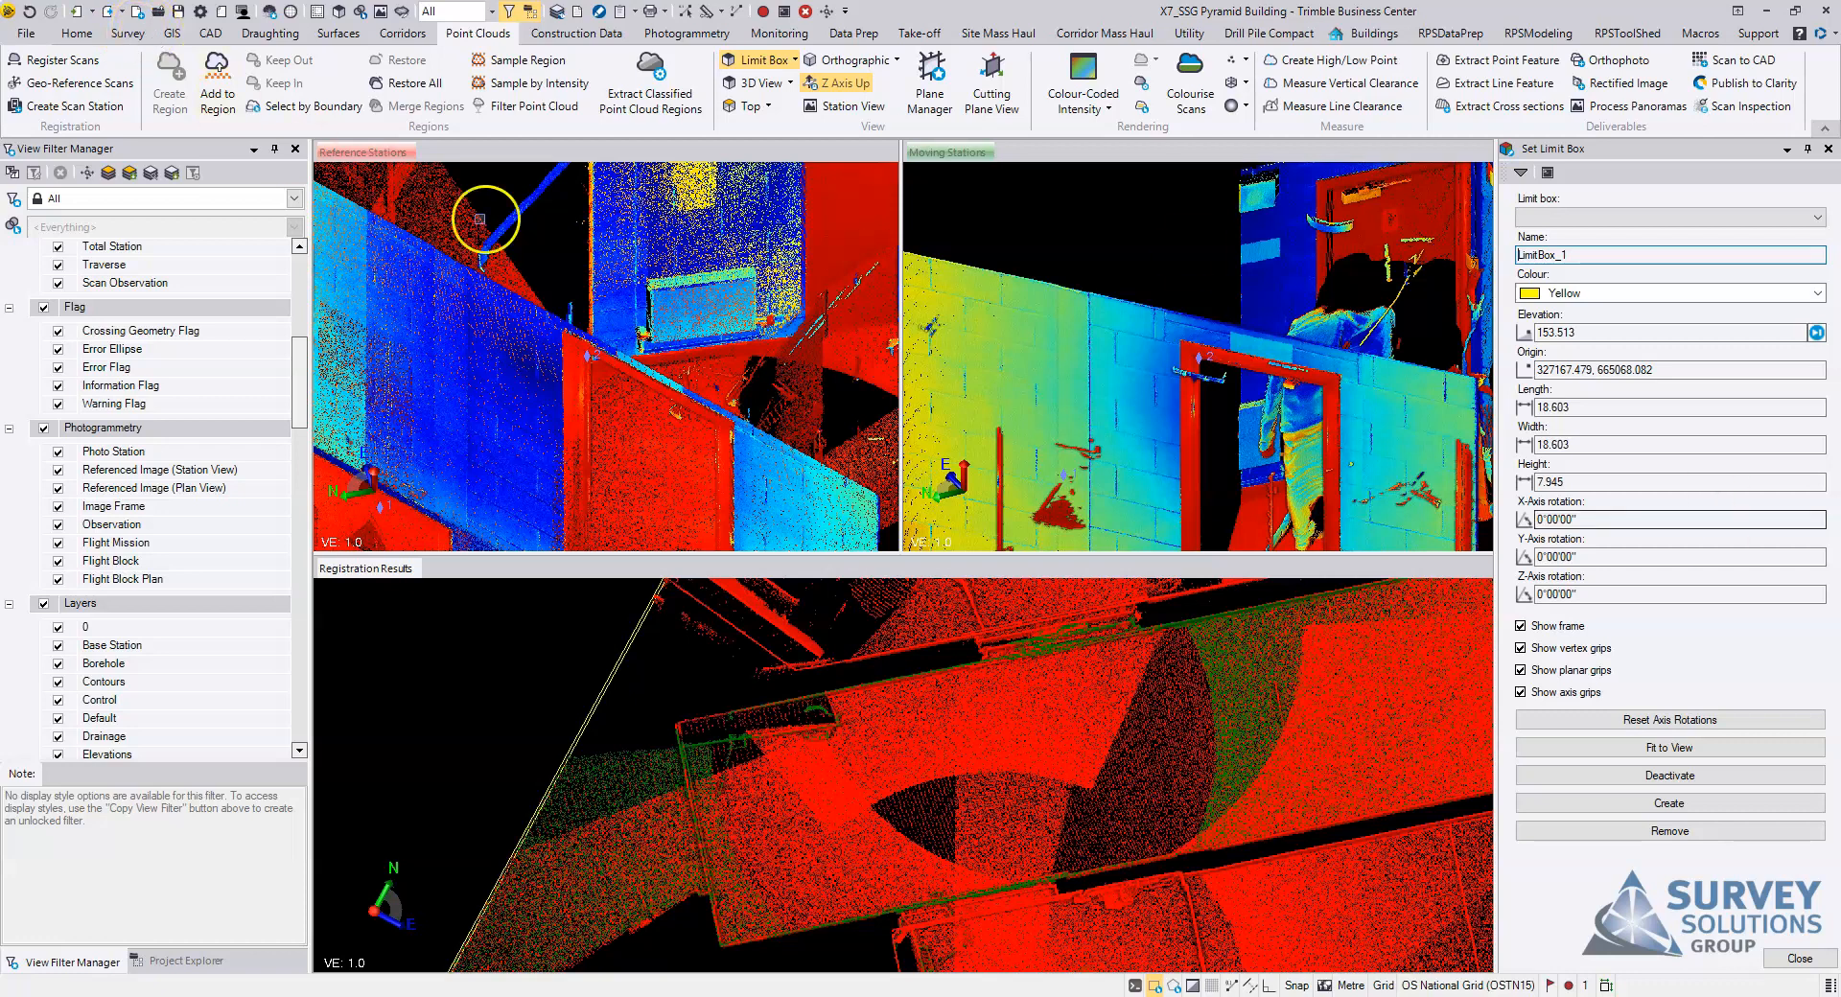
left_click(76, 37)
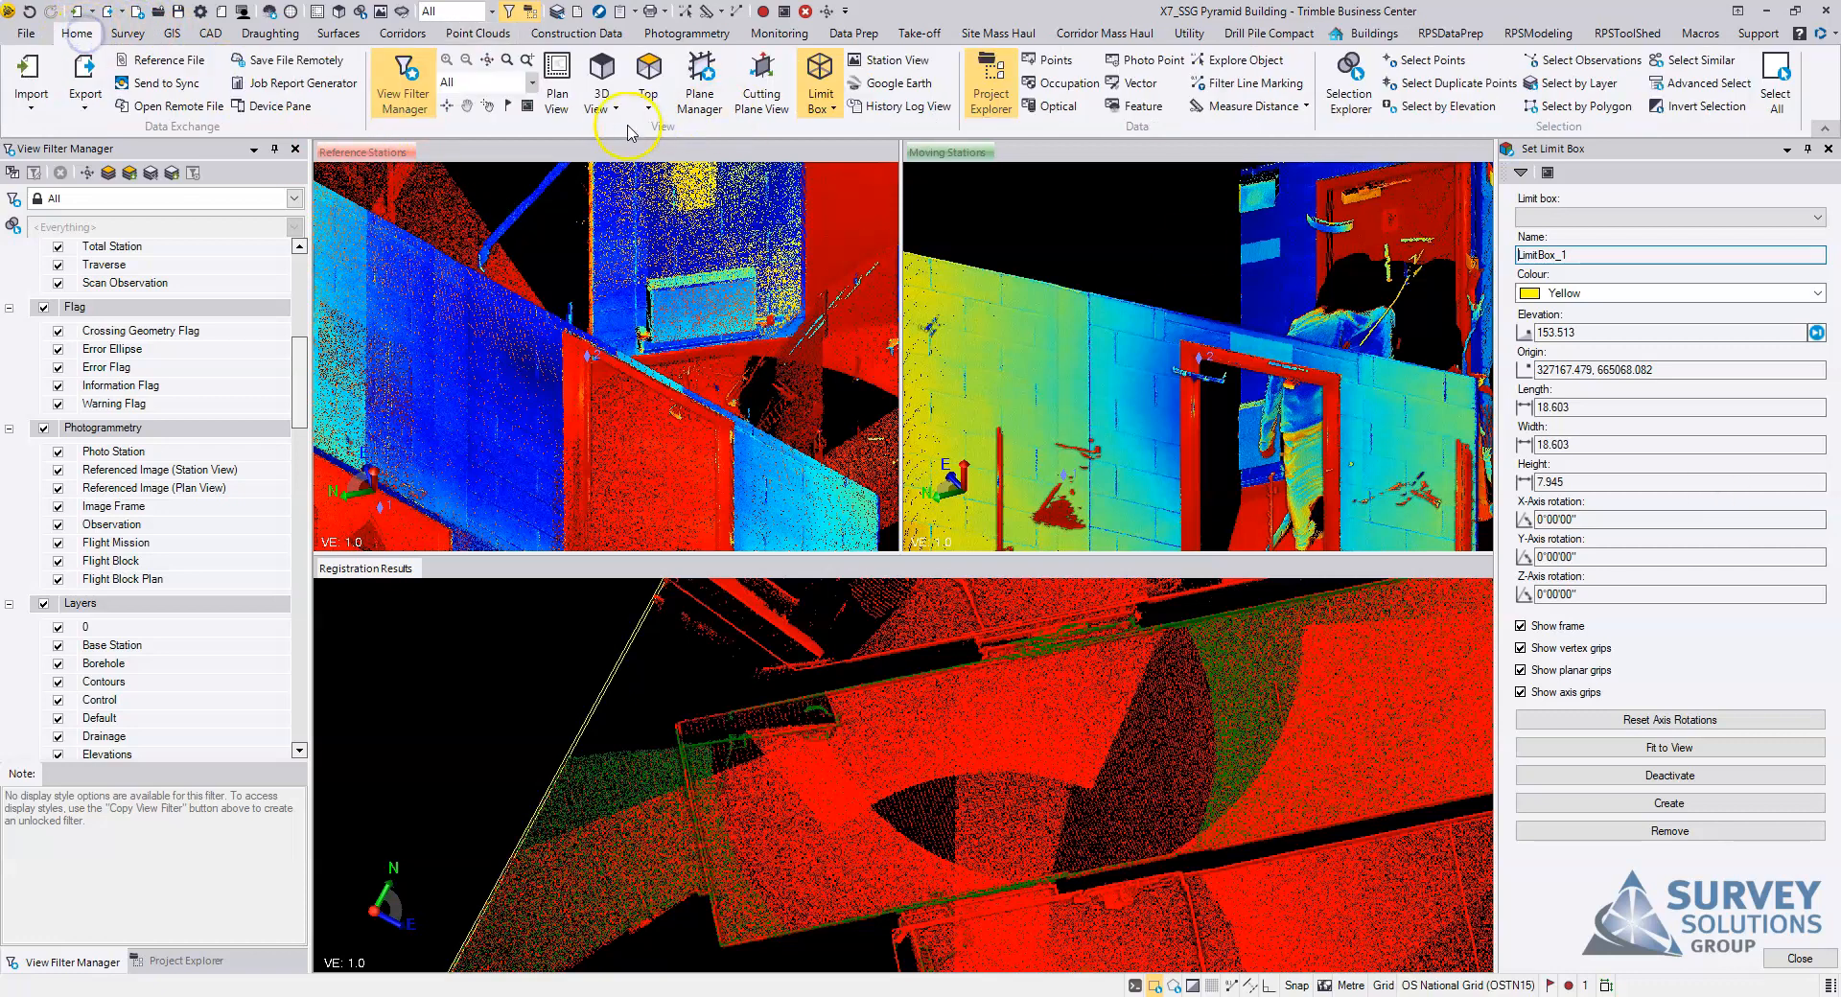
left_click(648, 75)
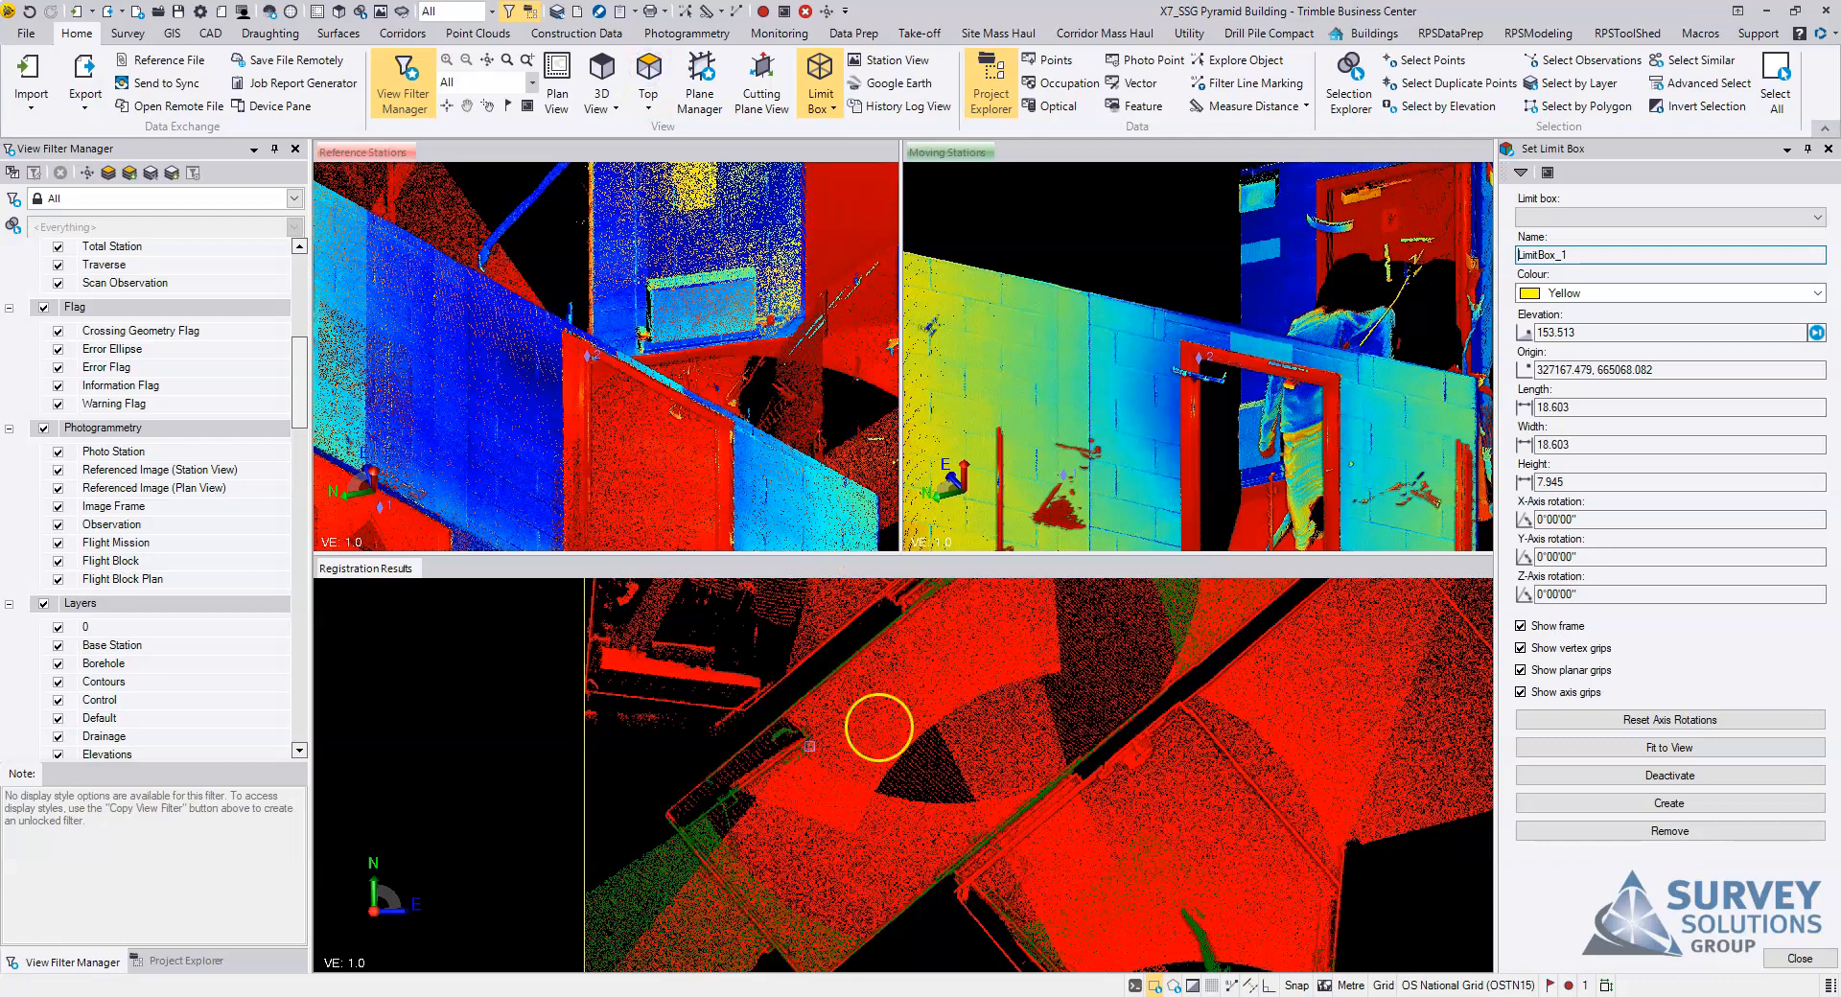
scroll(943, 725, "up", 2)
middle_click_drag(943, 725, 836, 788)
middle_click_drag(1015, 756, 1069, 579)
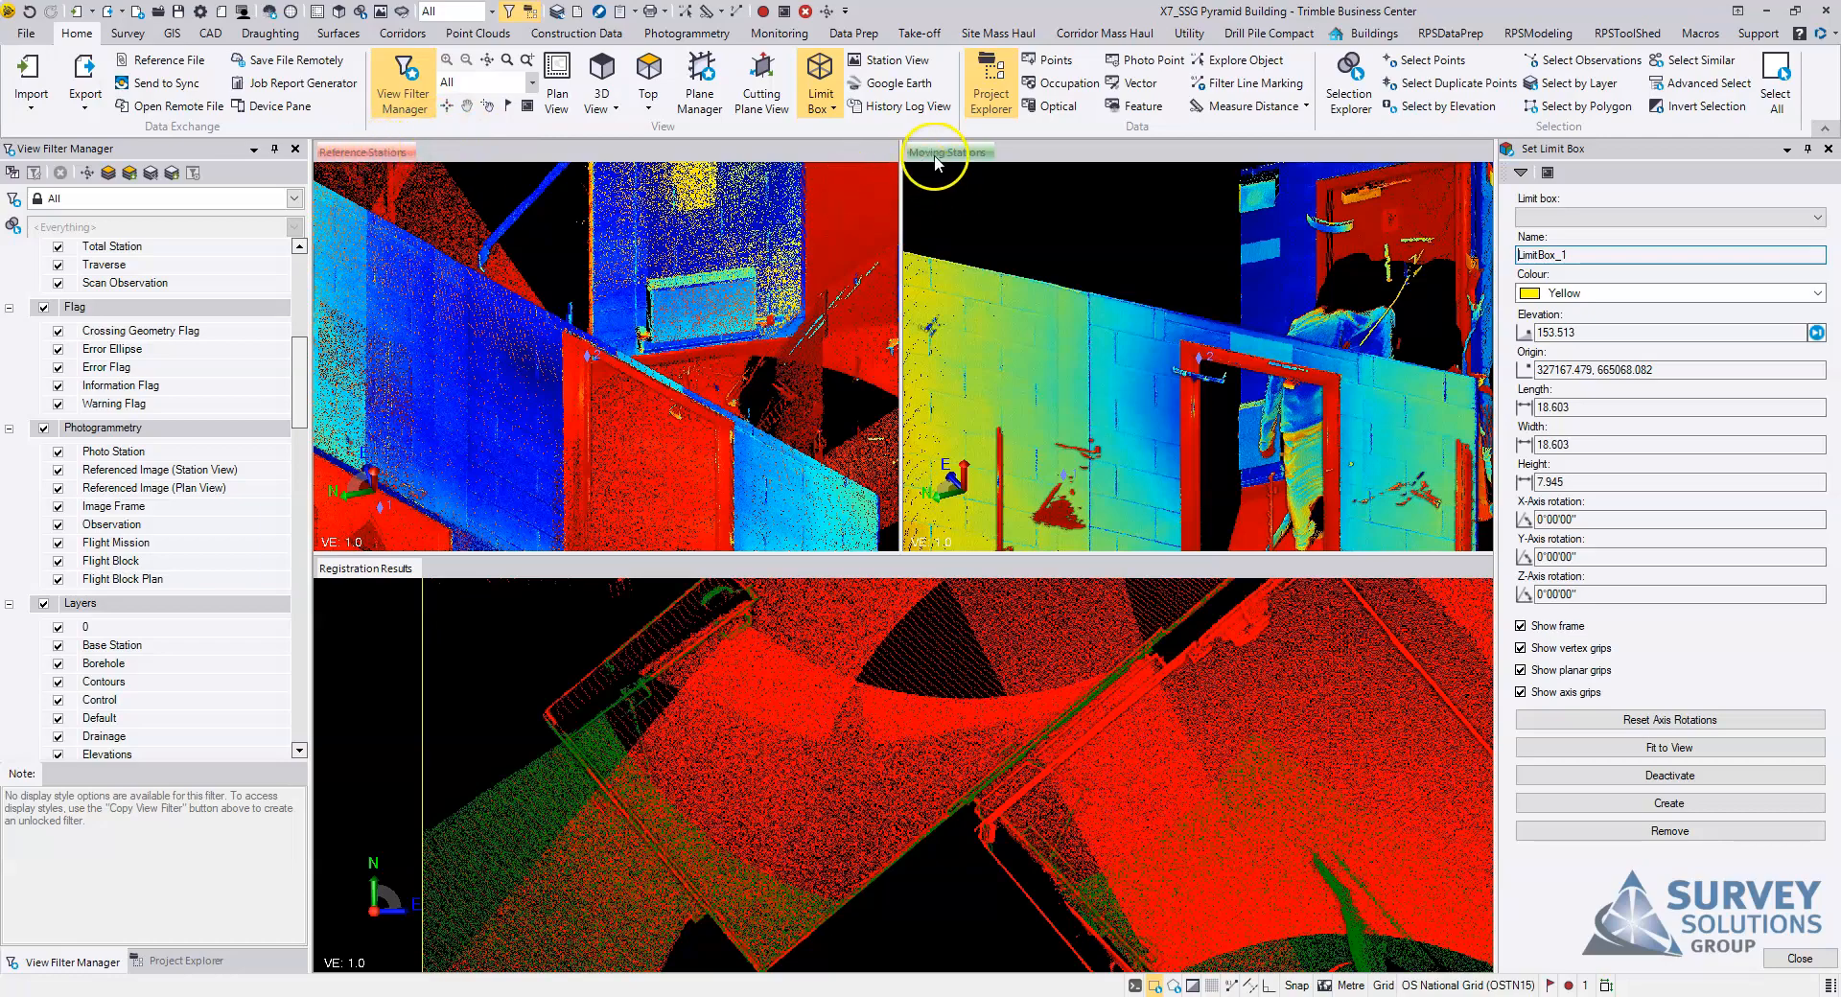
scroll(968, 717, "up", 3)
scroll(968, 717, "down", 5)
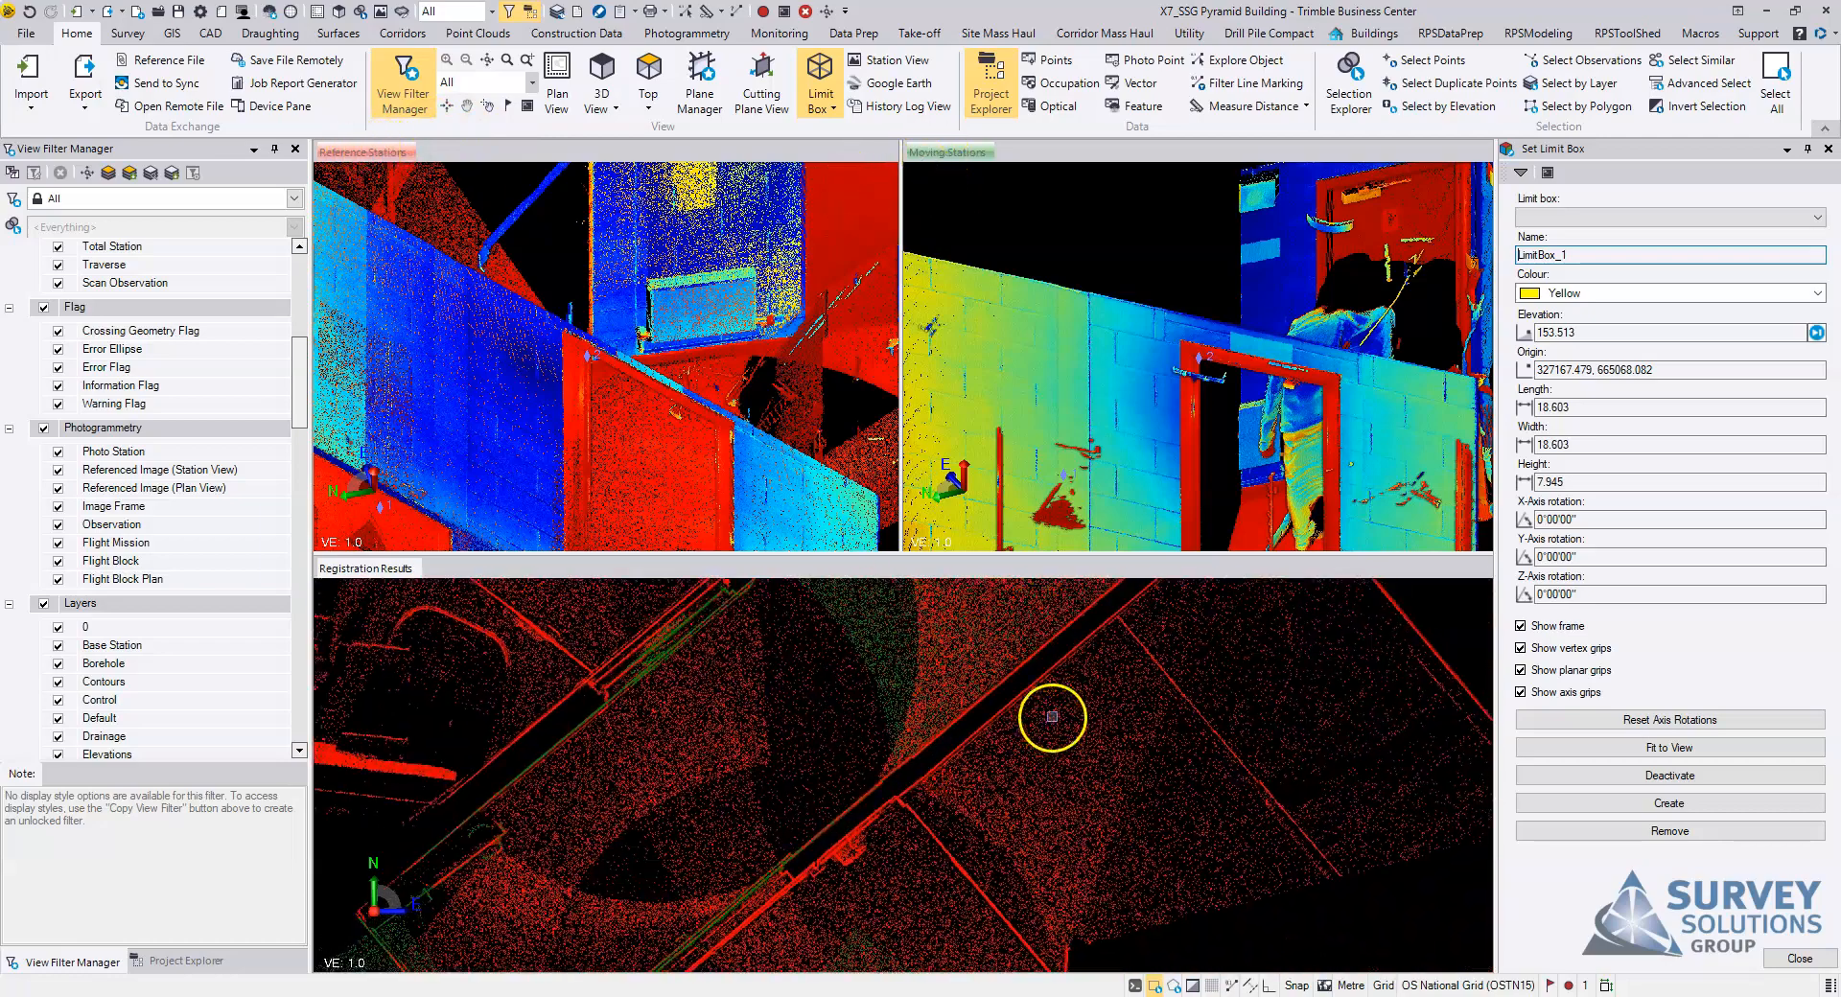
left_click(1800, 959)
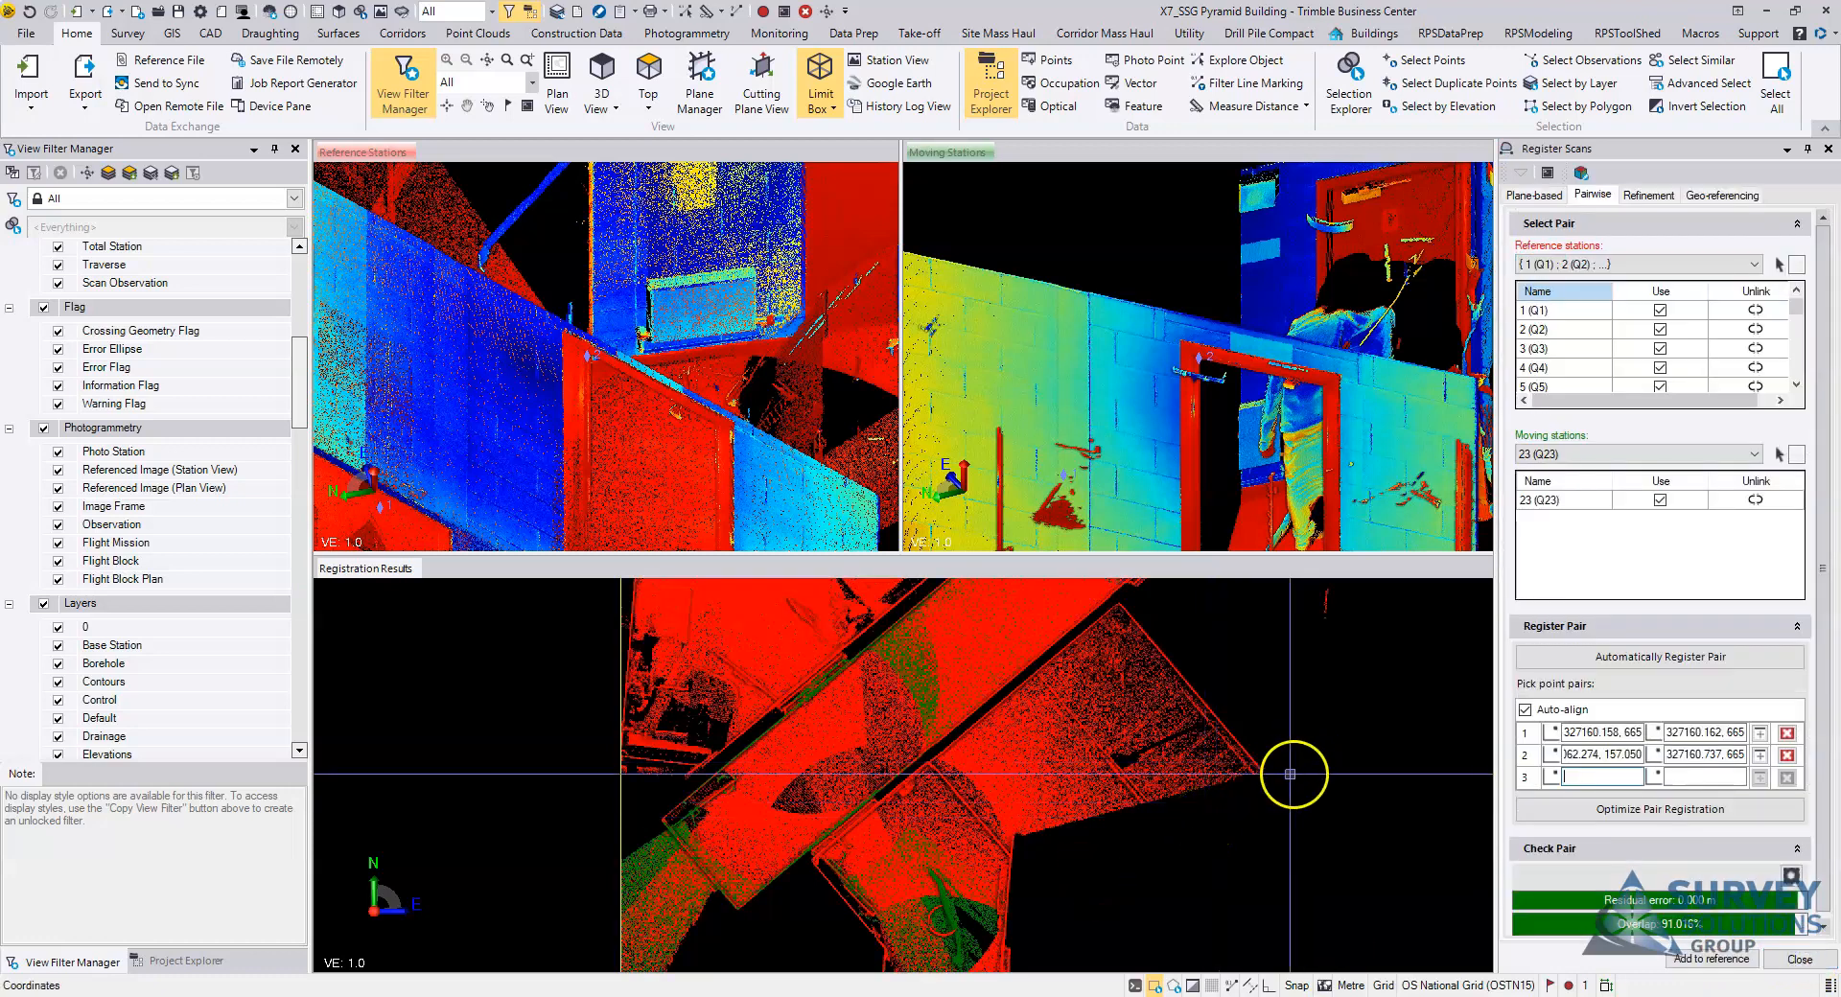
middle_click_drag(928, 752, 1005, 726)
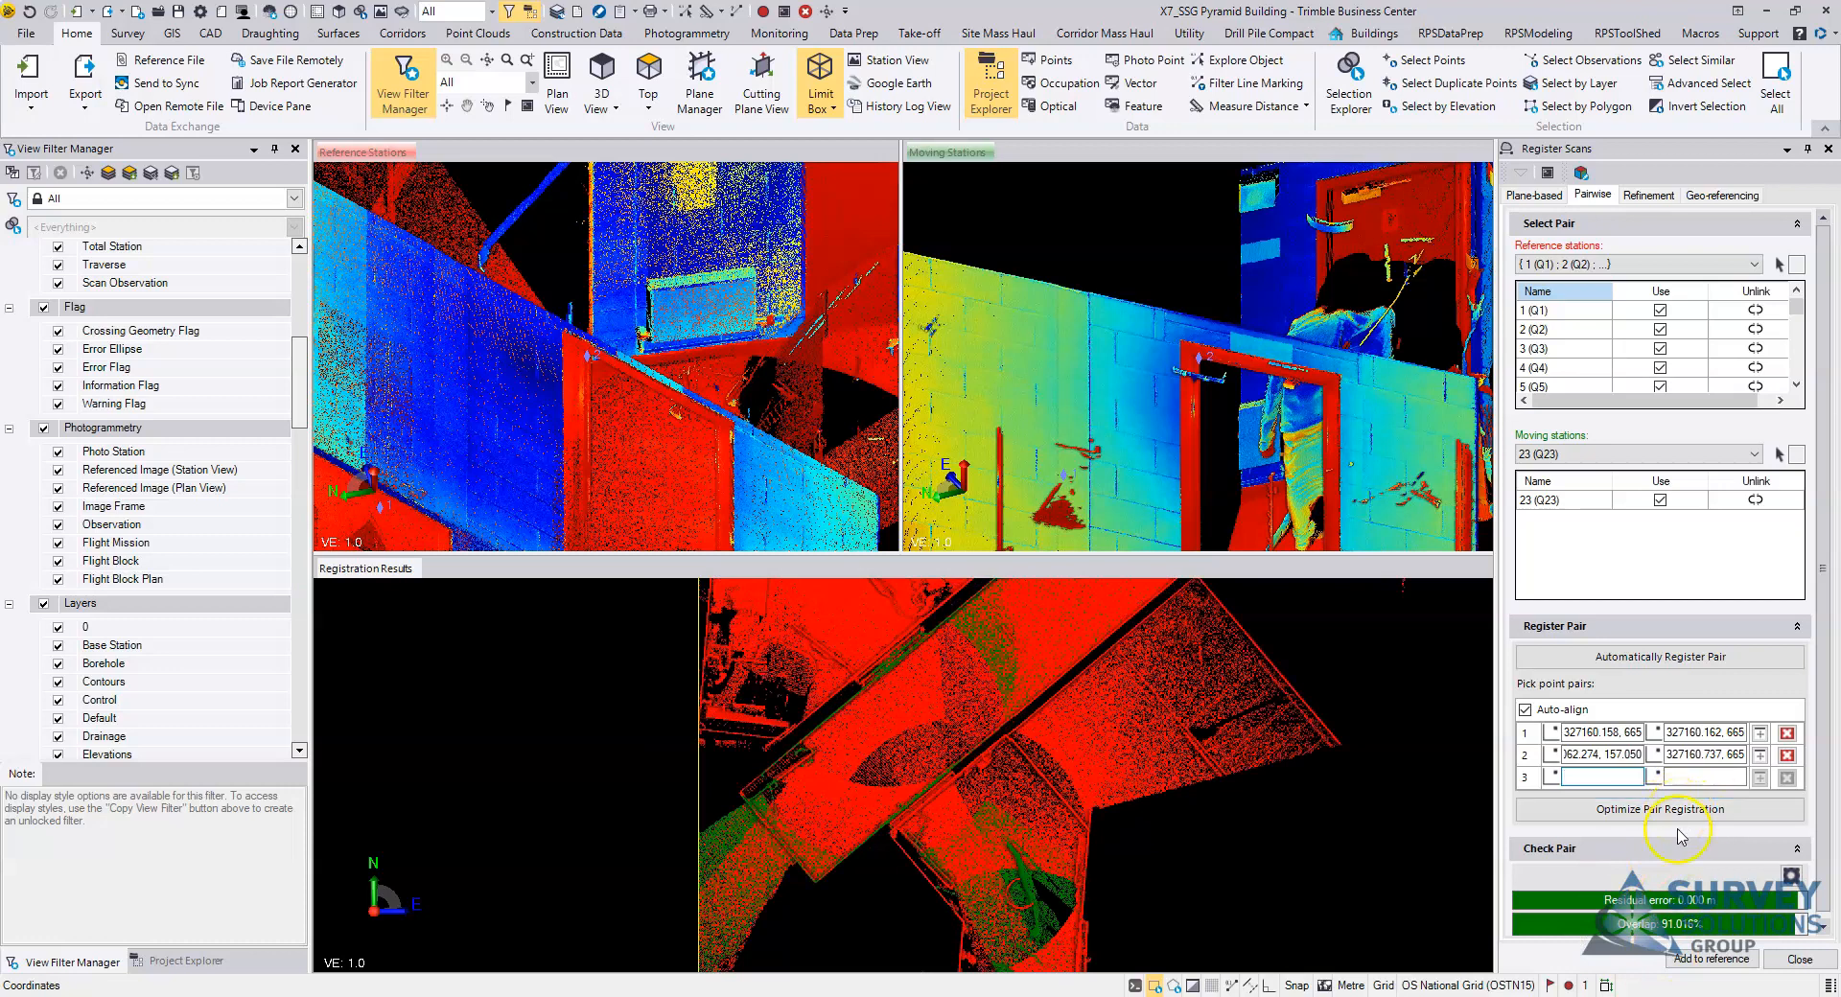
Step: Optimize the pair registration, add station 23 (Q23) to the reference stations, and view the combined result around the corridor
left_click(1679, 817)
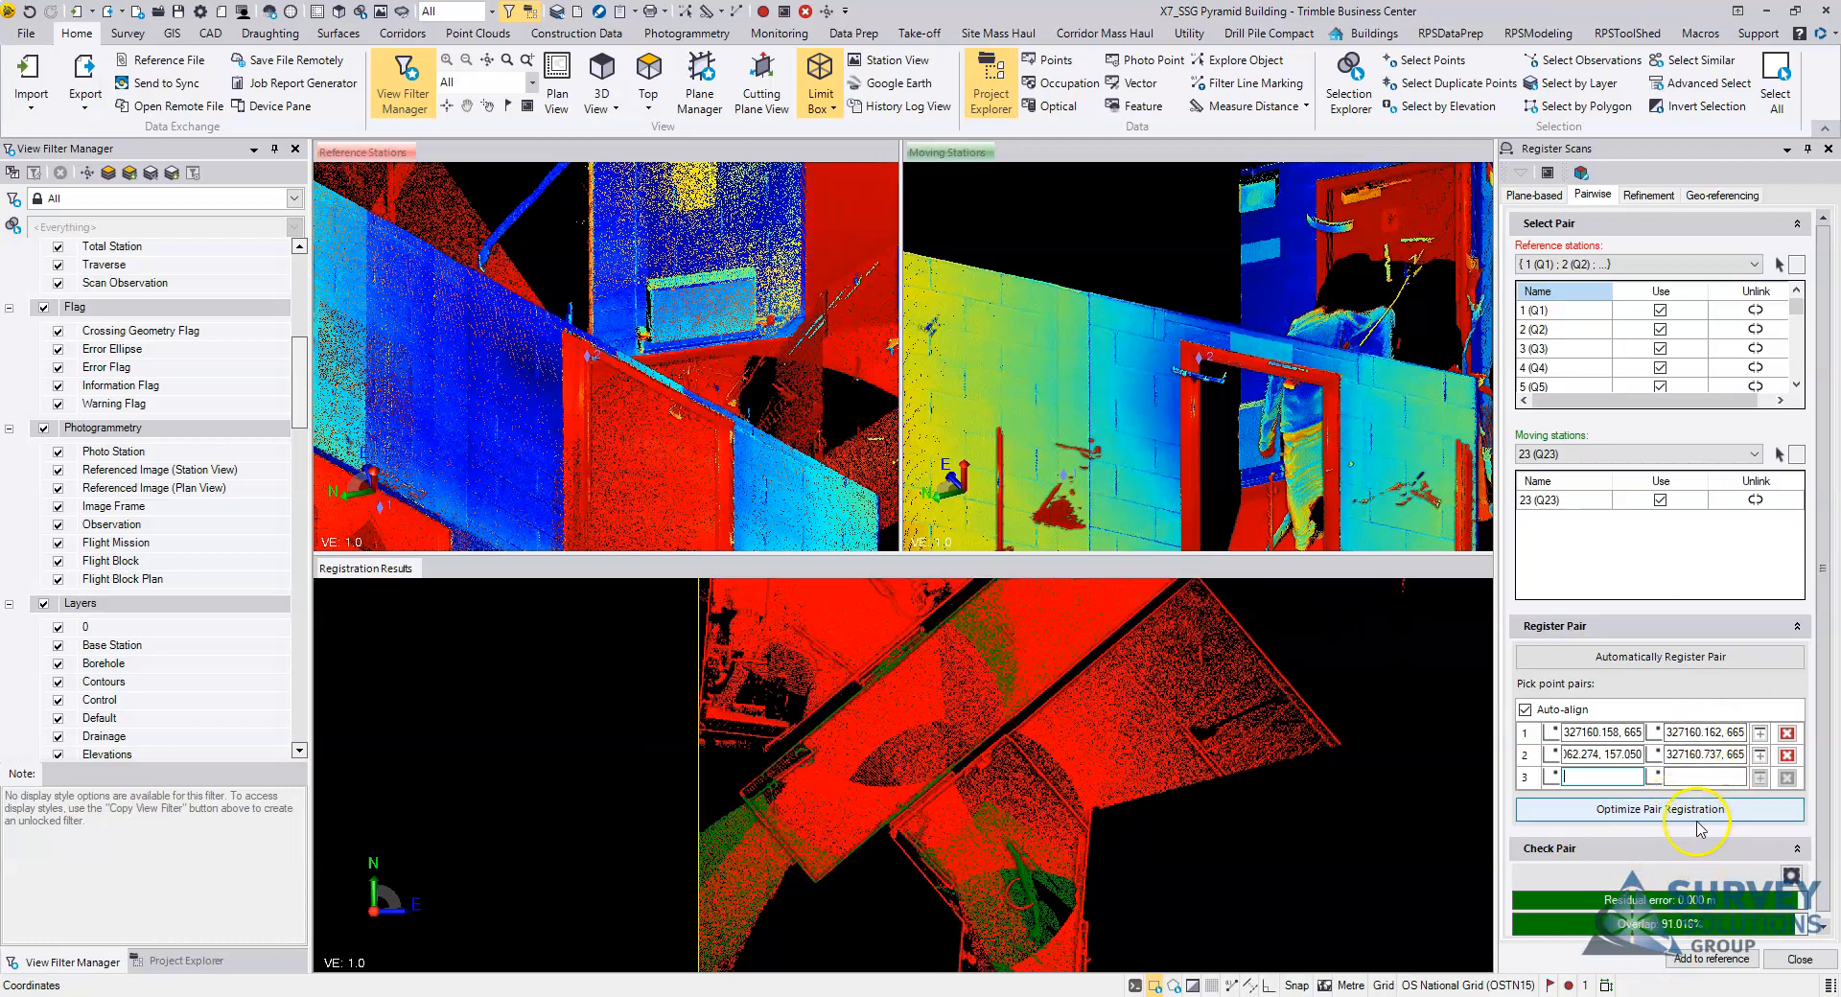
left_click(1707, 960)
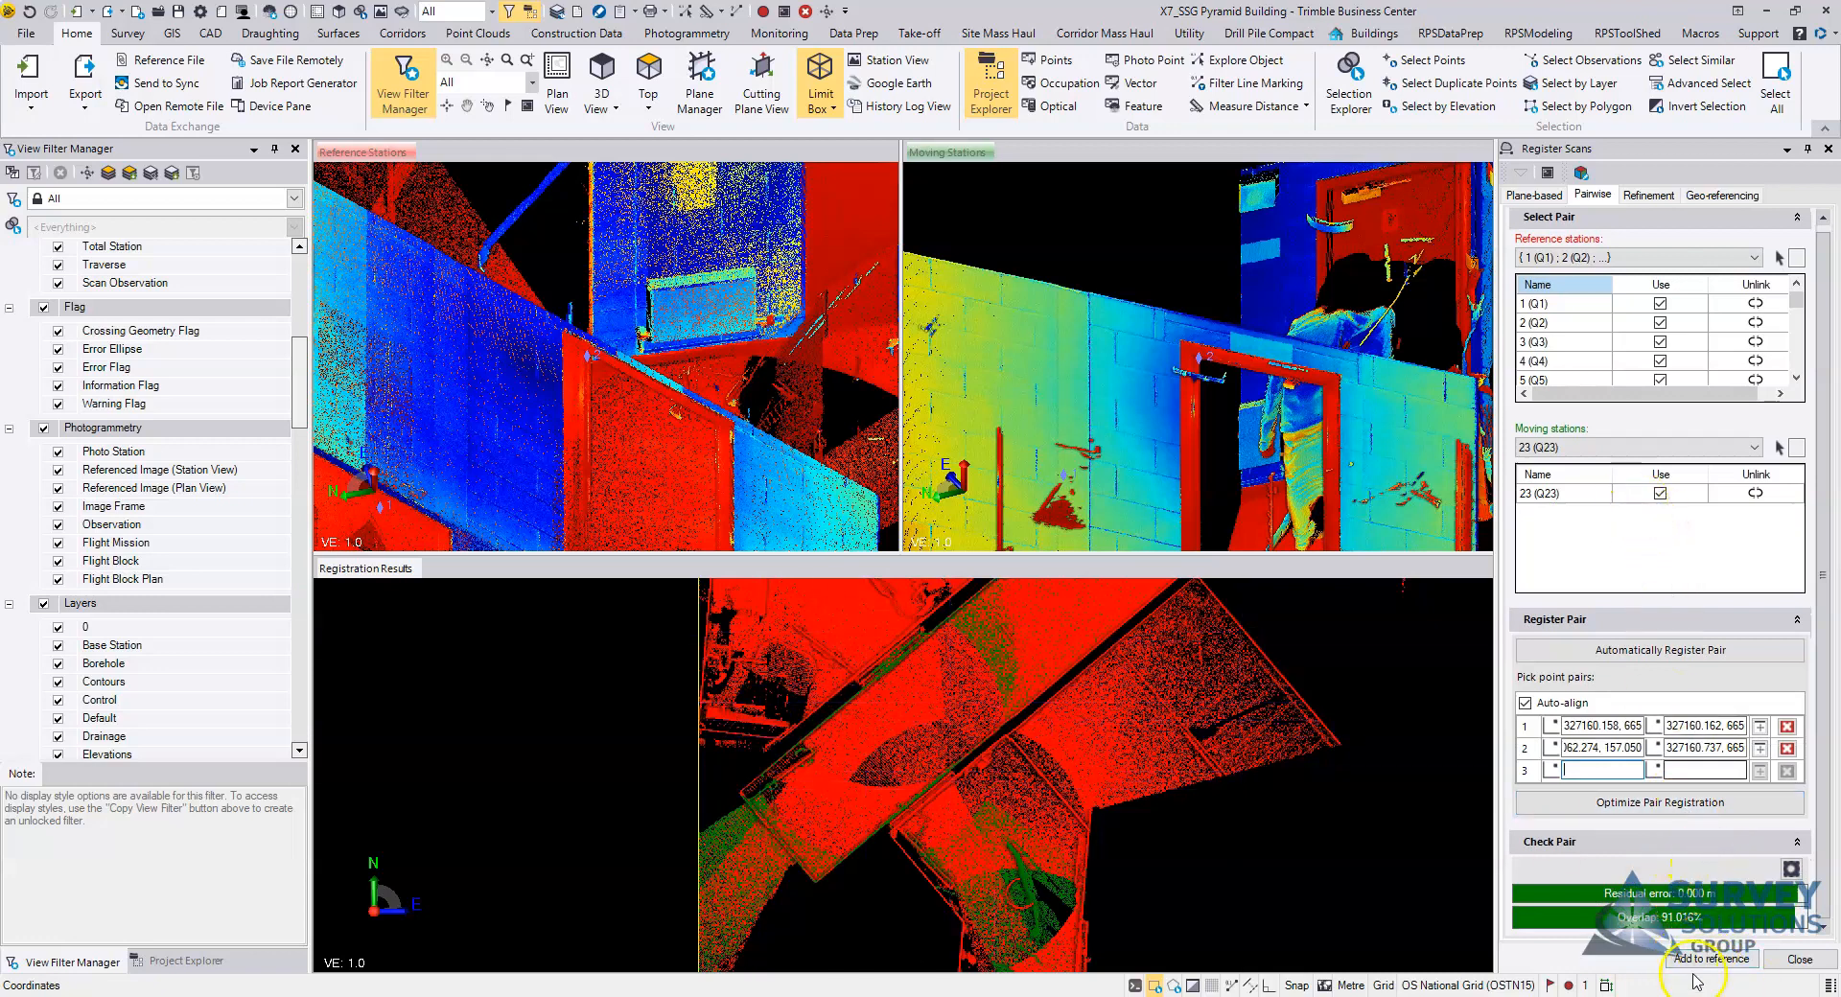
left_click(1706, 960)
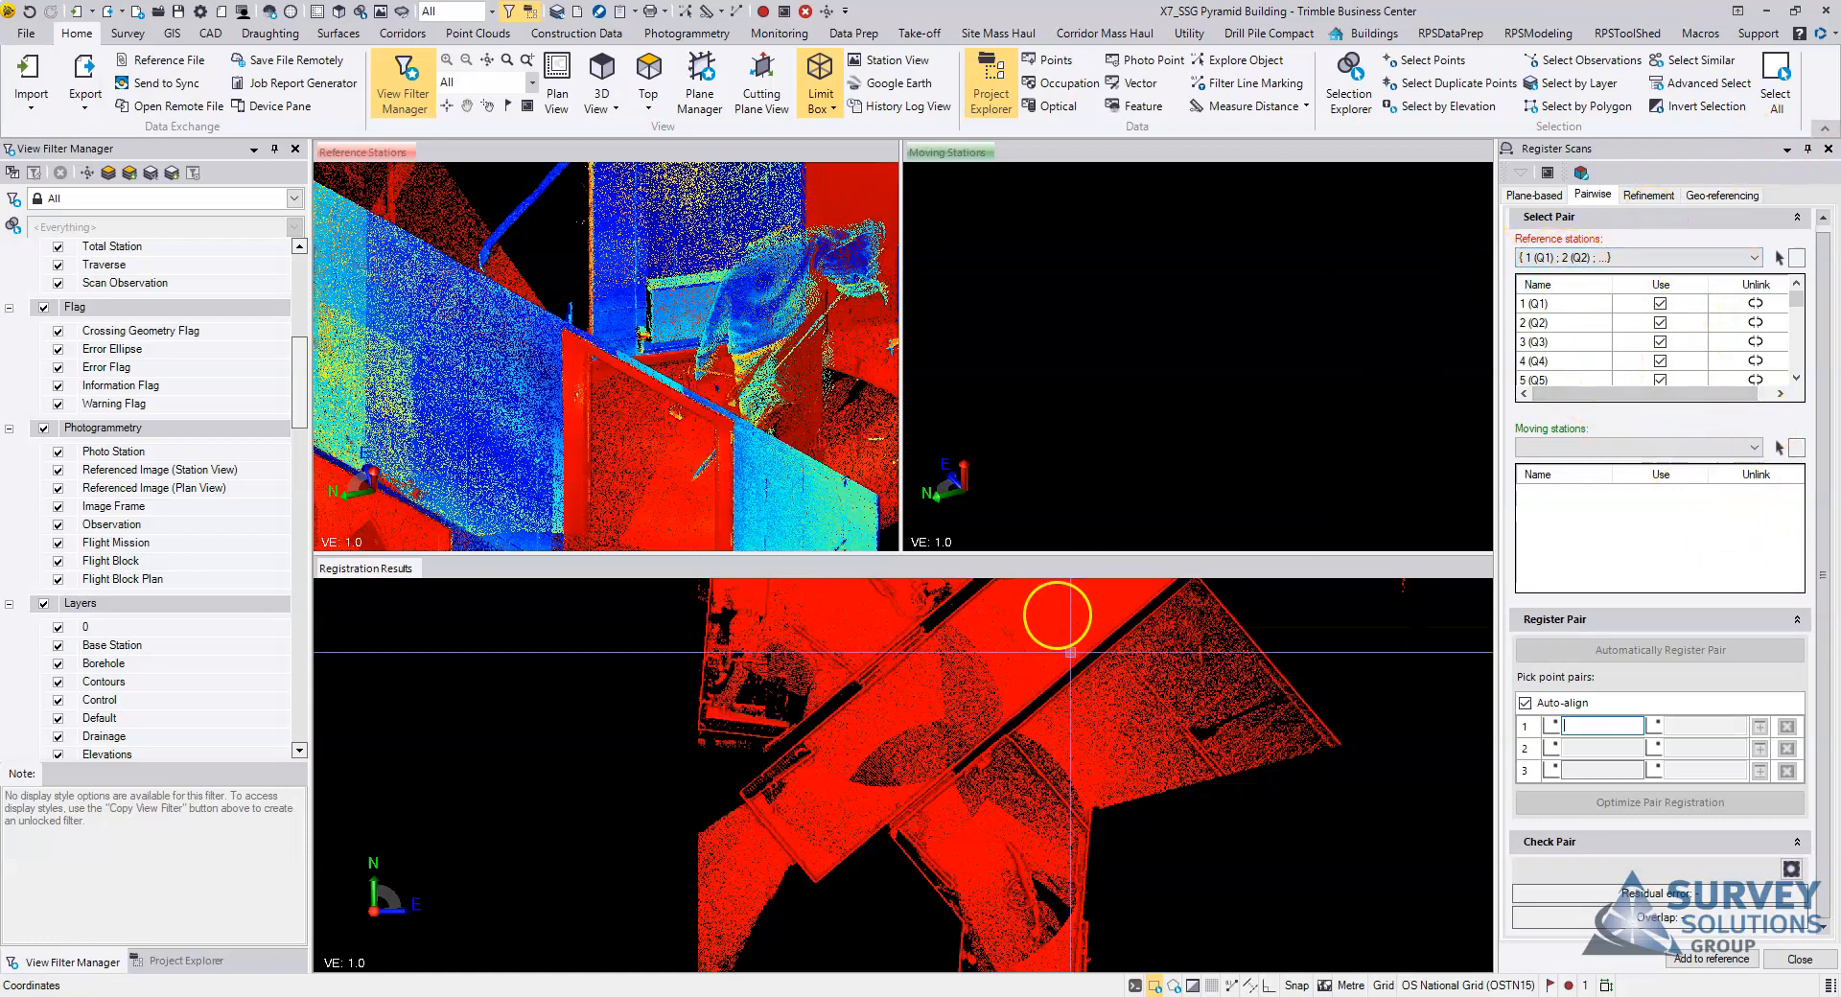
scroll(1024, 660, "down", 4)
scroll(679, 411, "down", 2)
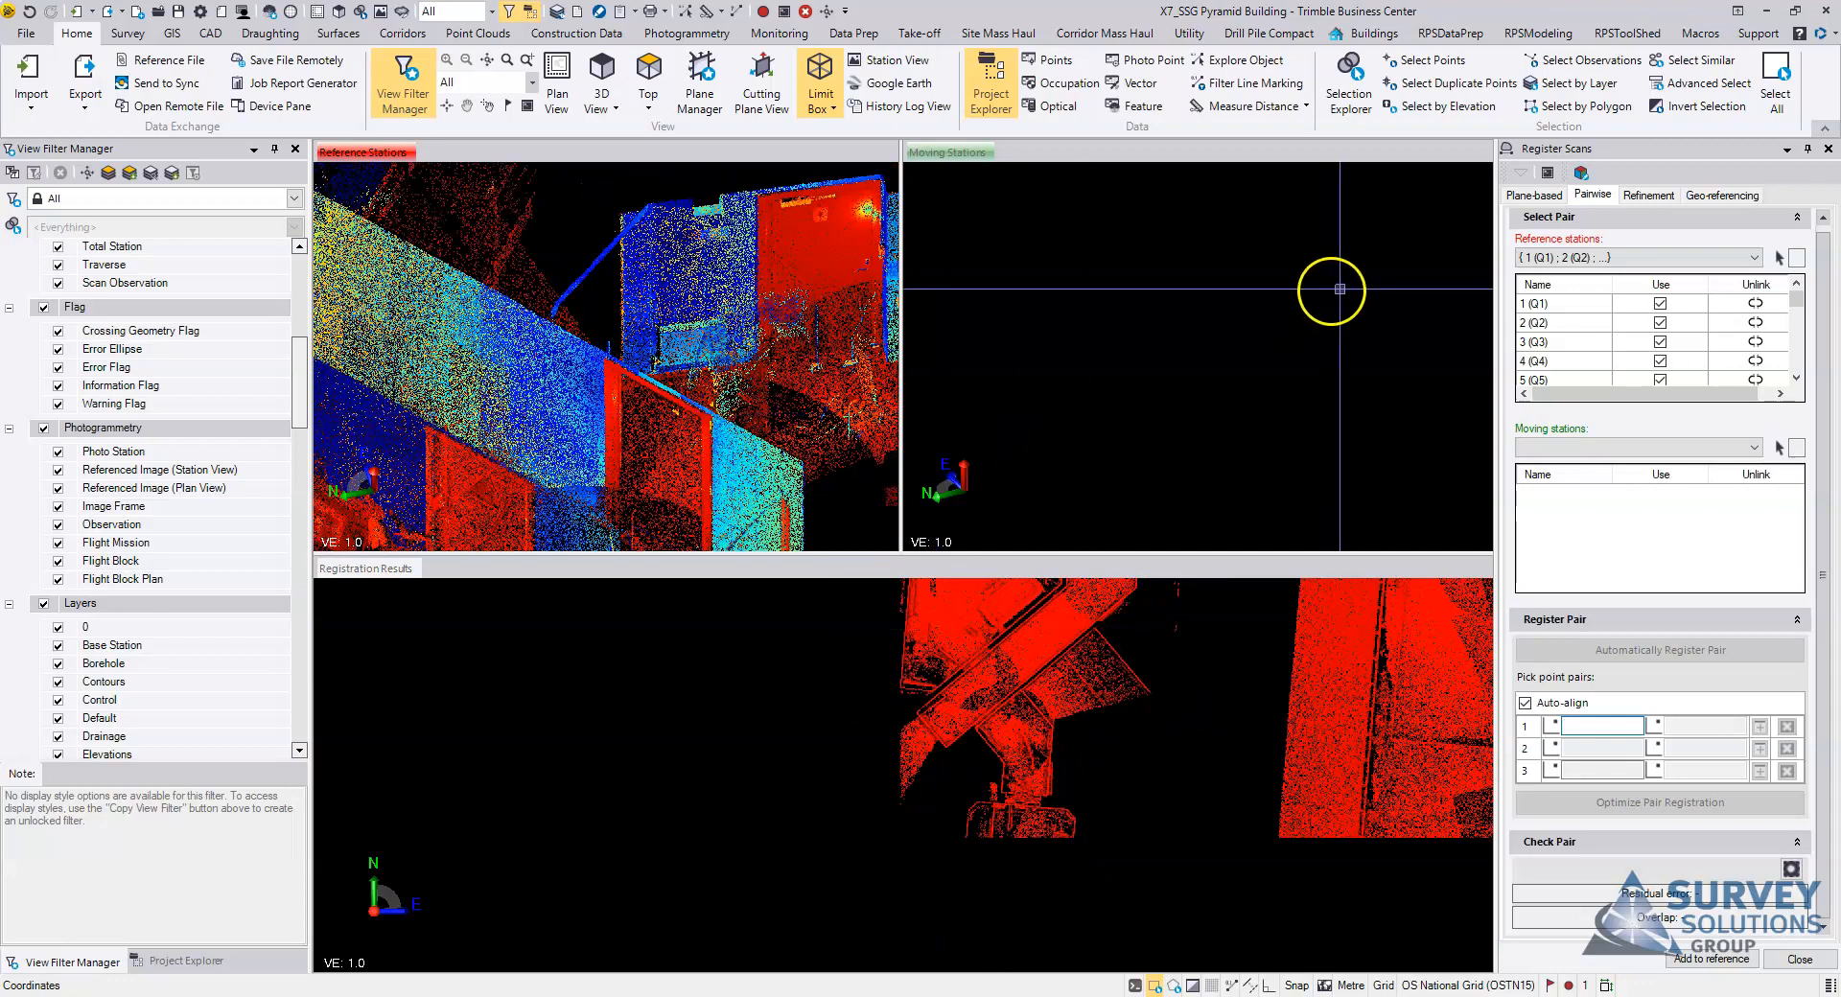
middle_click_drag(1263, 638, 1121, 725)
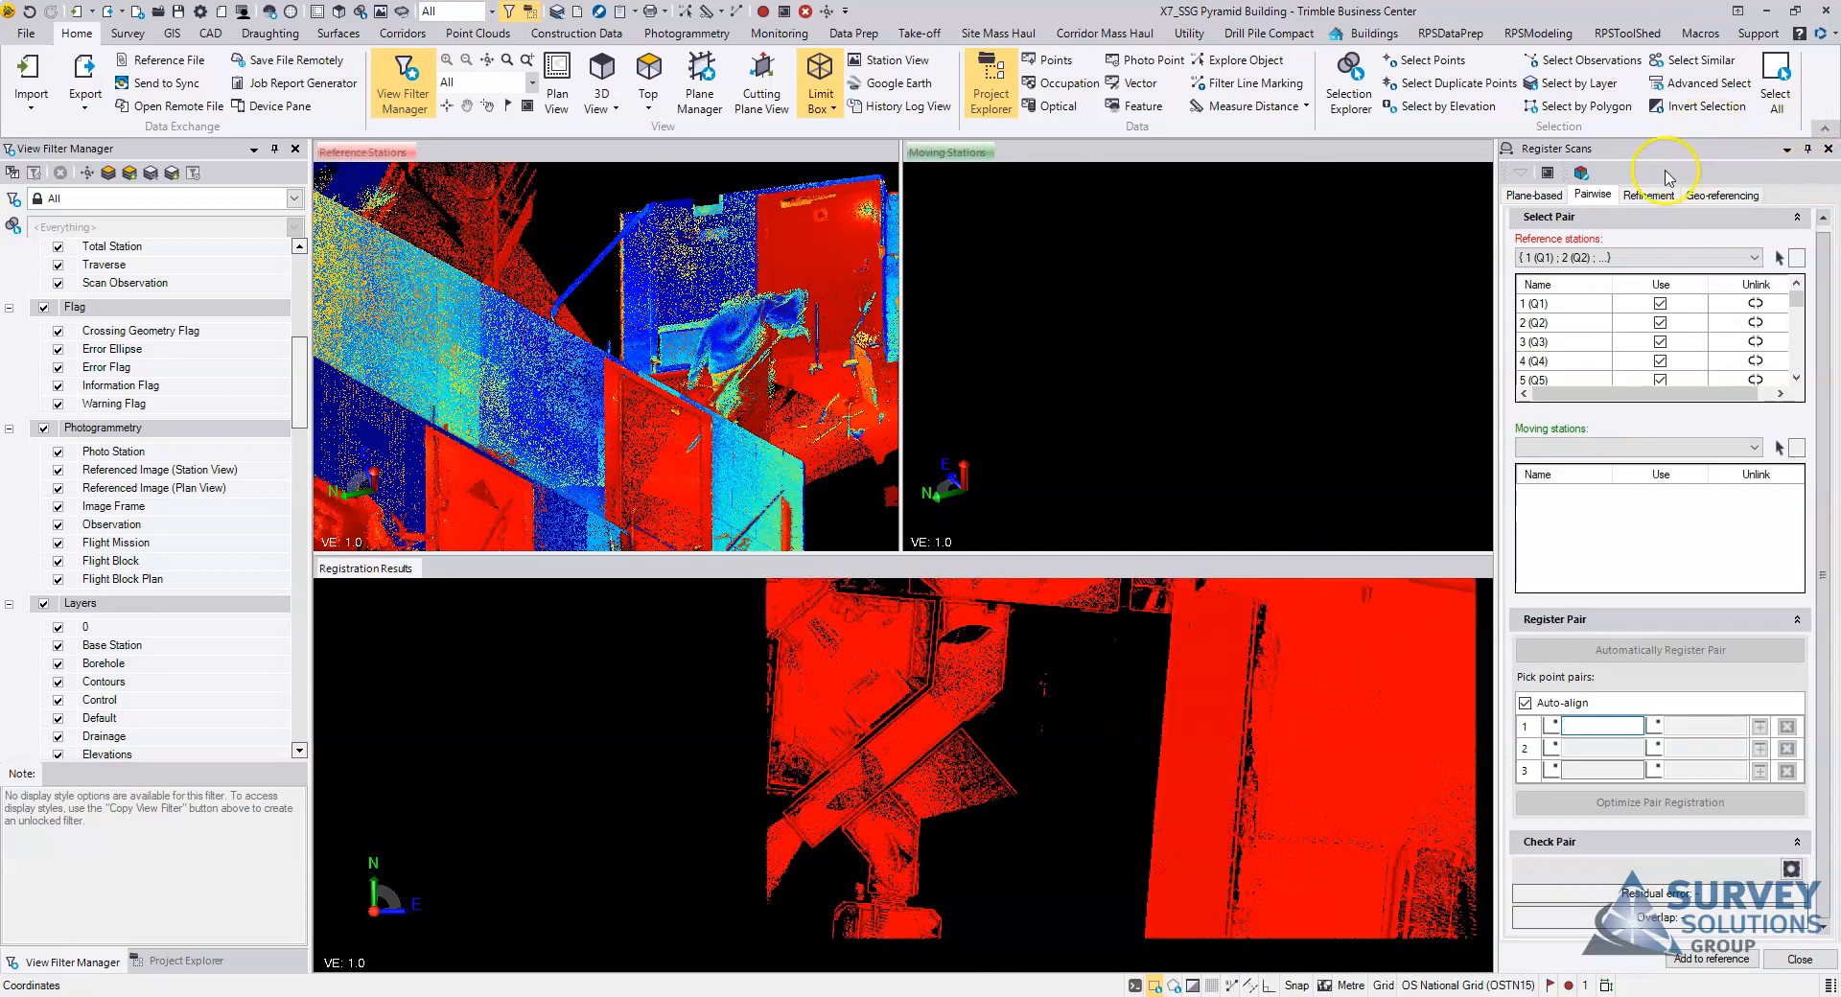
Step: Bring up the overall registration refinement settings and mark station 1 (Q1) as fixed
left_click(1650, 196)
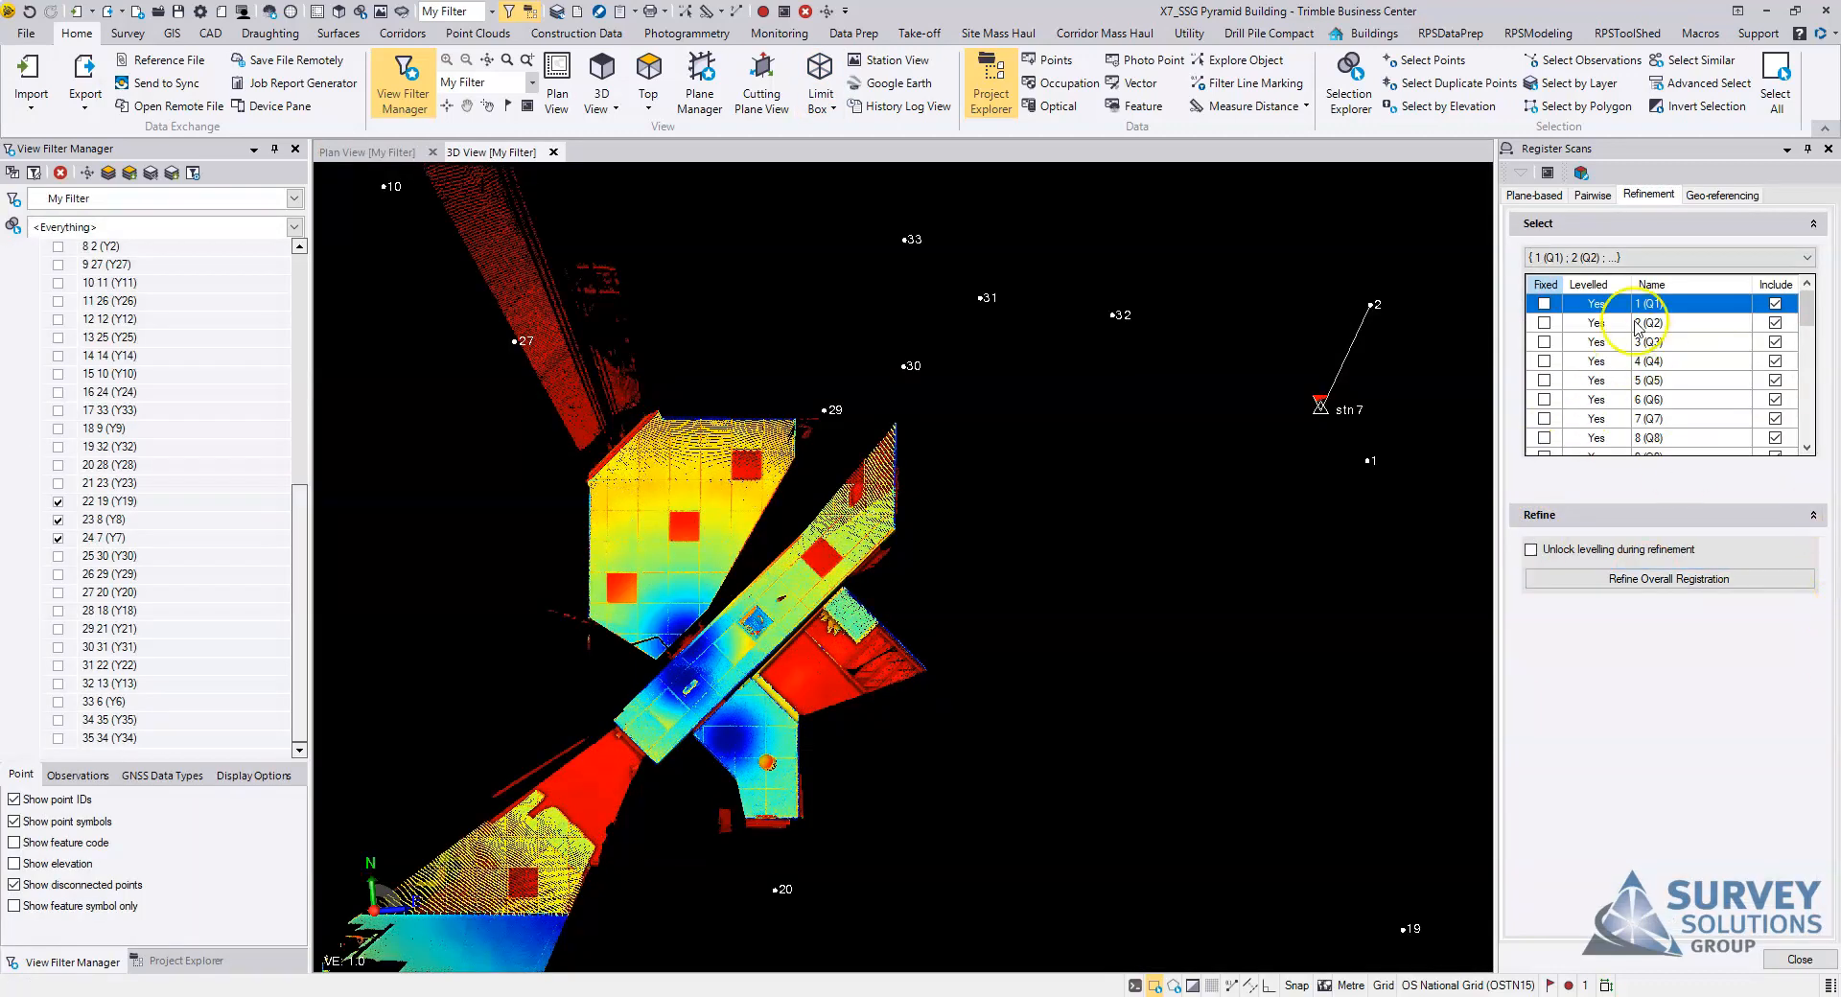
scroll(1141, 513, "down", 5)
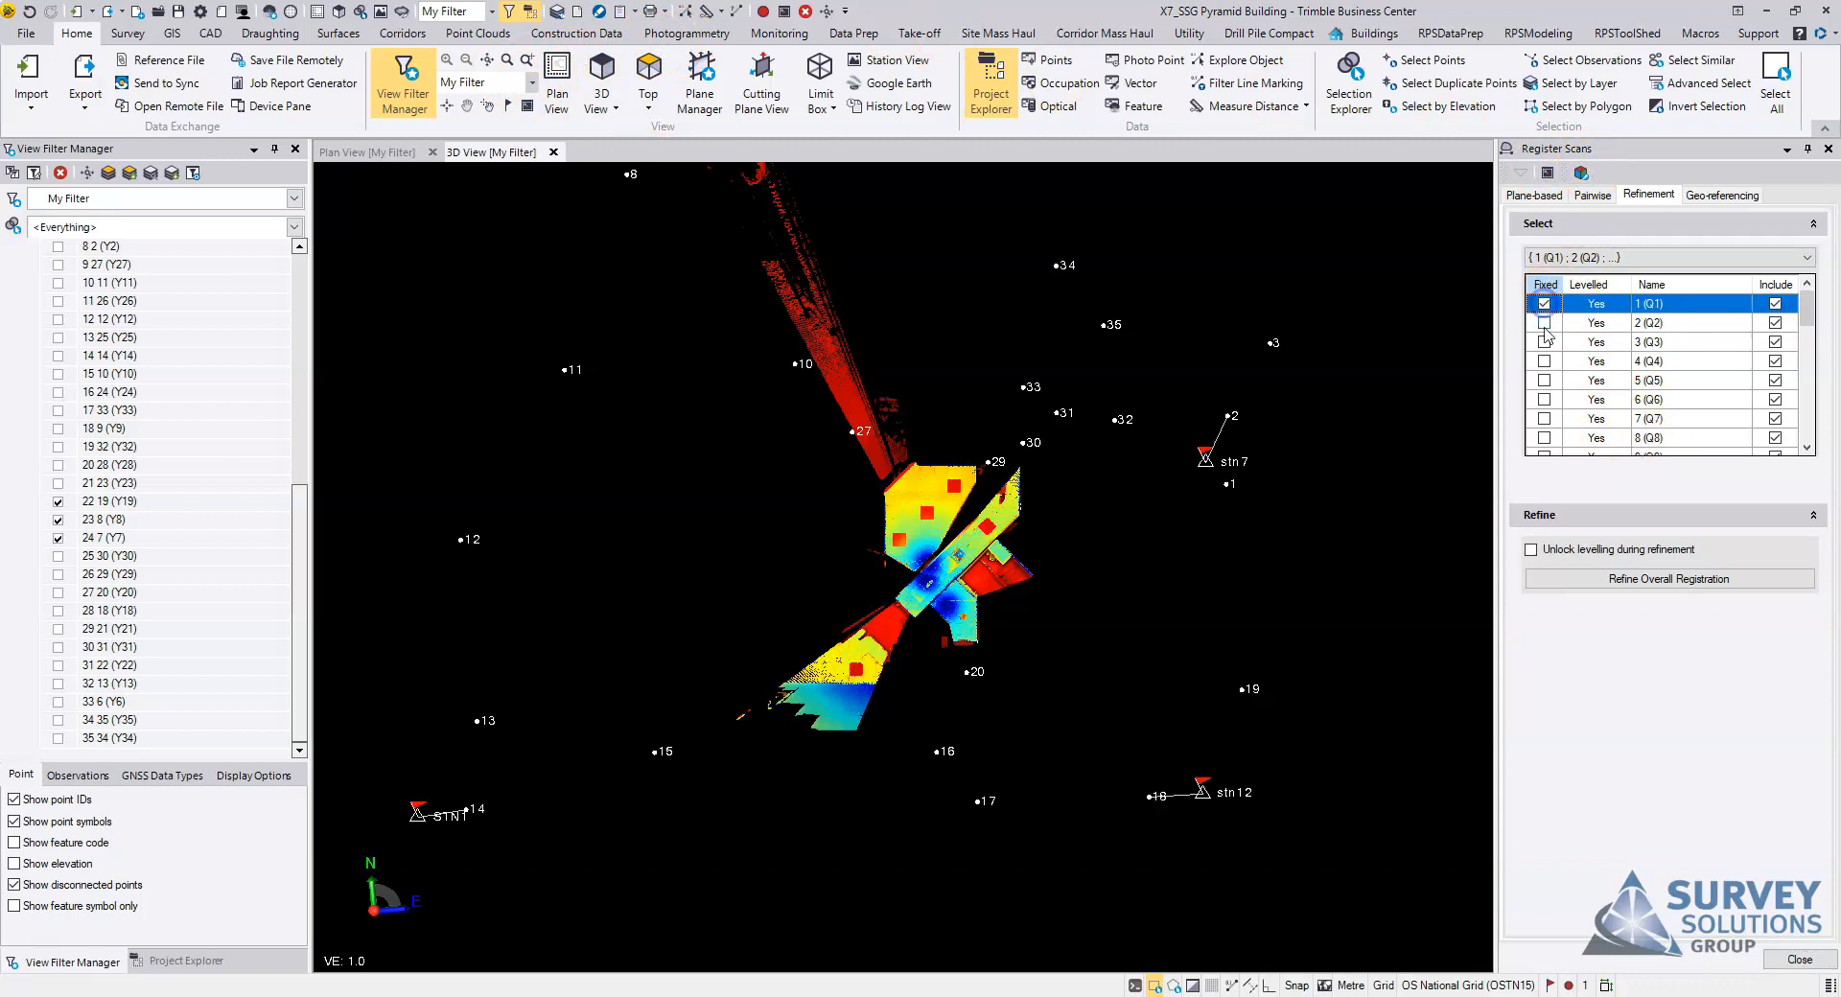
left_click(1603, 342)
mouse_move(1809, 314)
left_mouse_down()
mouse_move(1807, 439)
mouse_move(1809, 287)
left_mouse_up()
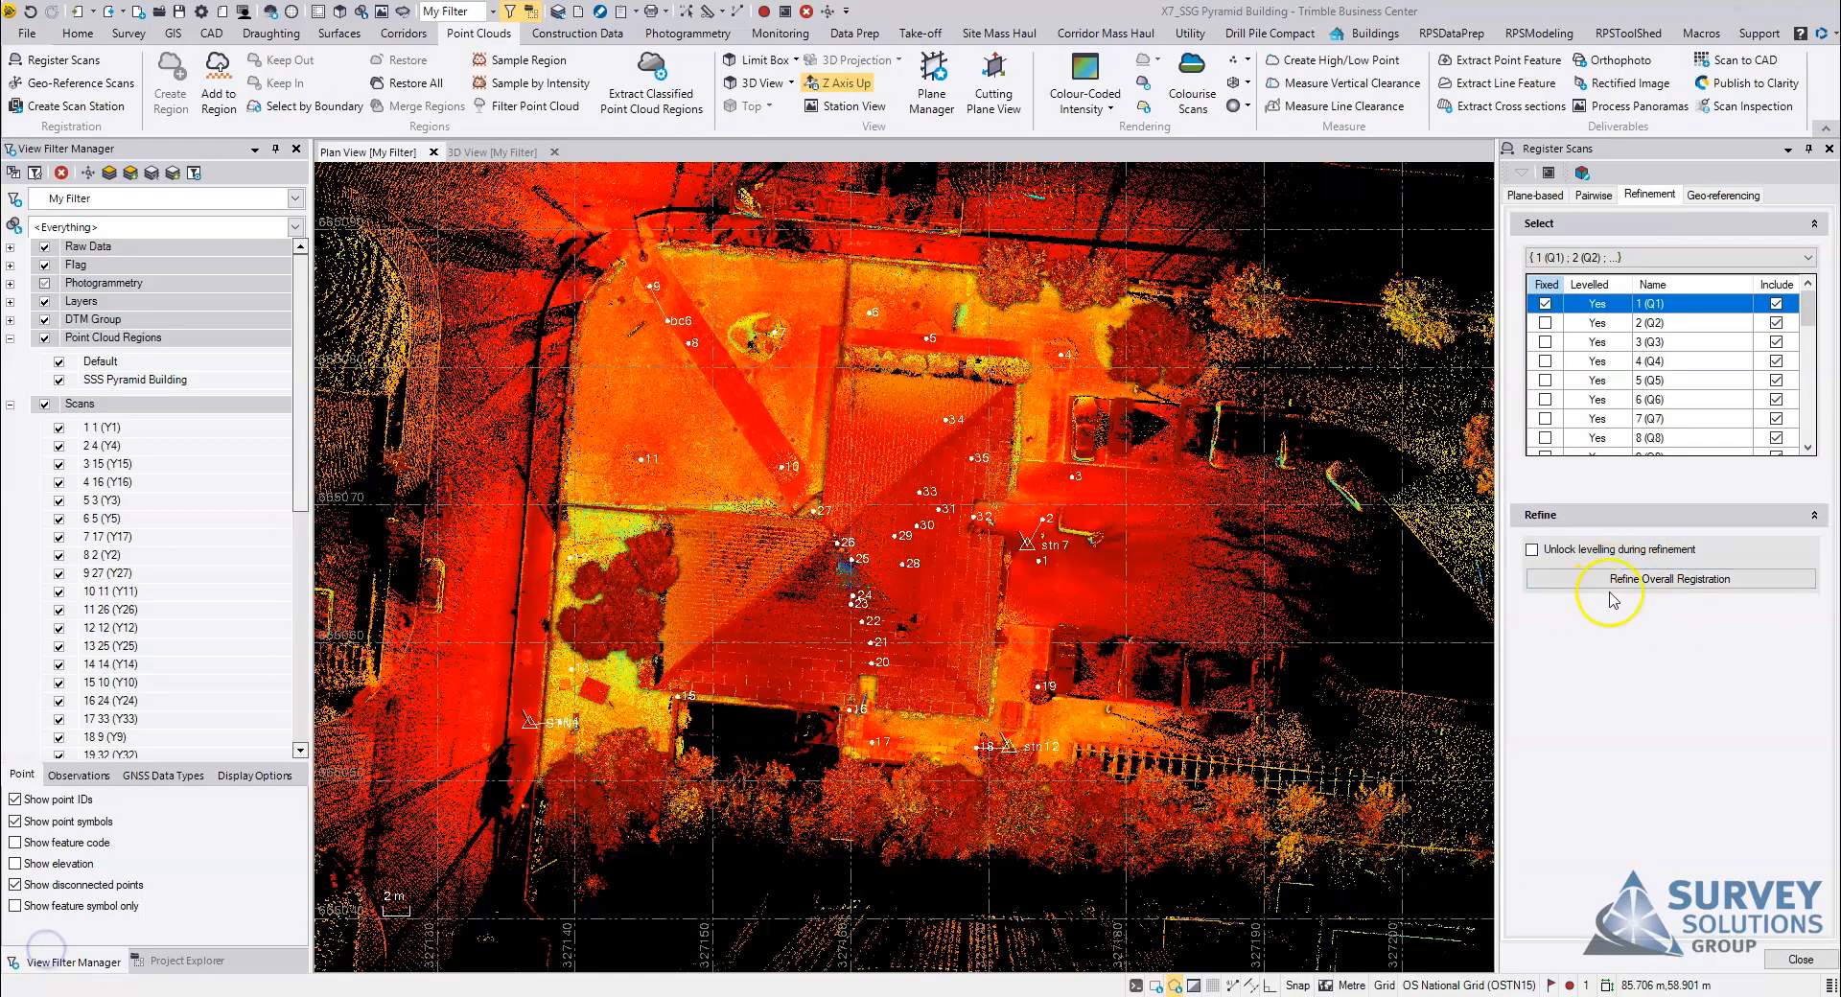
Step: Review the whole site in plan view and bring up the geo-referencing settings for the registered scans
scroll(1032, 675, "down", 2)
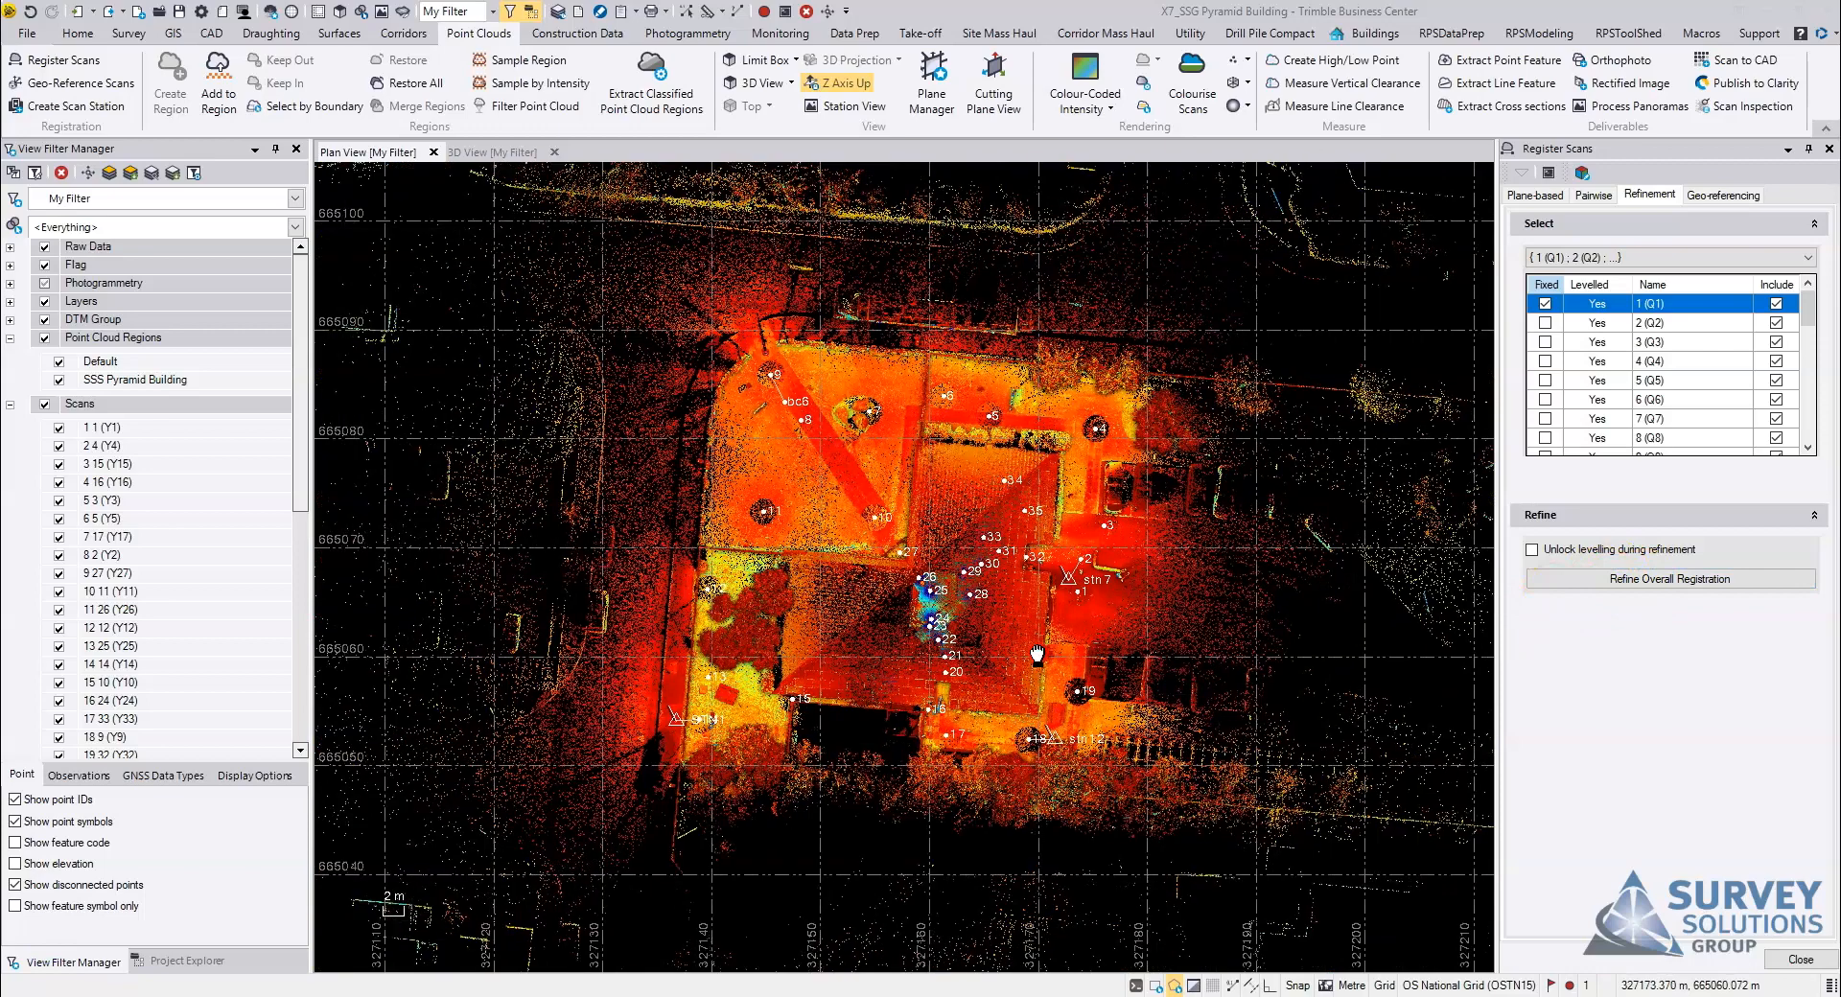
scroll(982, 652, "up", 3)
middle_click_drag(982, 651, 1008, 652)
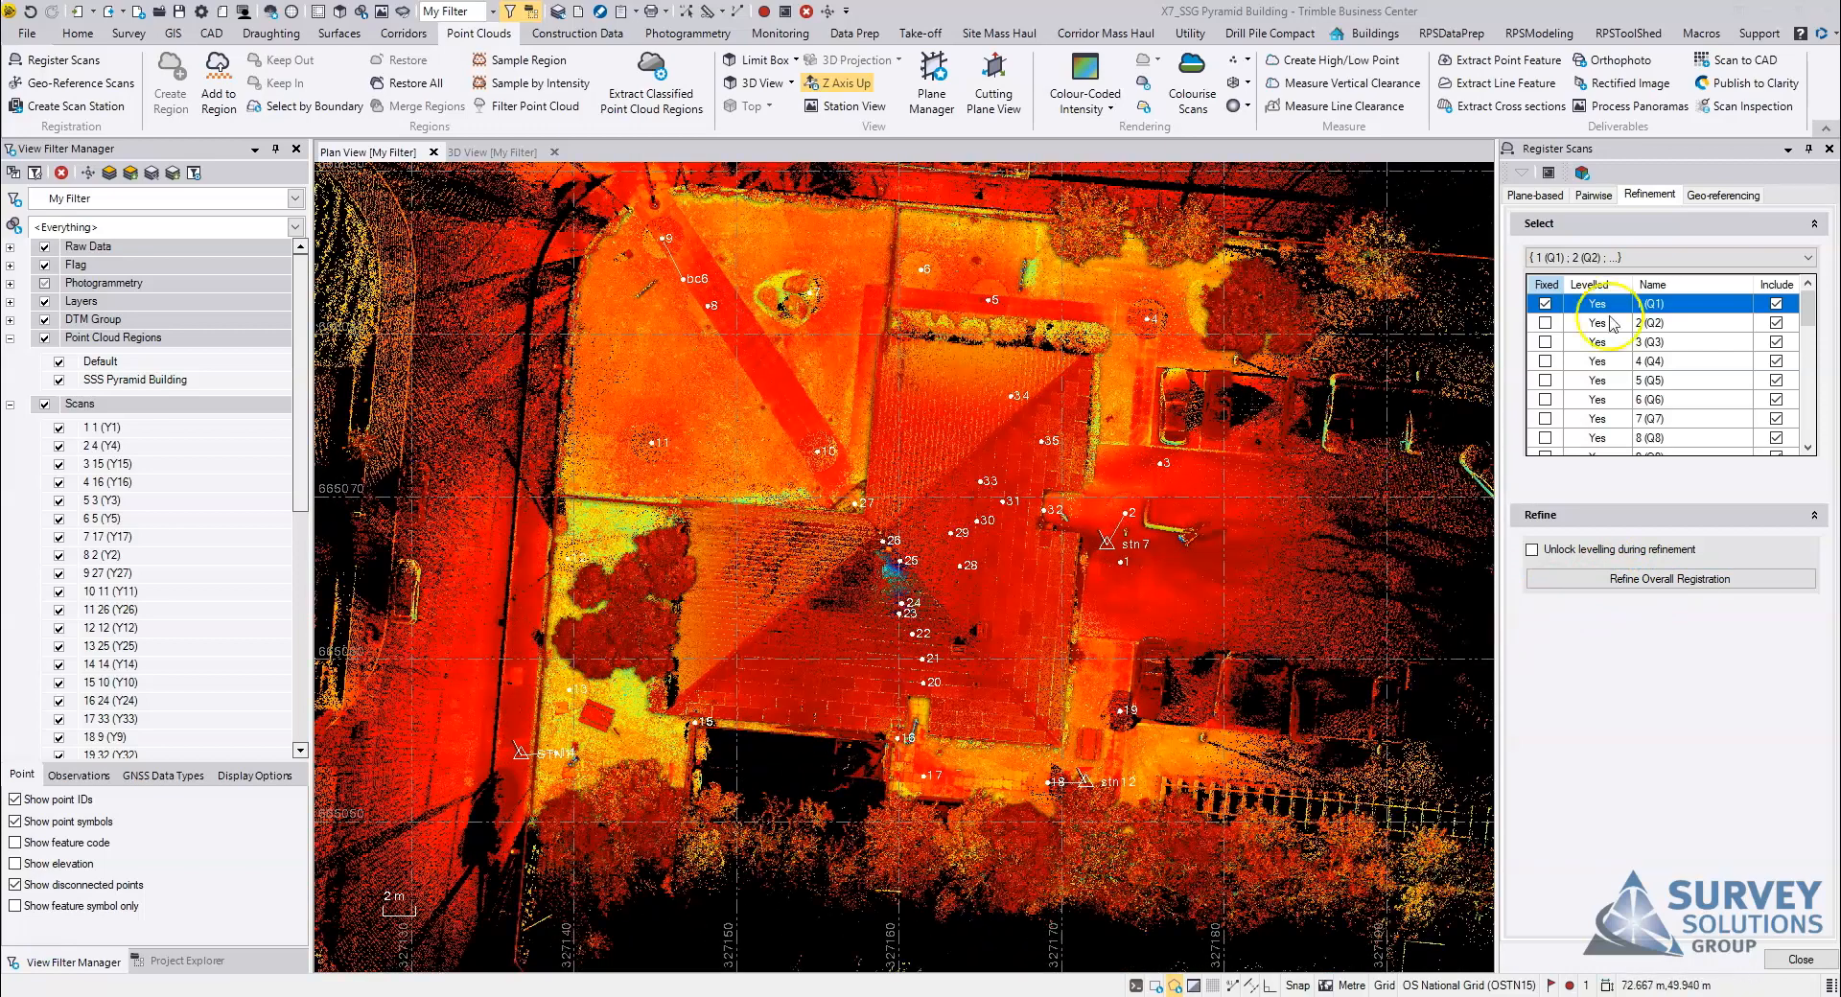
left_click(1721, 198)
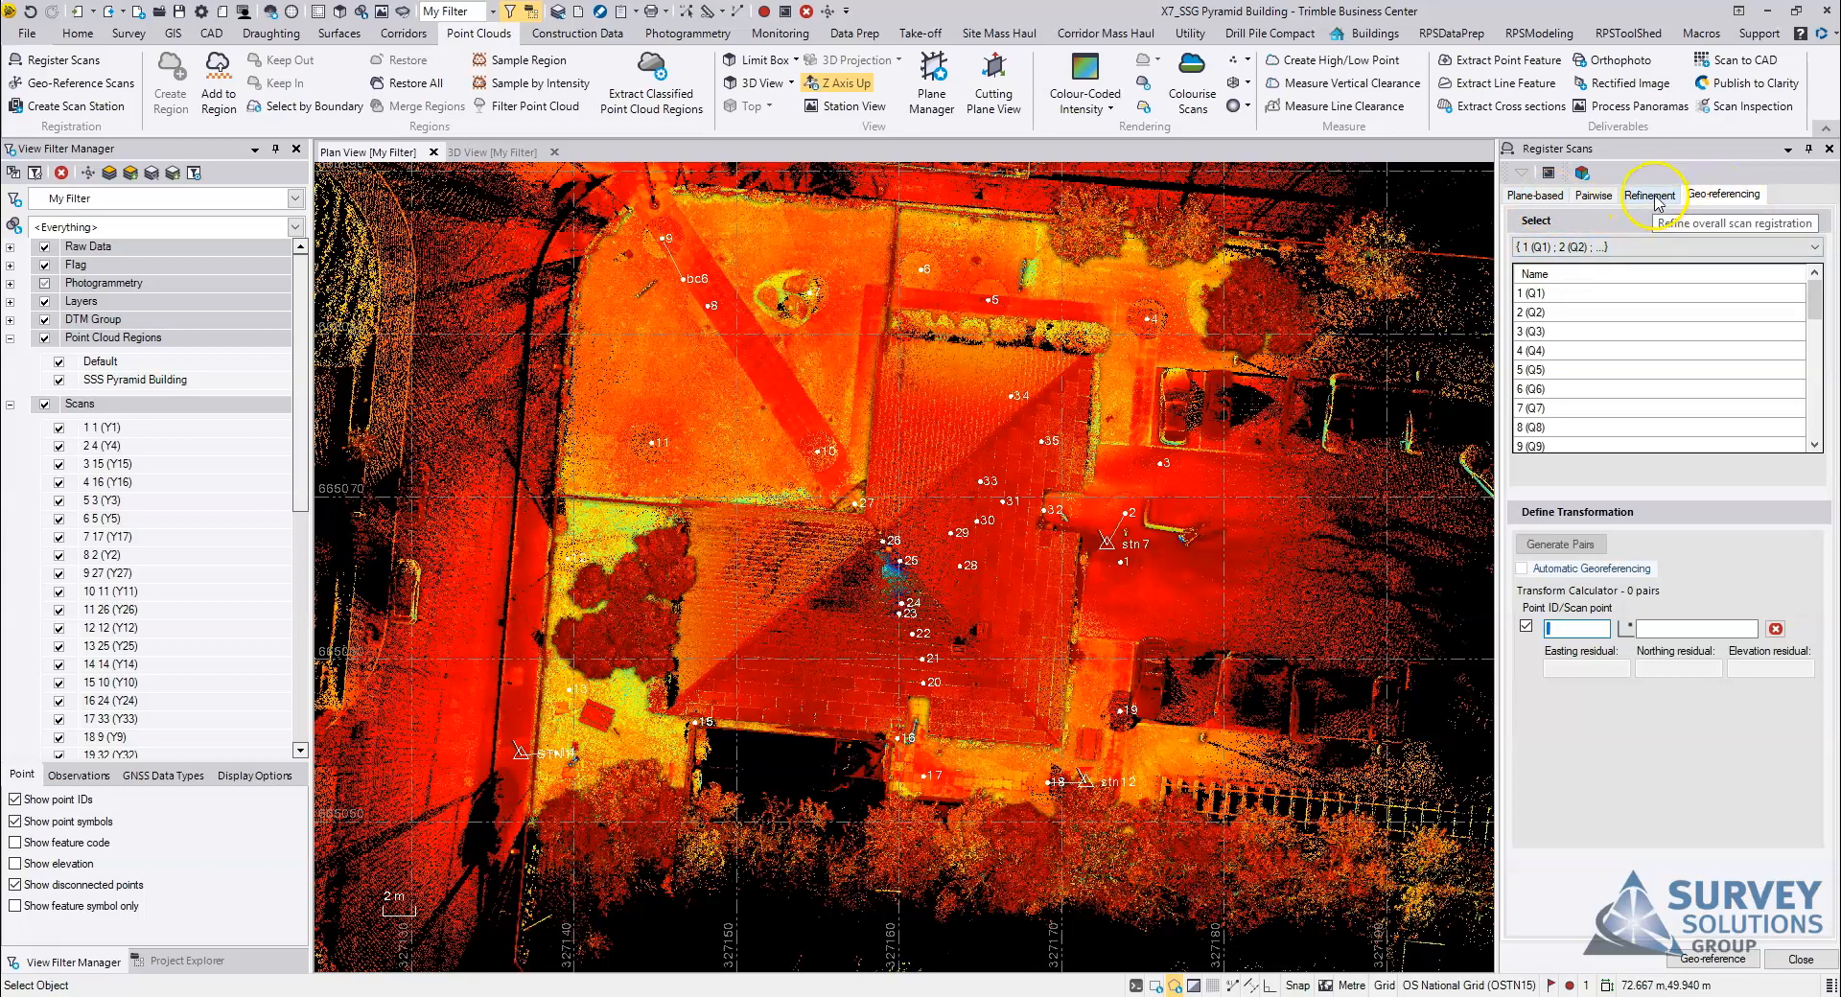
middle_click_drag(1055, 606, 1058, 617)
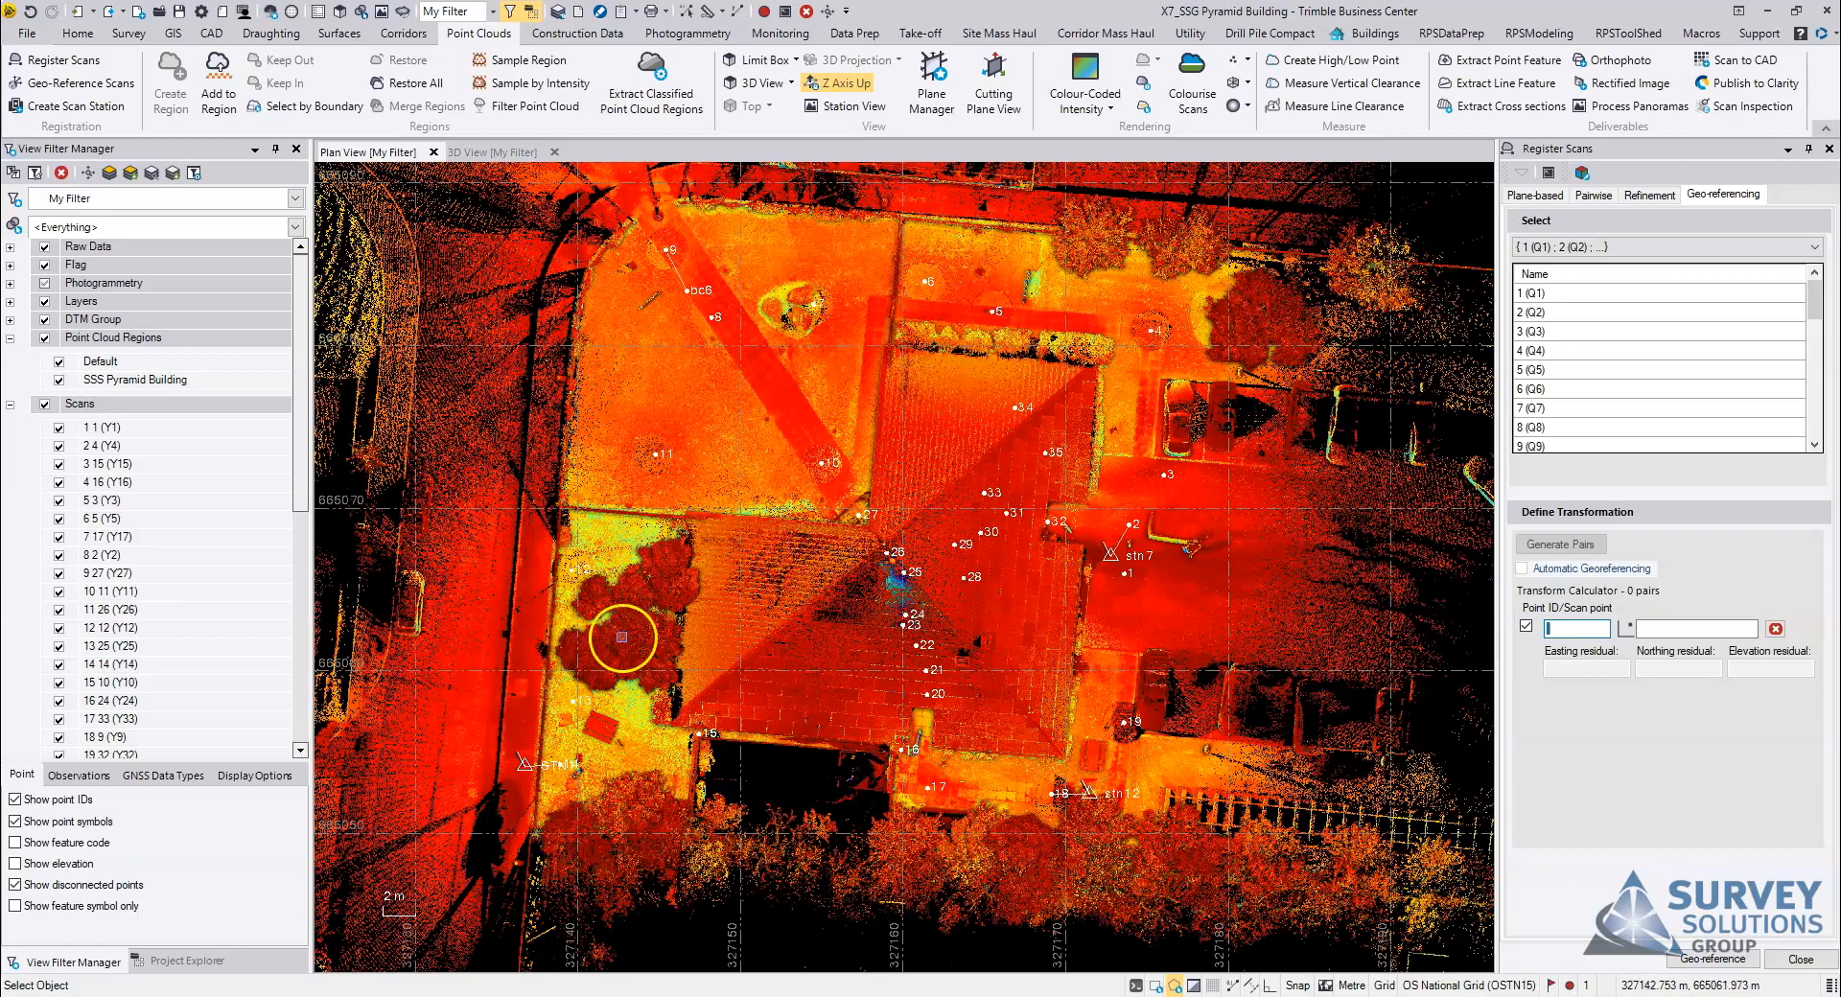
Step: Collapse the Point Cloud Regions and Scans filter groups and list all the points contained in the project
left_click(9, 339)
left_click(9, 356)
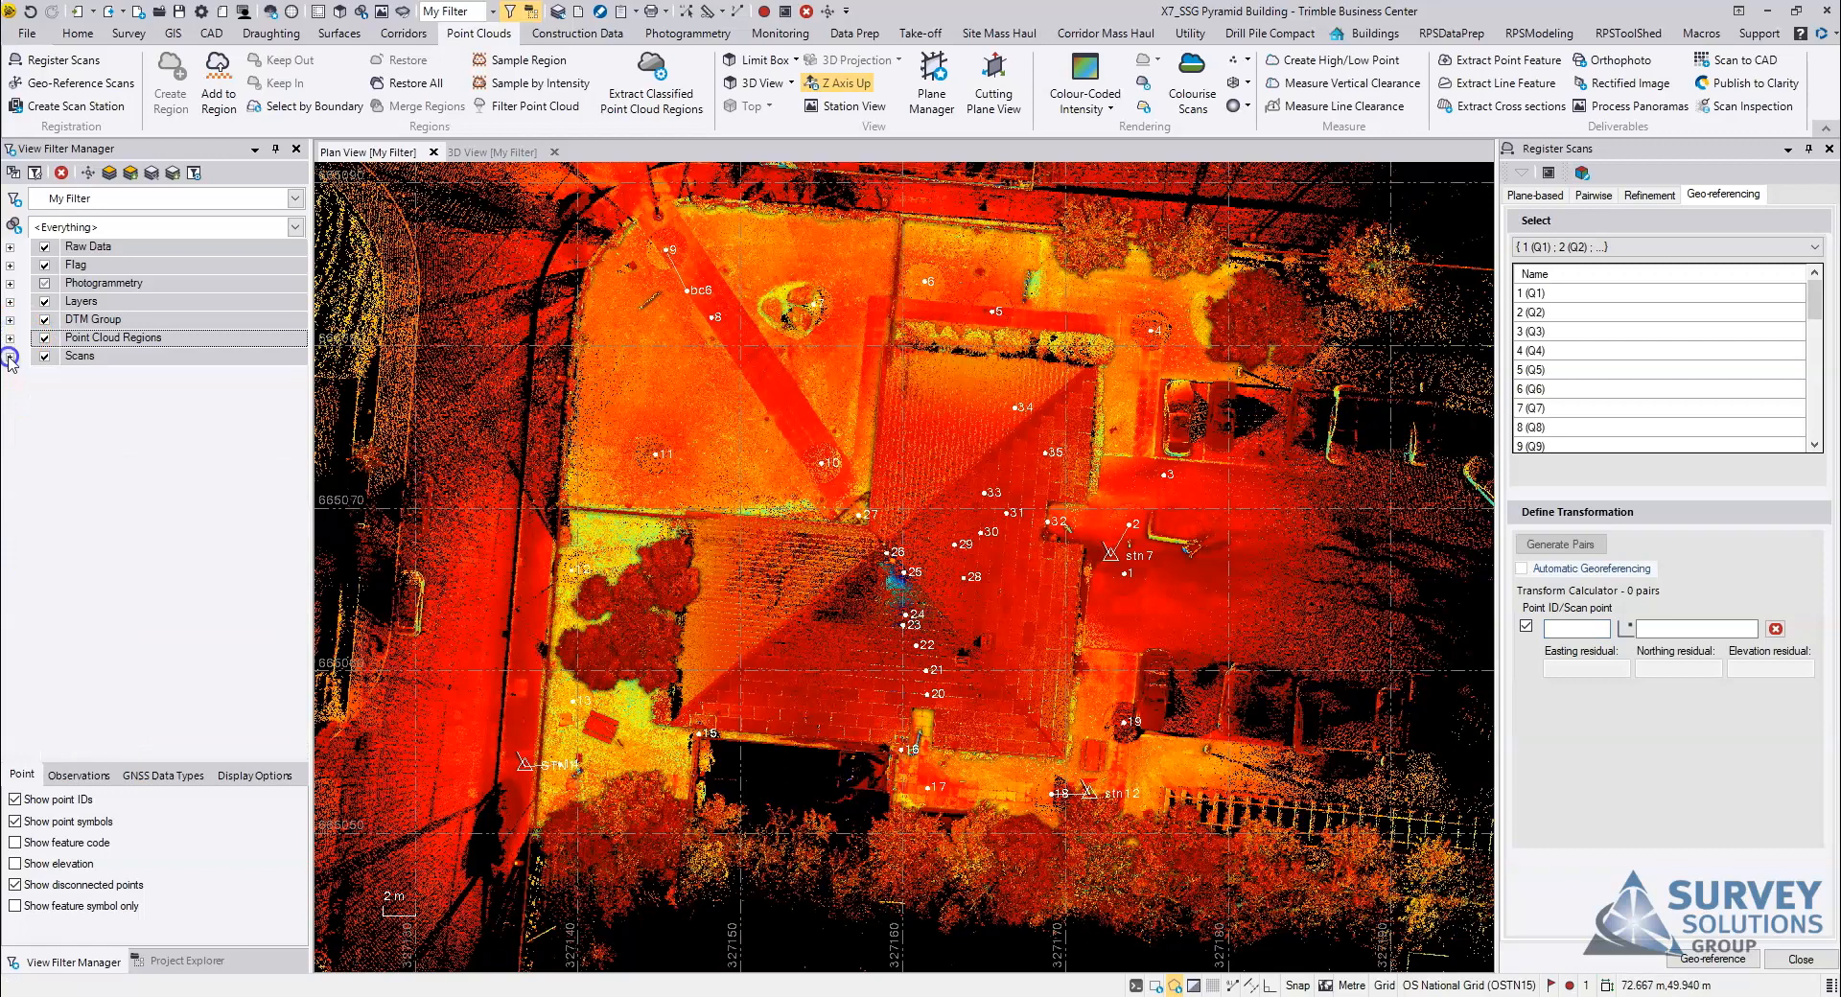
left_click(180, 965)
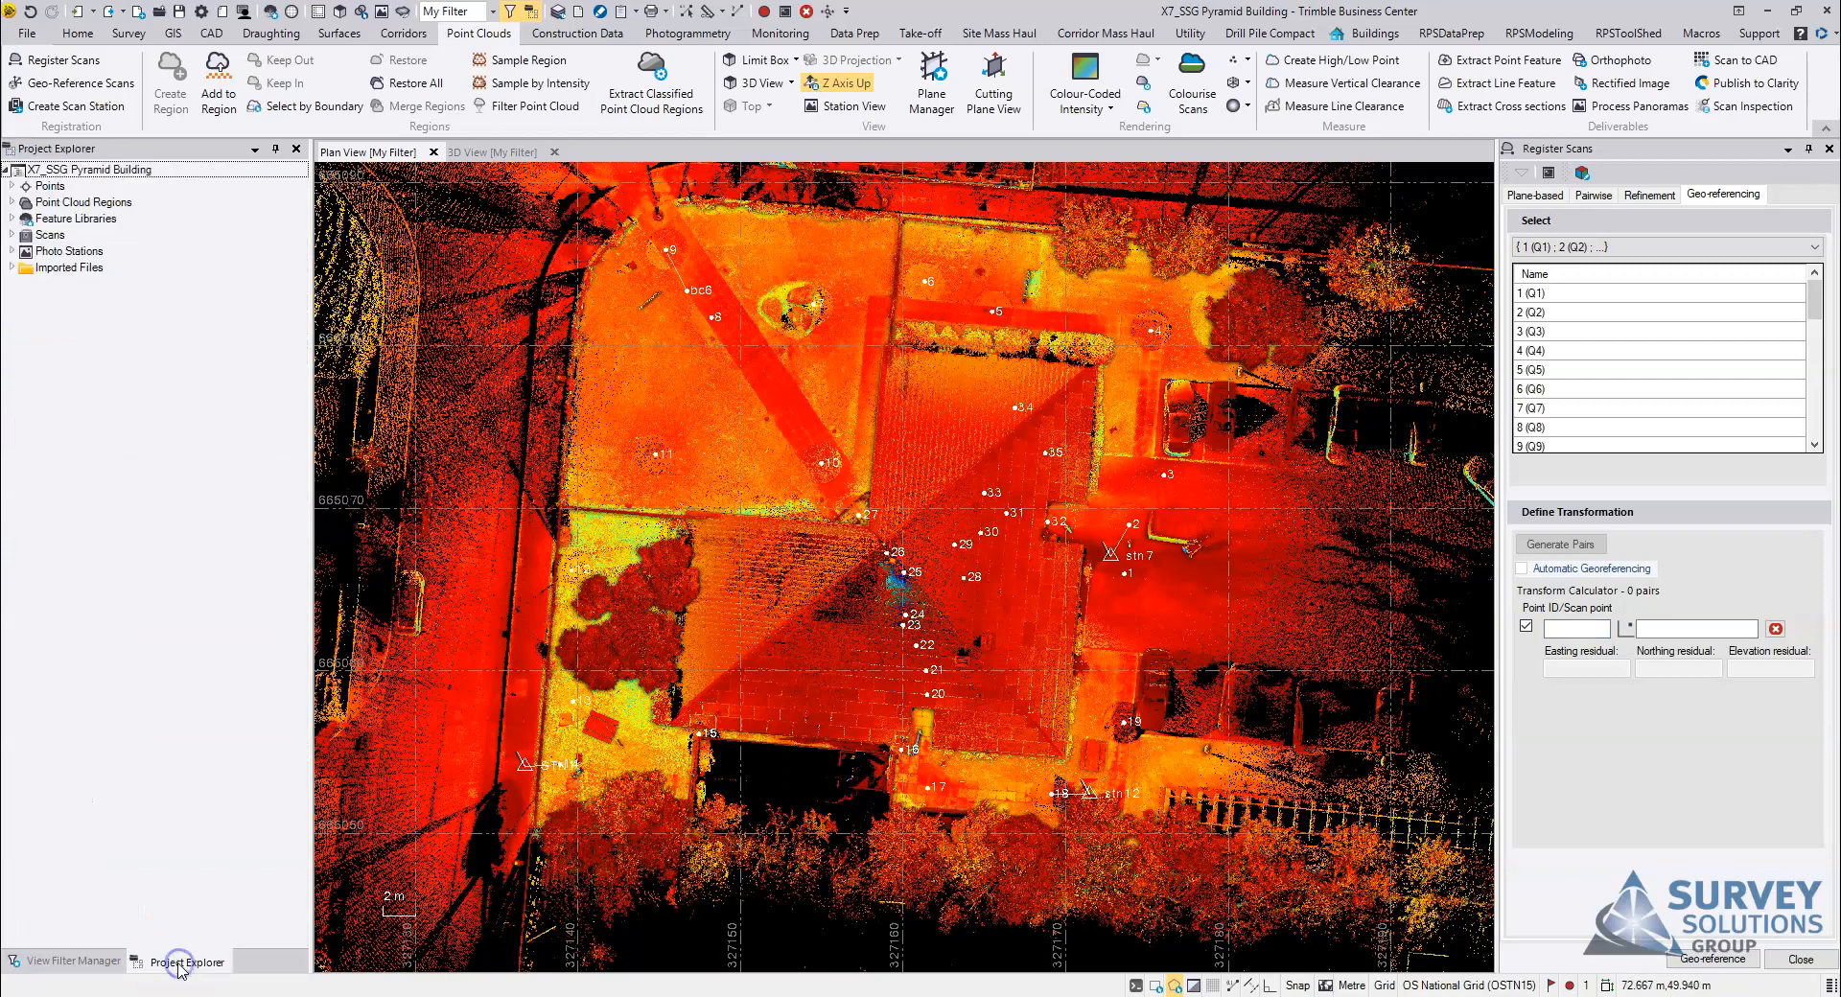
left_click(10, 187)
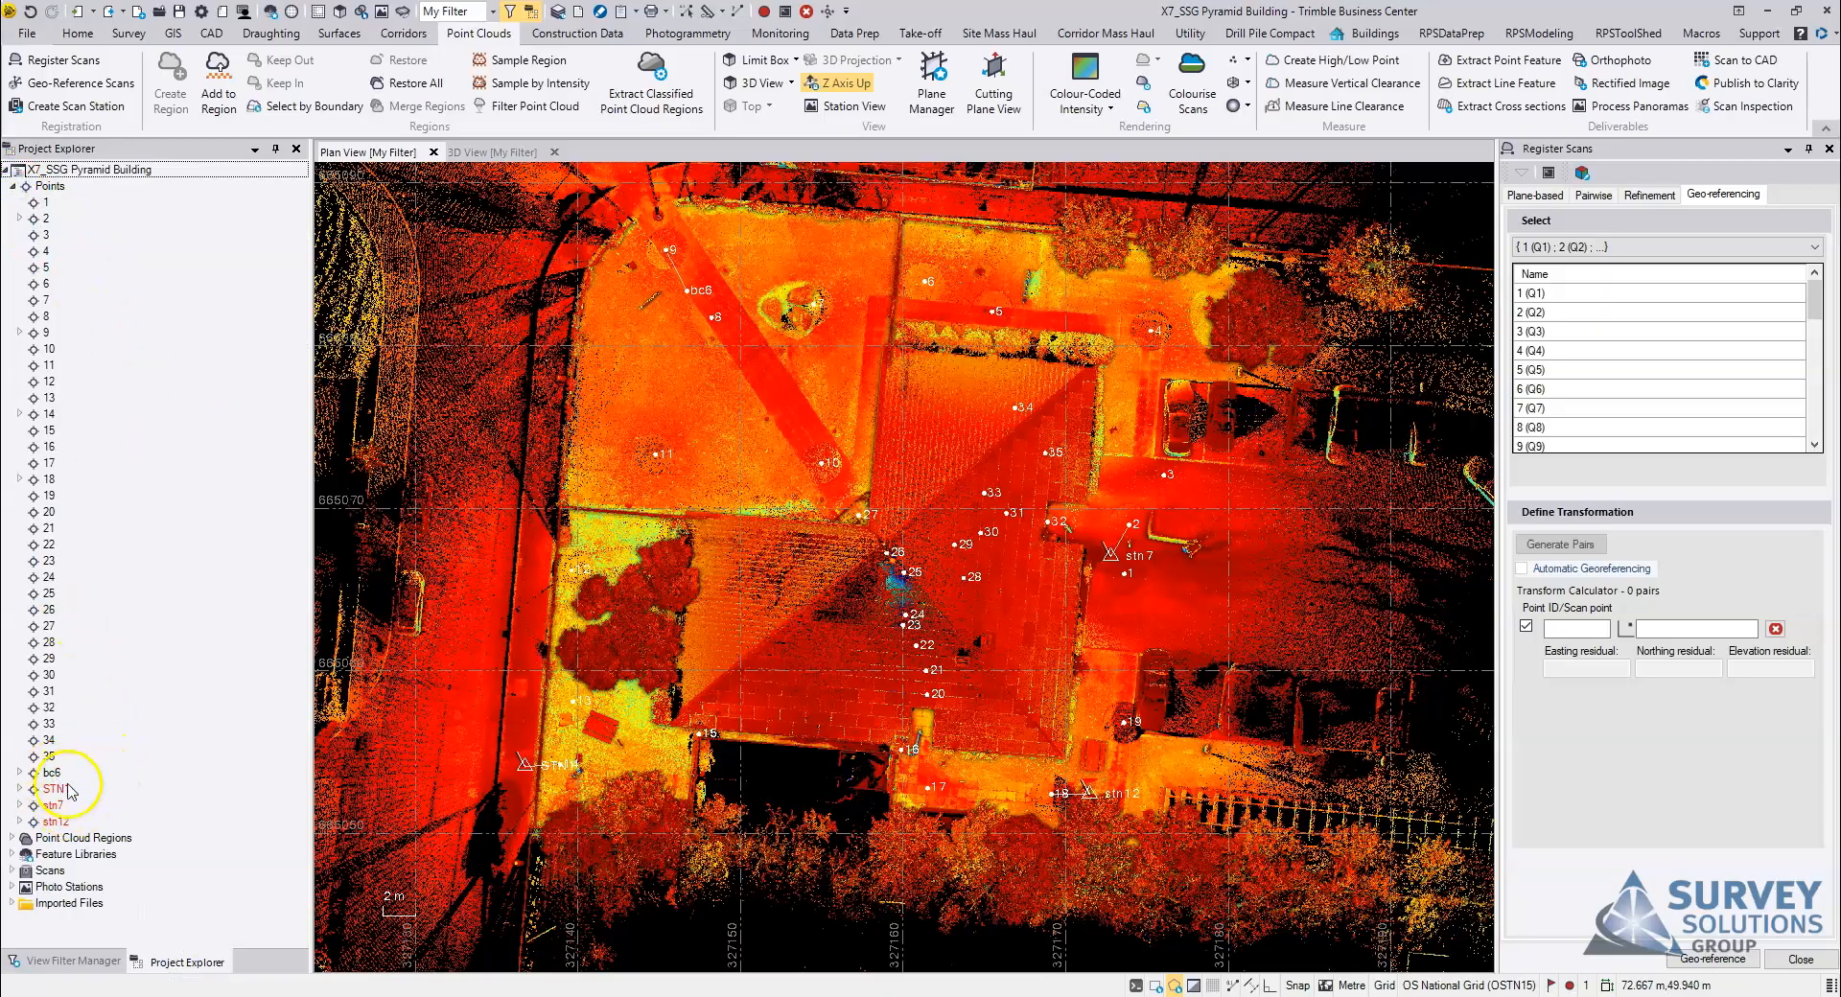
Step: Examine in plan view where the surveyed points such as stn7 lie relative to the scan stations around the building
scroll(1105, 565, "up", 5)
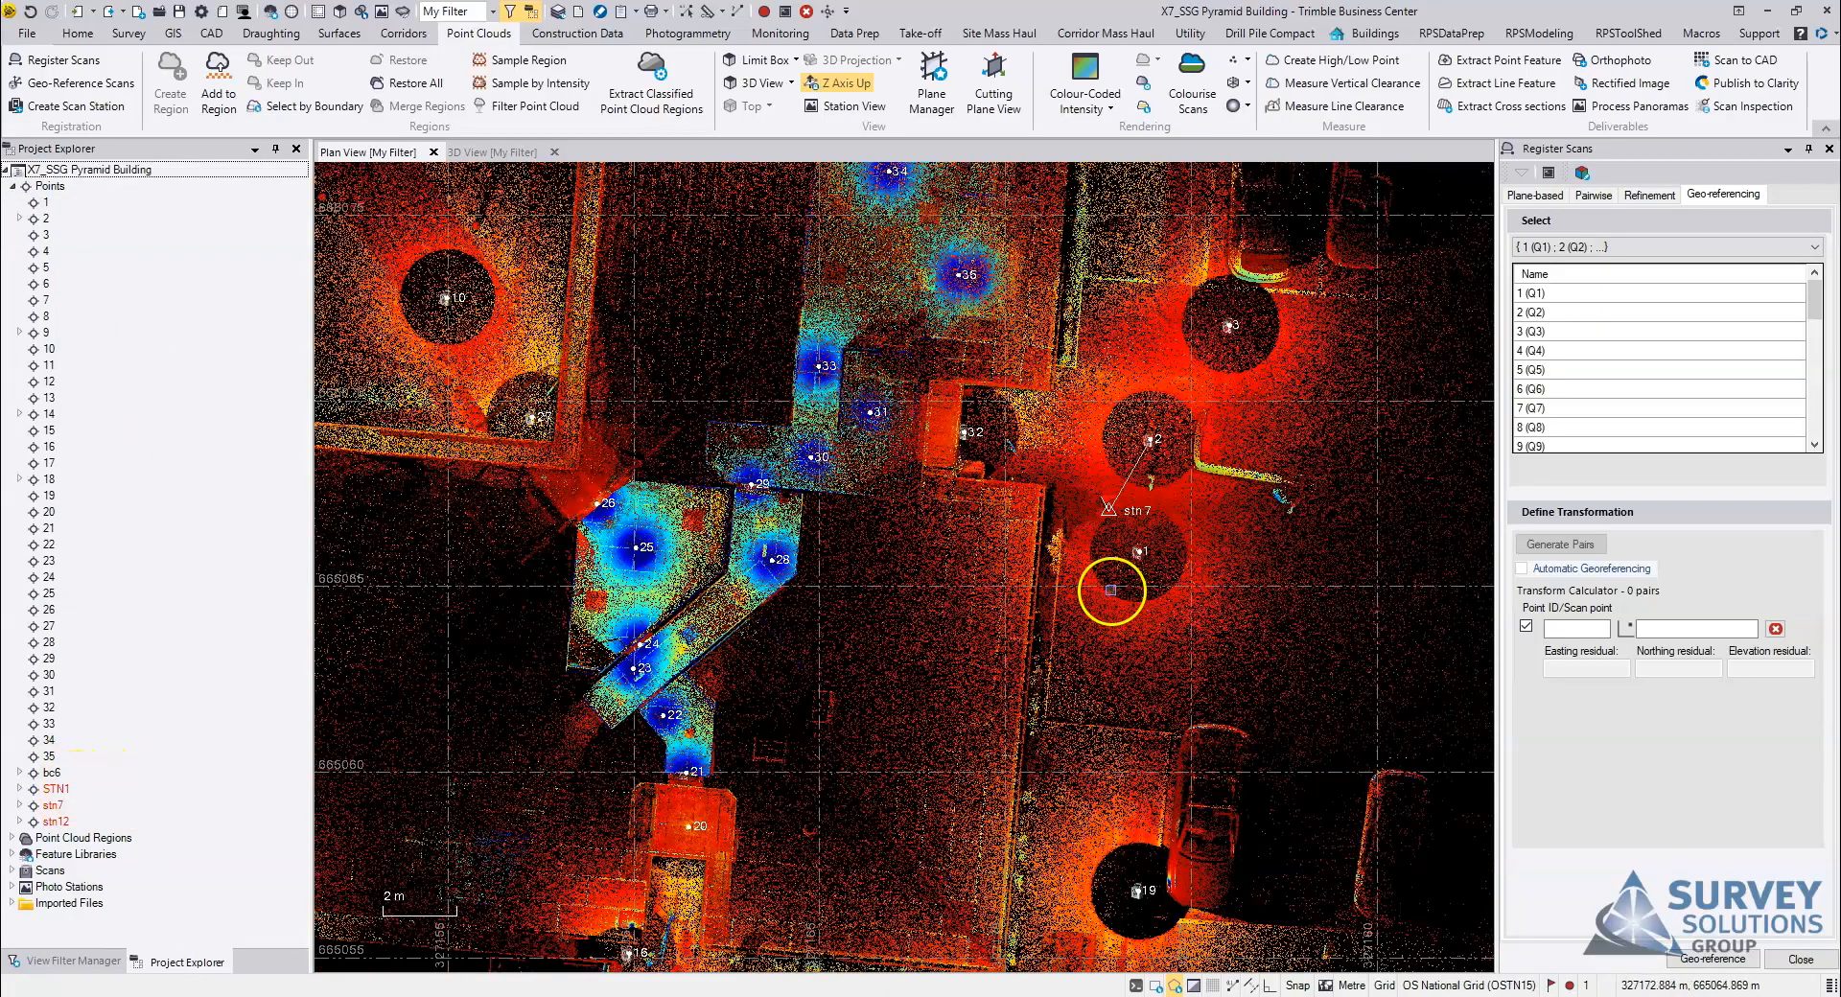
middle_click_drag(1105, 556, 1094, 553)
middle_click_drag(1074, 892, 1091, 652)
scroll(1061, 646, "down", 4)
scroll(1091, 652, "up", 3)
scroll(994, 624, "down", 1)
middle_click_drag(740, 586, 954, 613)
scroll(954, 613, "down", 1)
middle_click_drag(376, 443, 907, 616)
scroll(566, 673, "up", 2)
middle_click_drag(566, 673, 1085, 654)
scroll(693, 746, "up", 2)
scroll(693, 747, "down", 5)
middle_click_drag(1055, 475, 777, 732)
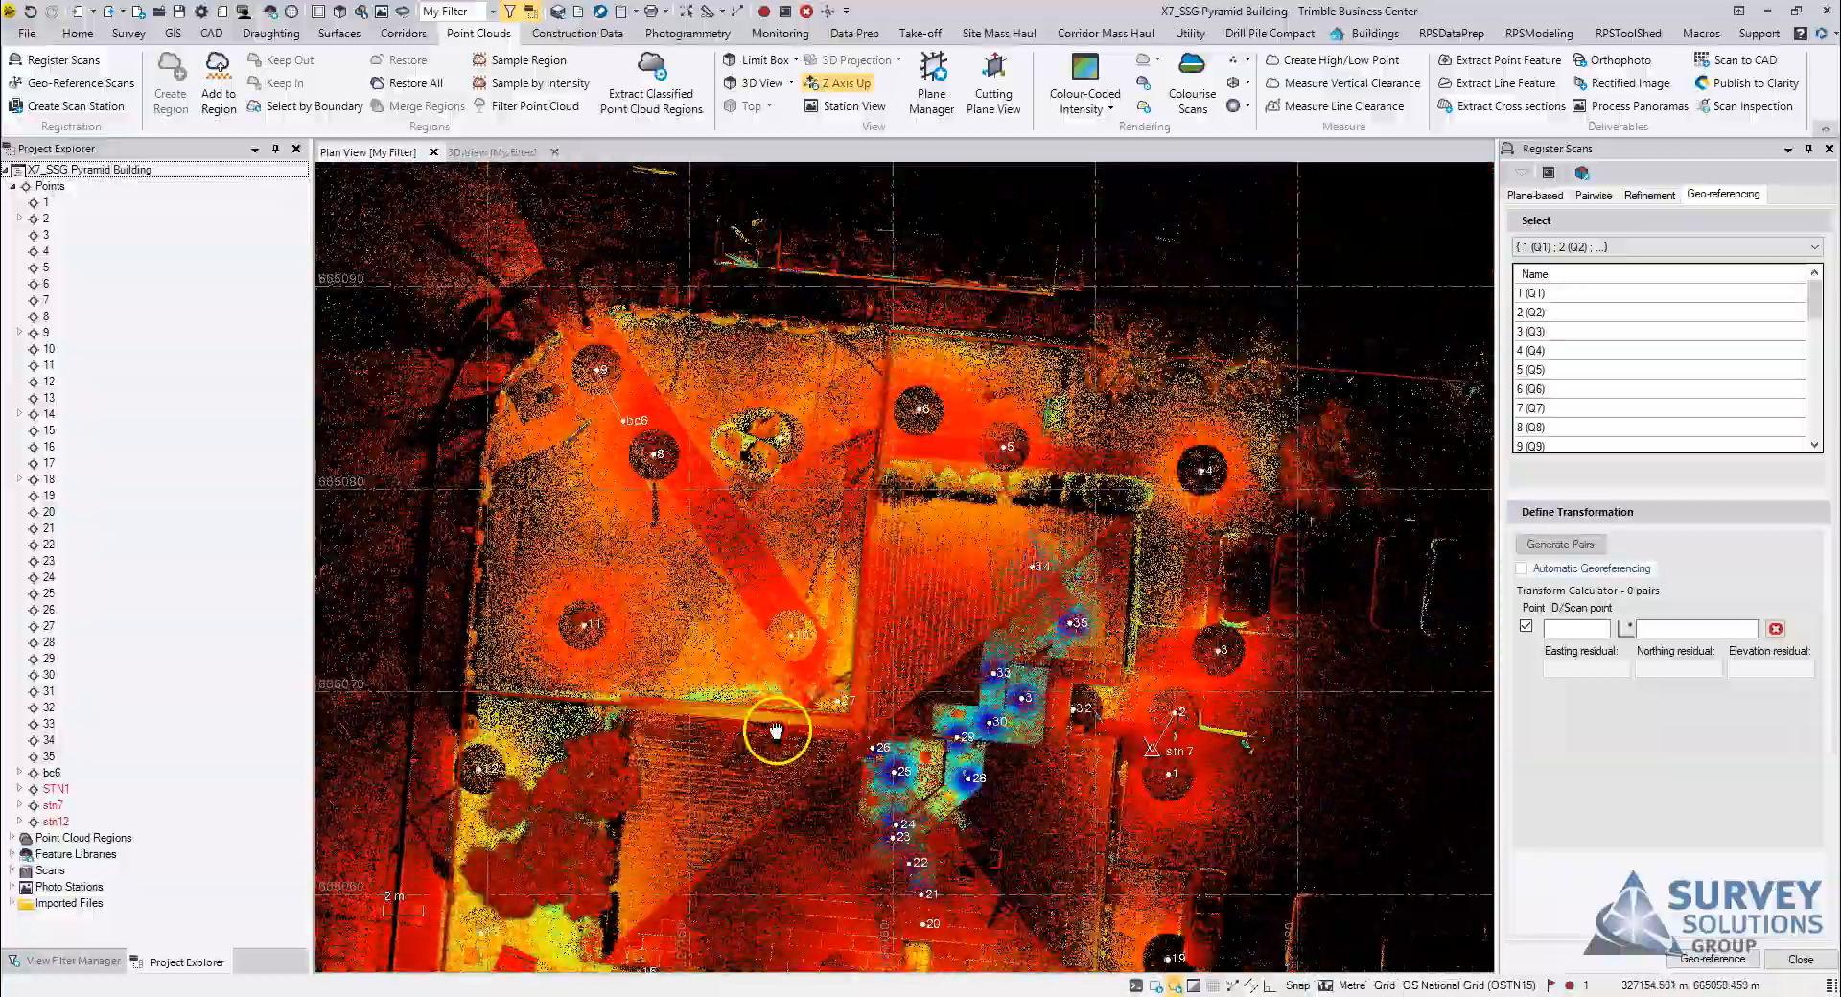
Step: Examine point bc6 and its link to scan station 9 near the site's corner in plan view
middle_click_drag(837, 521, 1015, 672)
scroll(801, 567, "up", 3)
scroll(802, 567, "up", 2)
middle_click_drag(802, 567, 934, 720)
scroll(874, 659, "up", 2)
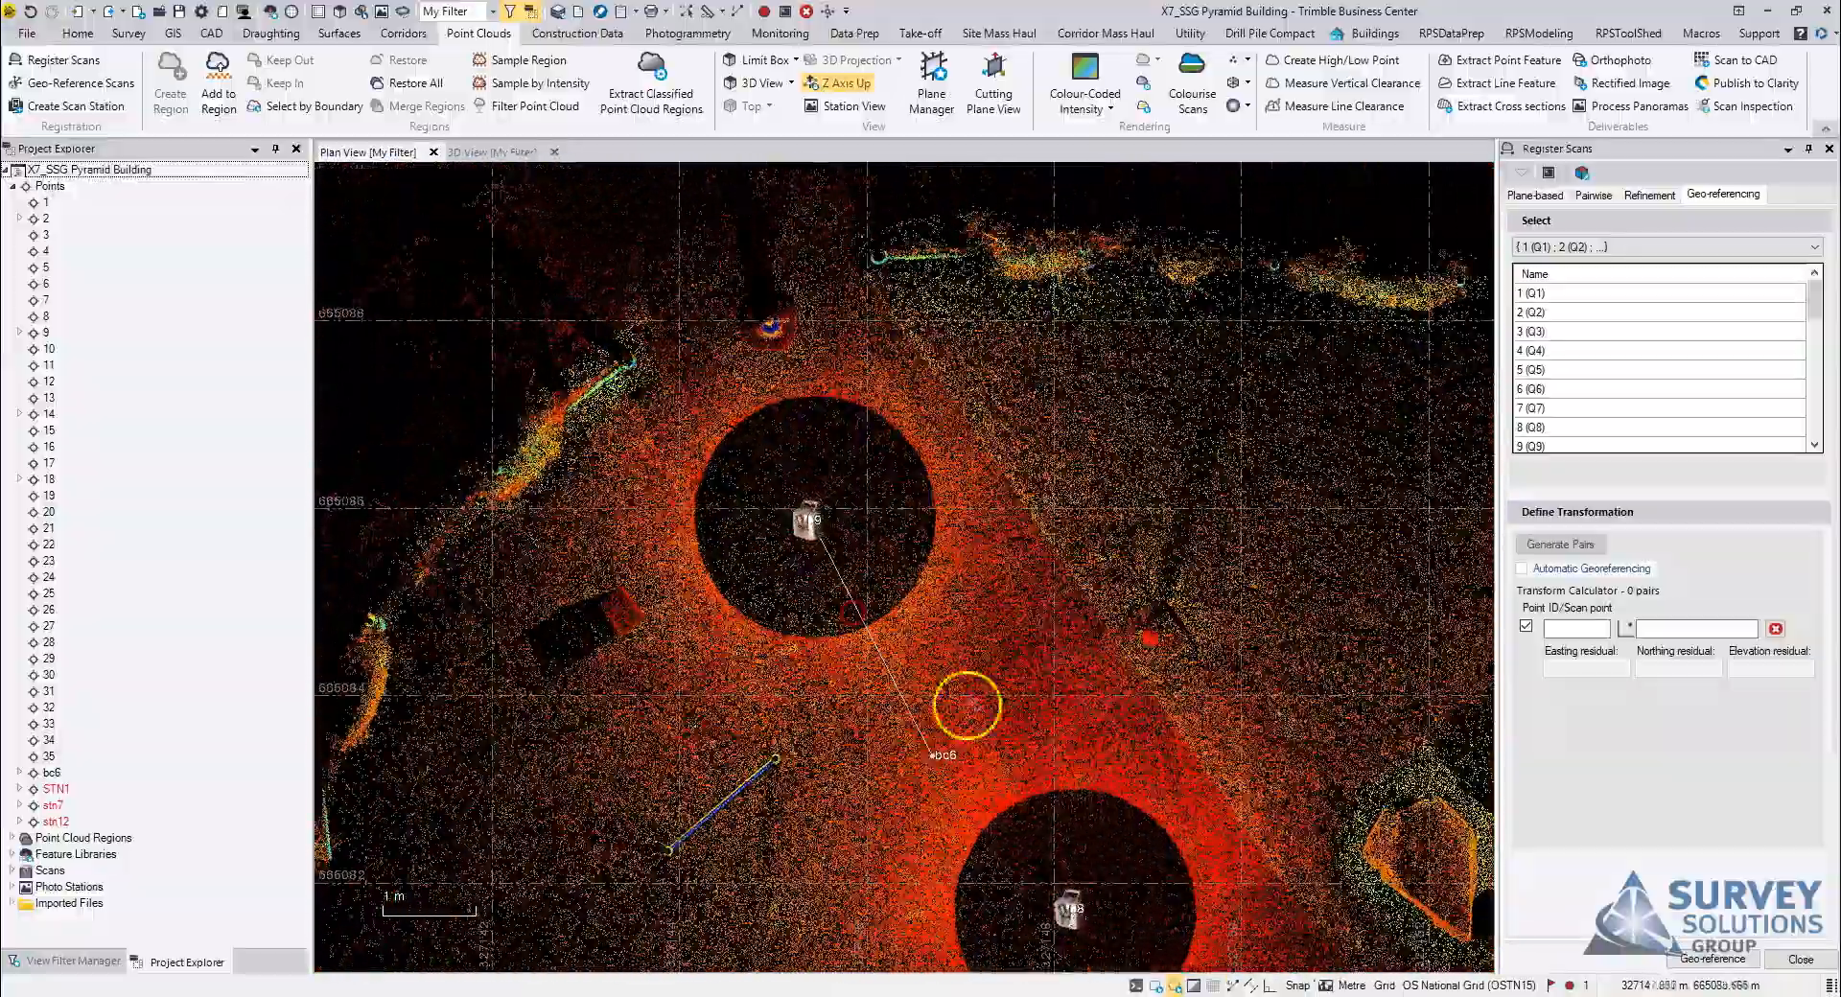
middle_click_drag(944, 796, 873, 700)
scroll(873, 700, "up", 2)
scroll(867, 654, "down", 9)
middle_click_drag(1067, 731, 993, 724)
middle_click_drag(1358, 880, 1062, 616)
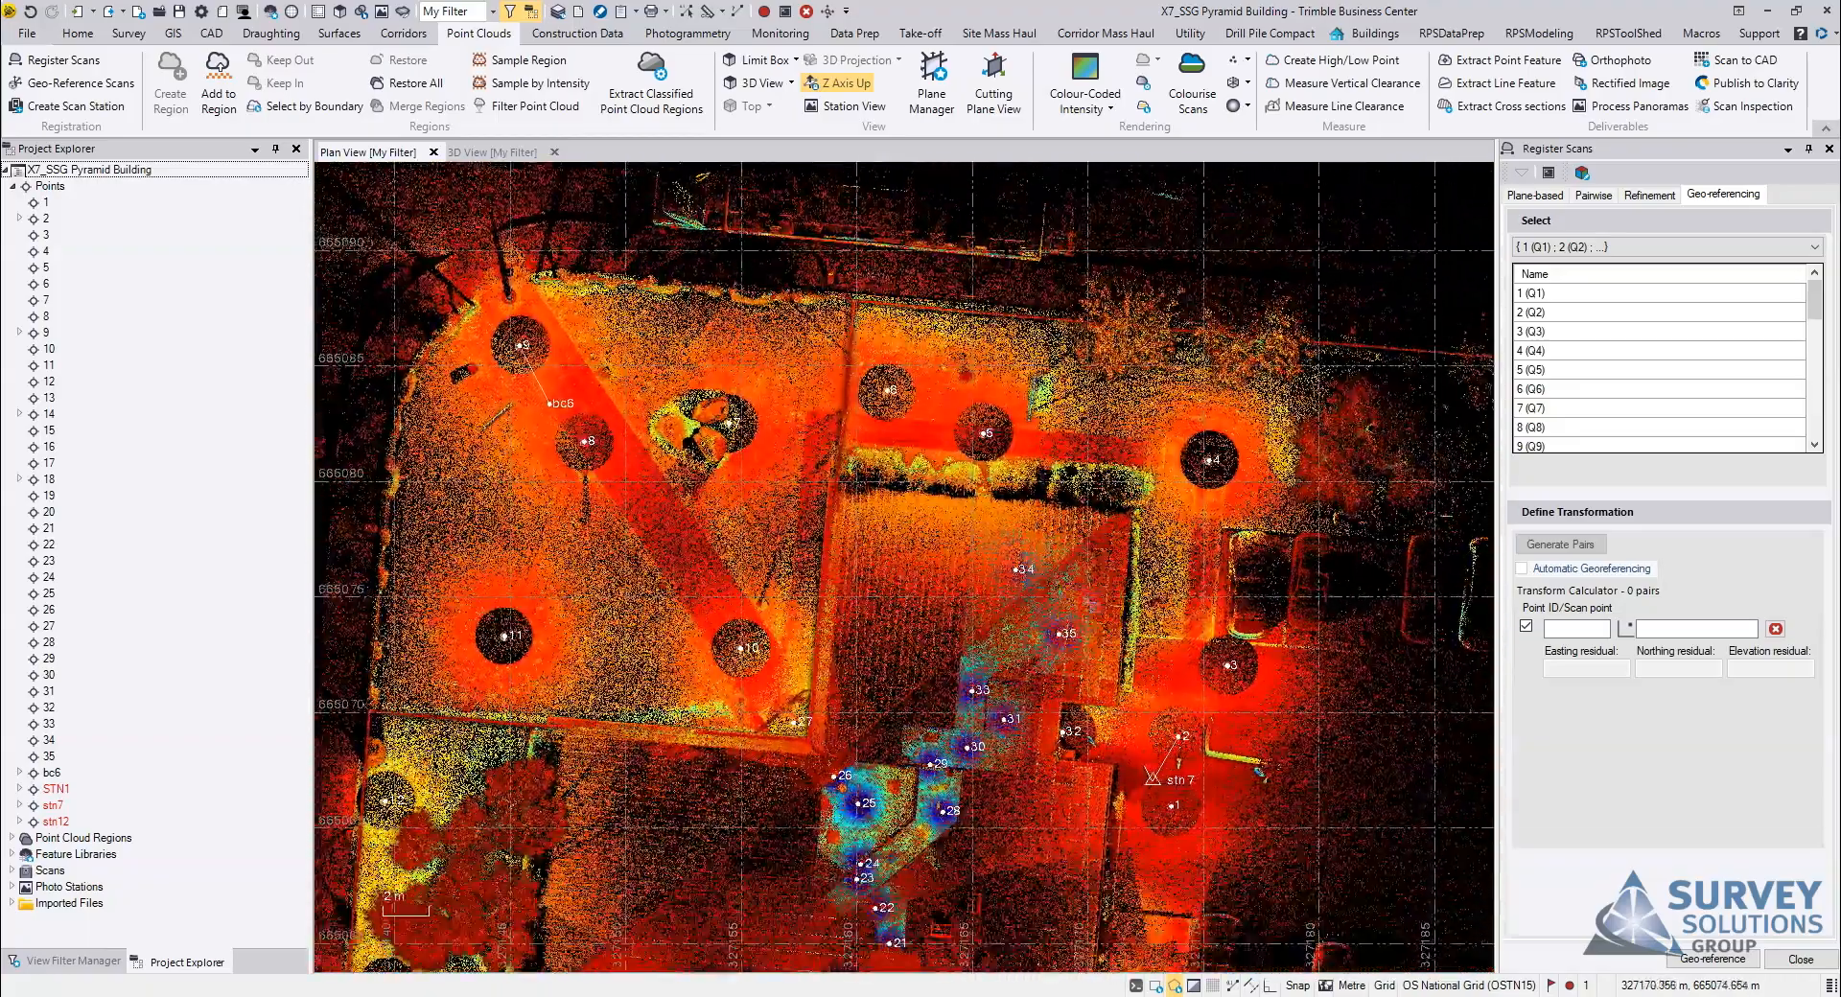
Step: Import Control.csv from the Pyramid Building folder into the project using the P,E,N,elev,Code (Control) format
left_click(482, 976)
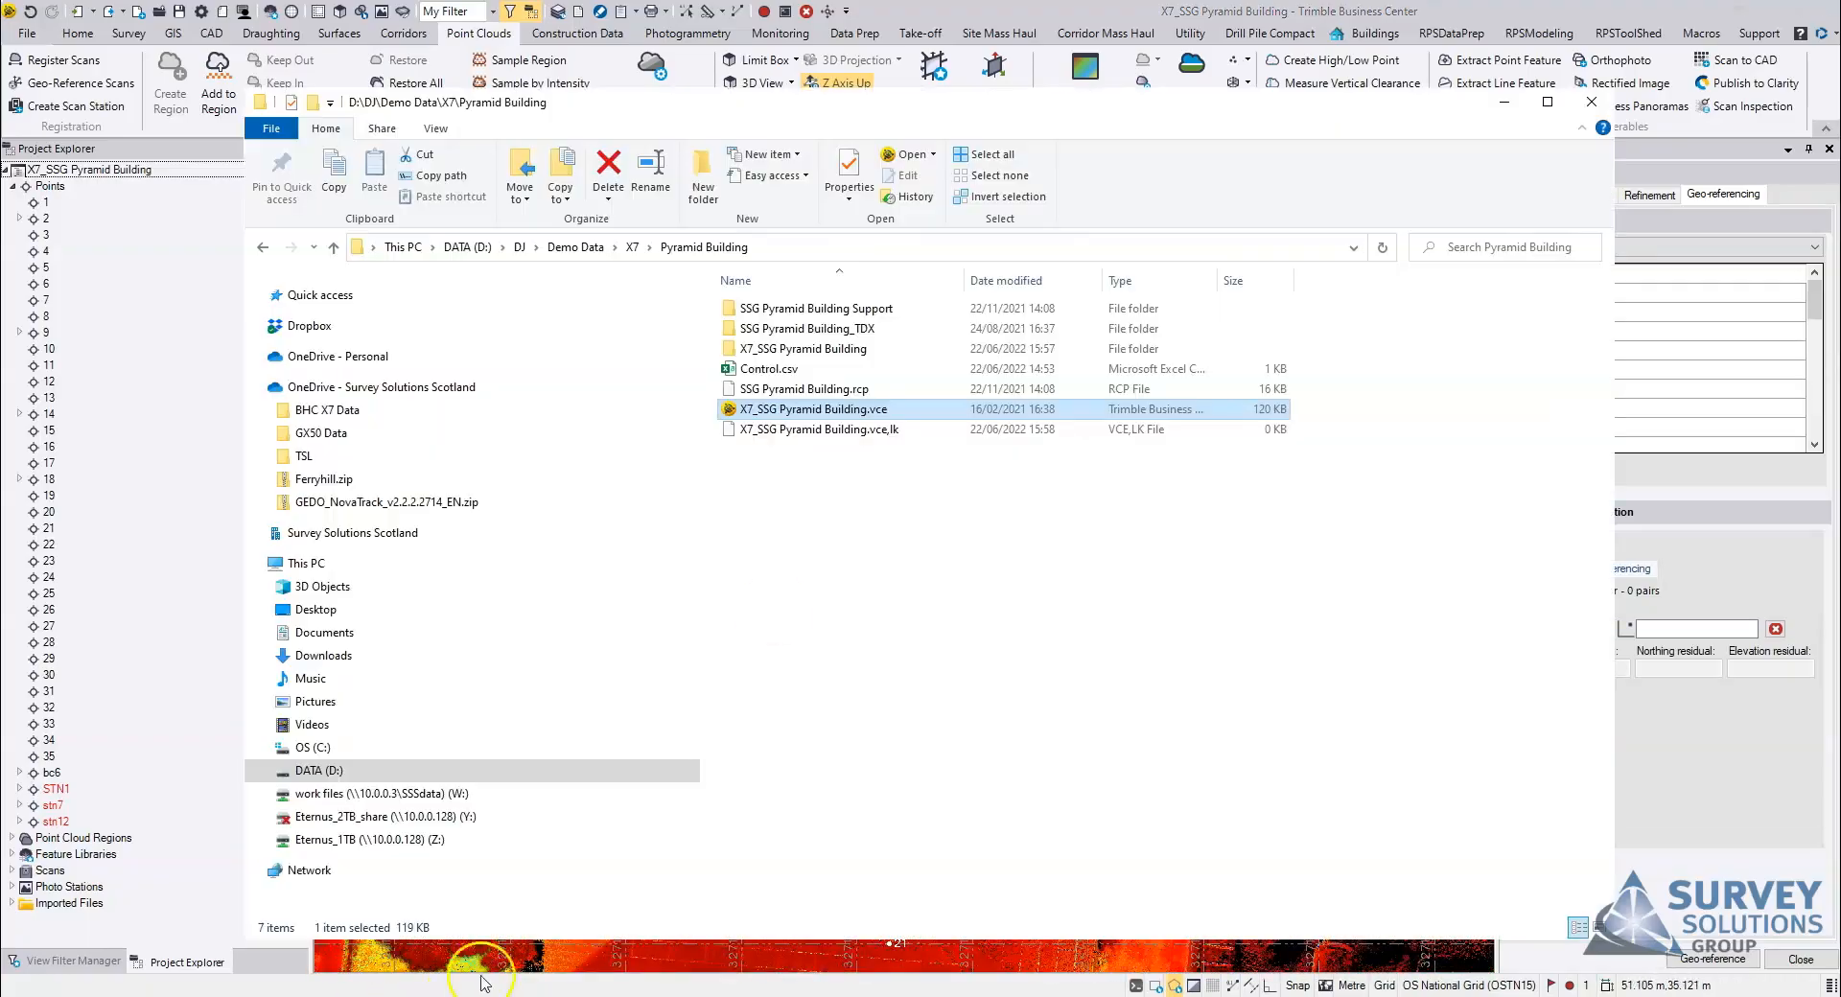
left_click_drag(1056, 119, 1592, 325)
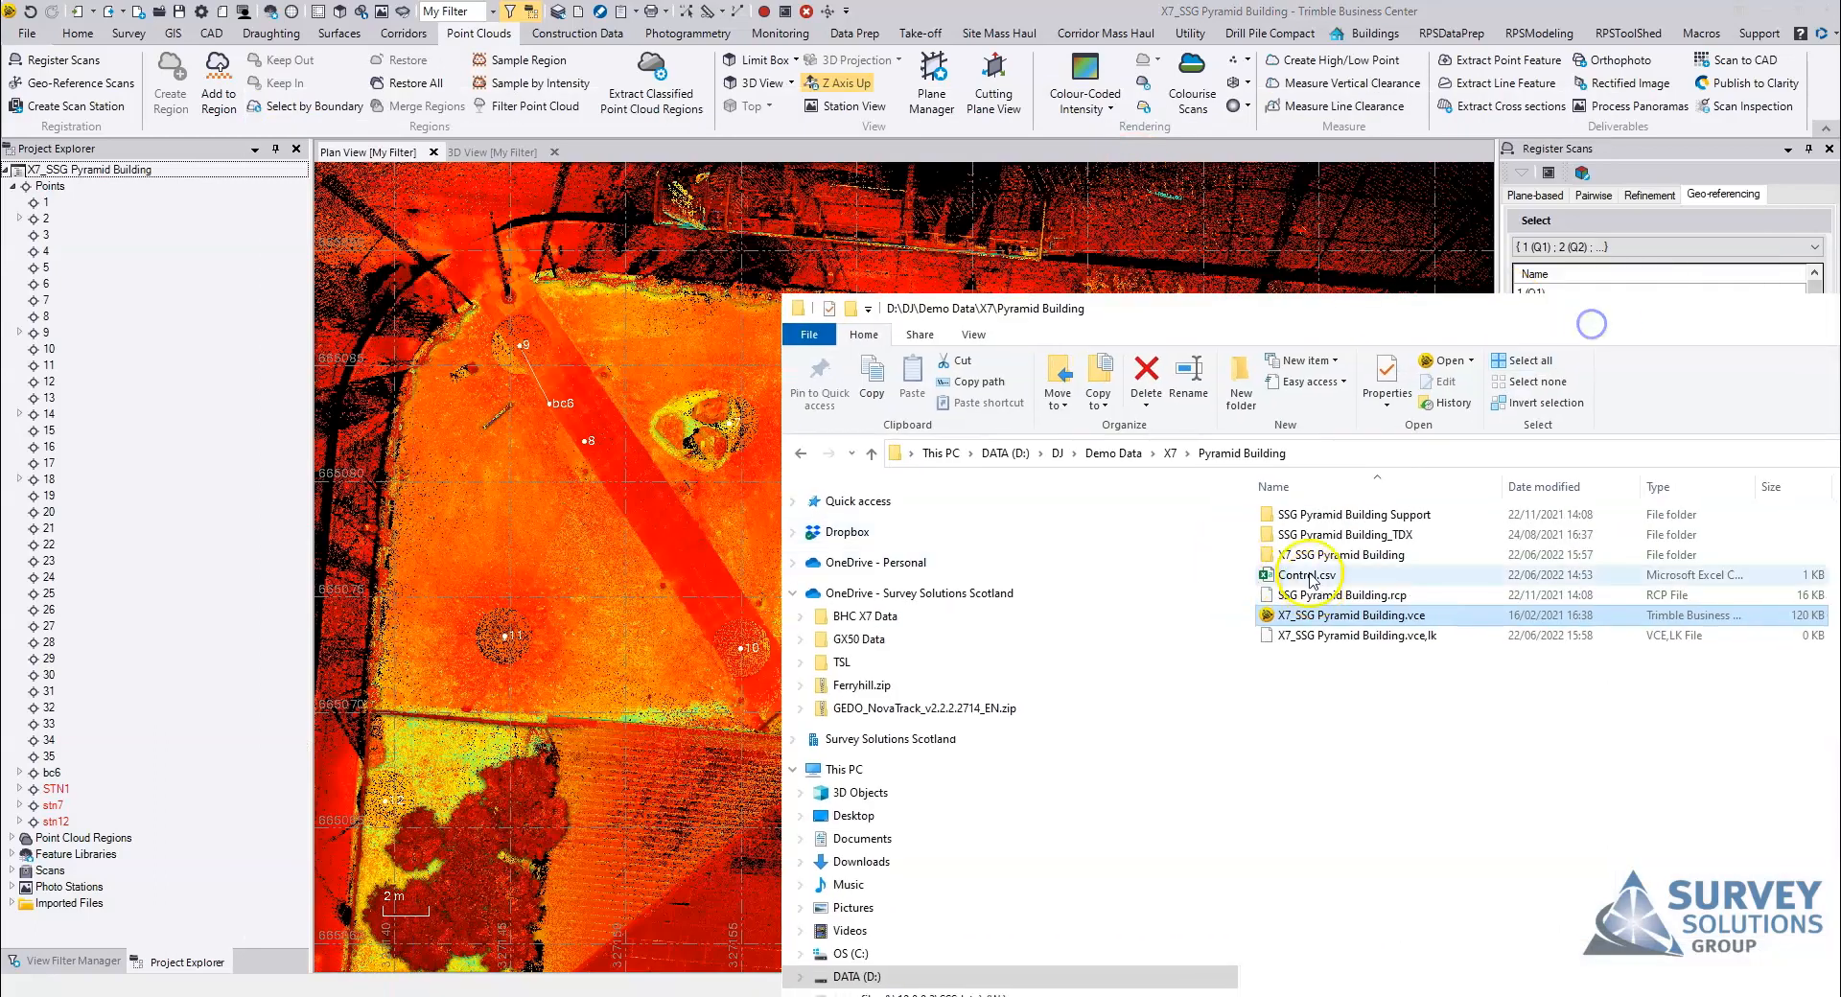
left_click_drag(1318, 575, 779, 504)
left_click_drag(1753, 315, 1212, 382)
left_click(1488, 378)
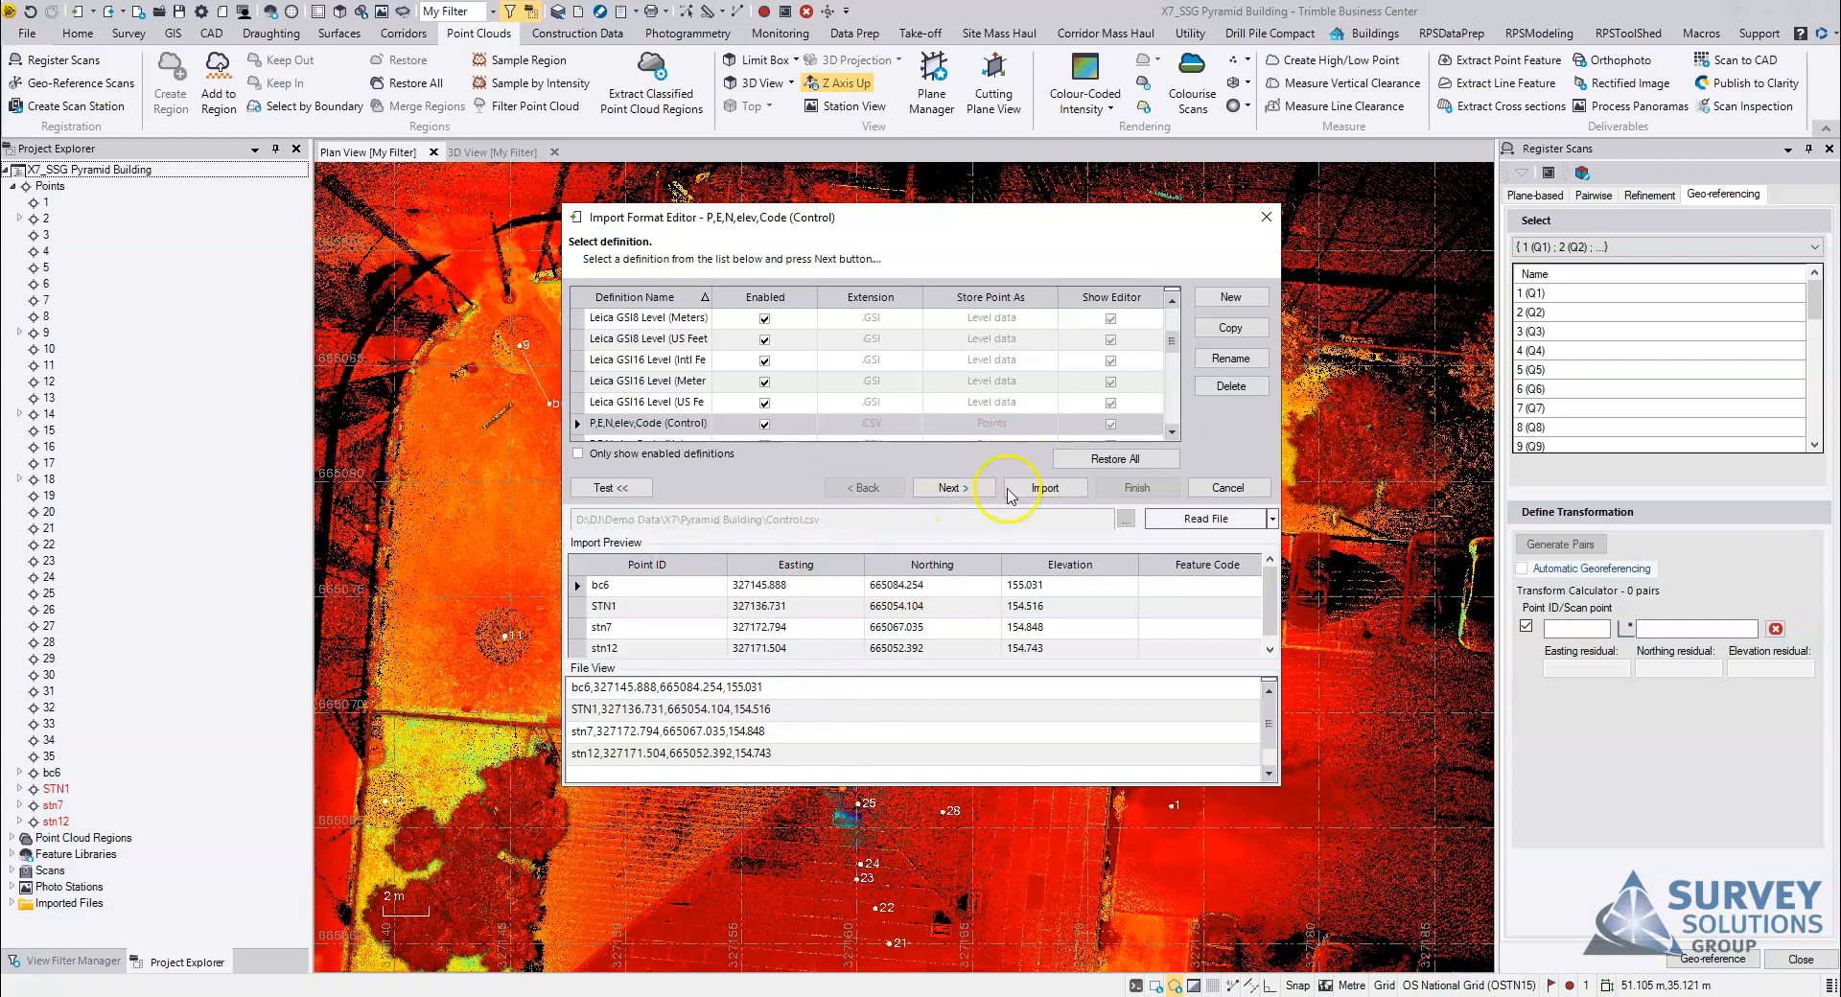
left_click(954, 488)
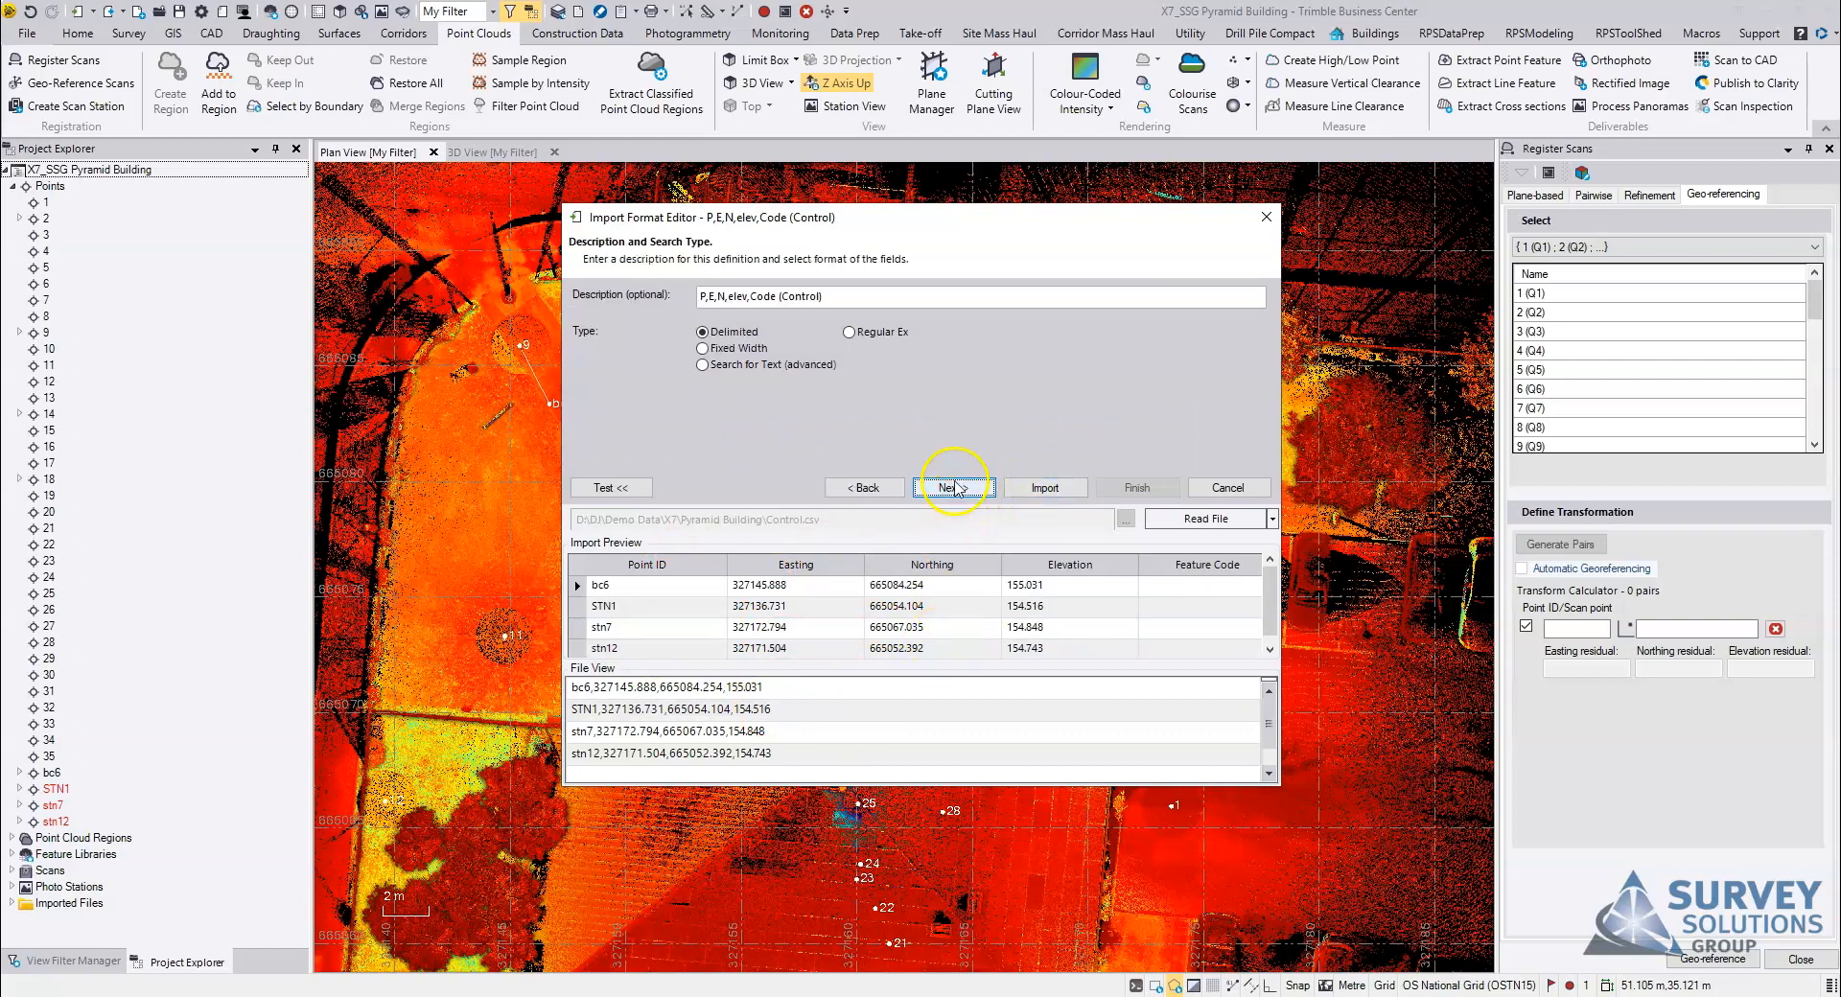
left_click(1046, 488)
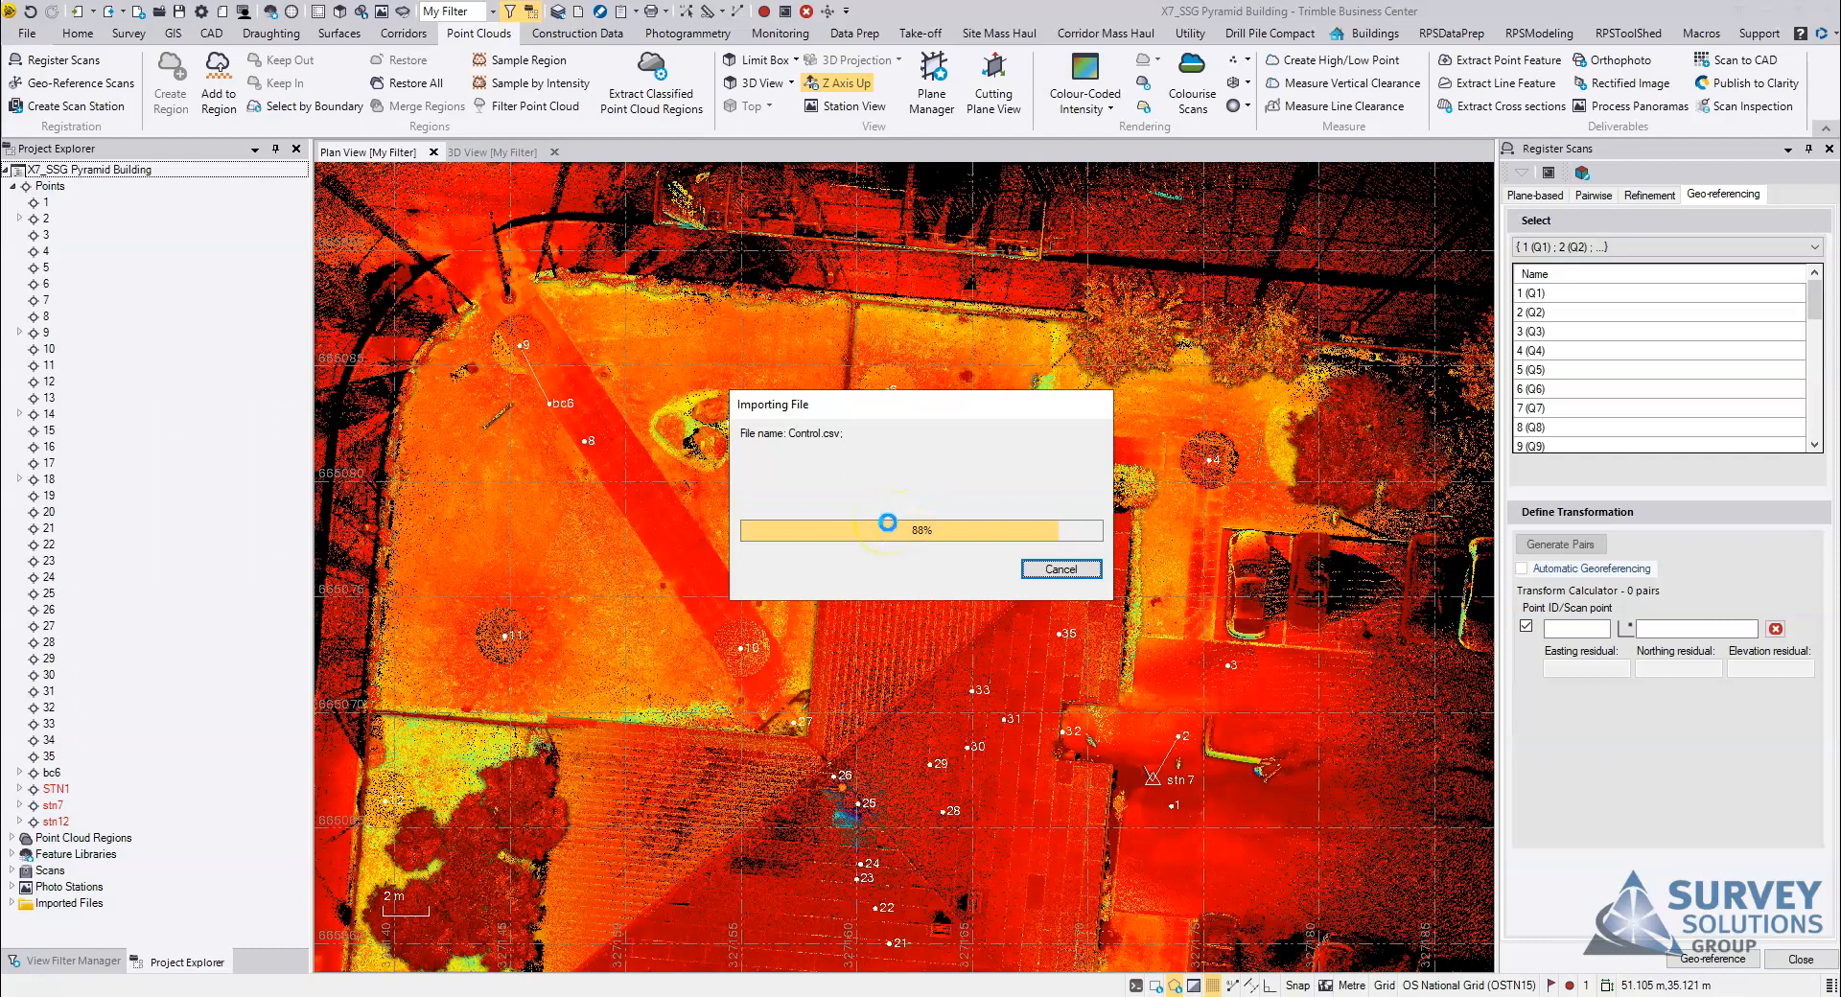
Step: Exclude STN1, stn7 and stn12 from merging with the existing points of the same name
left_click_drag(863, 275, 914, 296)
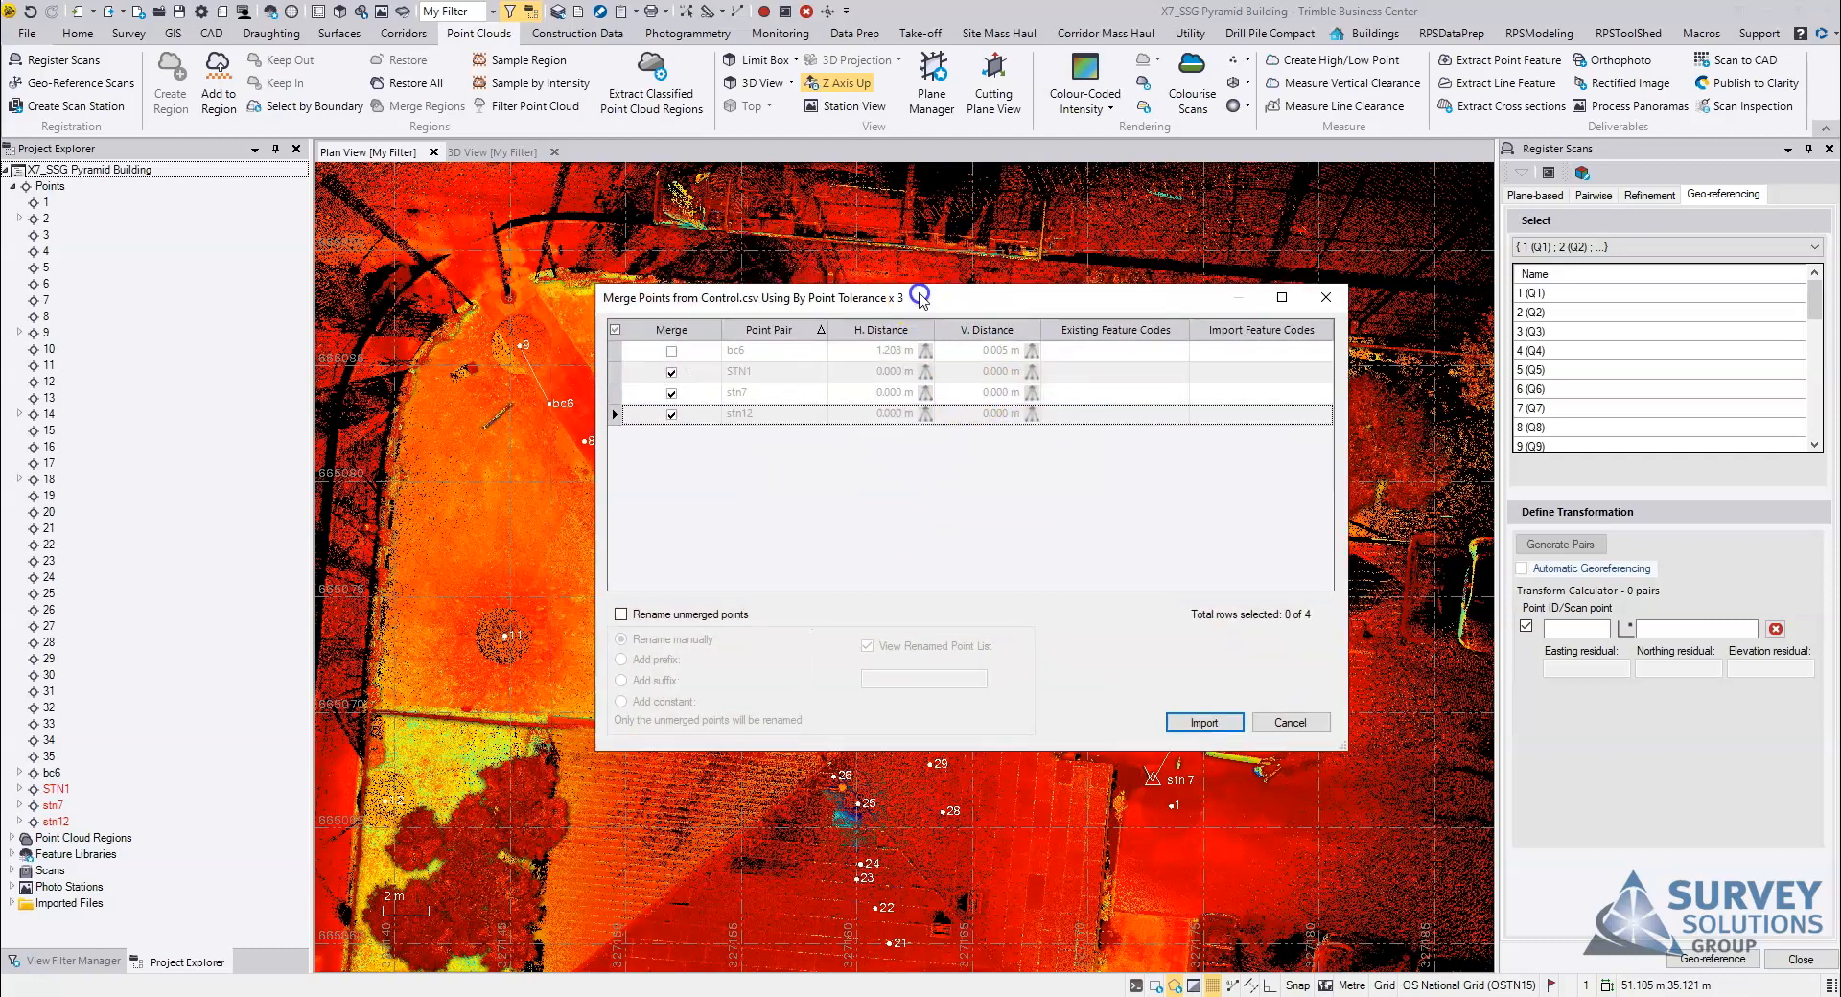
left_click(692, 372)
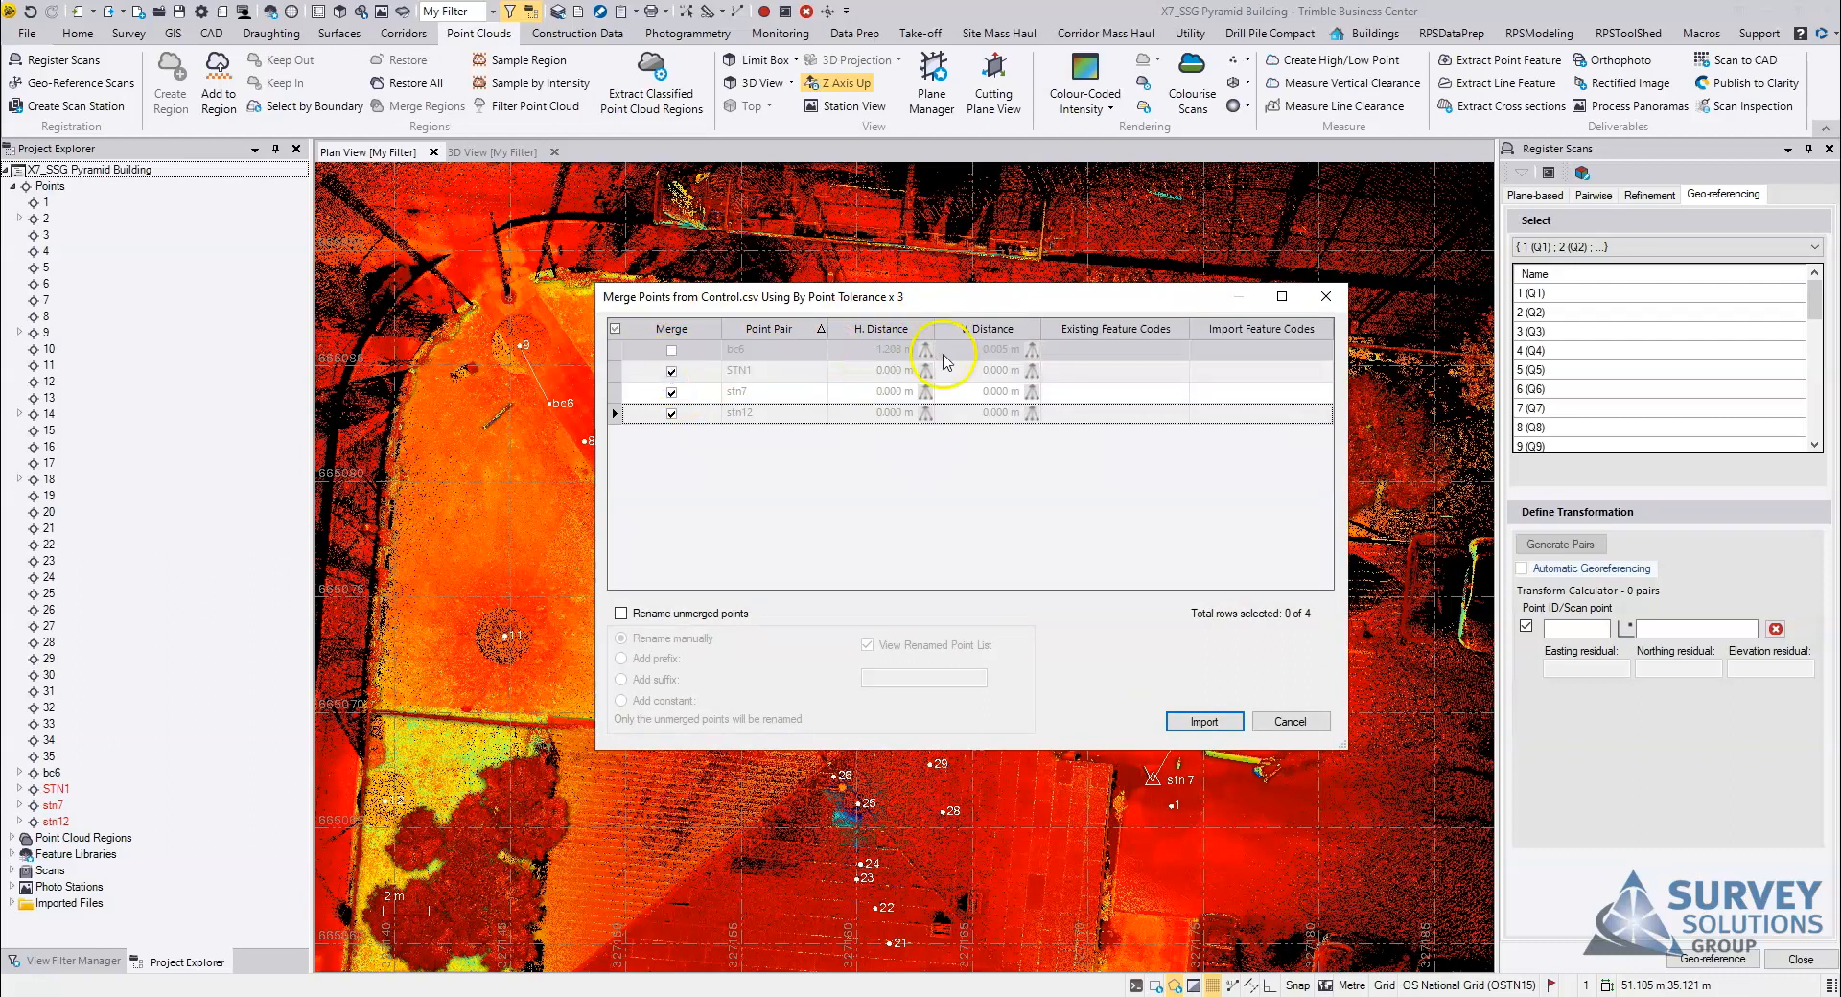
left_click(671, 369)
left_click(671, 391)
left_click(671, 412)
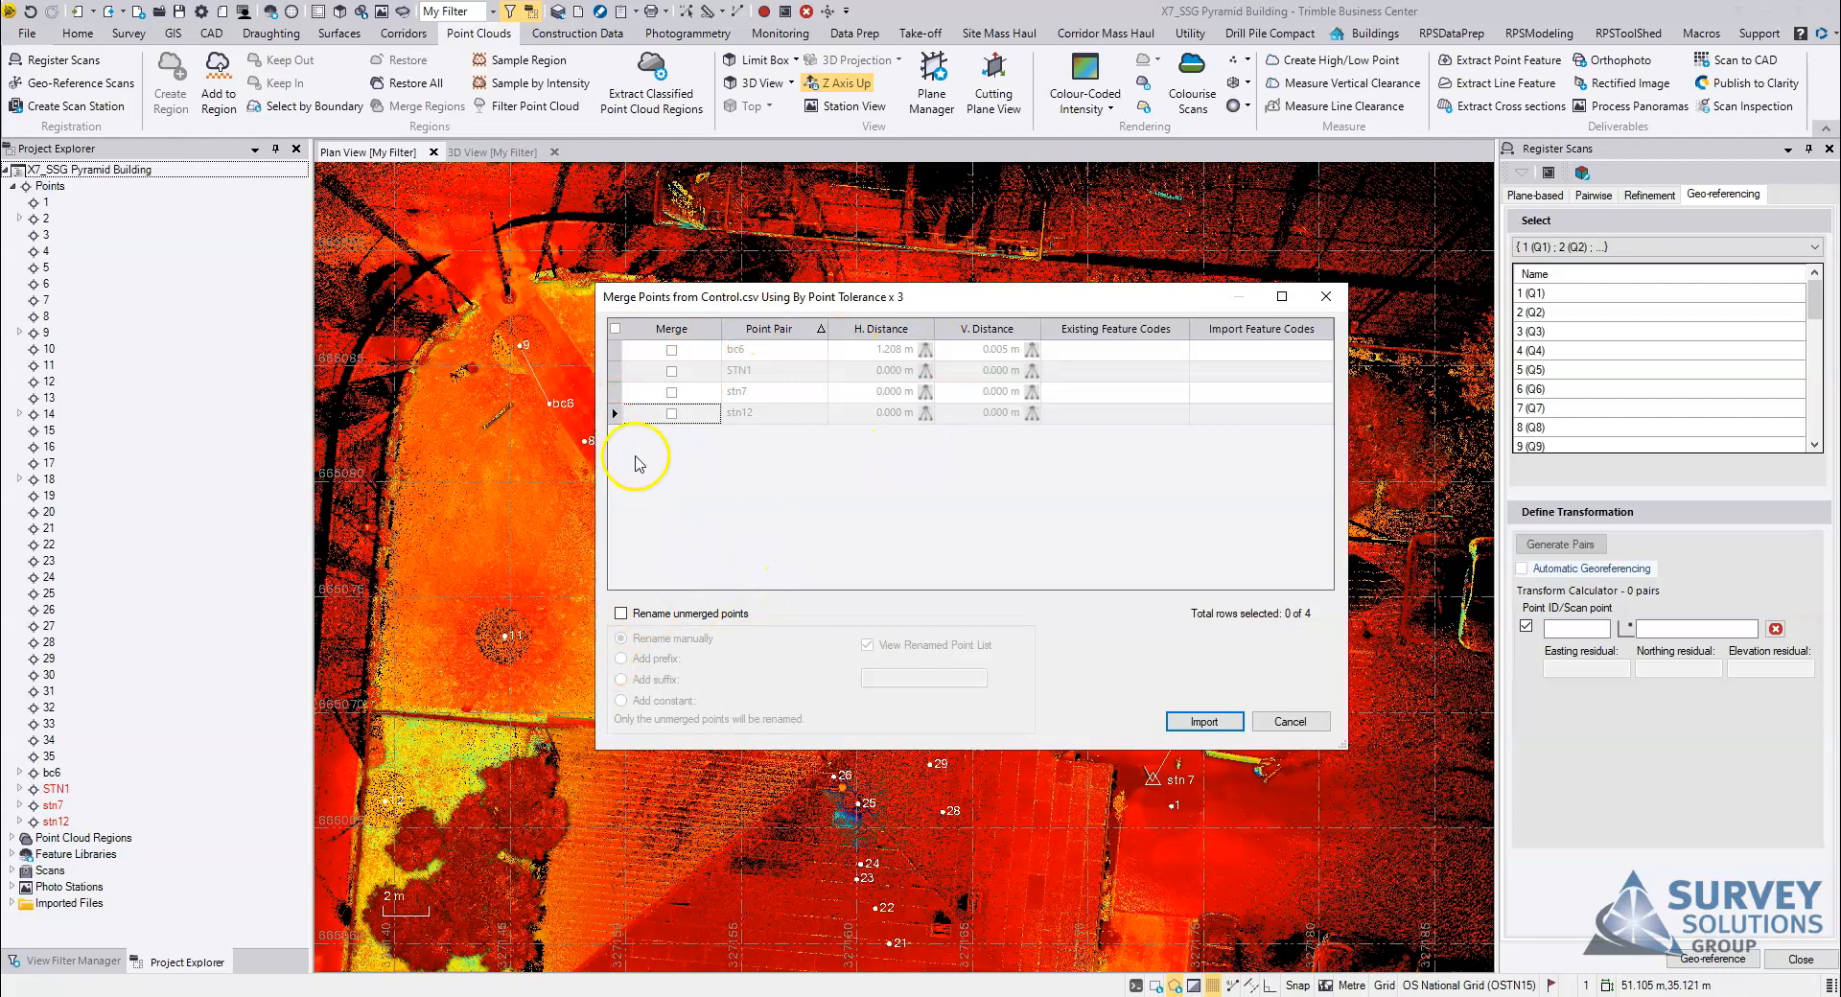
Step: Rename the unmerged control points with the suffix CON, complete the import and close the renamed point report
left_click(621, 613)
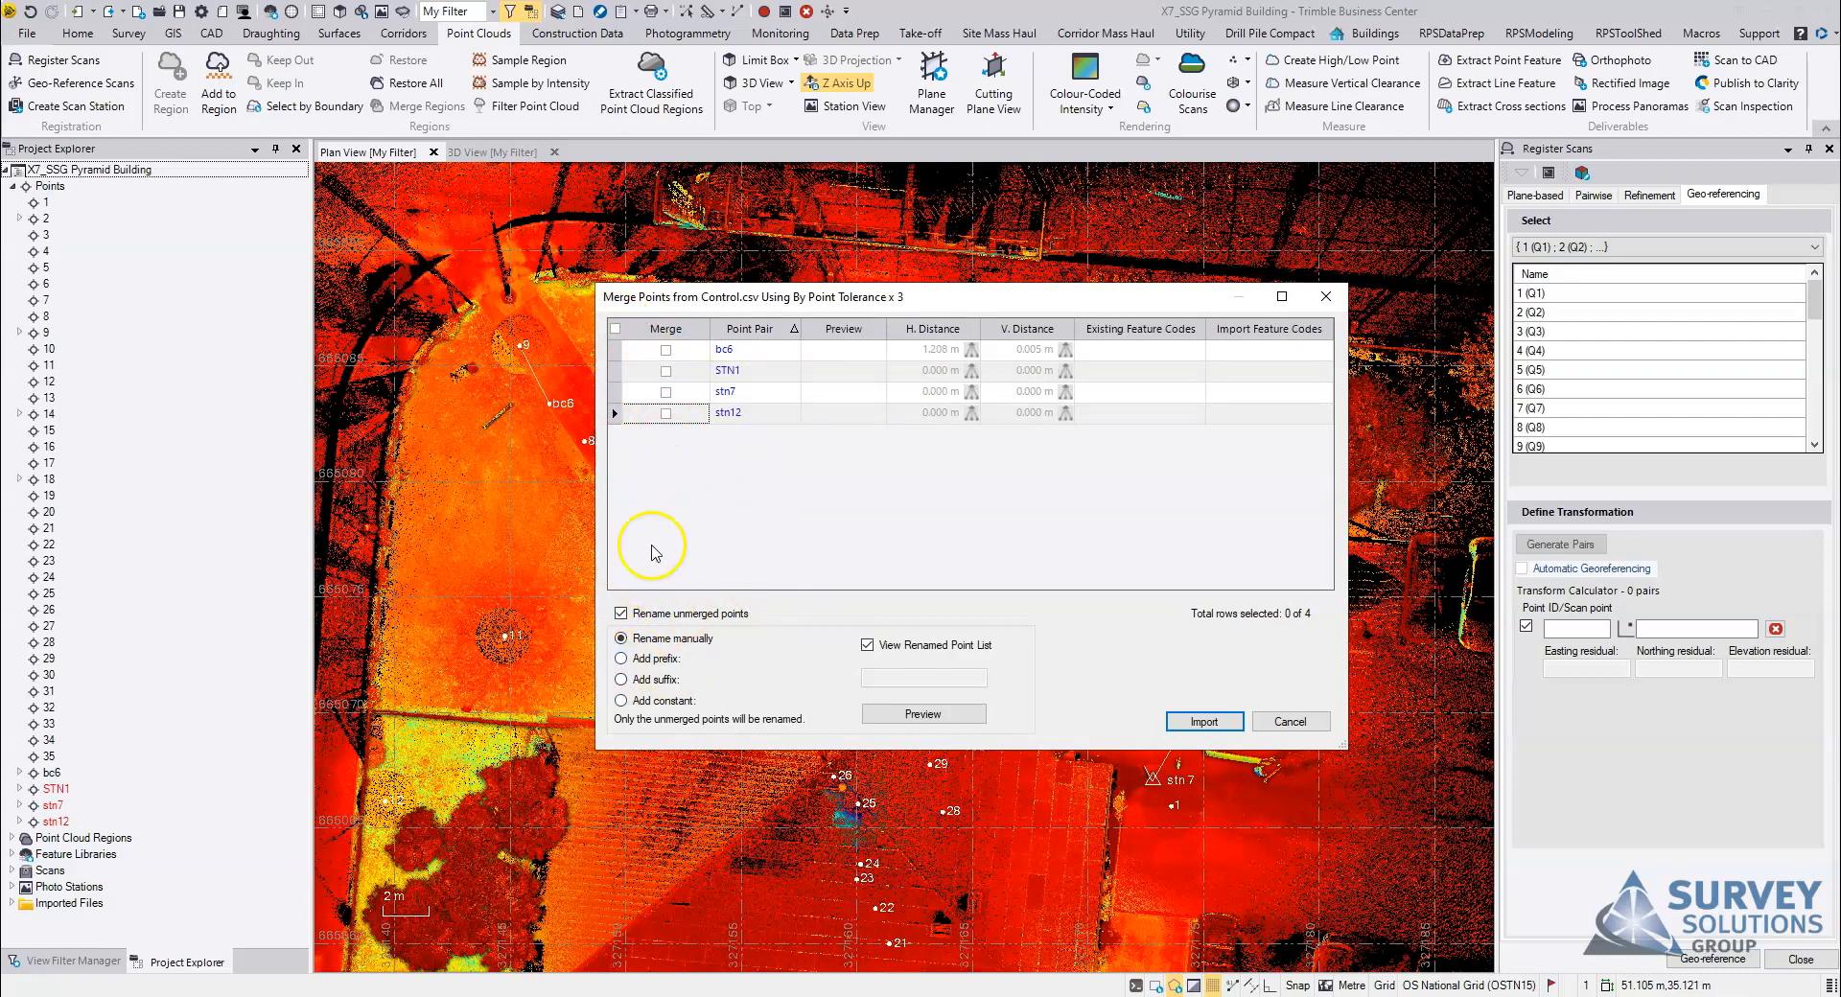
left_click_drag(967, 286, 977, 280)
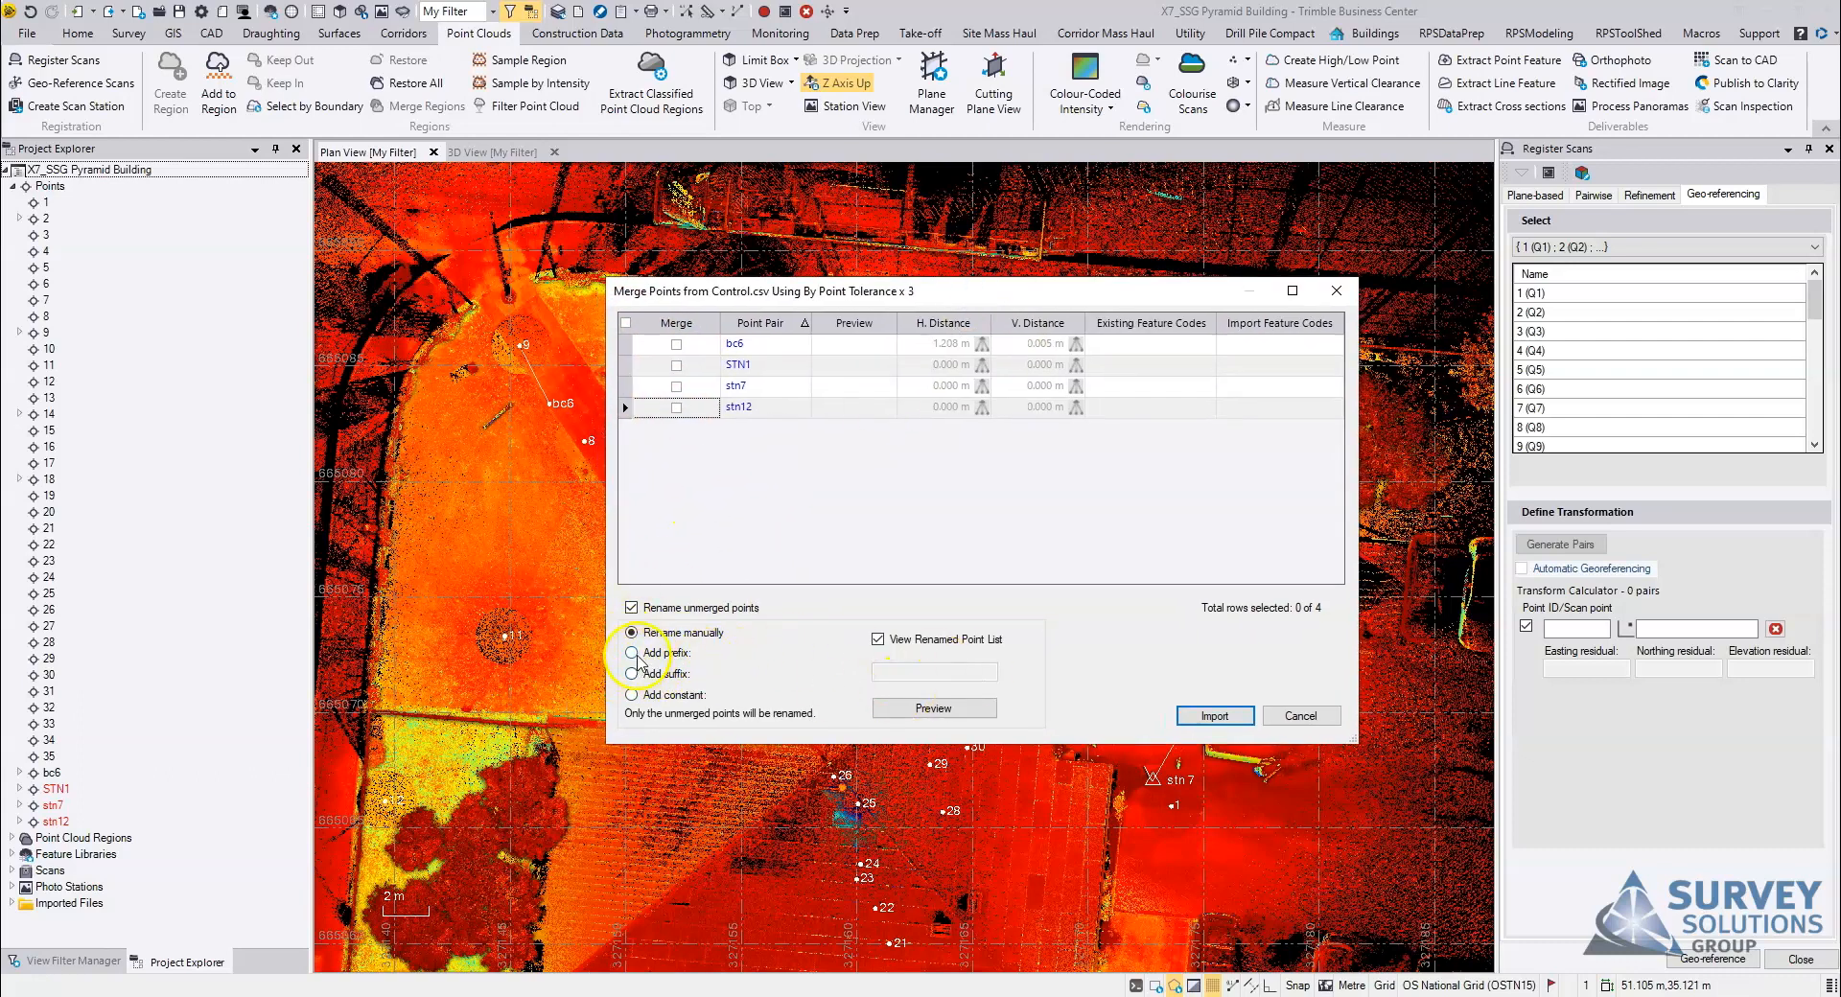
left_click(634, 674)
left_click(905, 671)
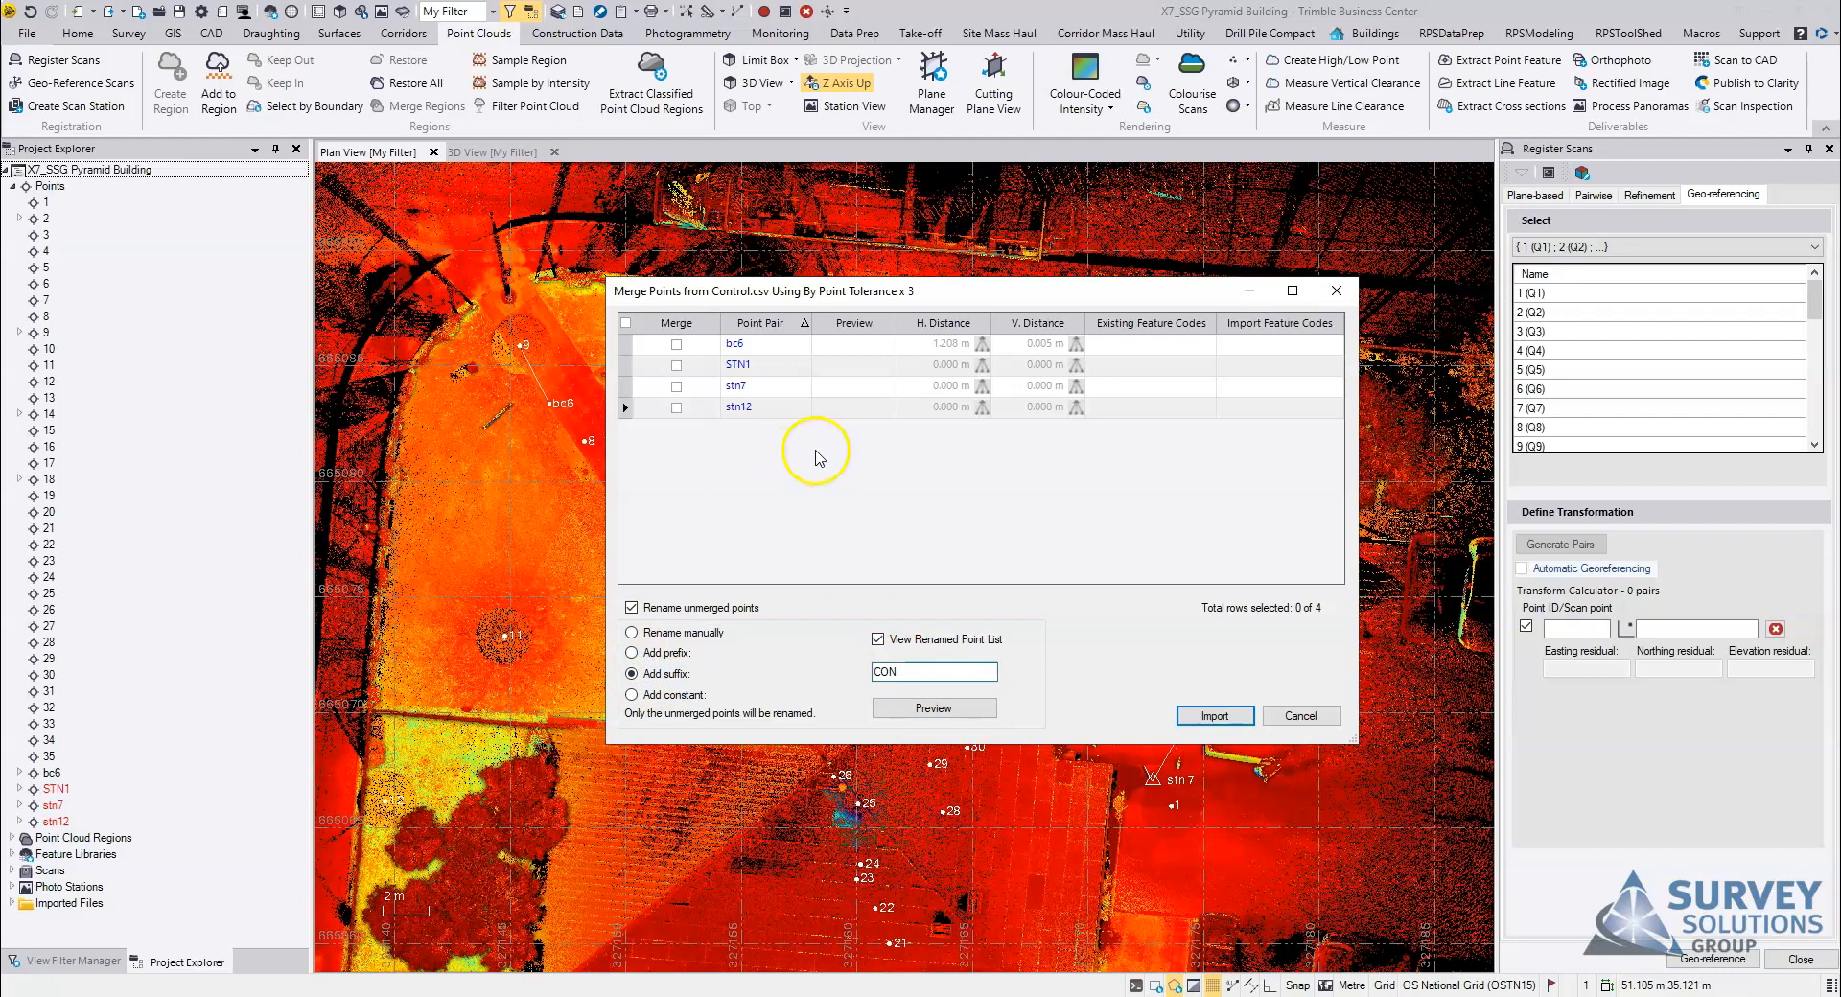
left_click(1215, 717)
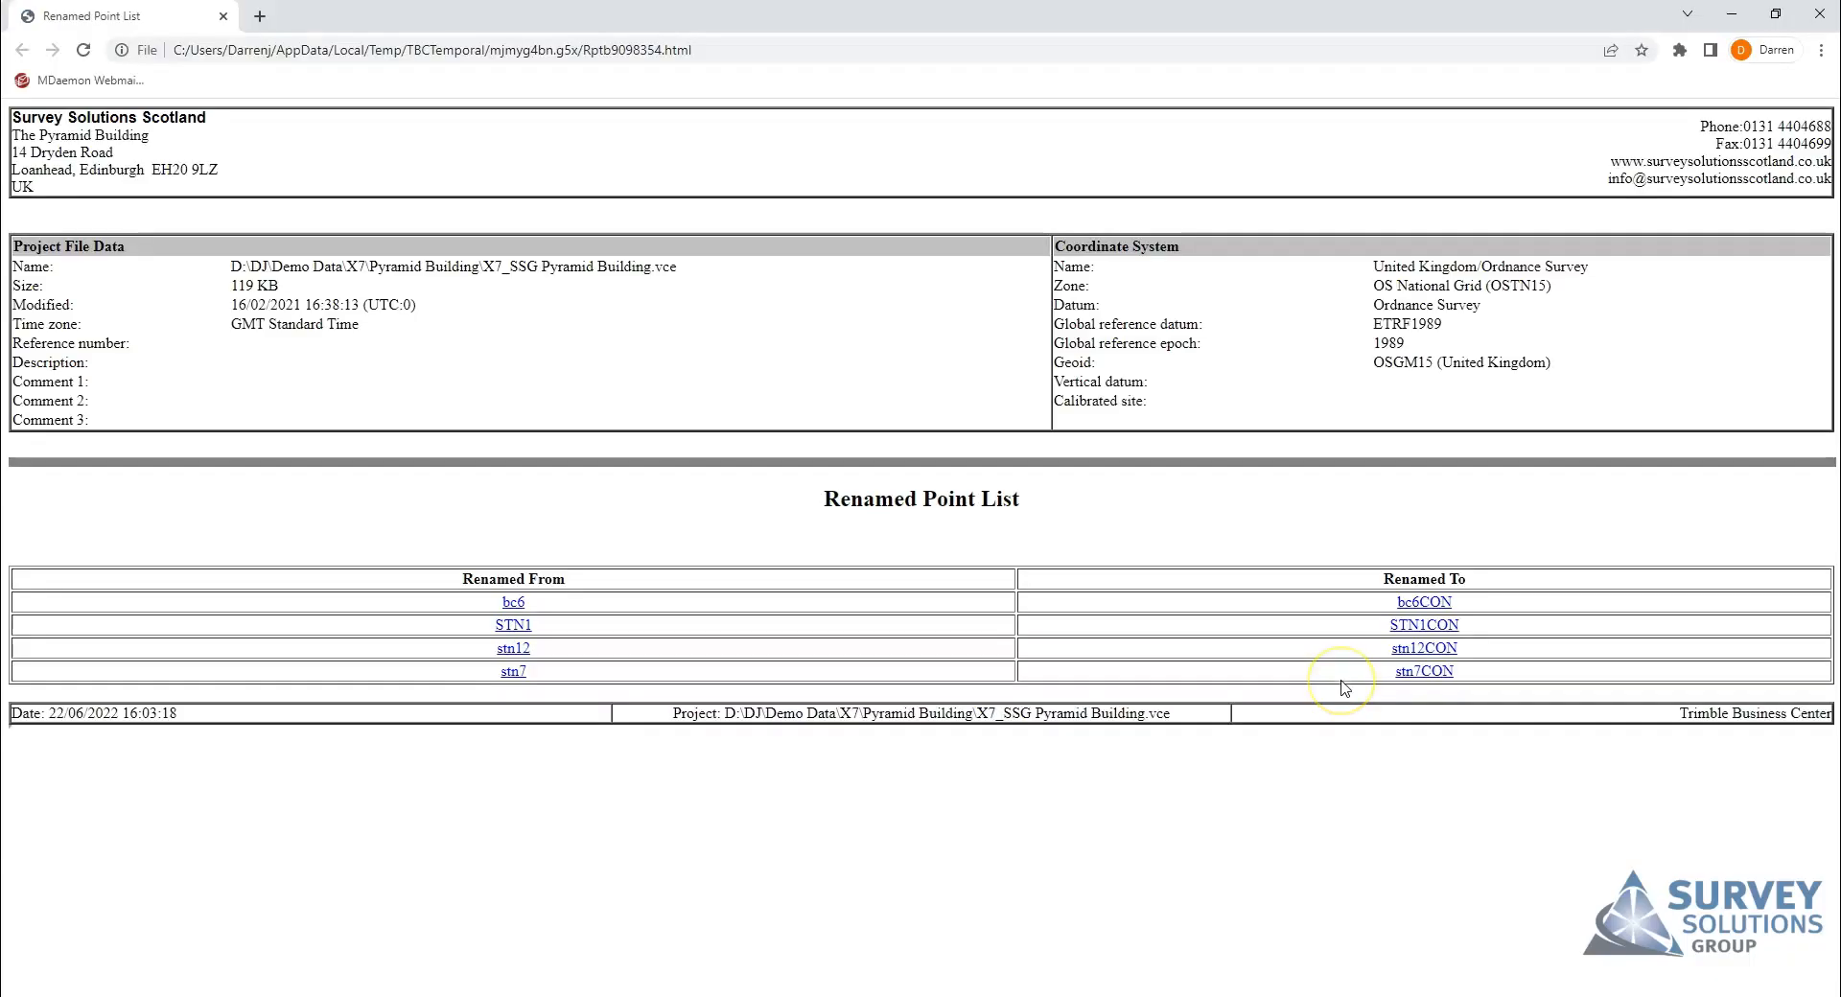
left_click(1829, 15)
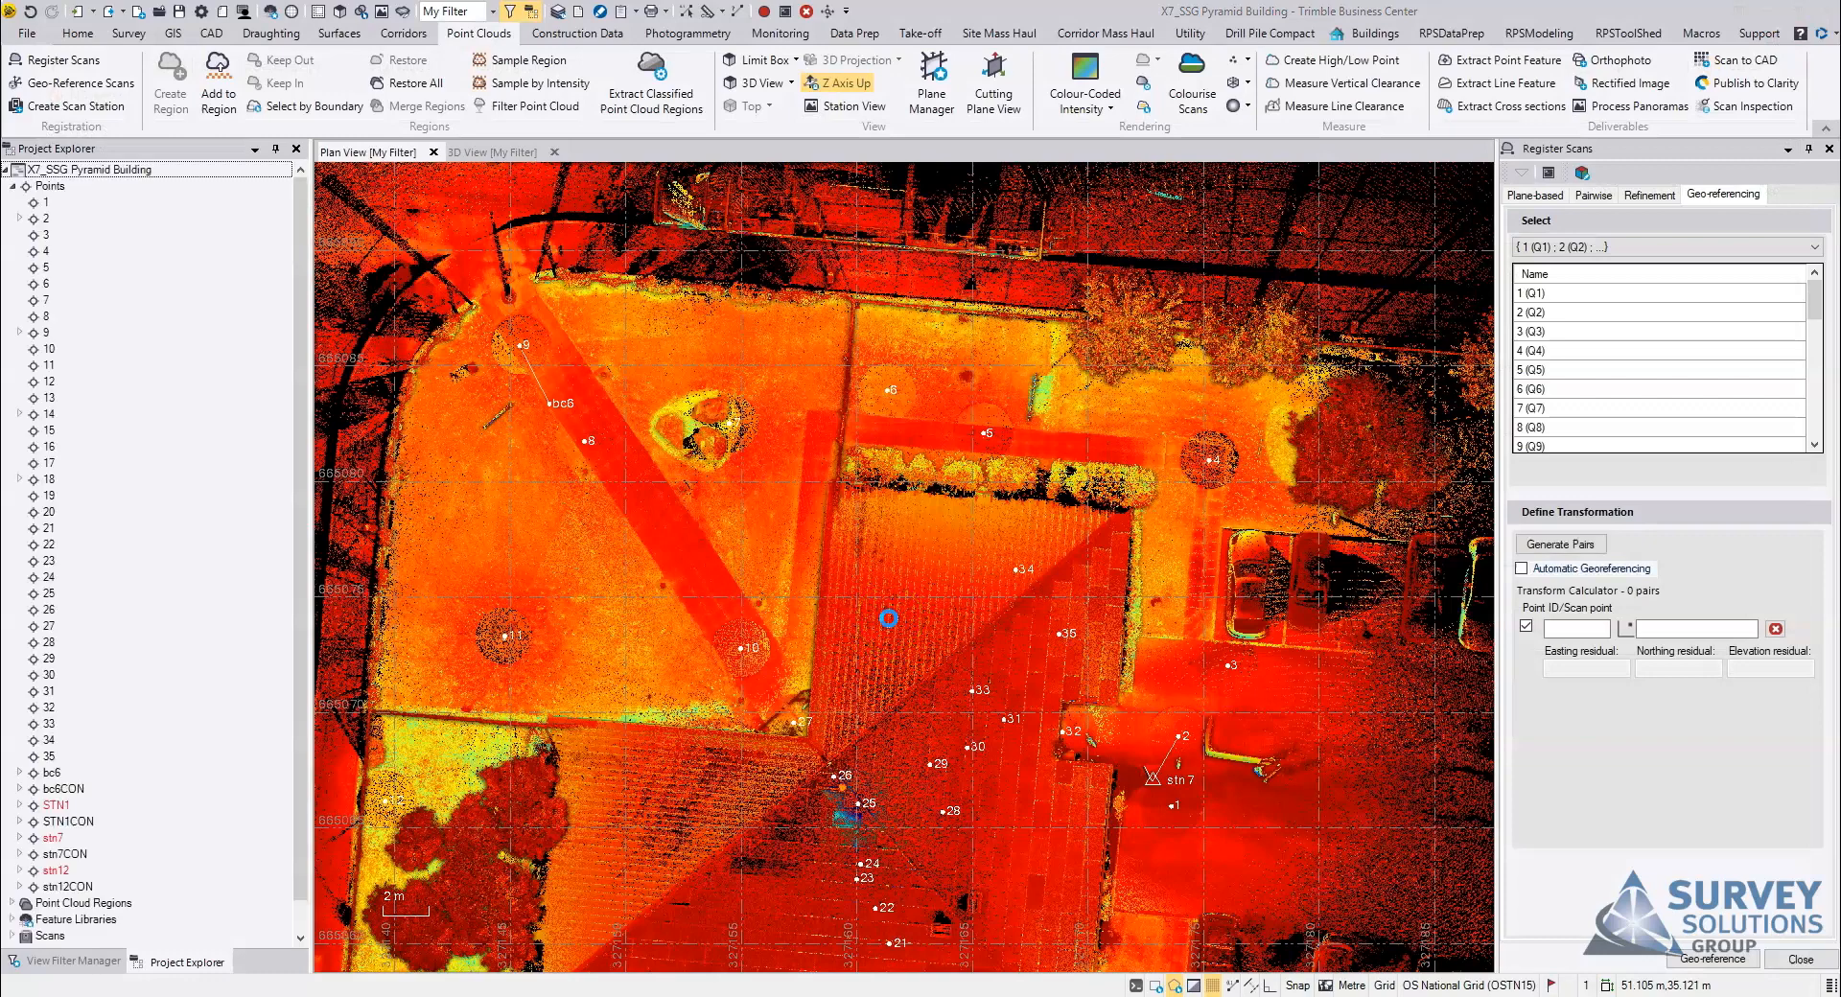
Step: Pair scan point bc6 with control point bc6CON as the first geo-referencing pair
scroll(892, 602, "up", 4)
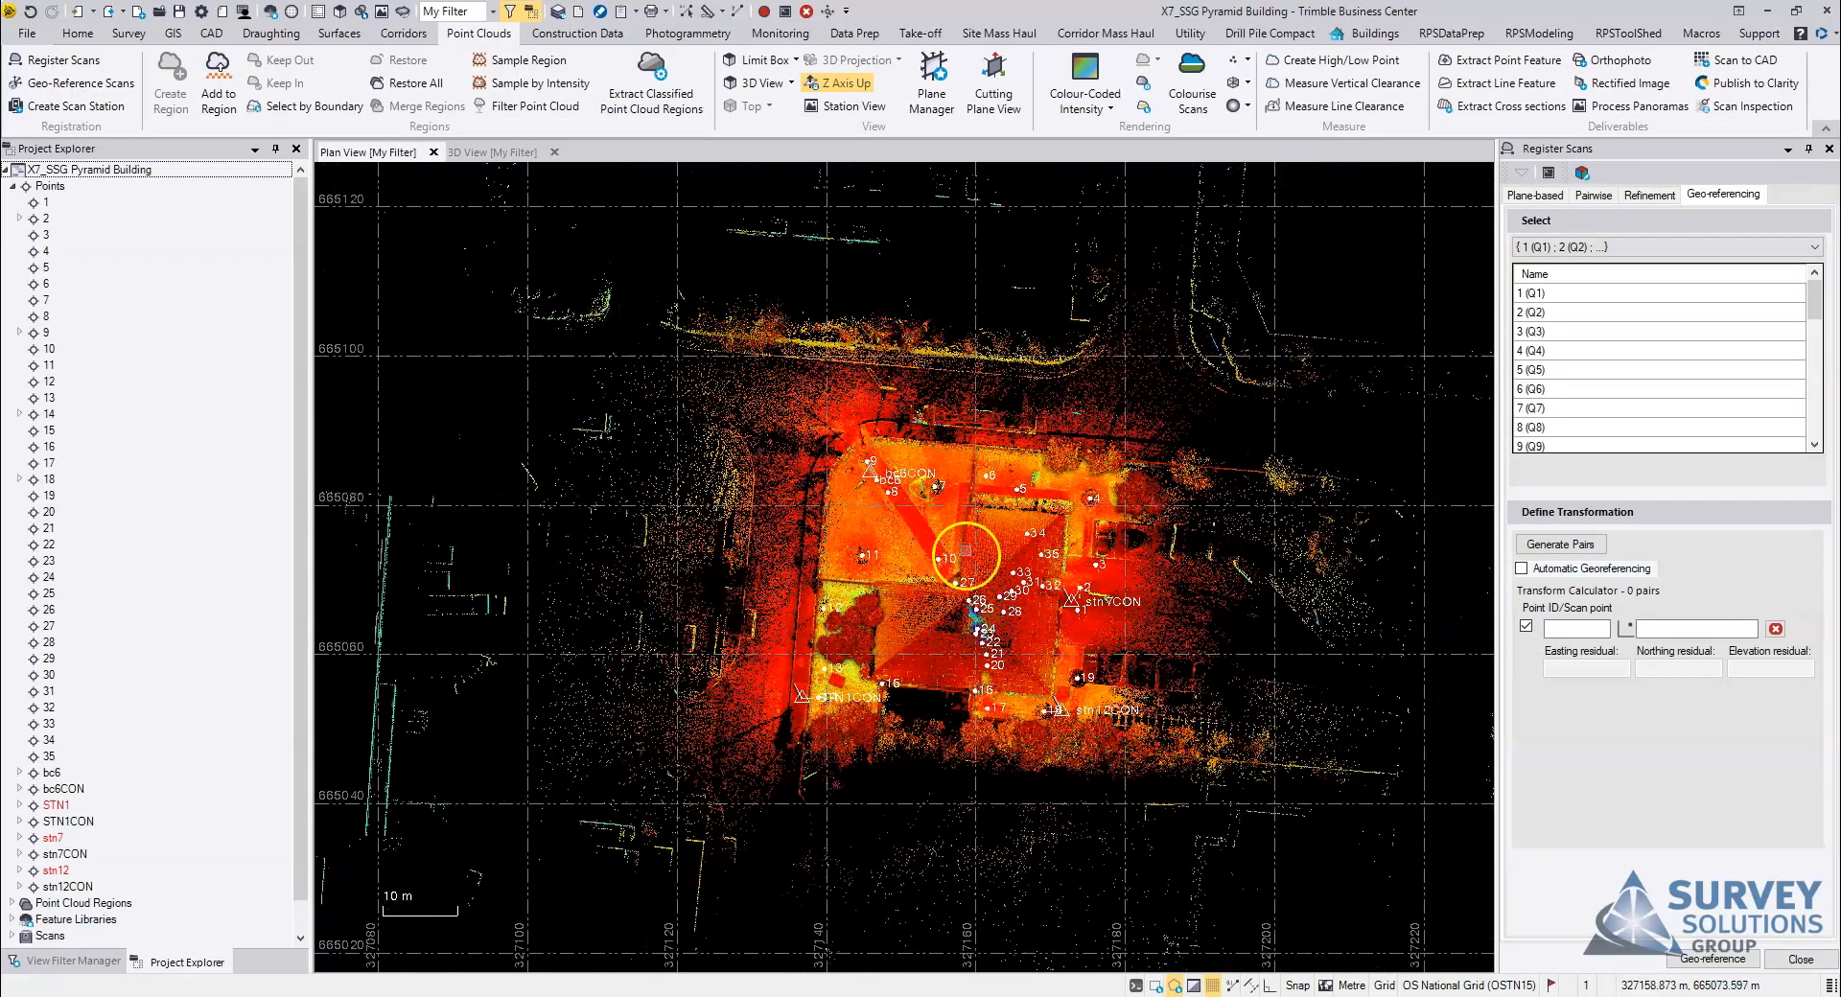
scroll(955, 538, "up", 3)
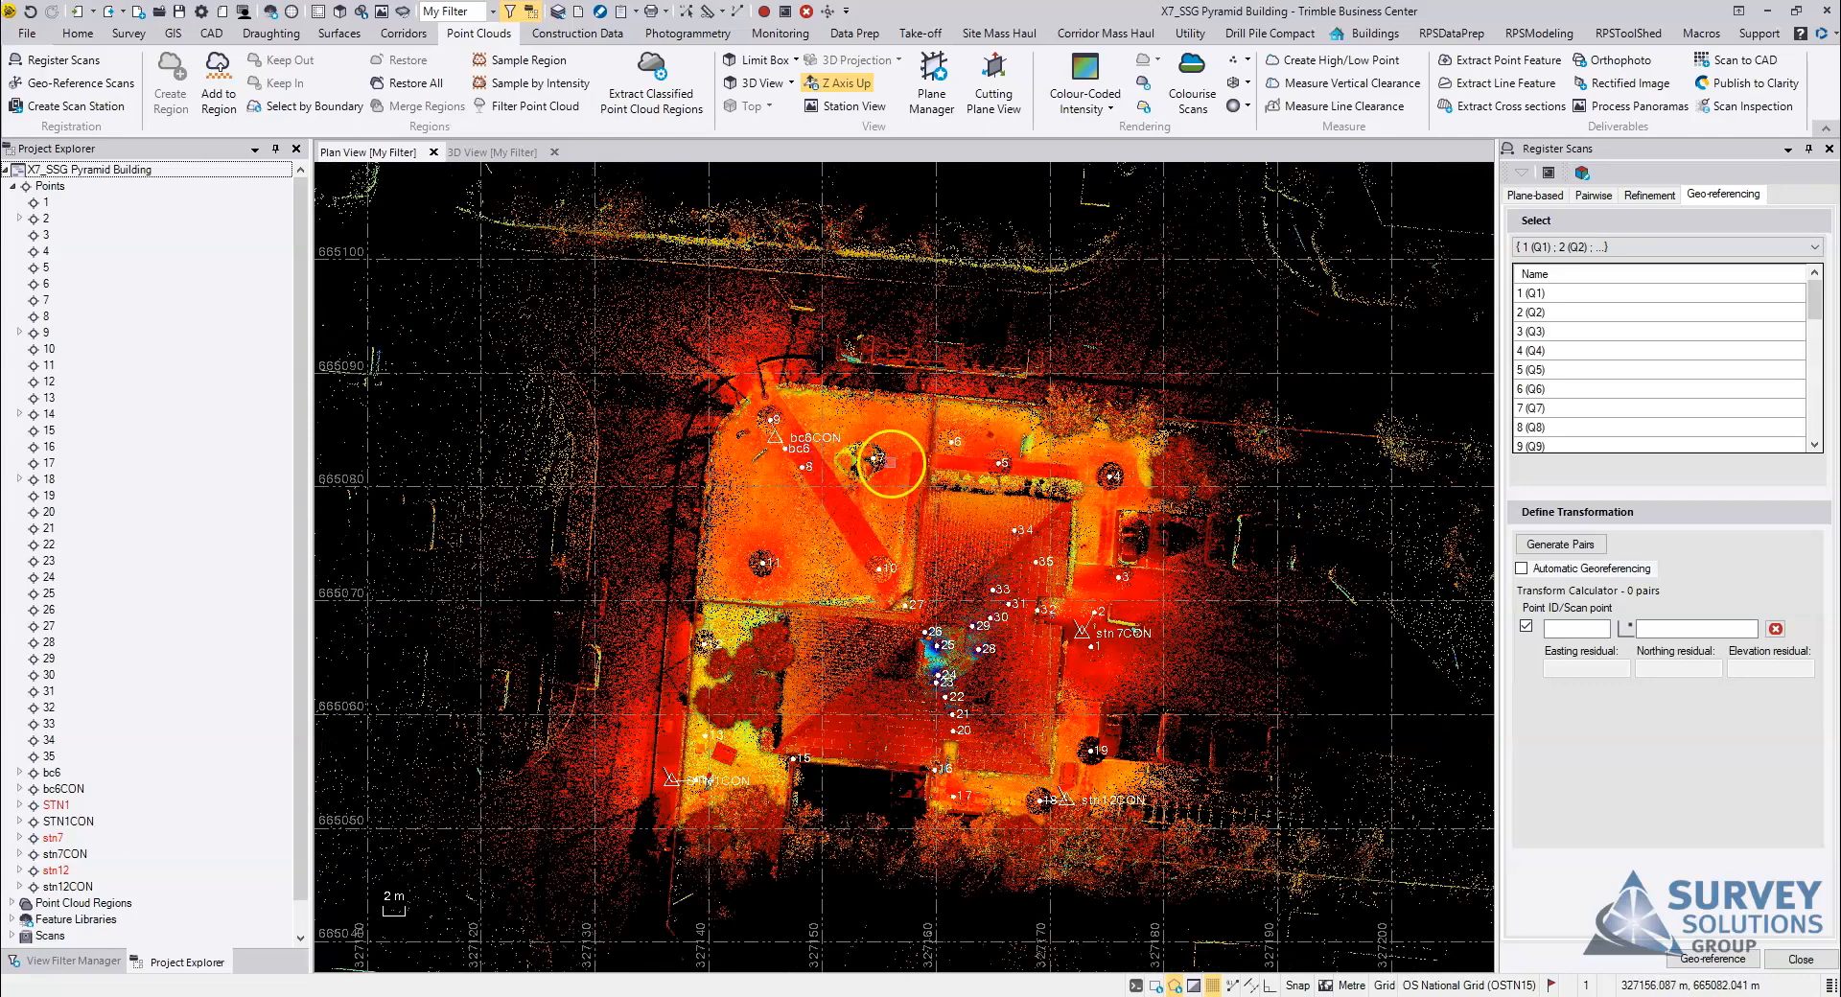
middle_click_drag(1057, 655, 992, 612)
middle_click_drag(990, 731, 959, 716)
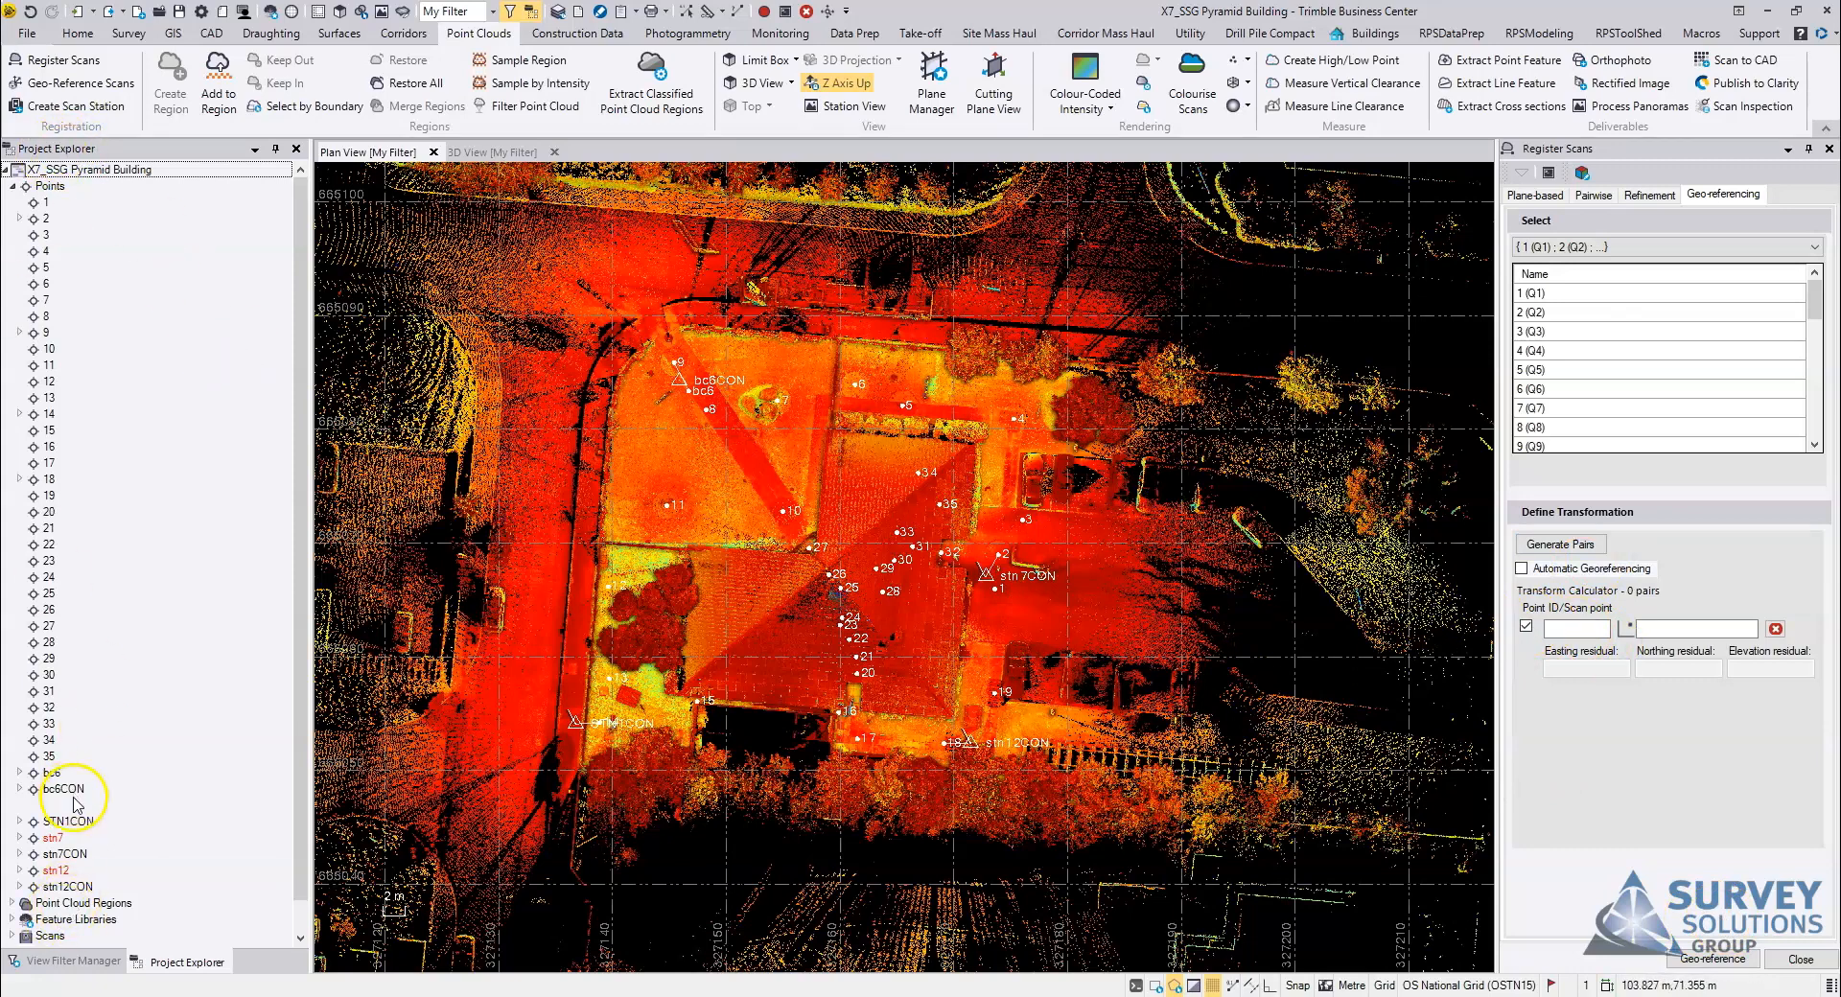
left_click(1559, 628)
left_click(1660, 628)
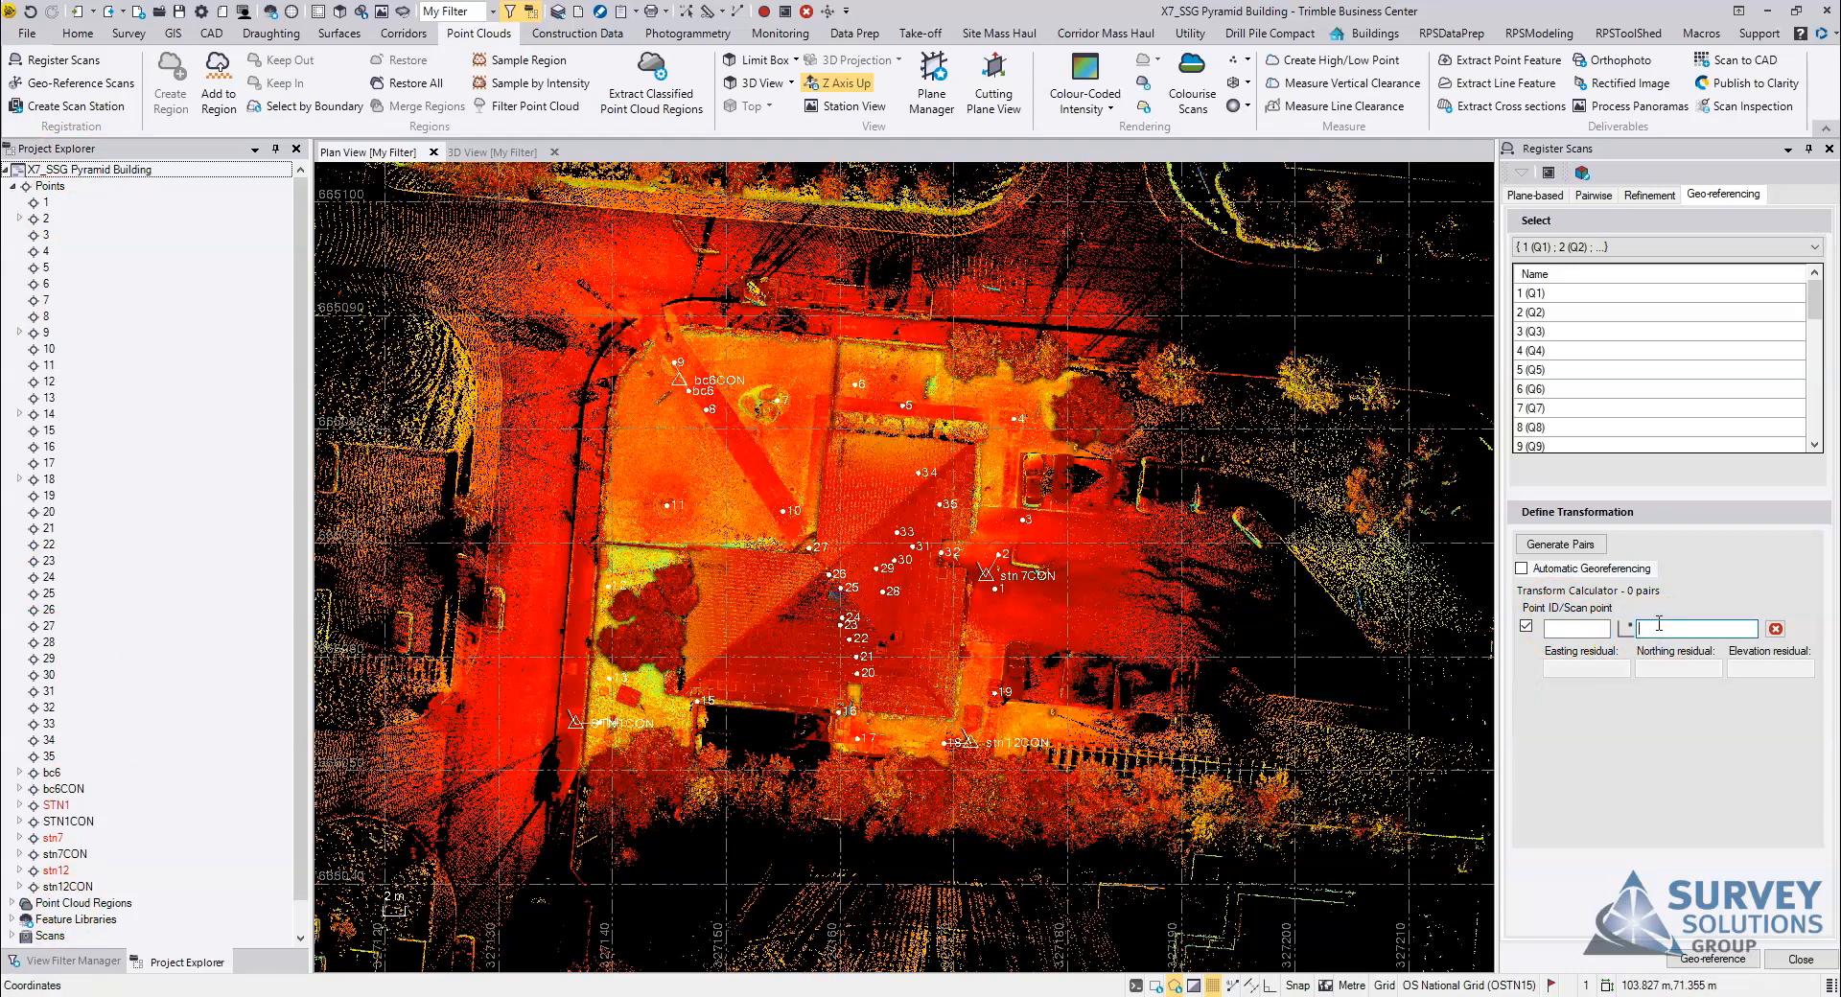
left_click(1561, 629)
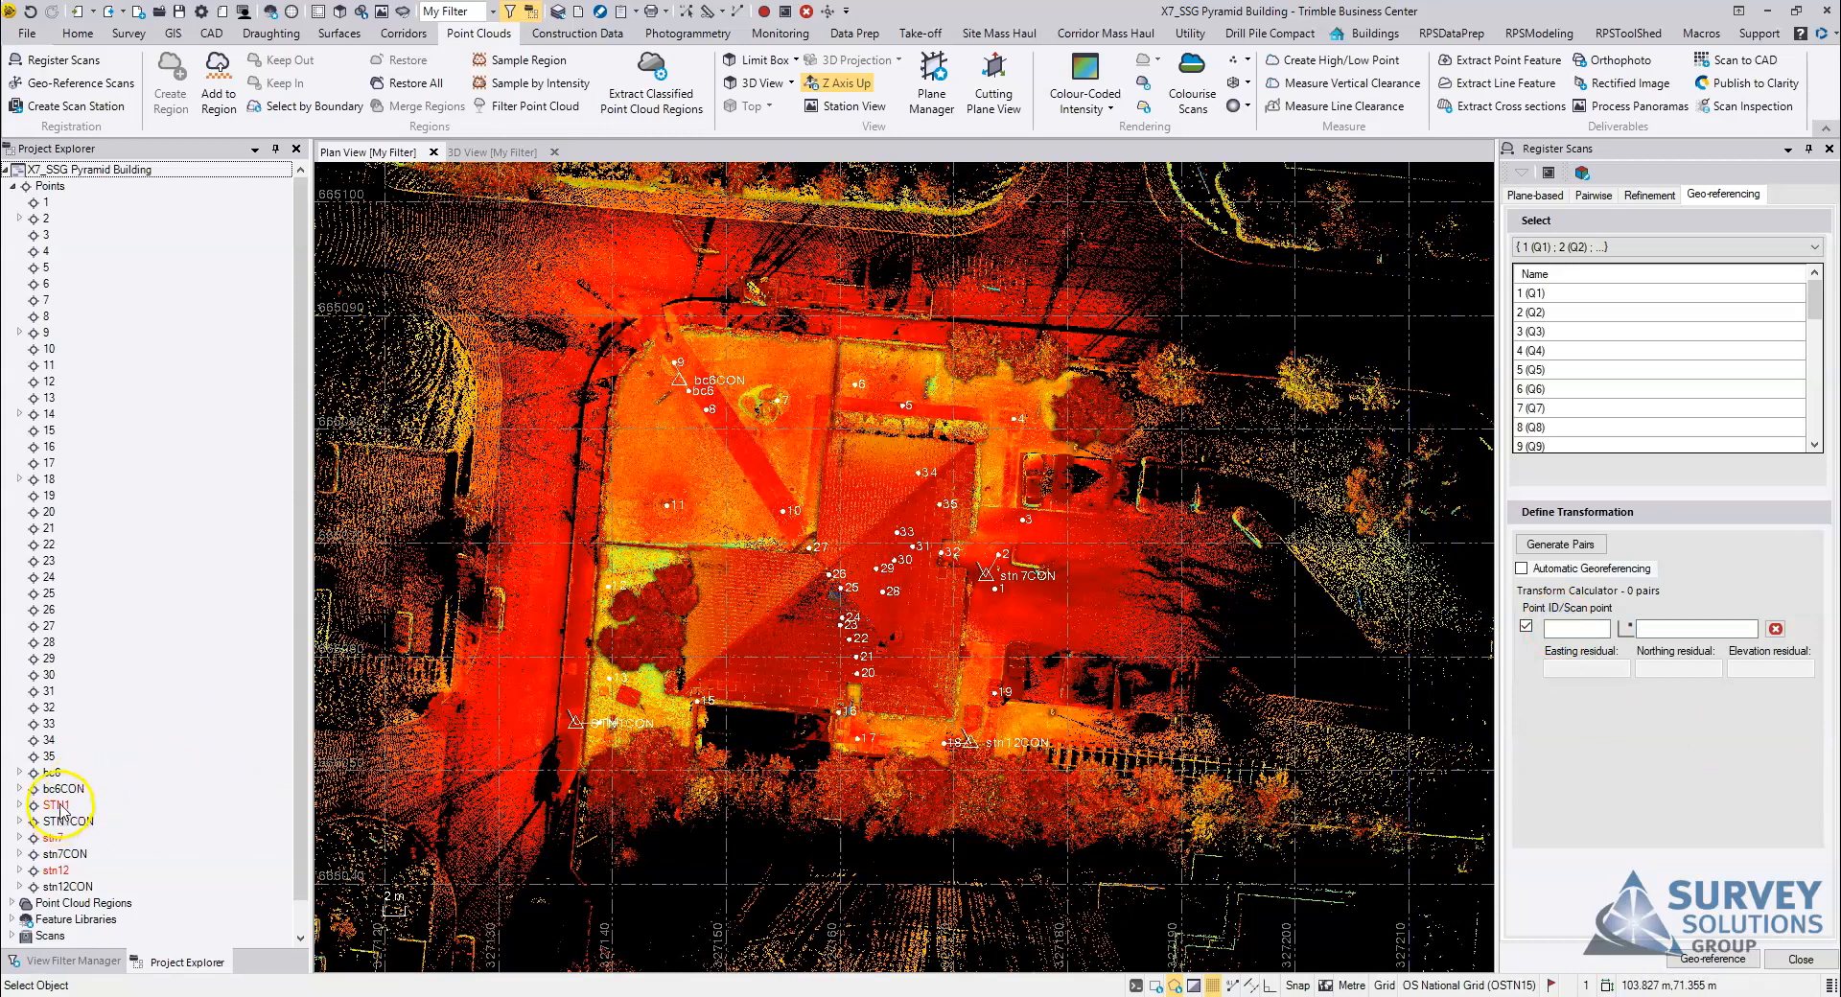
left_click(52, 773)
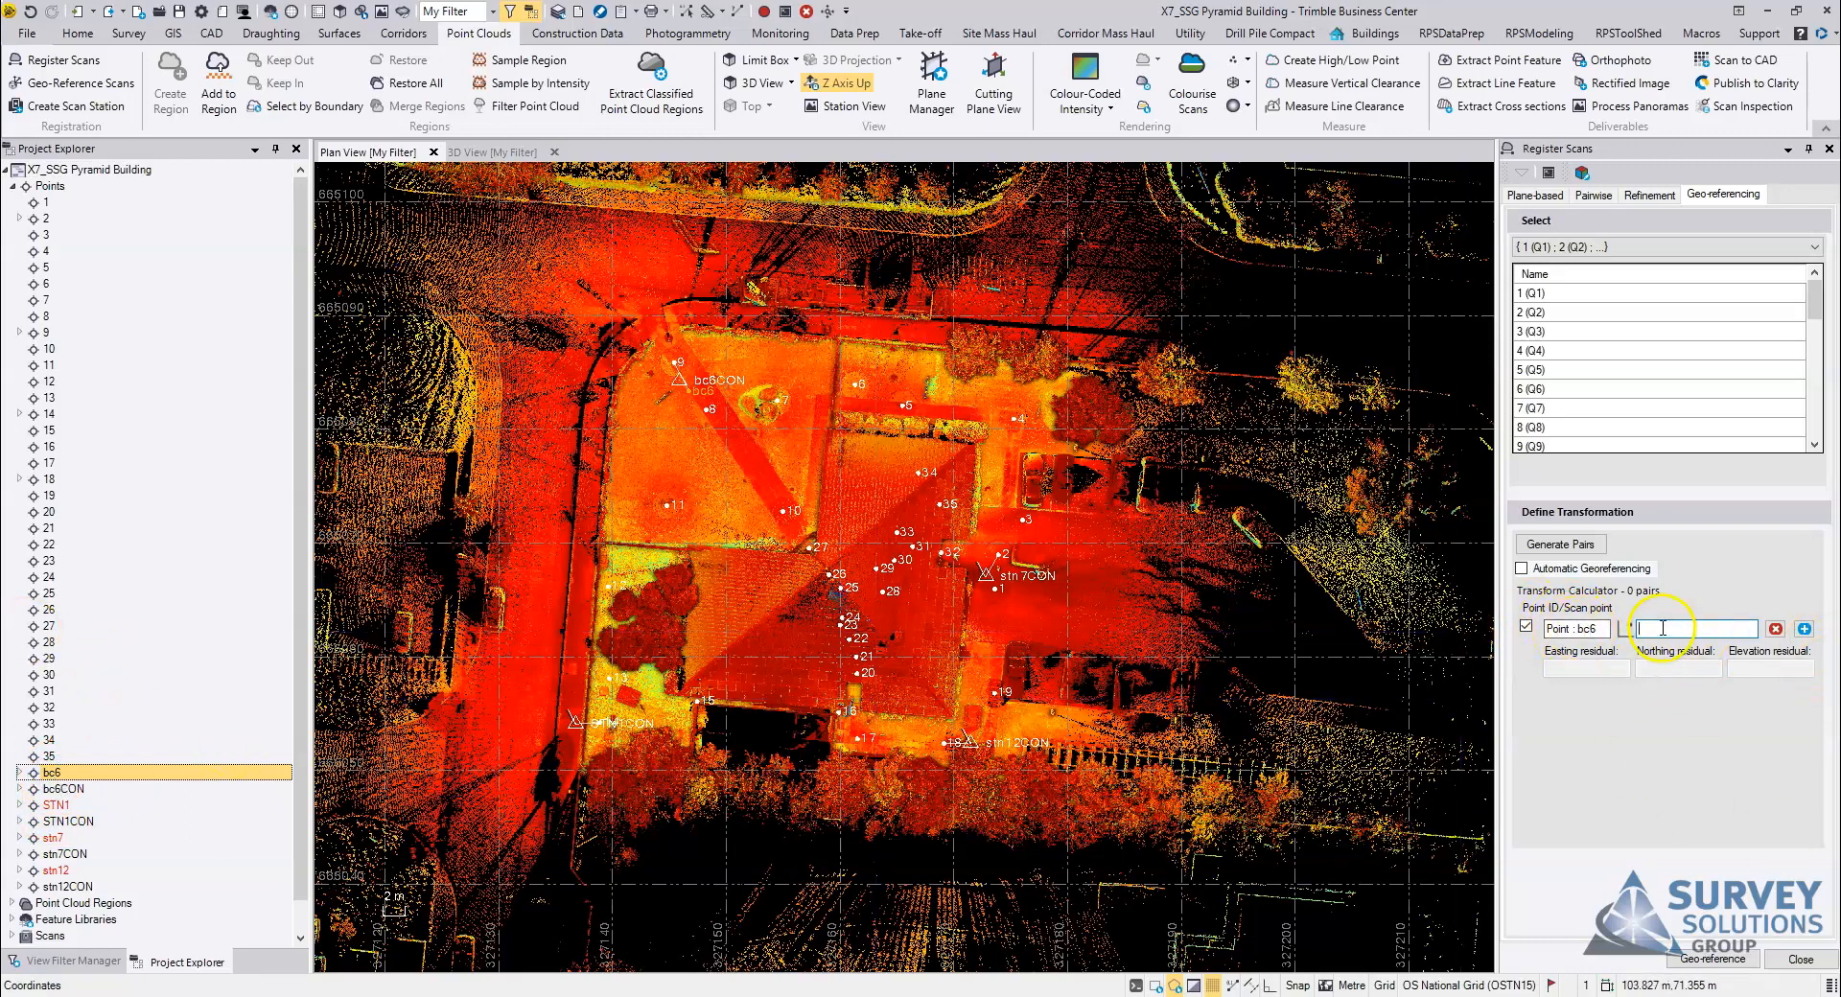
scroll(814, 464, "up", 5)
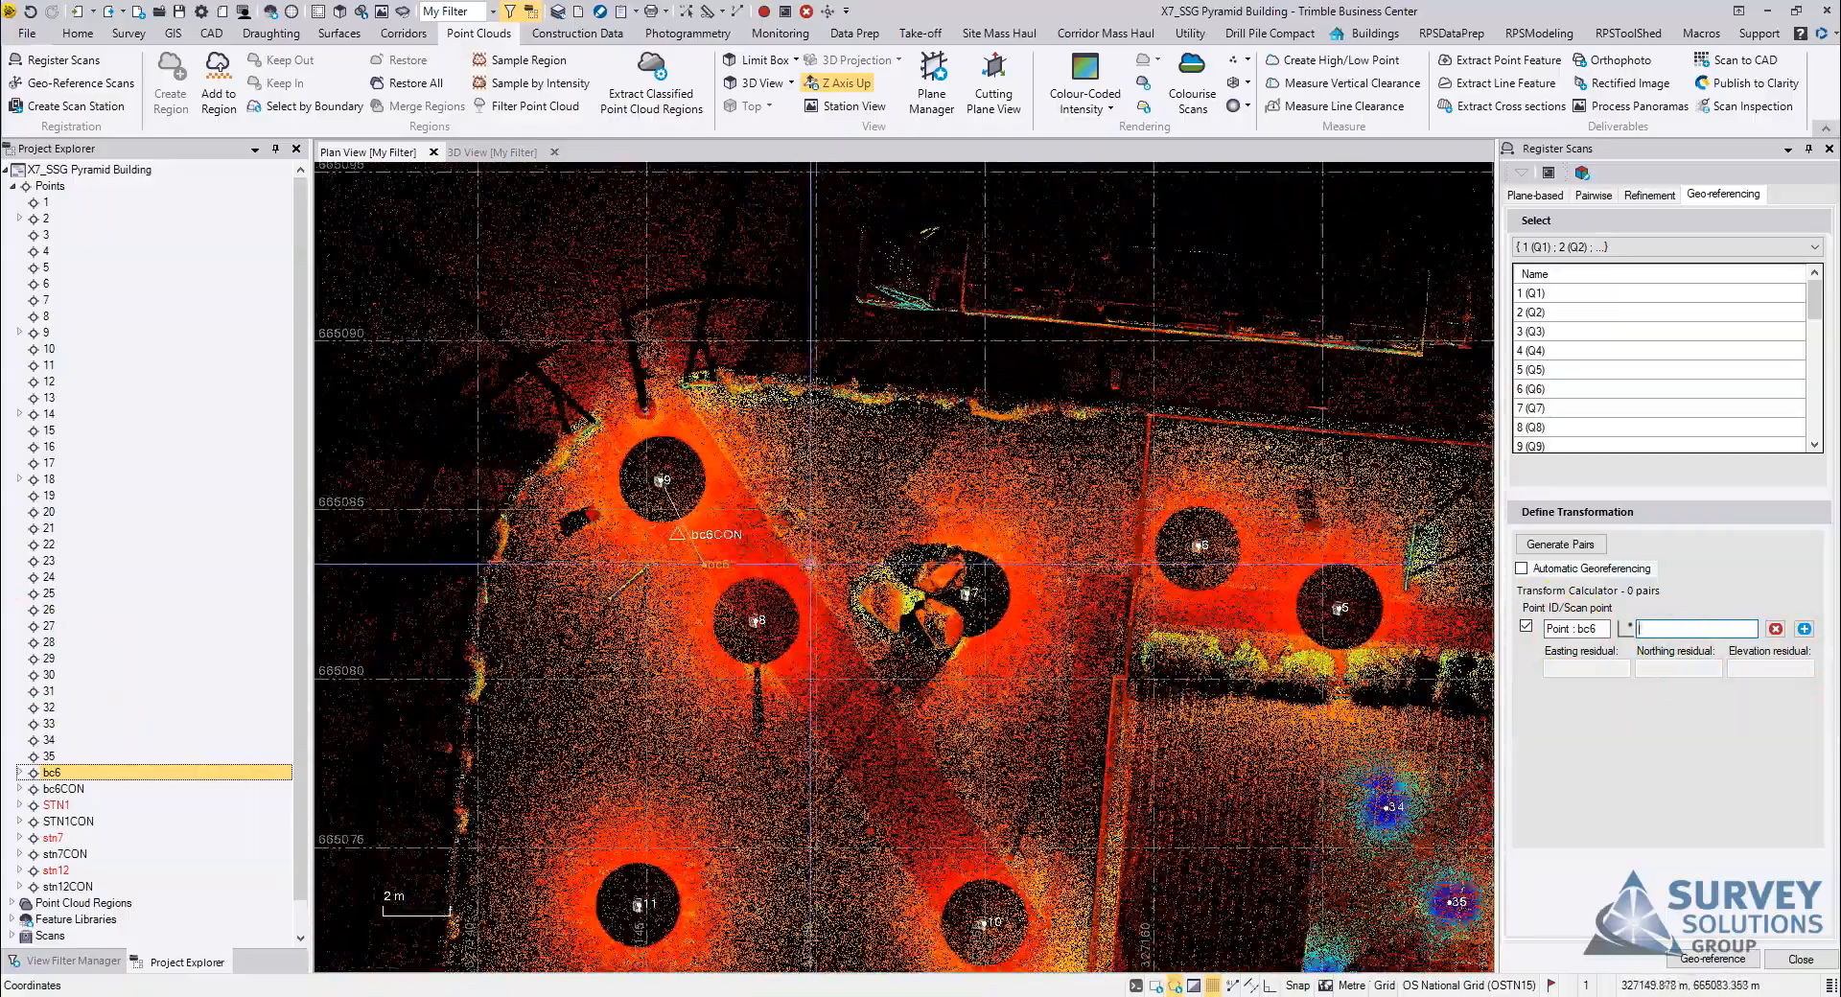
scroll(662, 533, "up", 3)
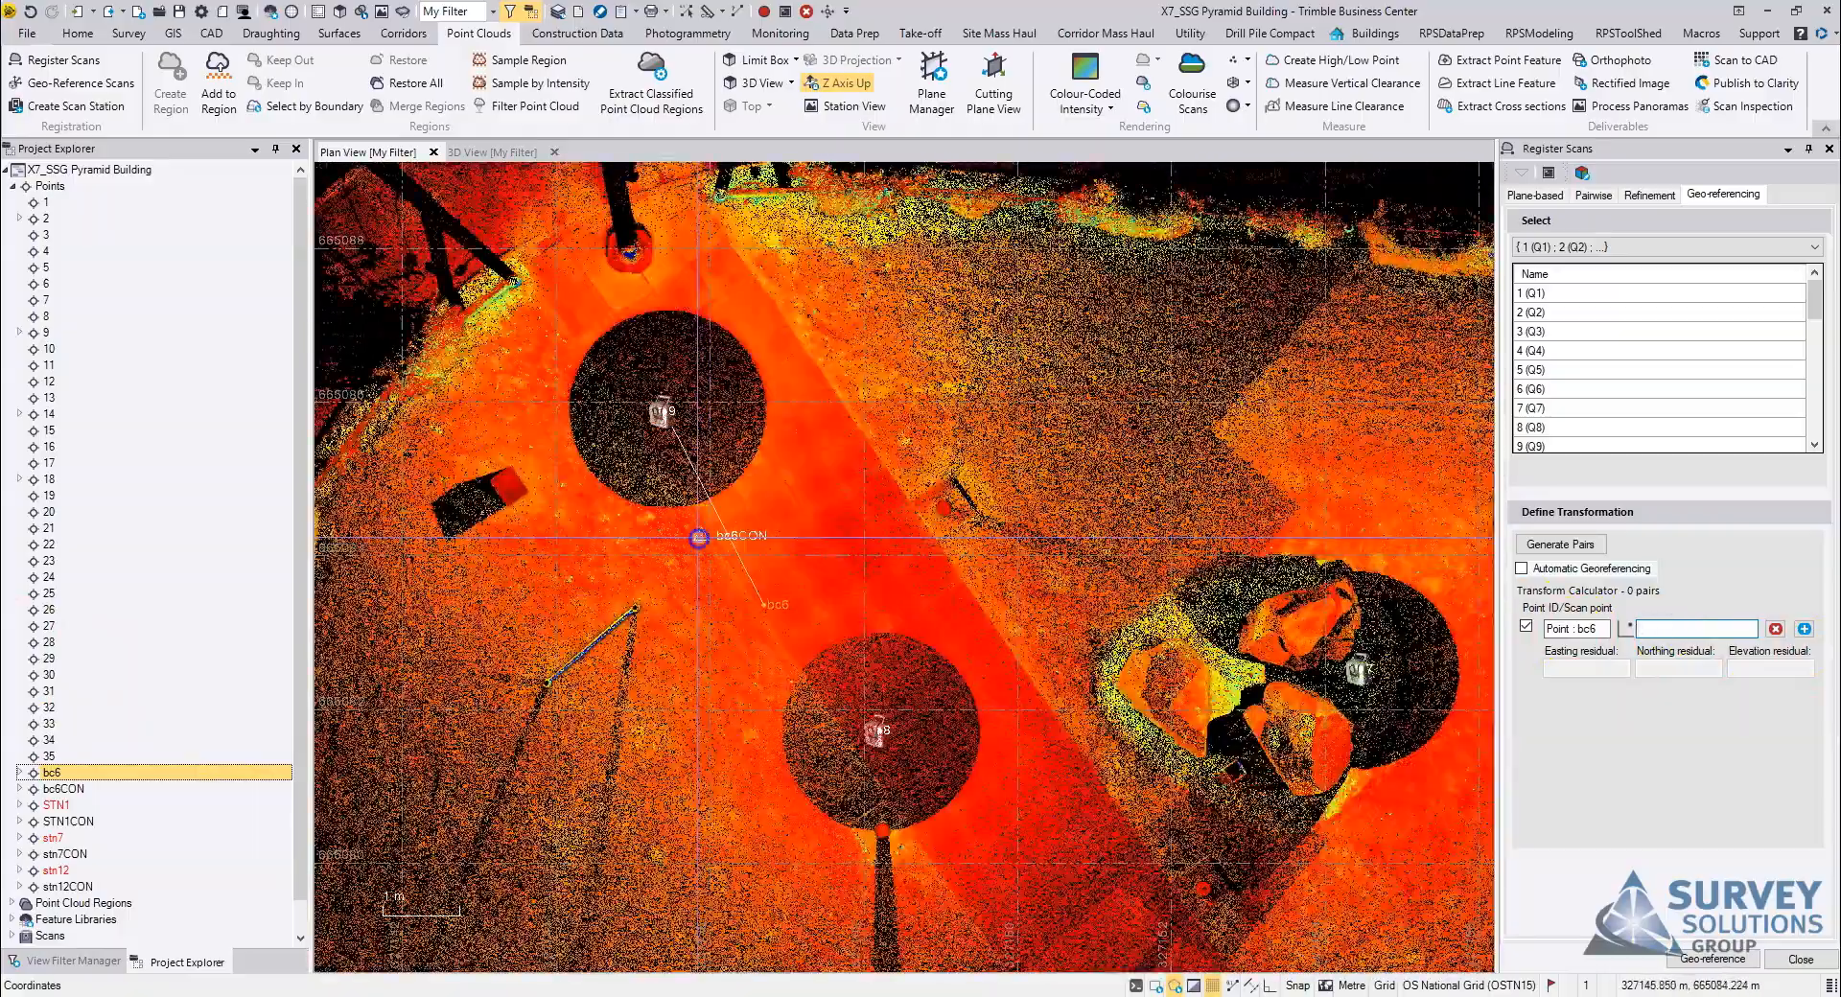
left_click(699, 538)
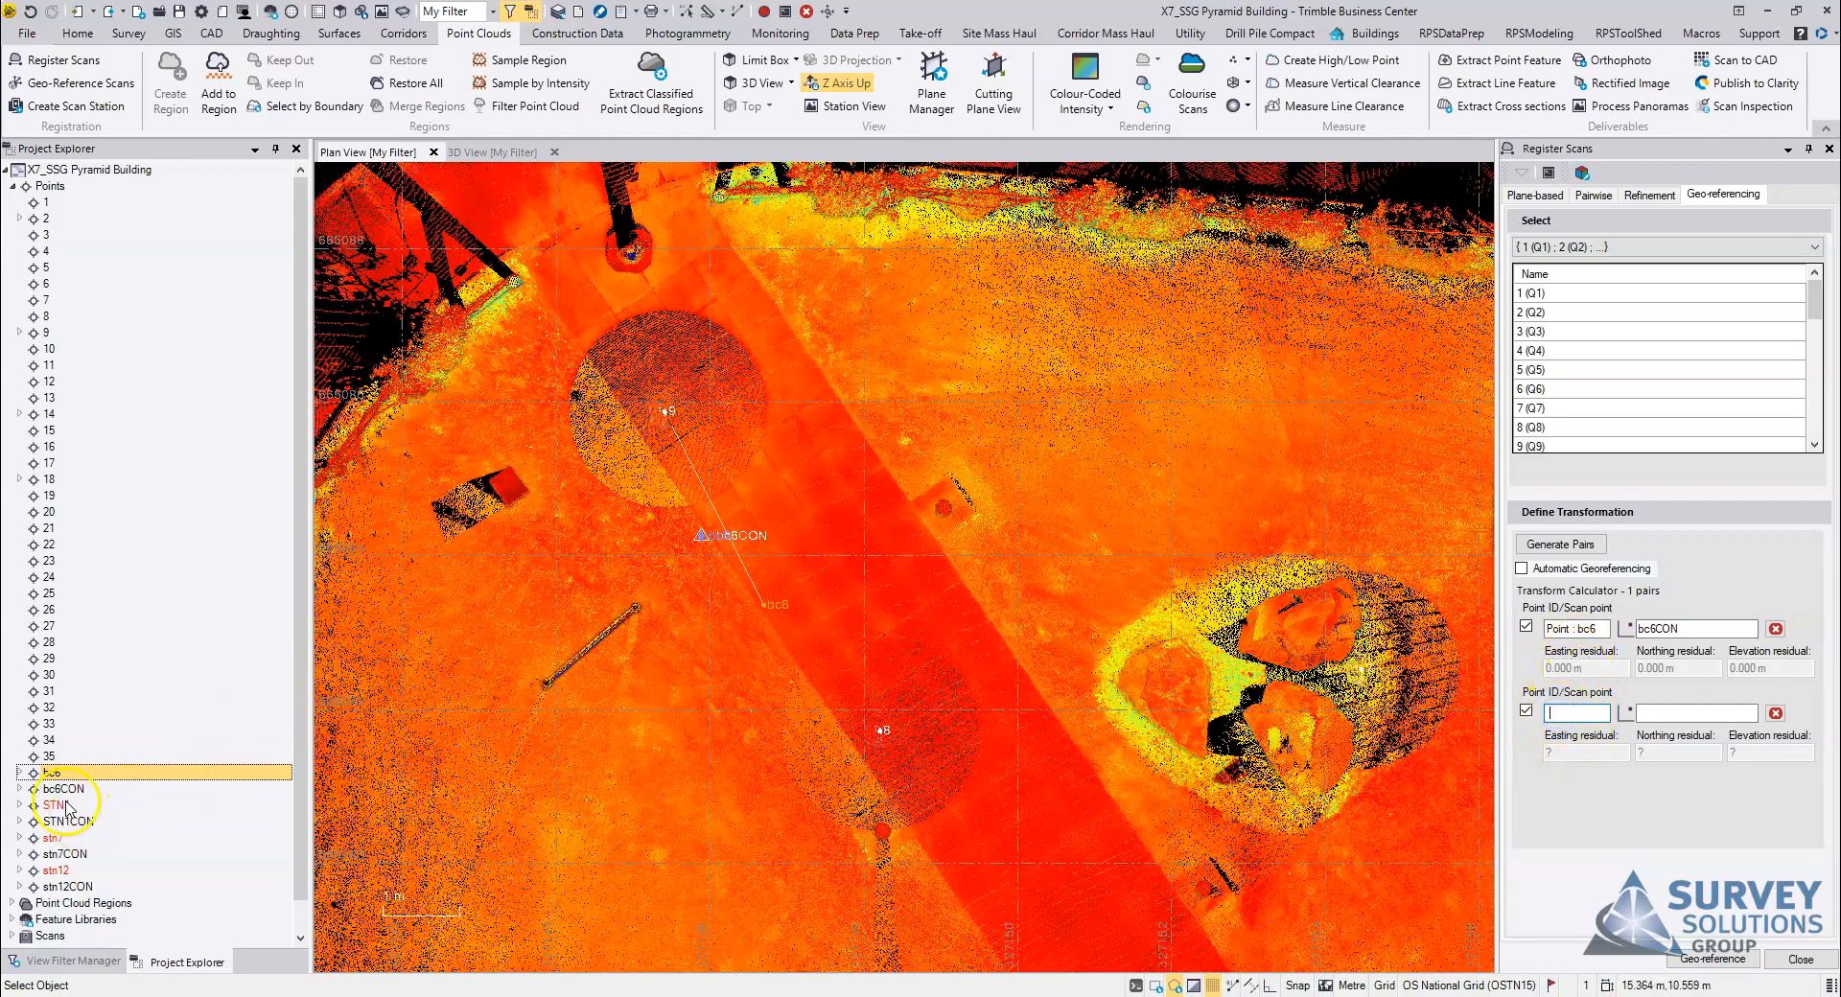
Step: Pair scan point stn7 with control point stn7CON as the second geo-referencing pair
scroll(1154, 710, "down", 6)
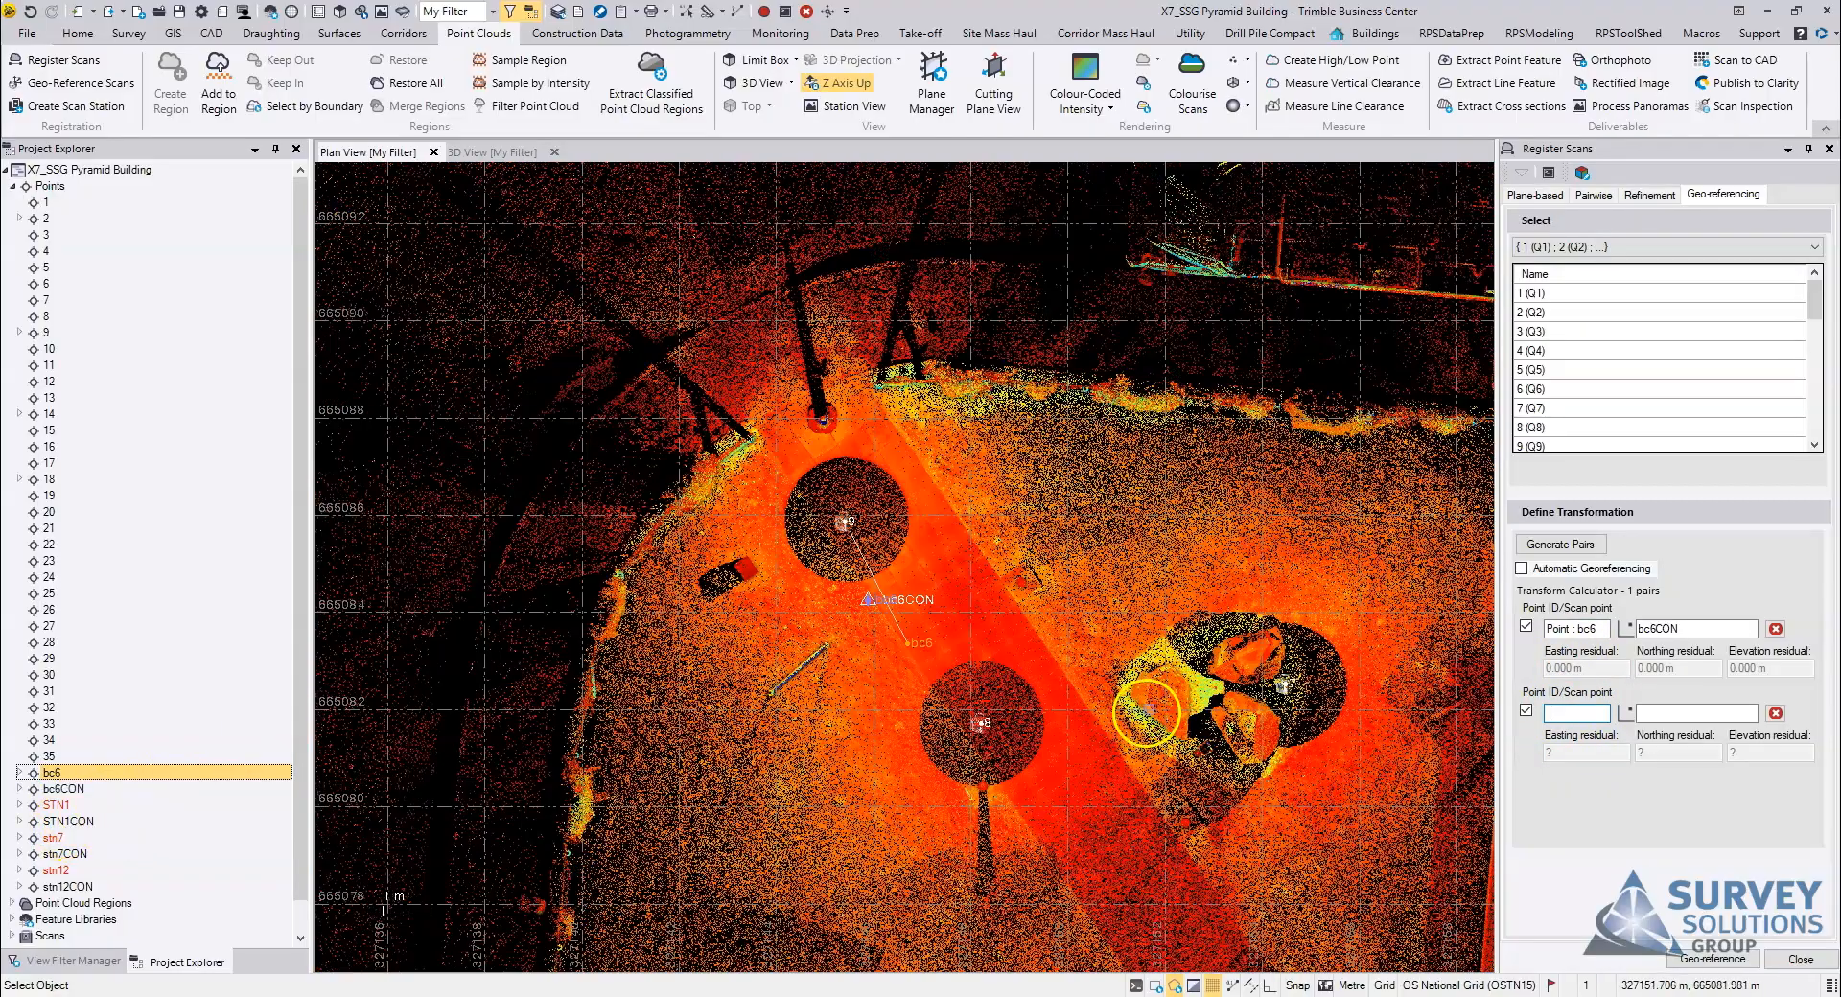
middle_click_drag(1281, 775, 844, 374)
middle_click_drag(1232, 676, 1117, 596)
scroll(1116, 597, "up", 3)
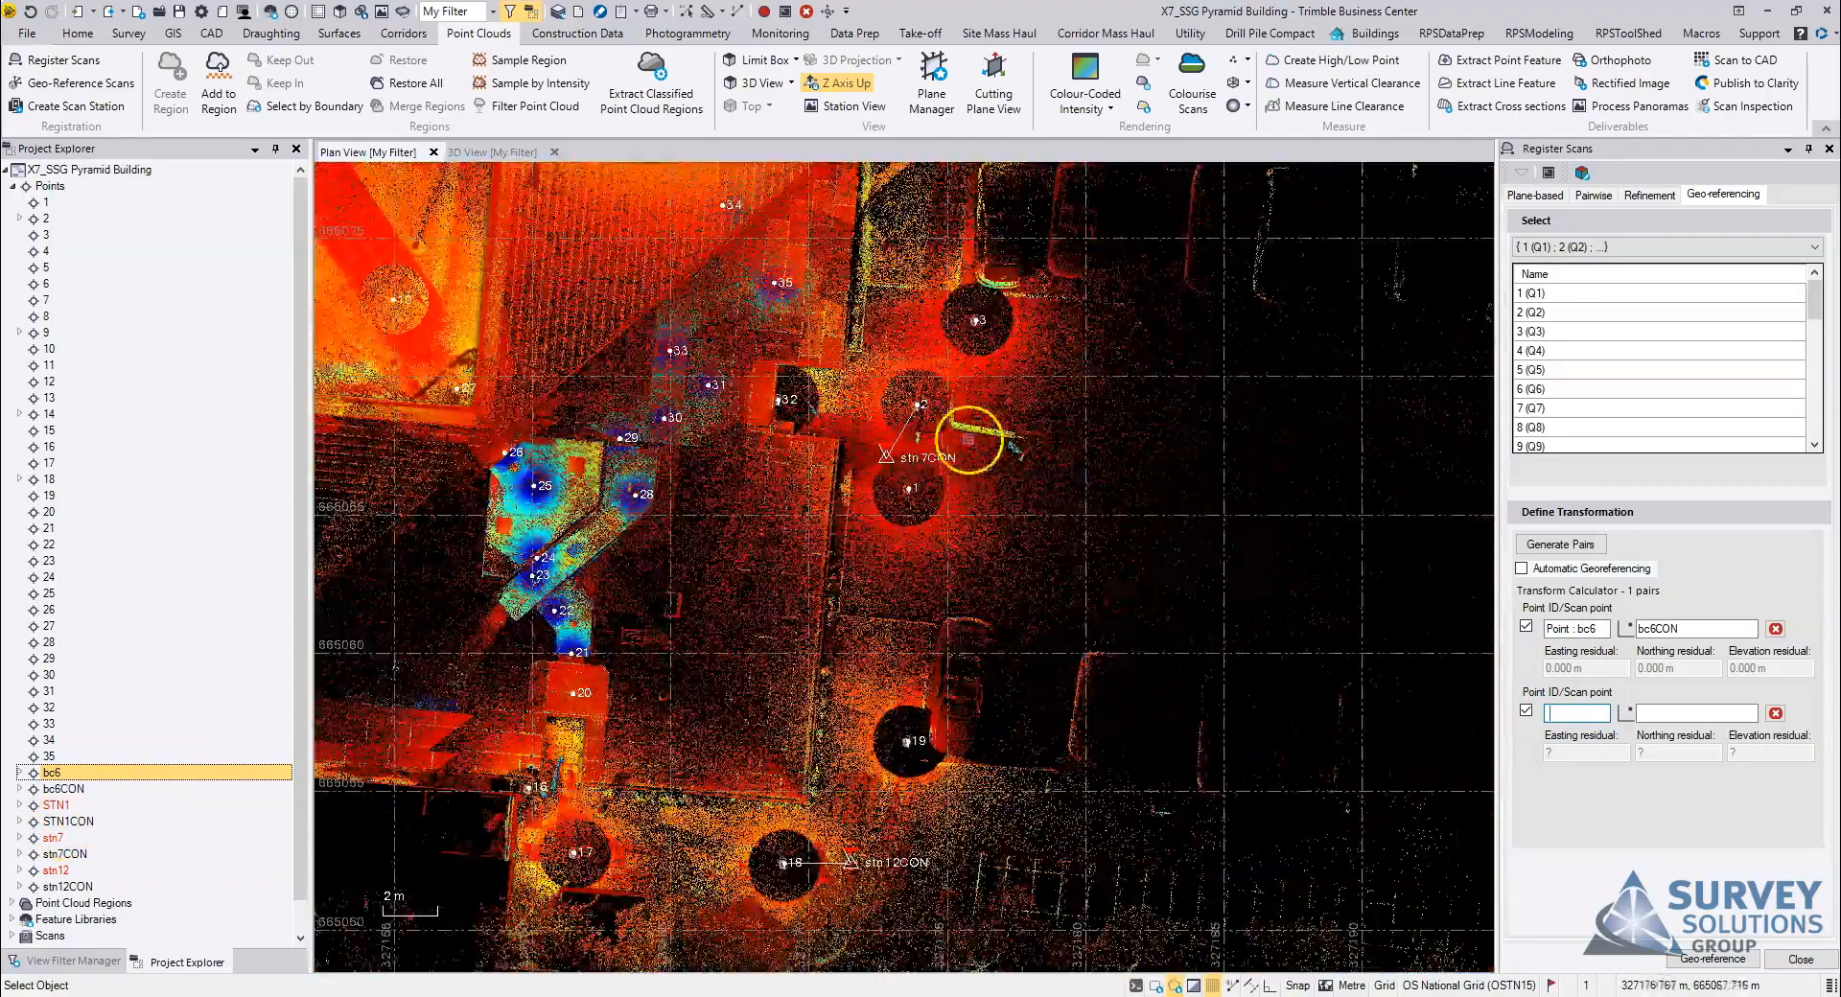
left_click(53, 840)
scroll(904, 468, "up", 3)
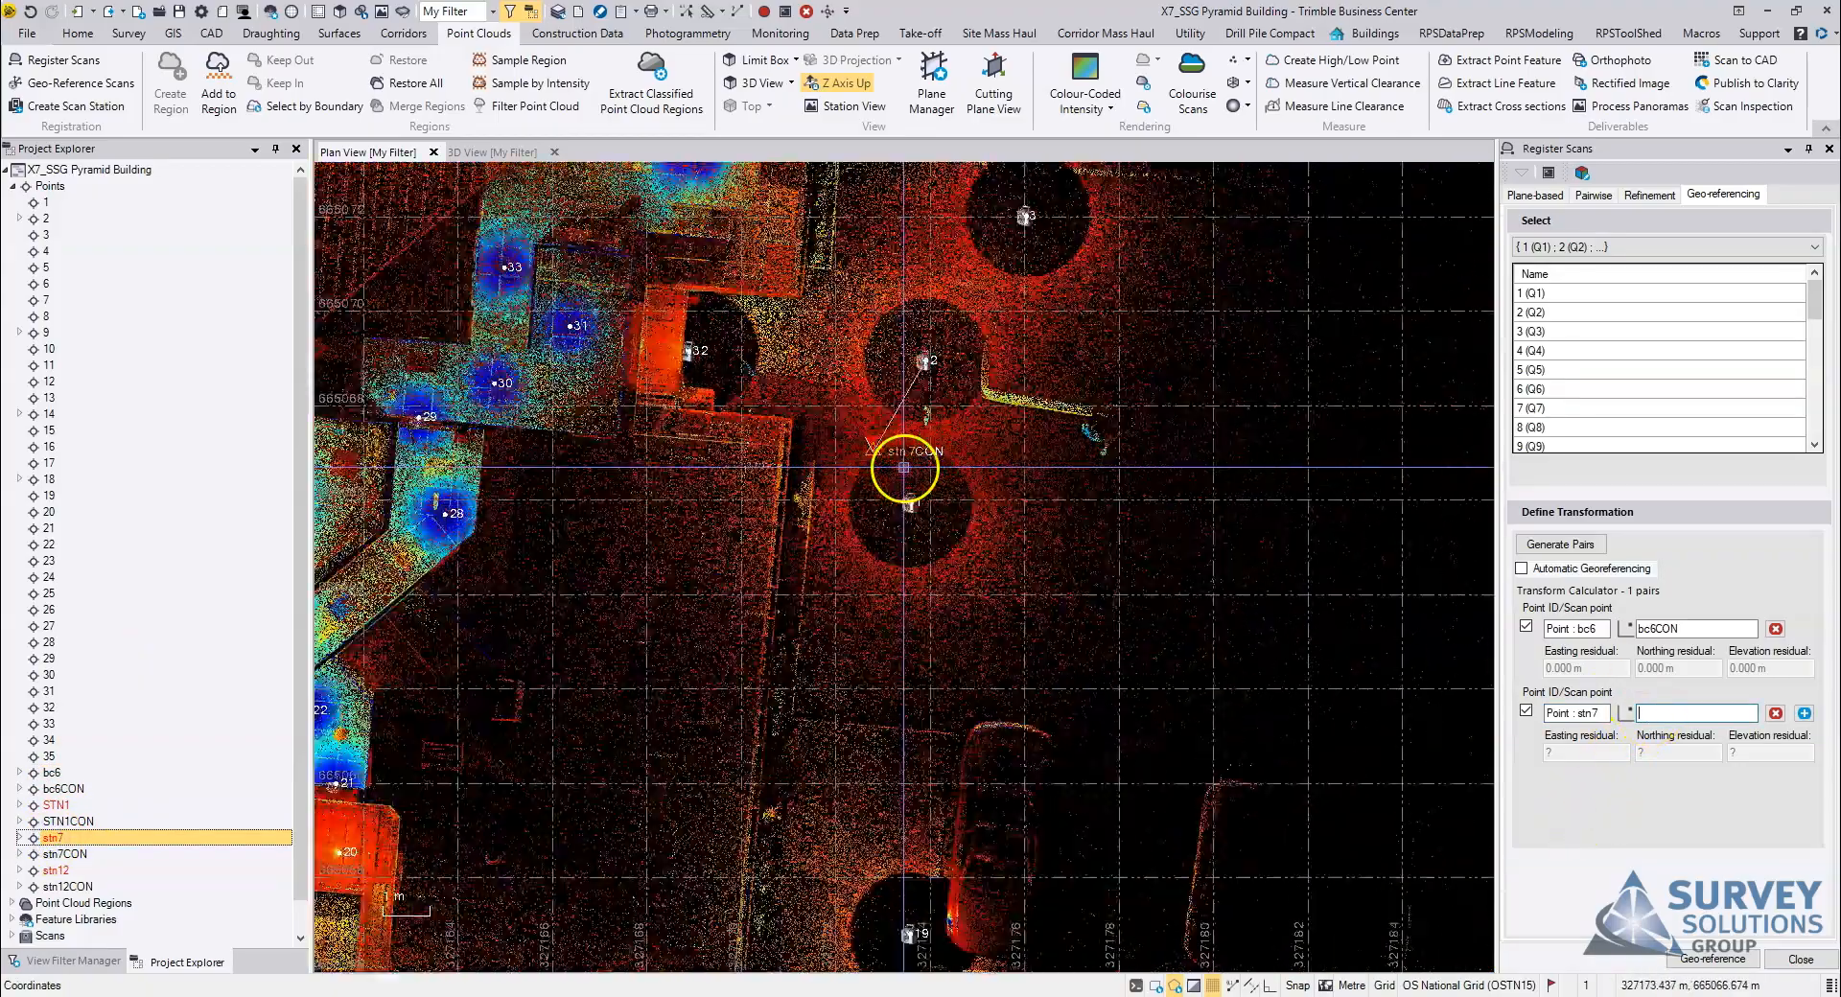
scroll(904, 468, "up", 6)
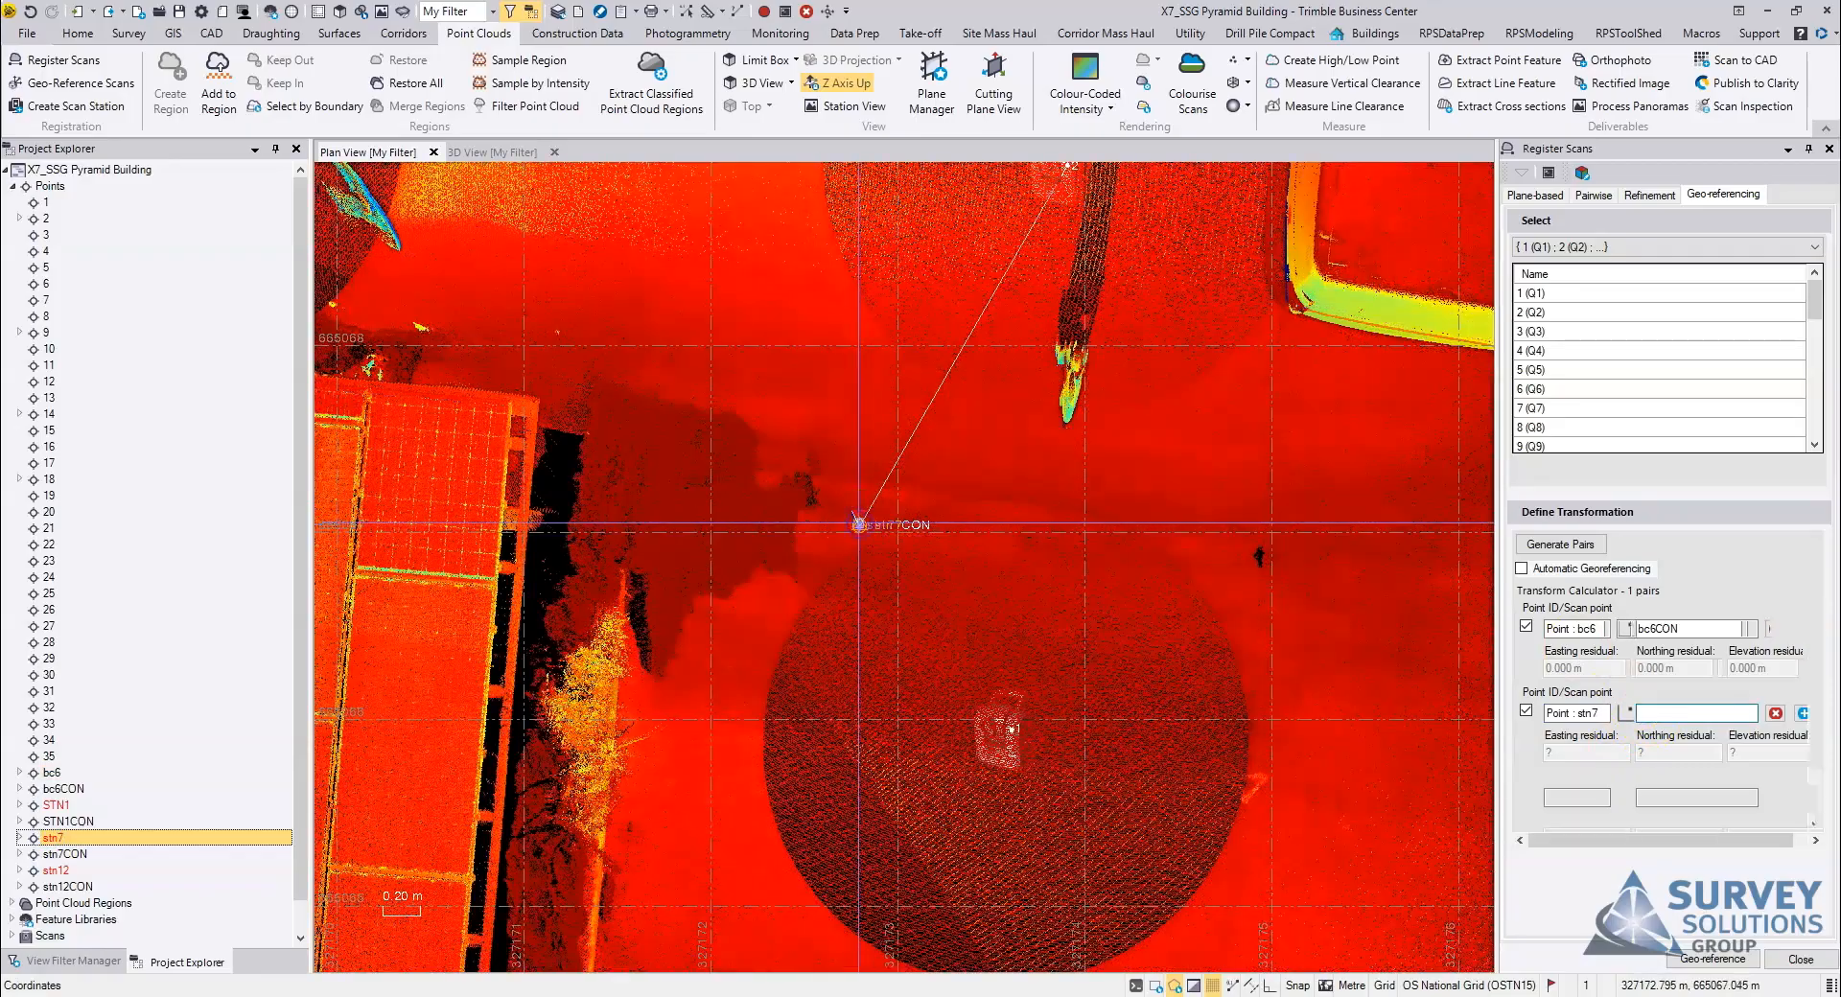
left_click(859, 524)
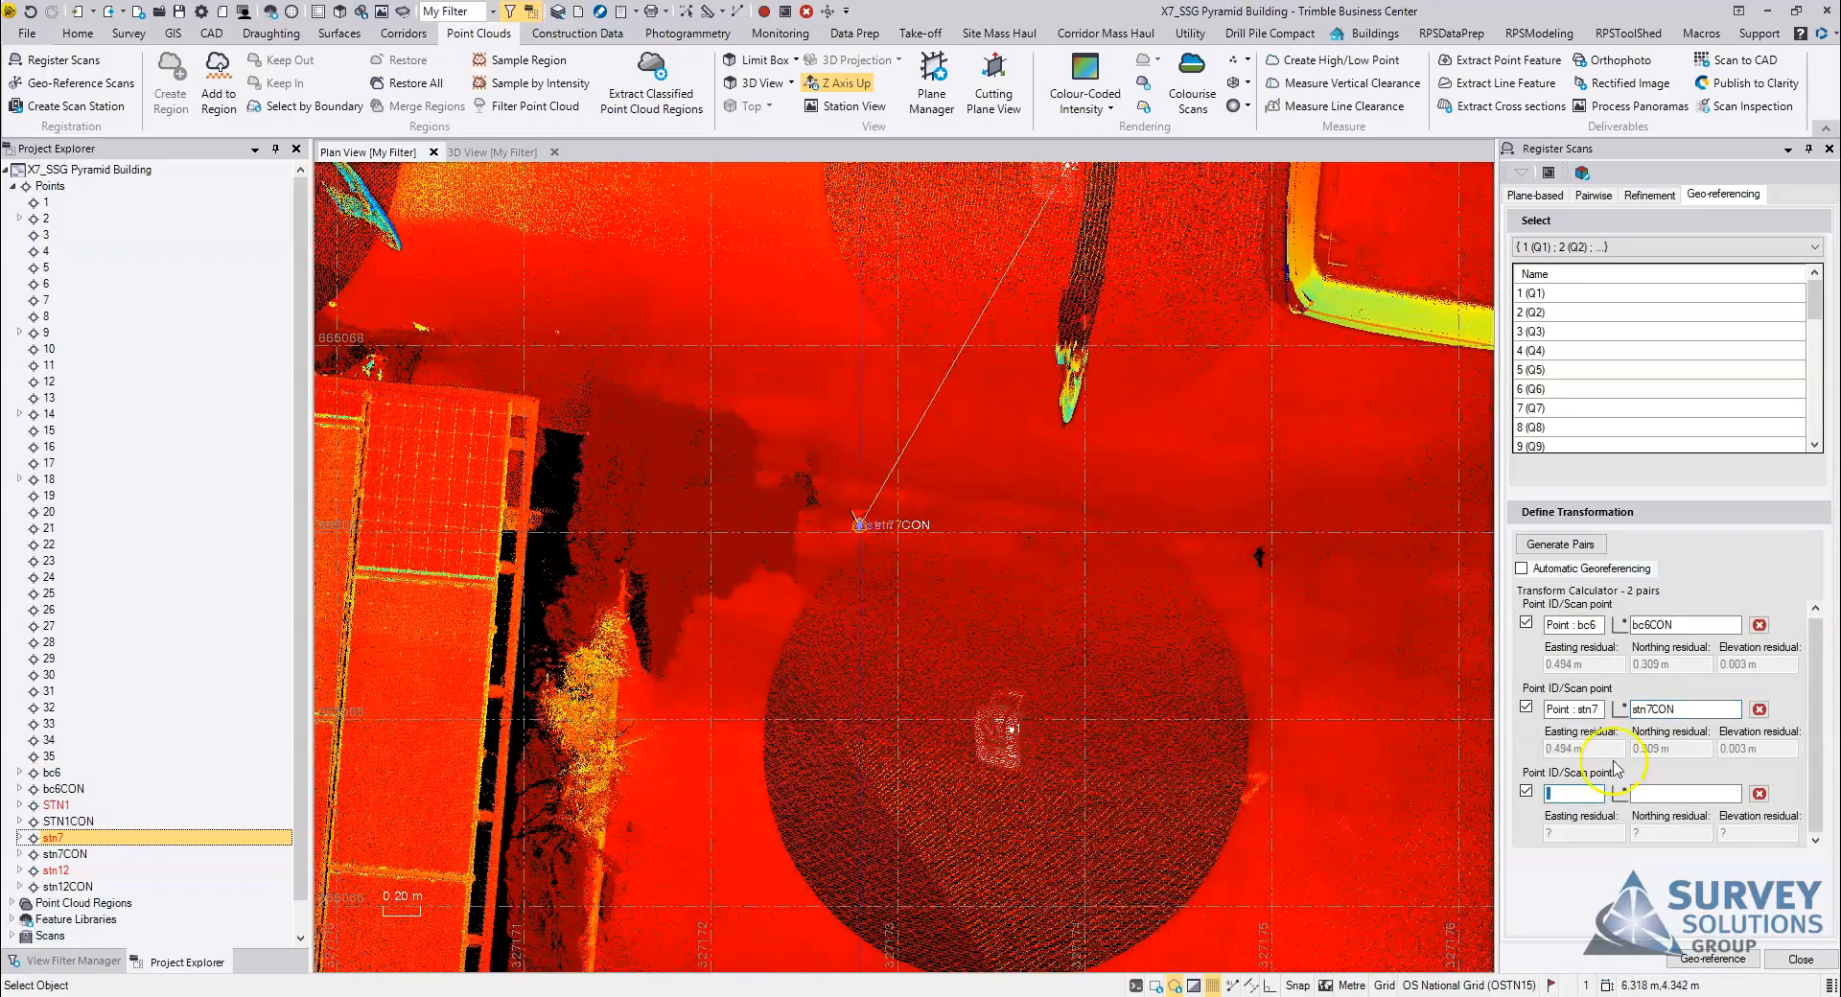
Step: Pair scan point stn12 with control point stn12CON as the third geo-referencing pair
scroll(837, 611, "down", 1)
scroll(834, 611, "down", 6)
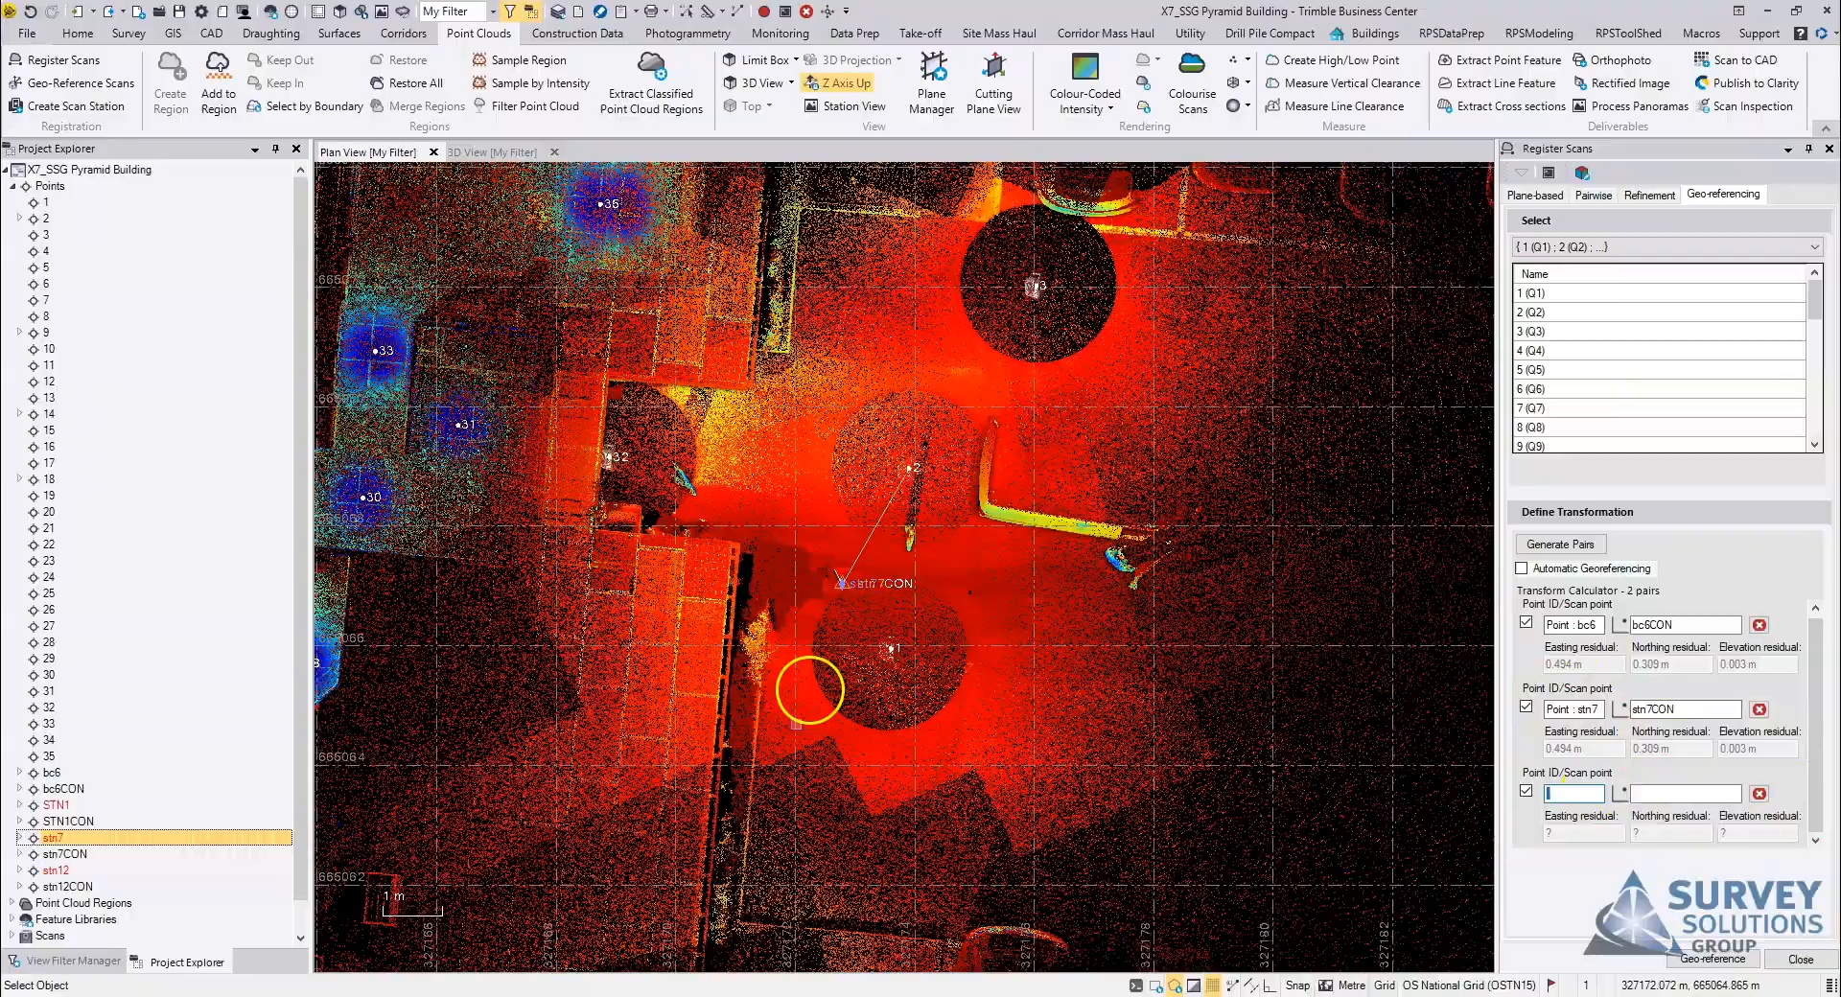
scroll(940, 719, "up", 3)
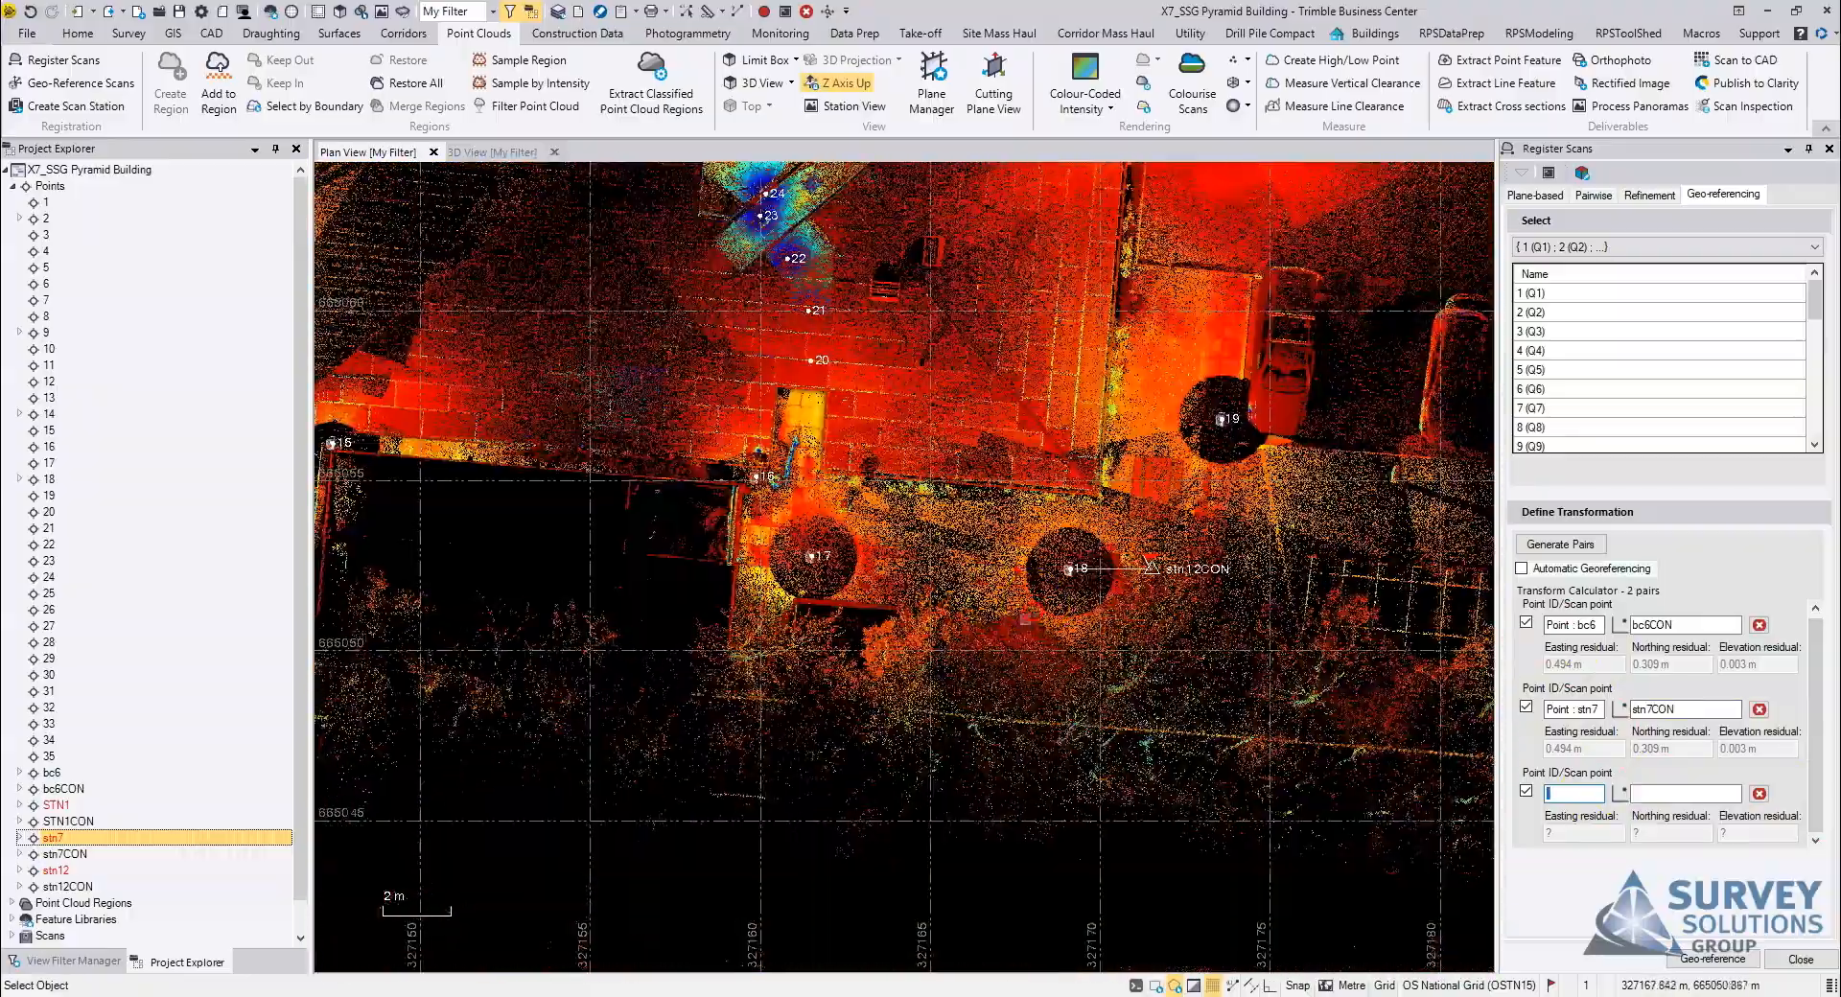
left_click(60, 871)
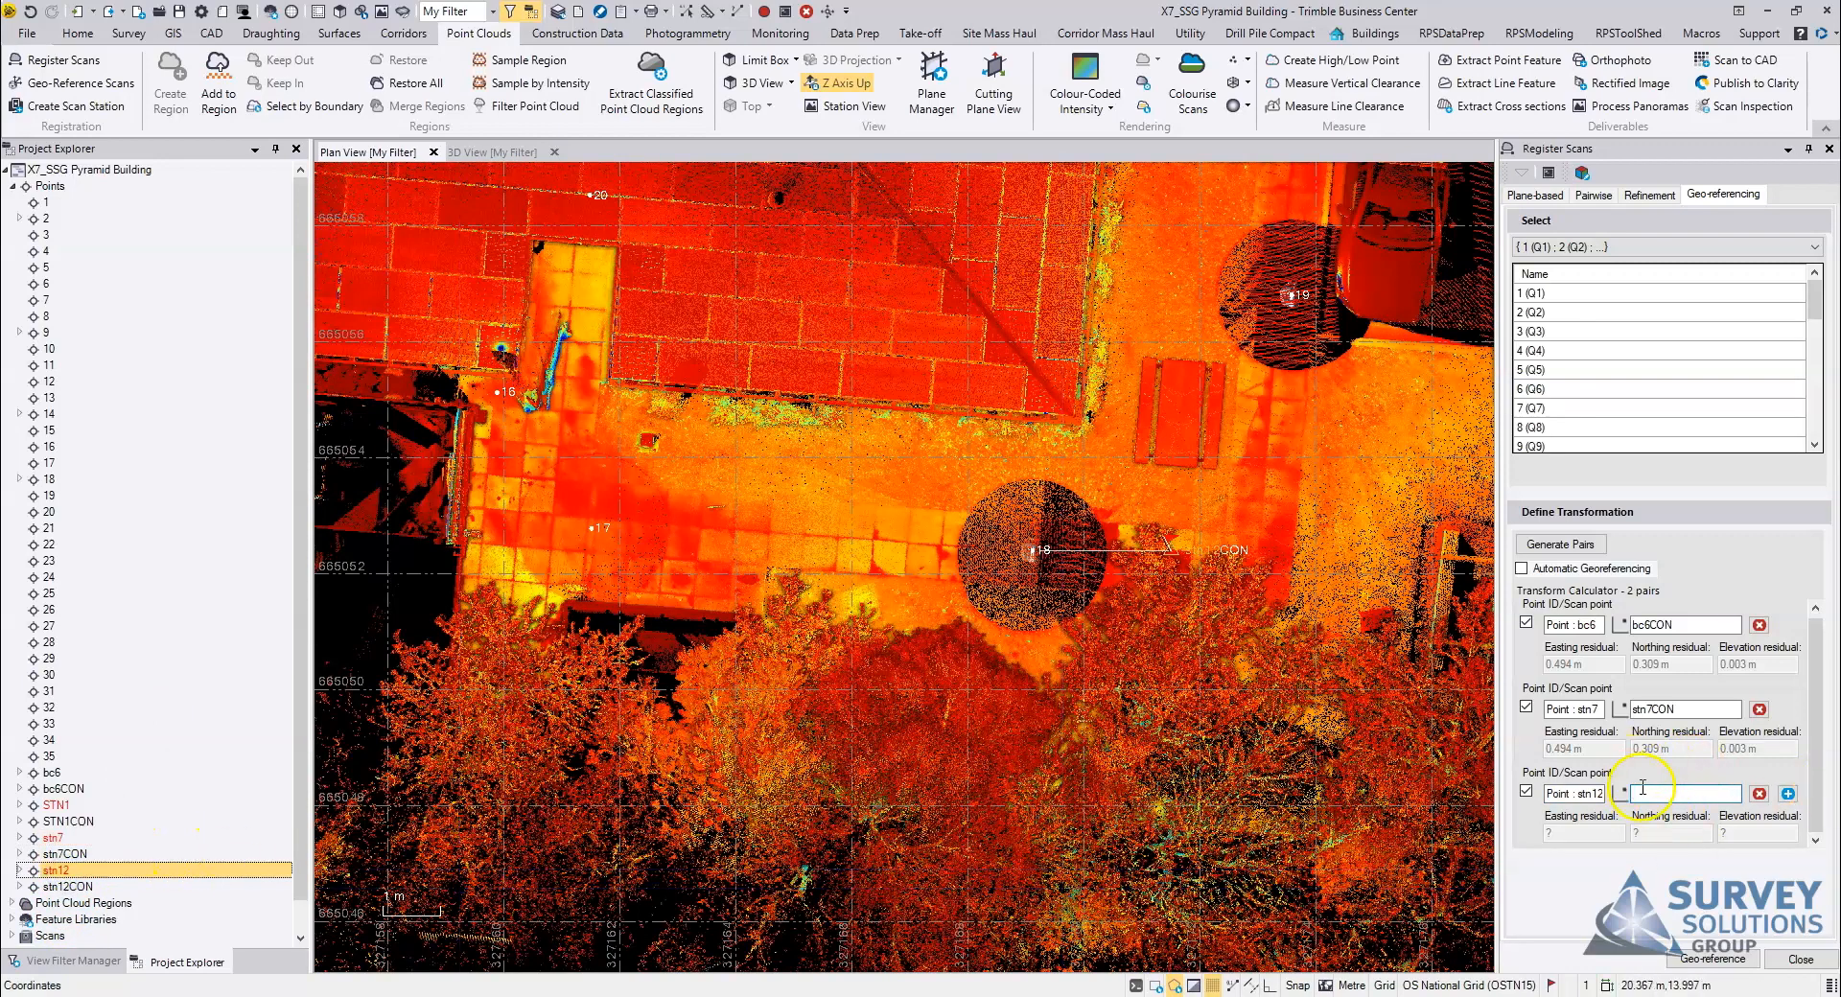
left_click(1169, 551)
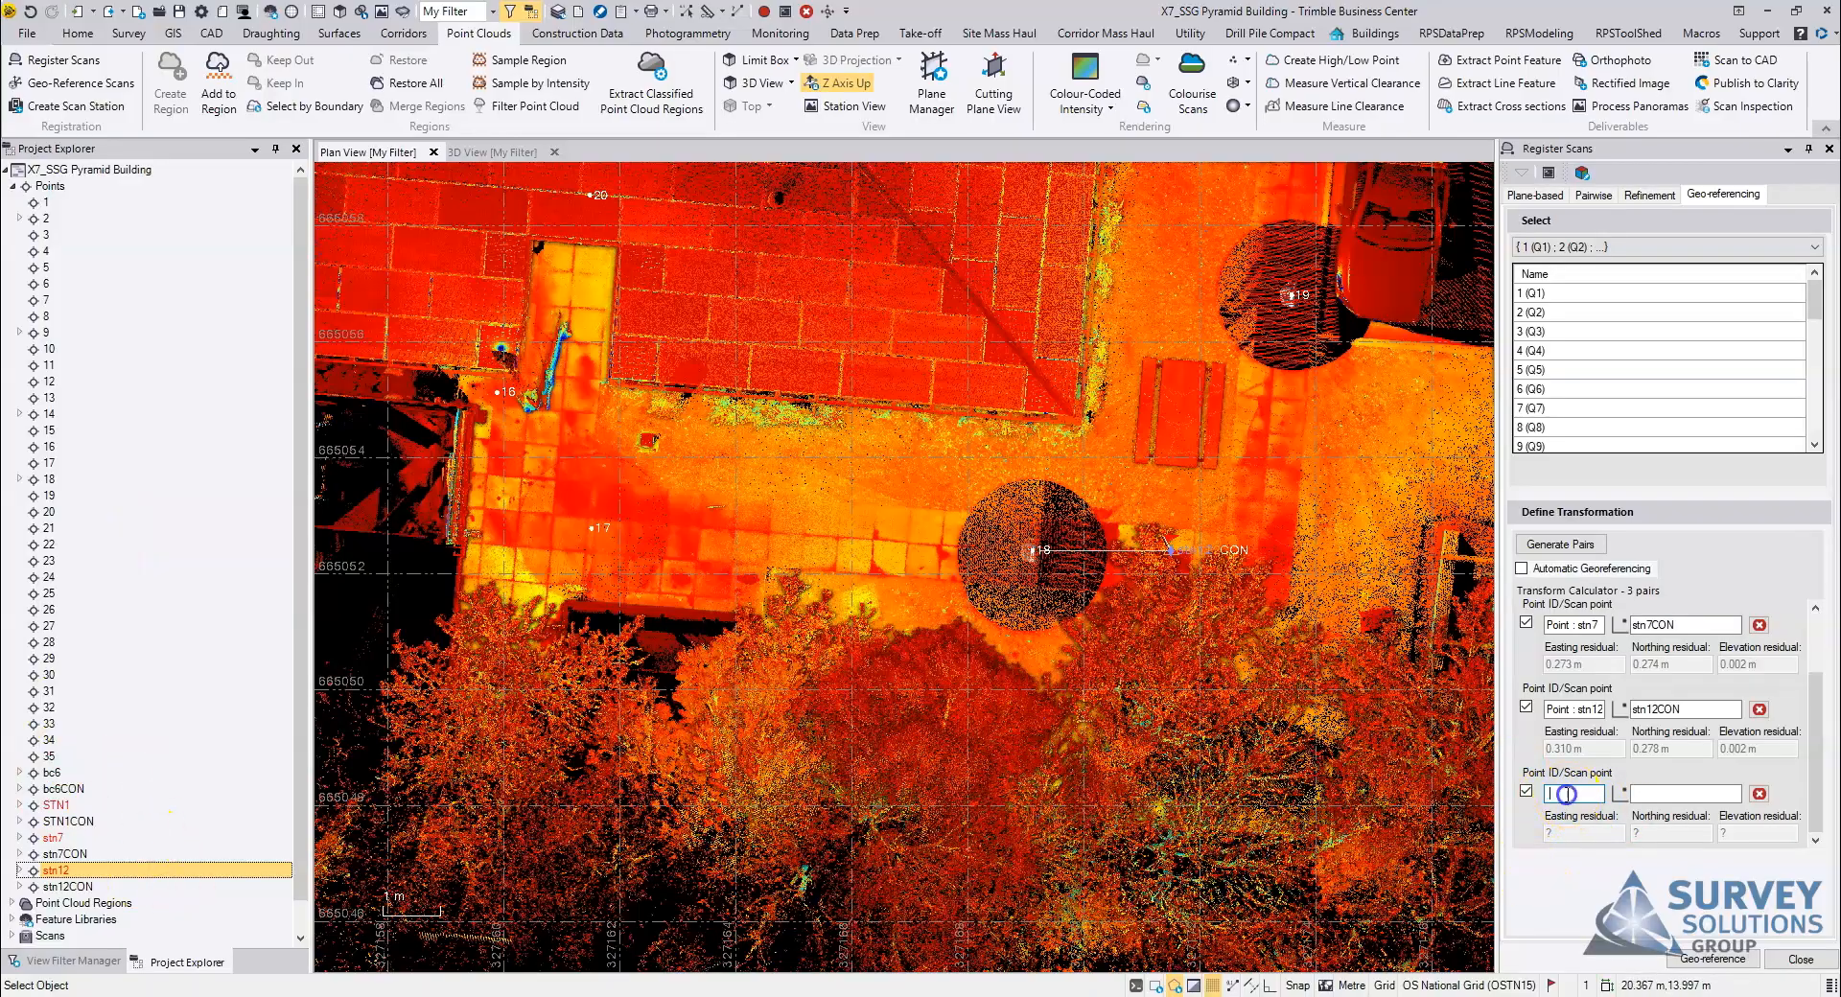
Step: Pair scan point STN1 with control point STN1CON as the fourth geo-referencing pair
scroll(543, 660, "down", 3)
middle_click_drag(604, 678, 885, 694)
middle_click_drag(595, 656, 886, 647)
scroll(781, 633, "up", 2)
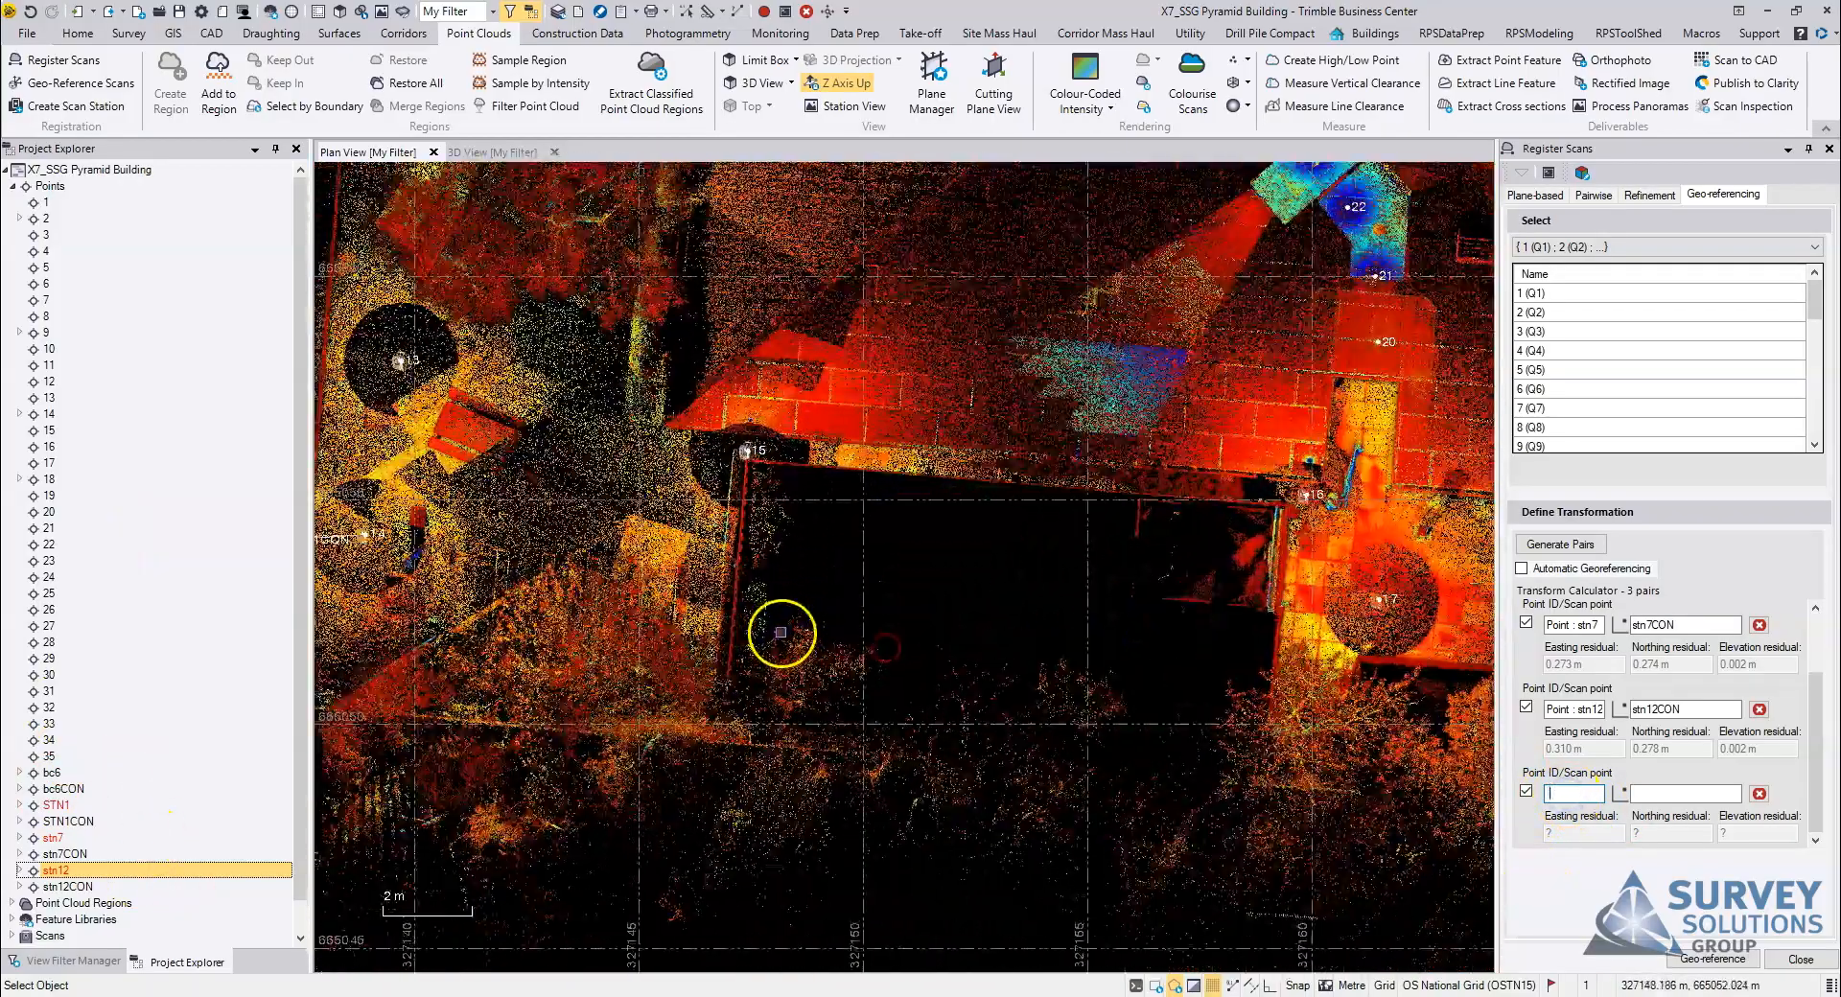
middle_click_drag(494, 587, 969, 579)
scroll(967, 578, "up", 4)
middle_click_drag(834, 604, 889, 644)
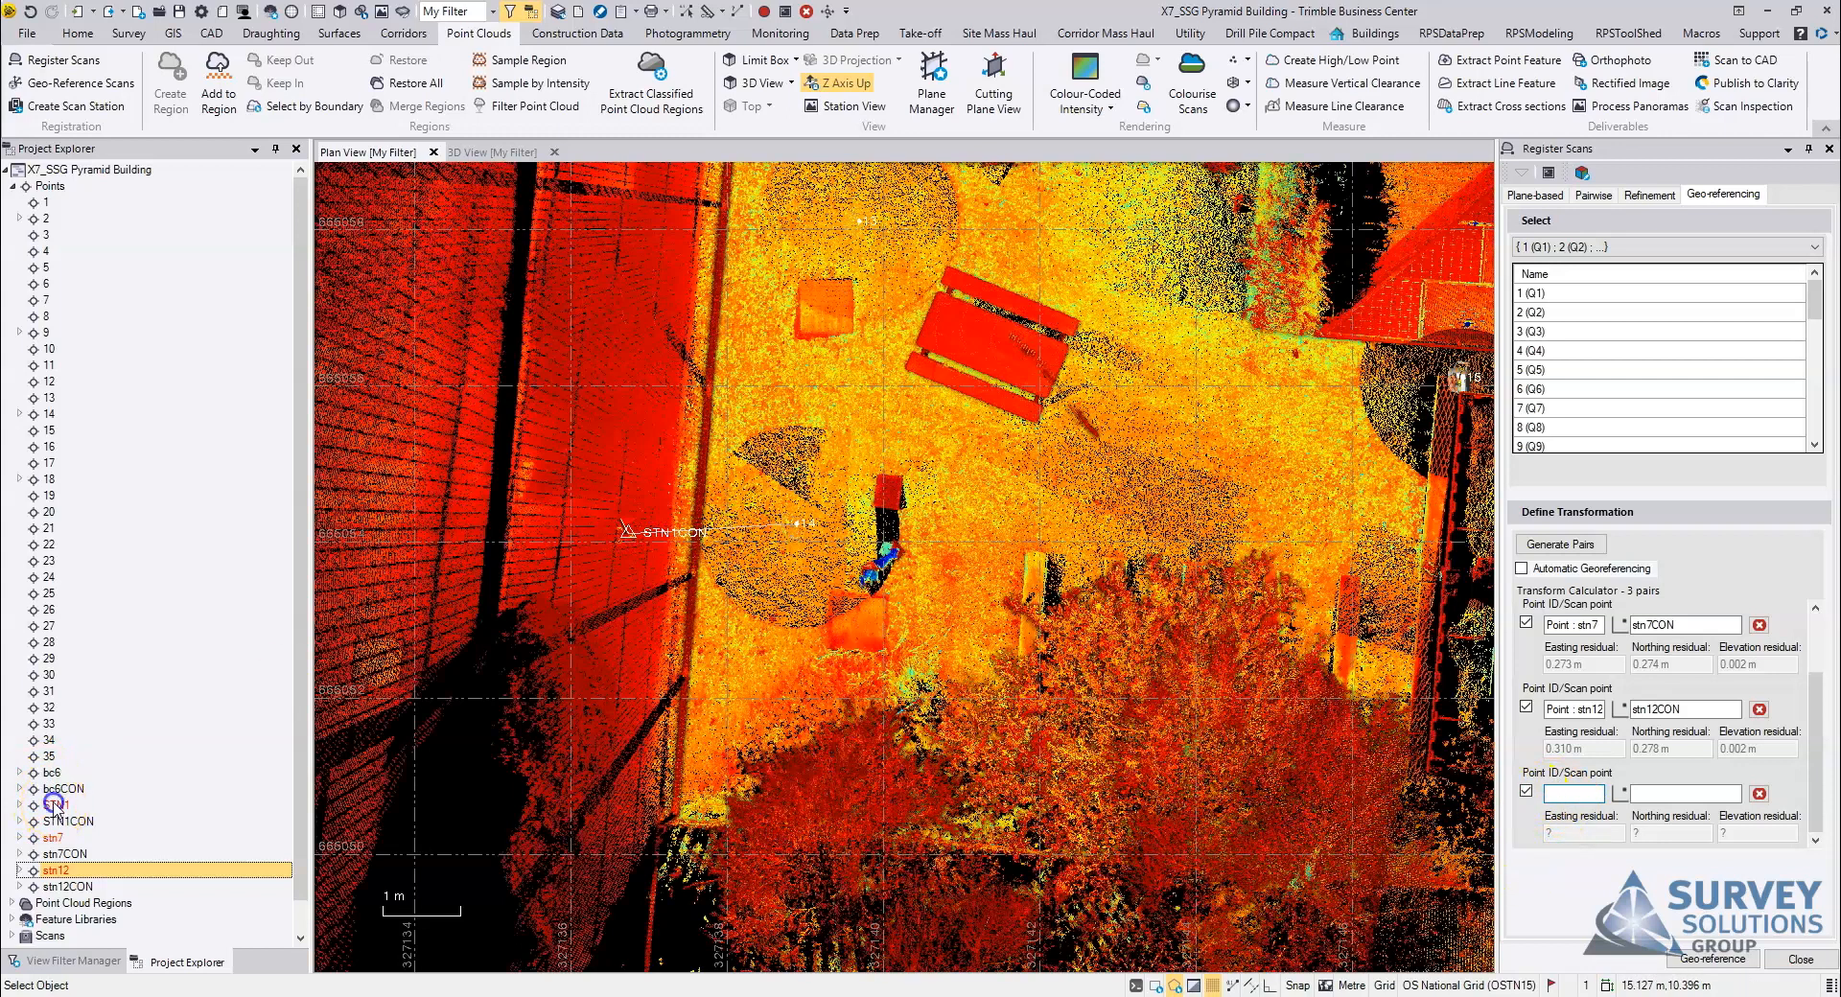
left_click(55, 805)
left_click(1339, 697)
left_click(1689, 791)
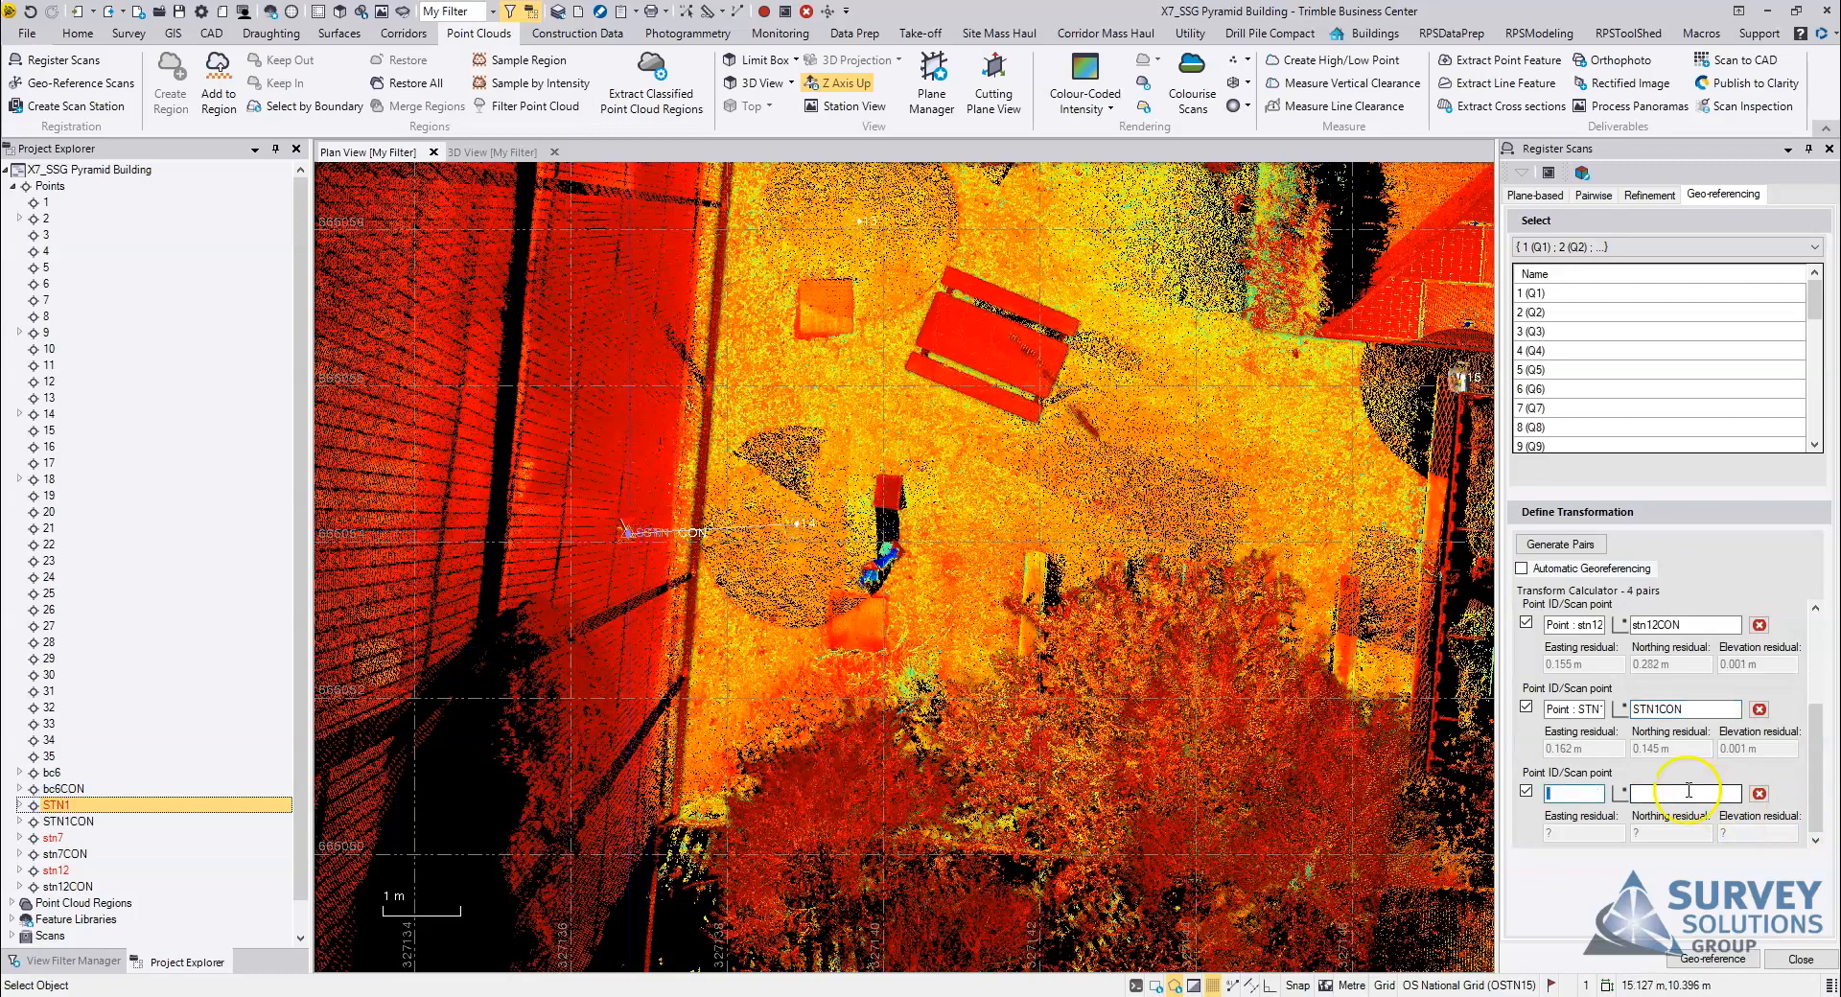
Step: Review the residuals of all pairs and exclude the bc6 pair from the transformation to compare the effect
scroll(883, 637, "down", 5)
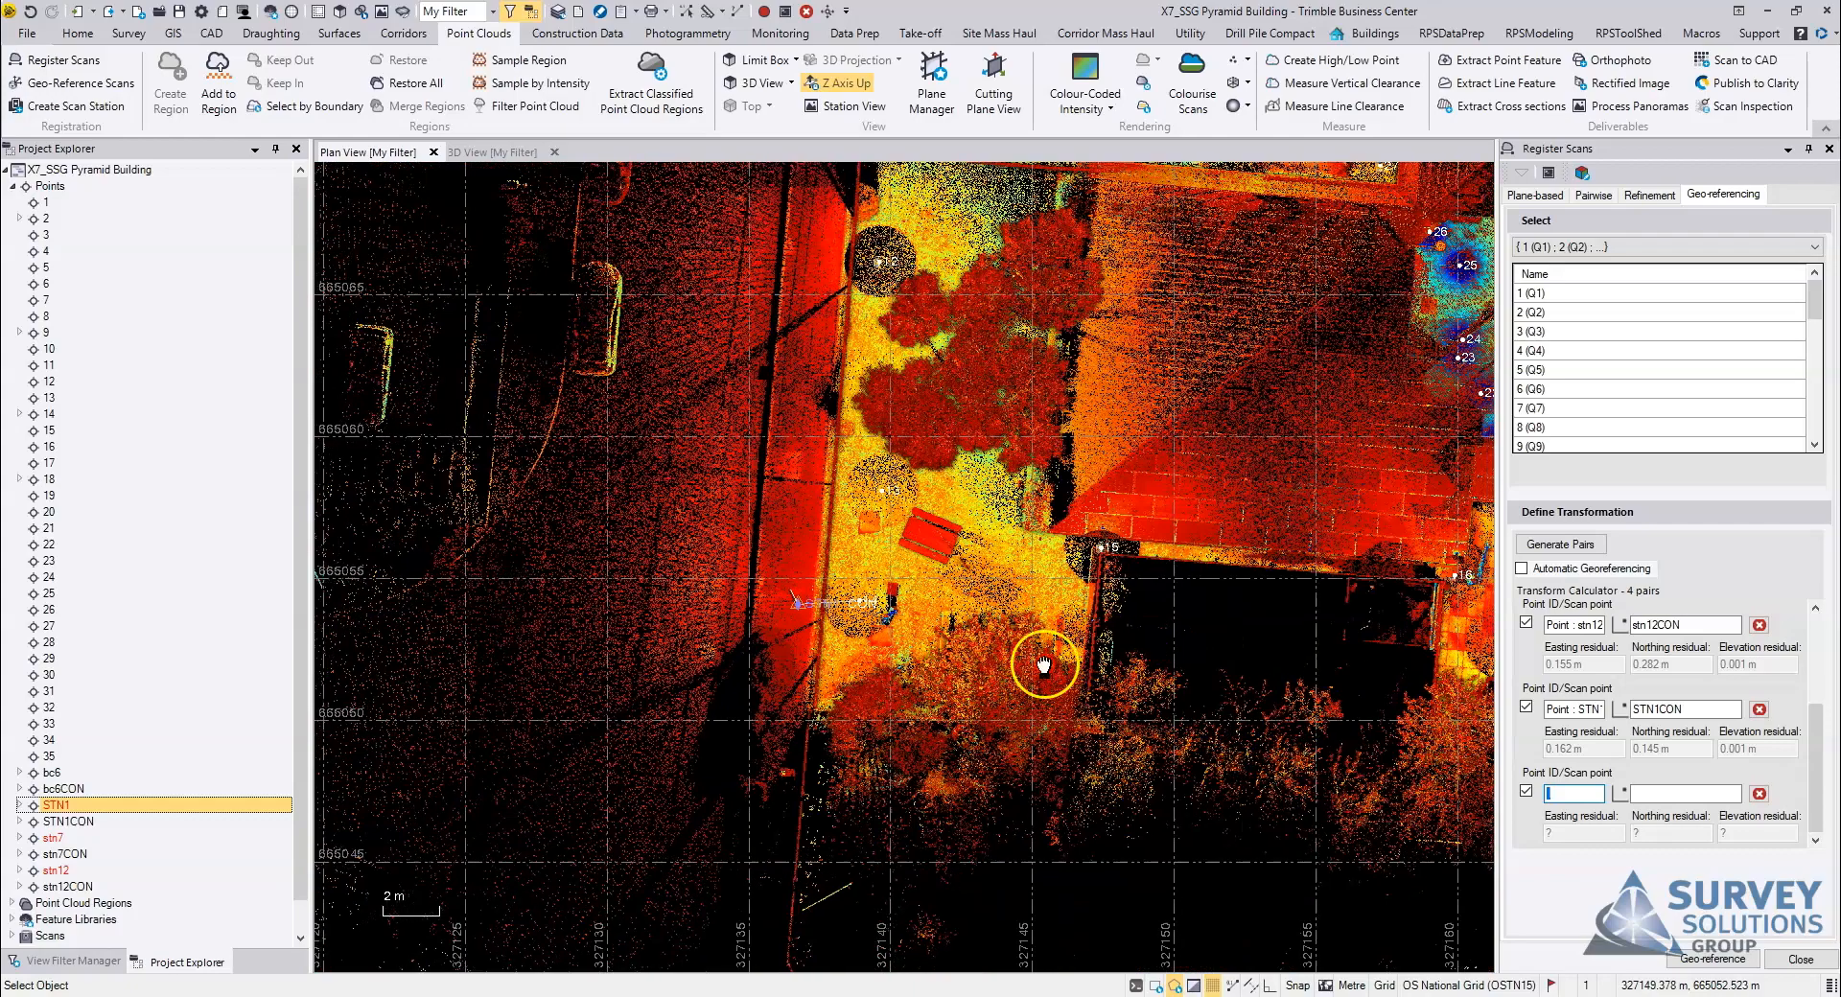
left_click_drag(1822, 741, 1820, 621)
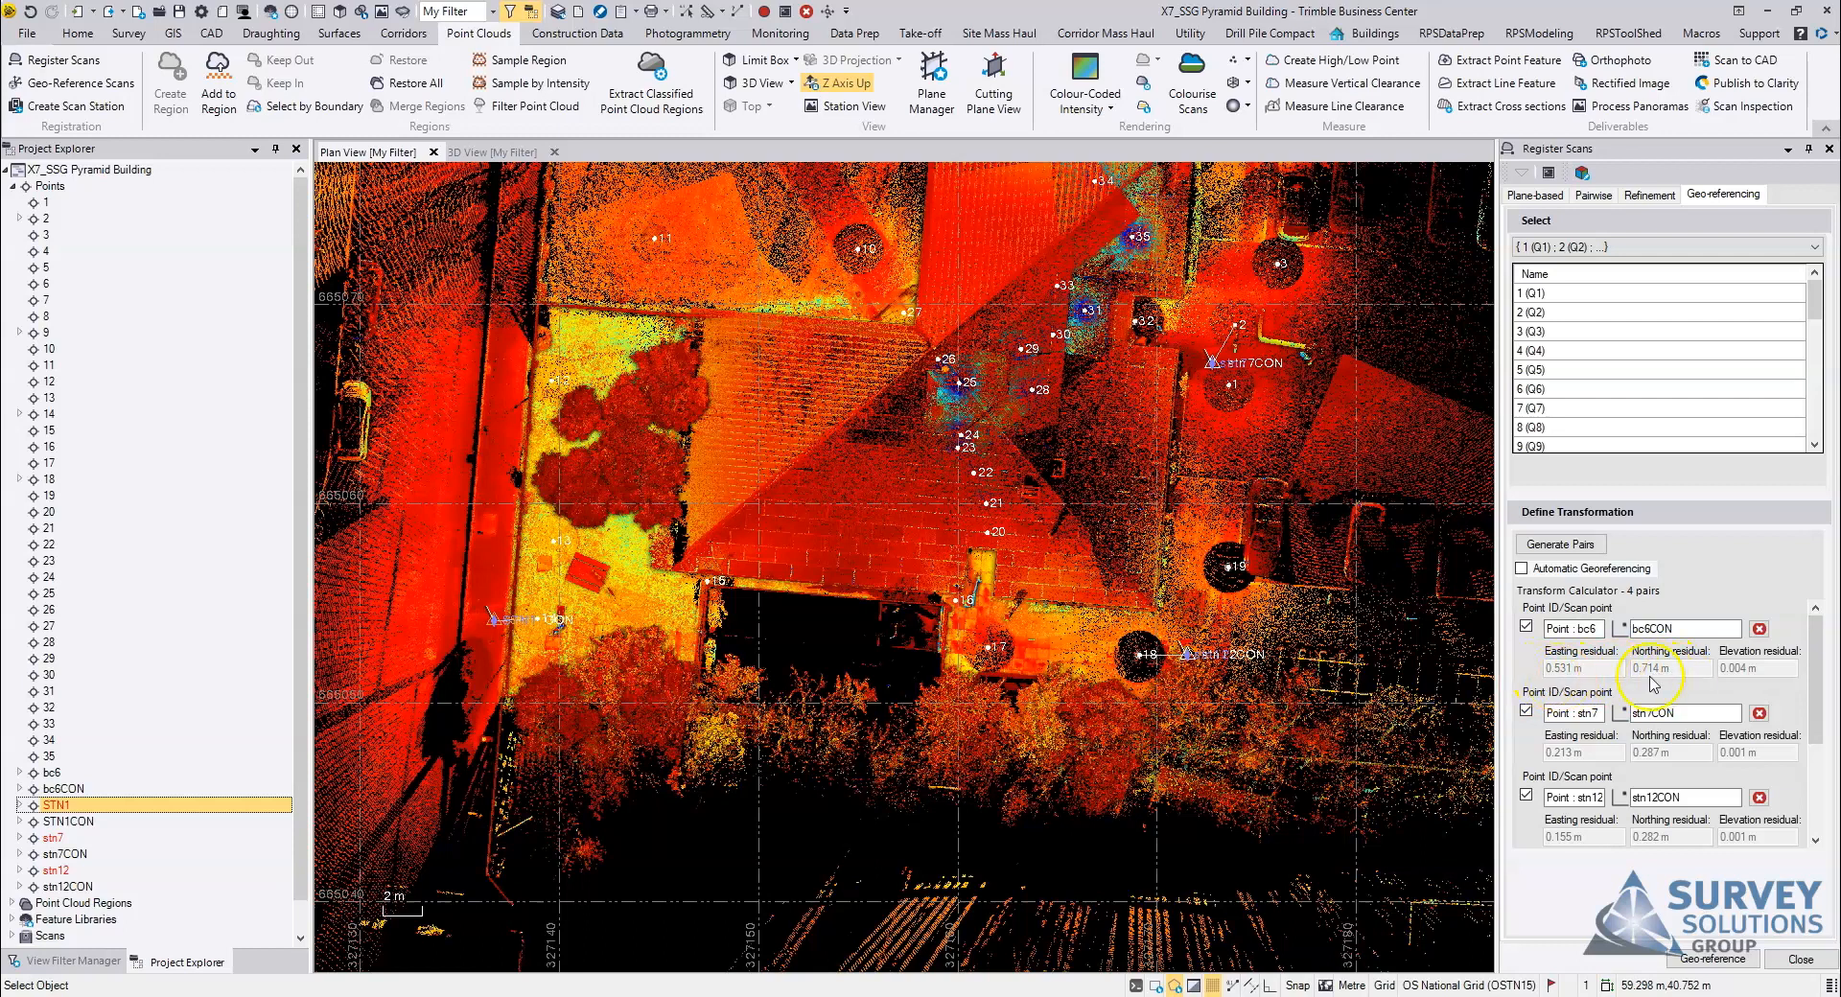
left_click_drag(1819, 679, 1808, 629)
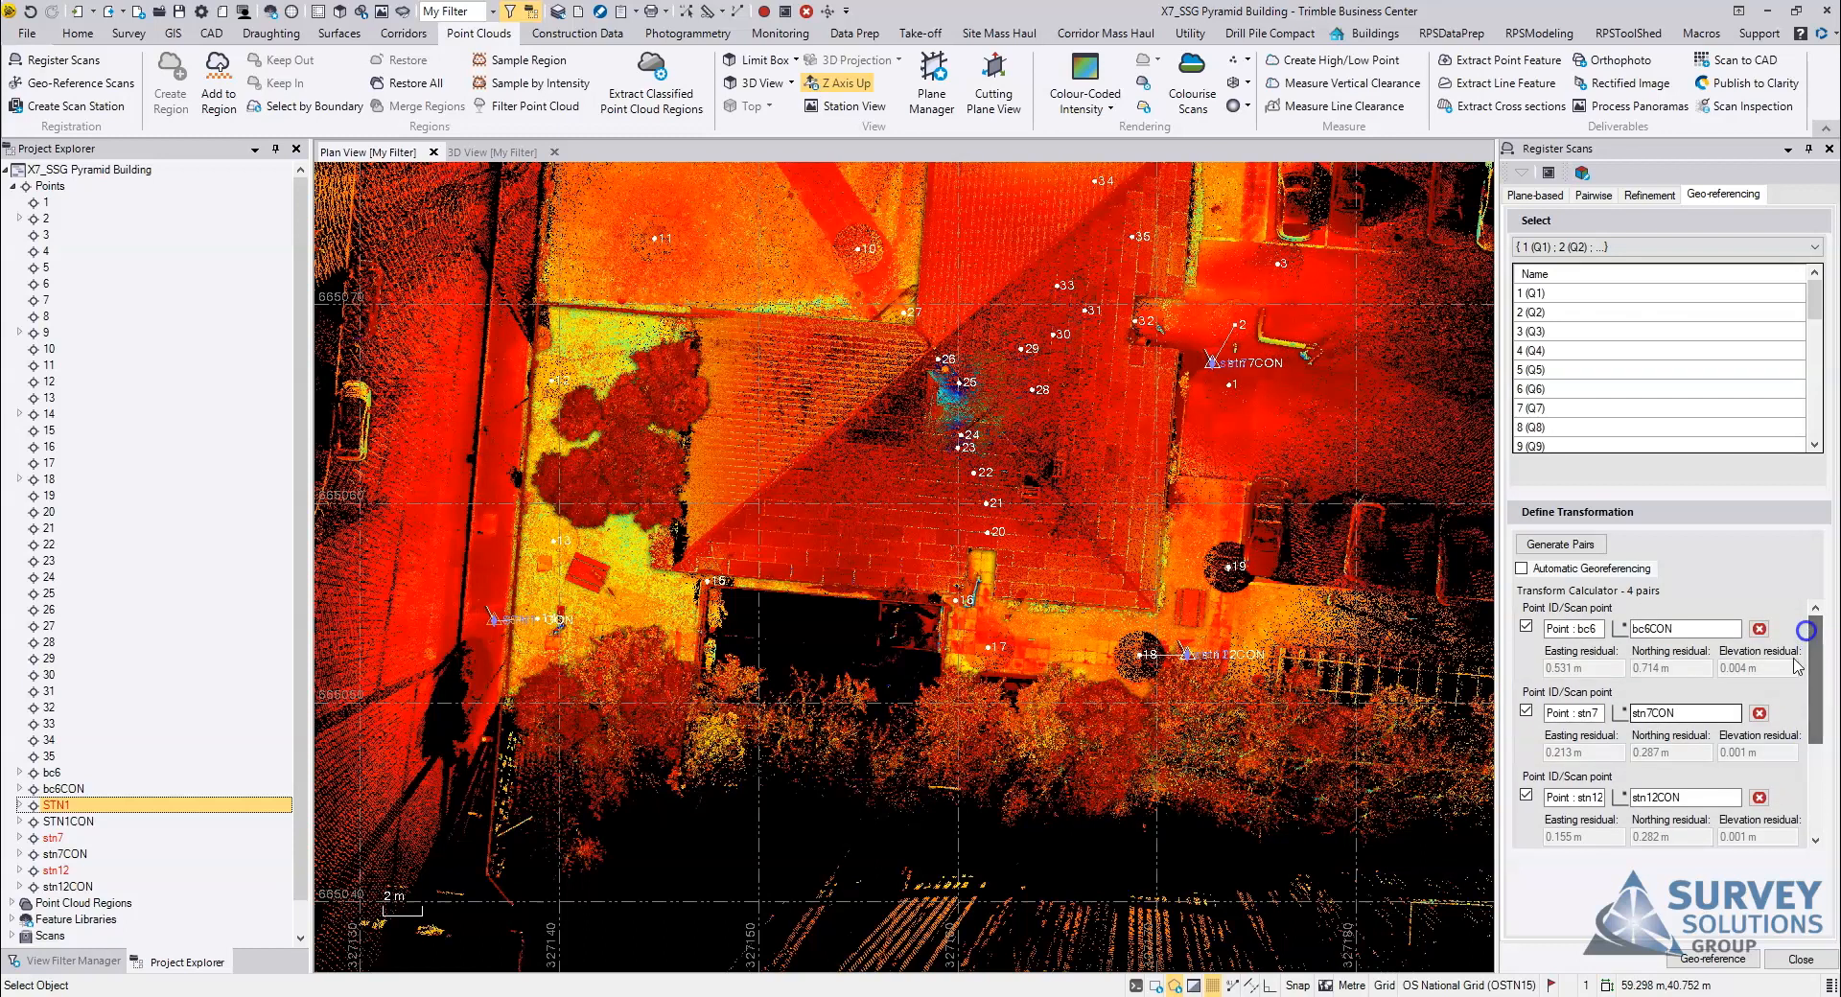
left_click(1526, 625)
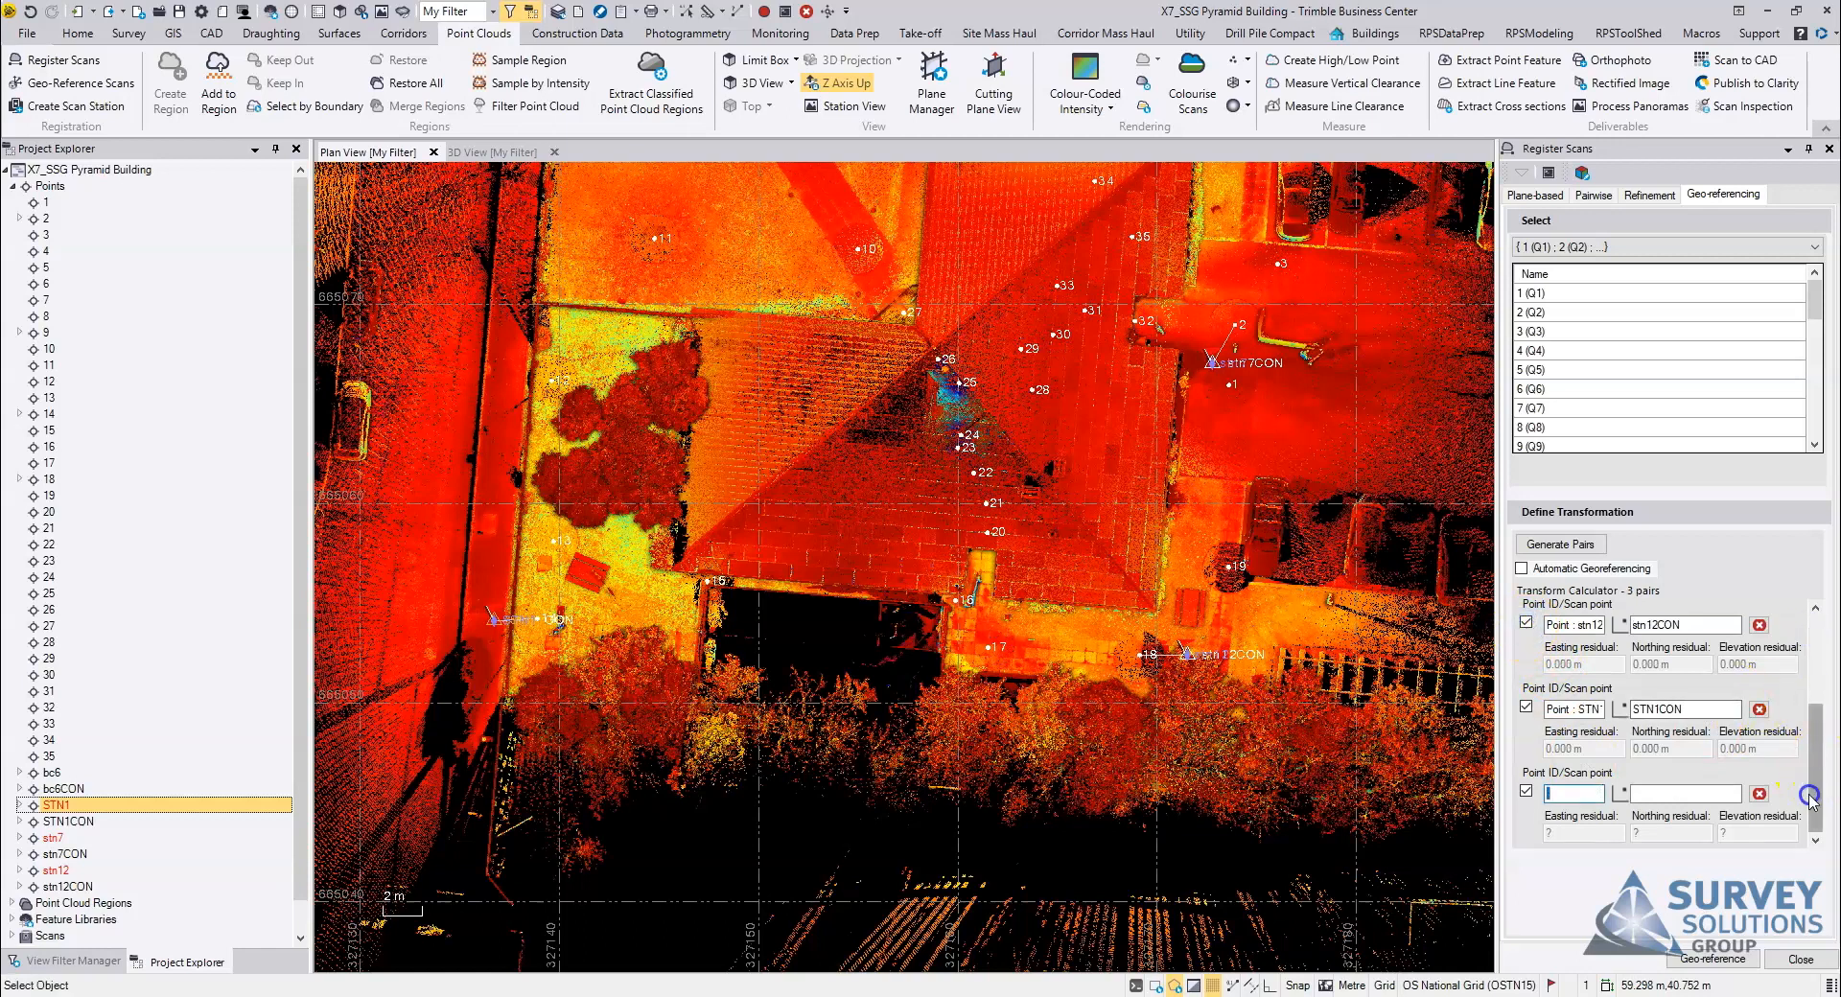
left_click_drag(1811, 796, 1811, 688)
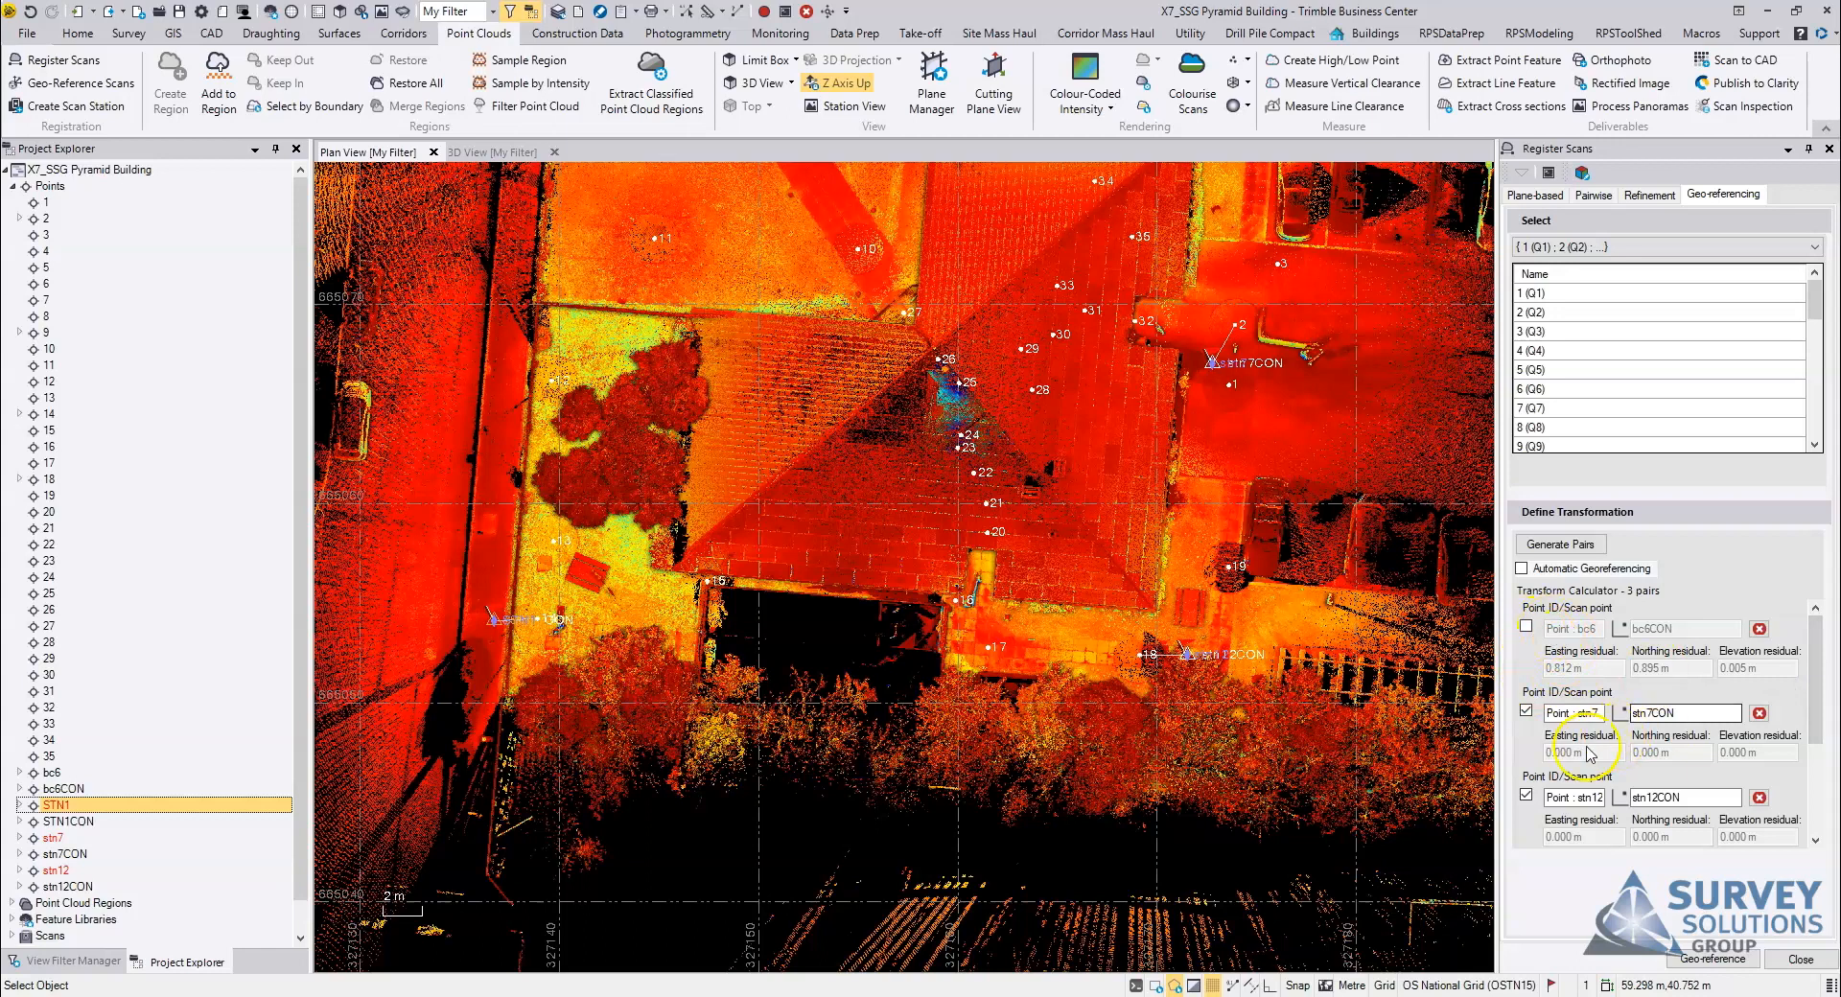
mouse_move(1820, 683)
left_mouse_down()
mouse_move(1822, 806)
mouse_move(1811, 681)
left_mouse_up()
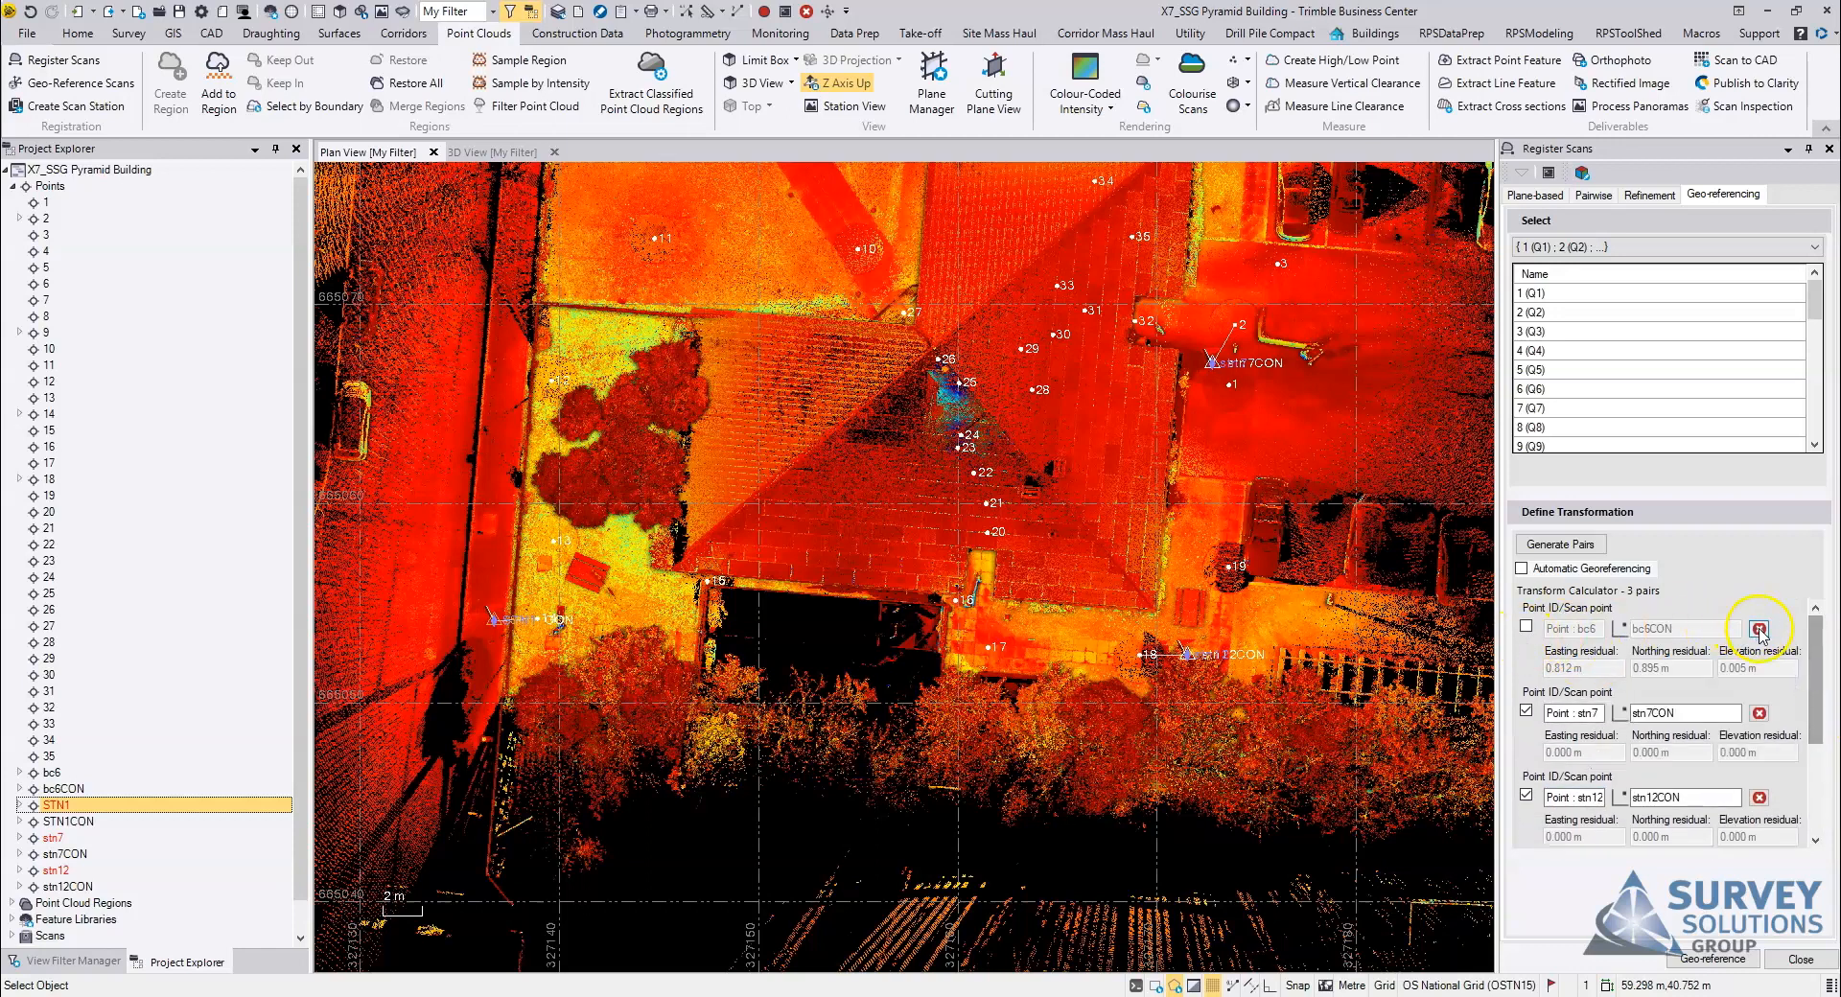
Step: Delete the bc6 pair from the transformation and check the remaining stn7, stn12 and STN1 pairs
left_click(1760, 629)
mouse_move(1811, 699)
left_mouse_down()
mouse_move(1812, 752)
mouse_move(1811, 675)
left_mouse_up()
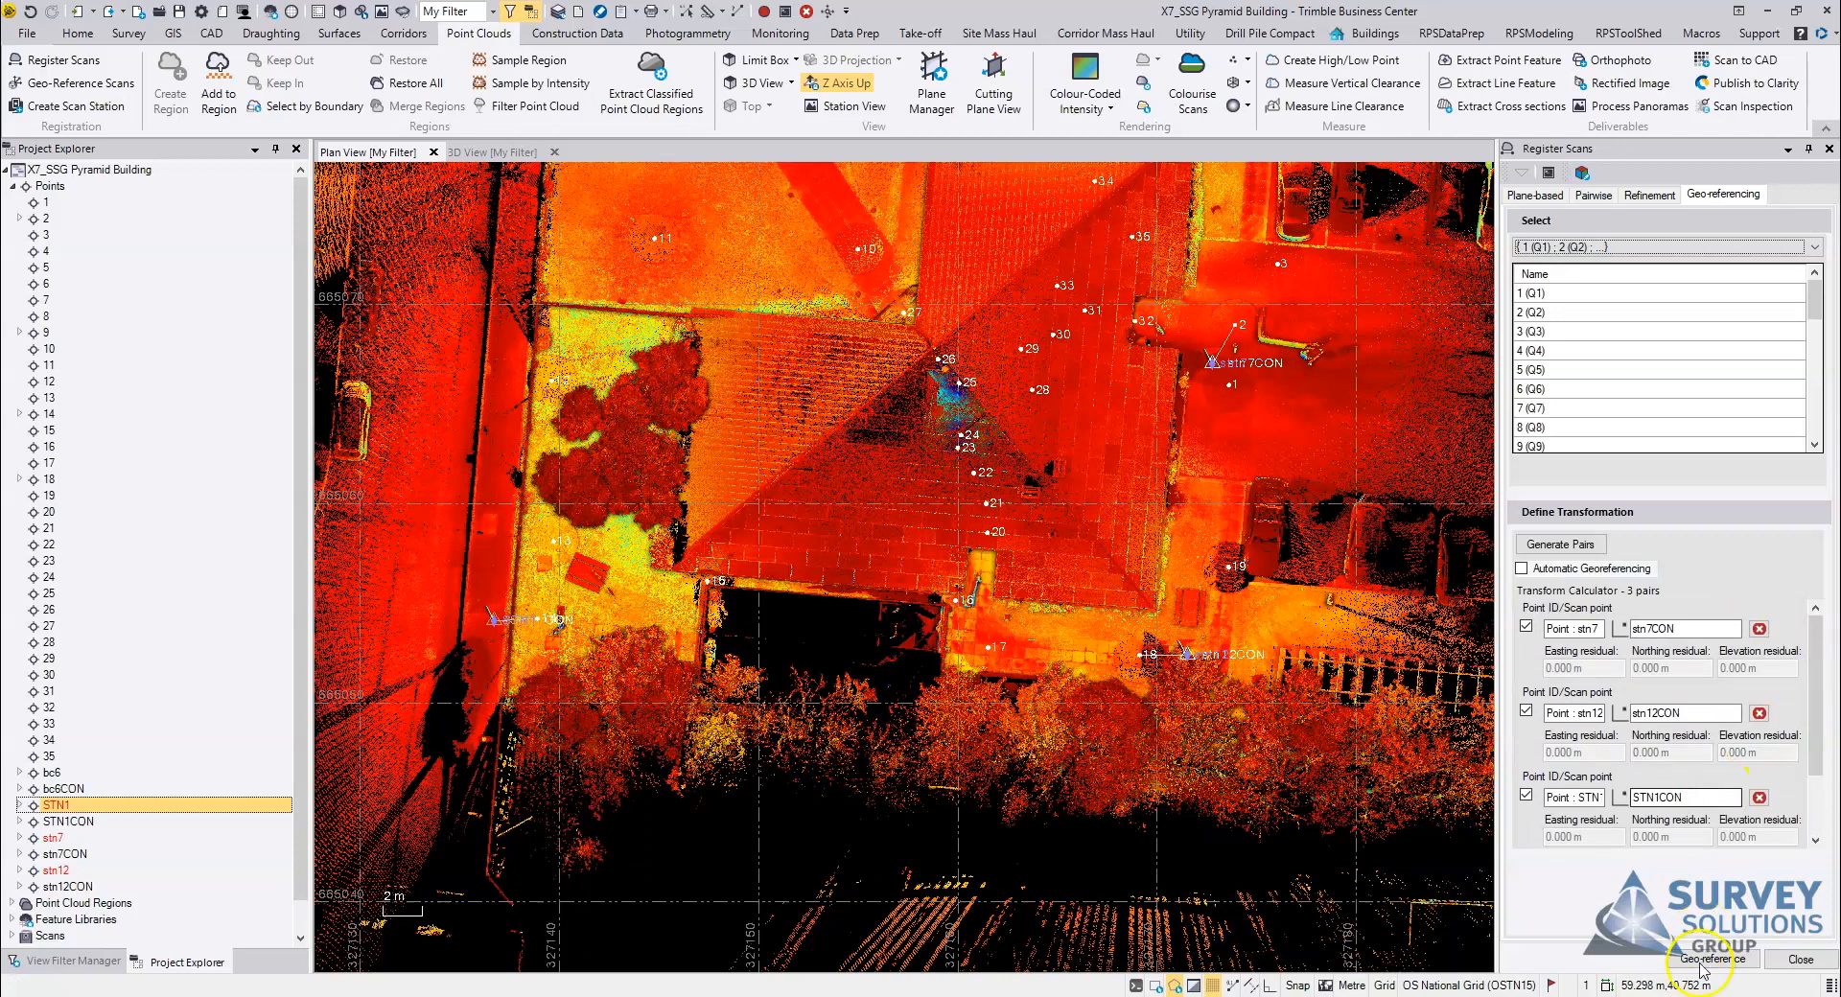
left_click_drag(1818, 664, 1817, 744)
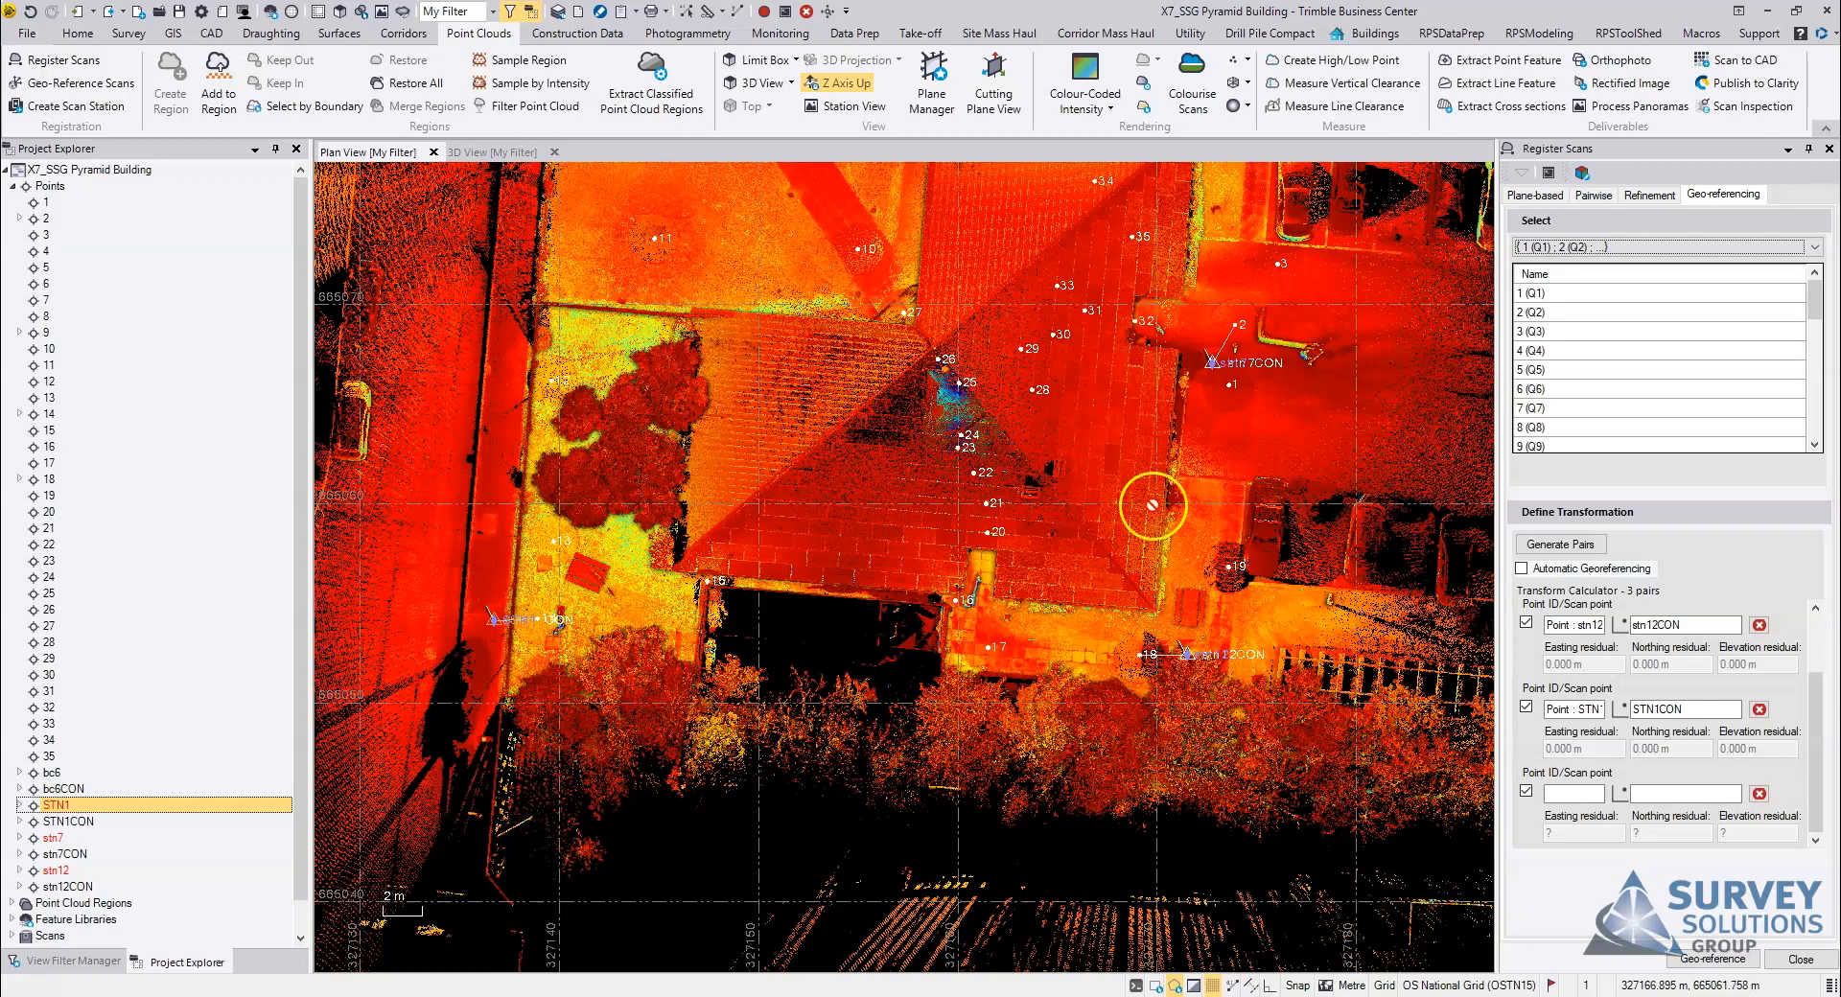
Step: Try adding another pair using a scan point picked at the building entrance near station 32 in the 3D view, and discard it
left_click(1715, 796)
left_click(1639, 795)
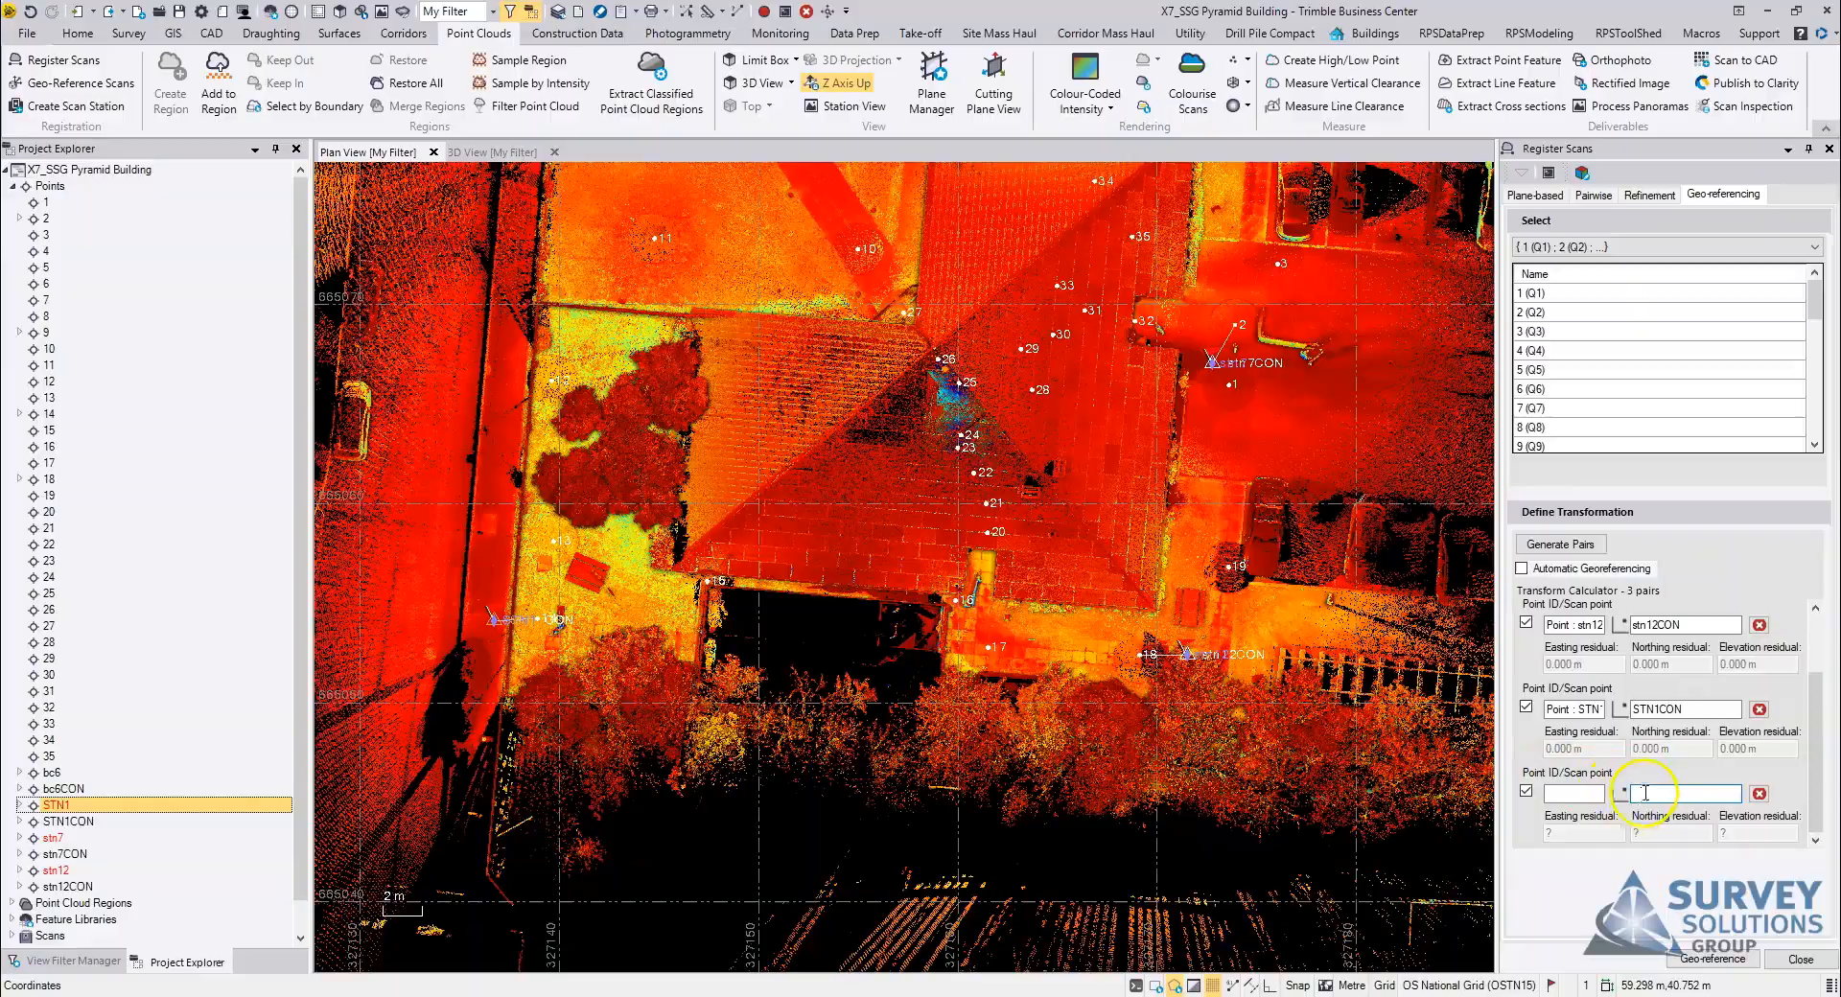
scroll(1018, 586, "up", 1)
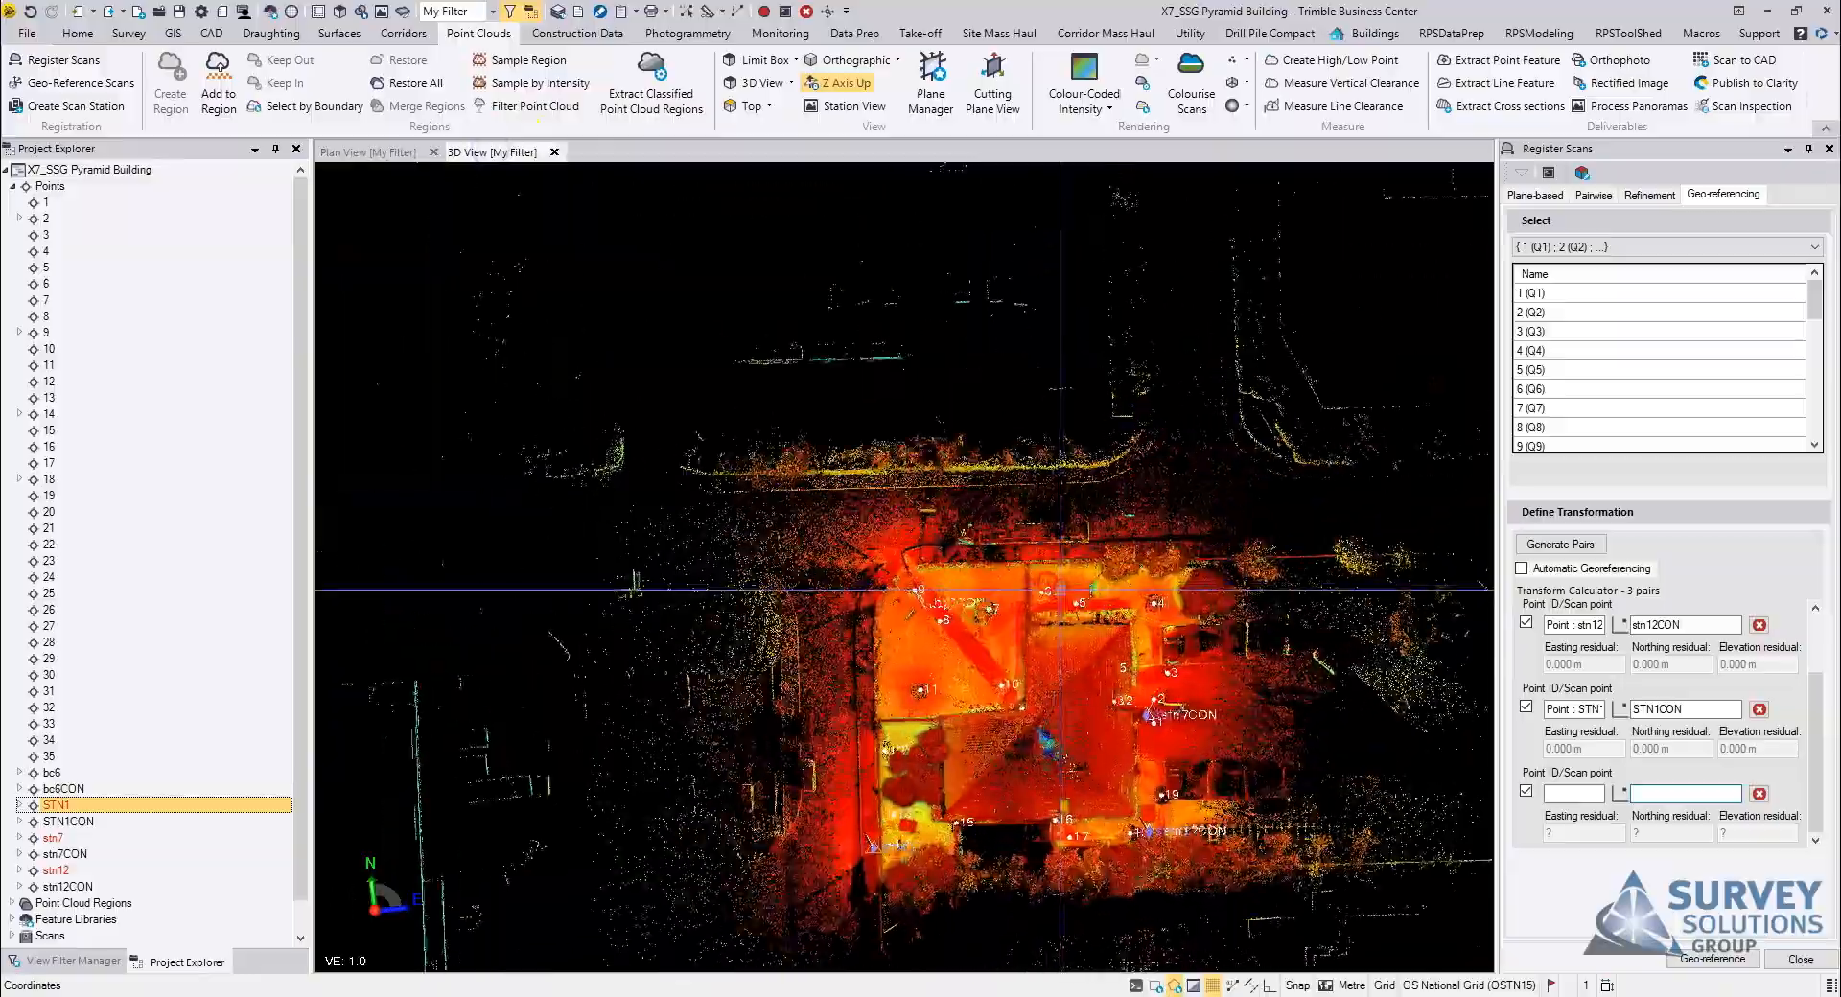
scroll(1060, 590, "up", 5)
middle_click_drag(1391, 911, 1007, 565)
right_click_drag(982, 685, 757, 640)
scroll(917, 608, "up", 5)
middle_click_drag(1175, 599, 935, 604)
scroll(1014, 379, "up", 10)
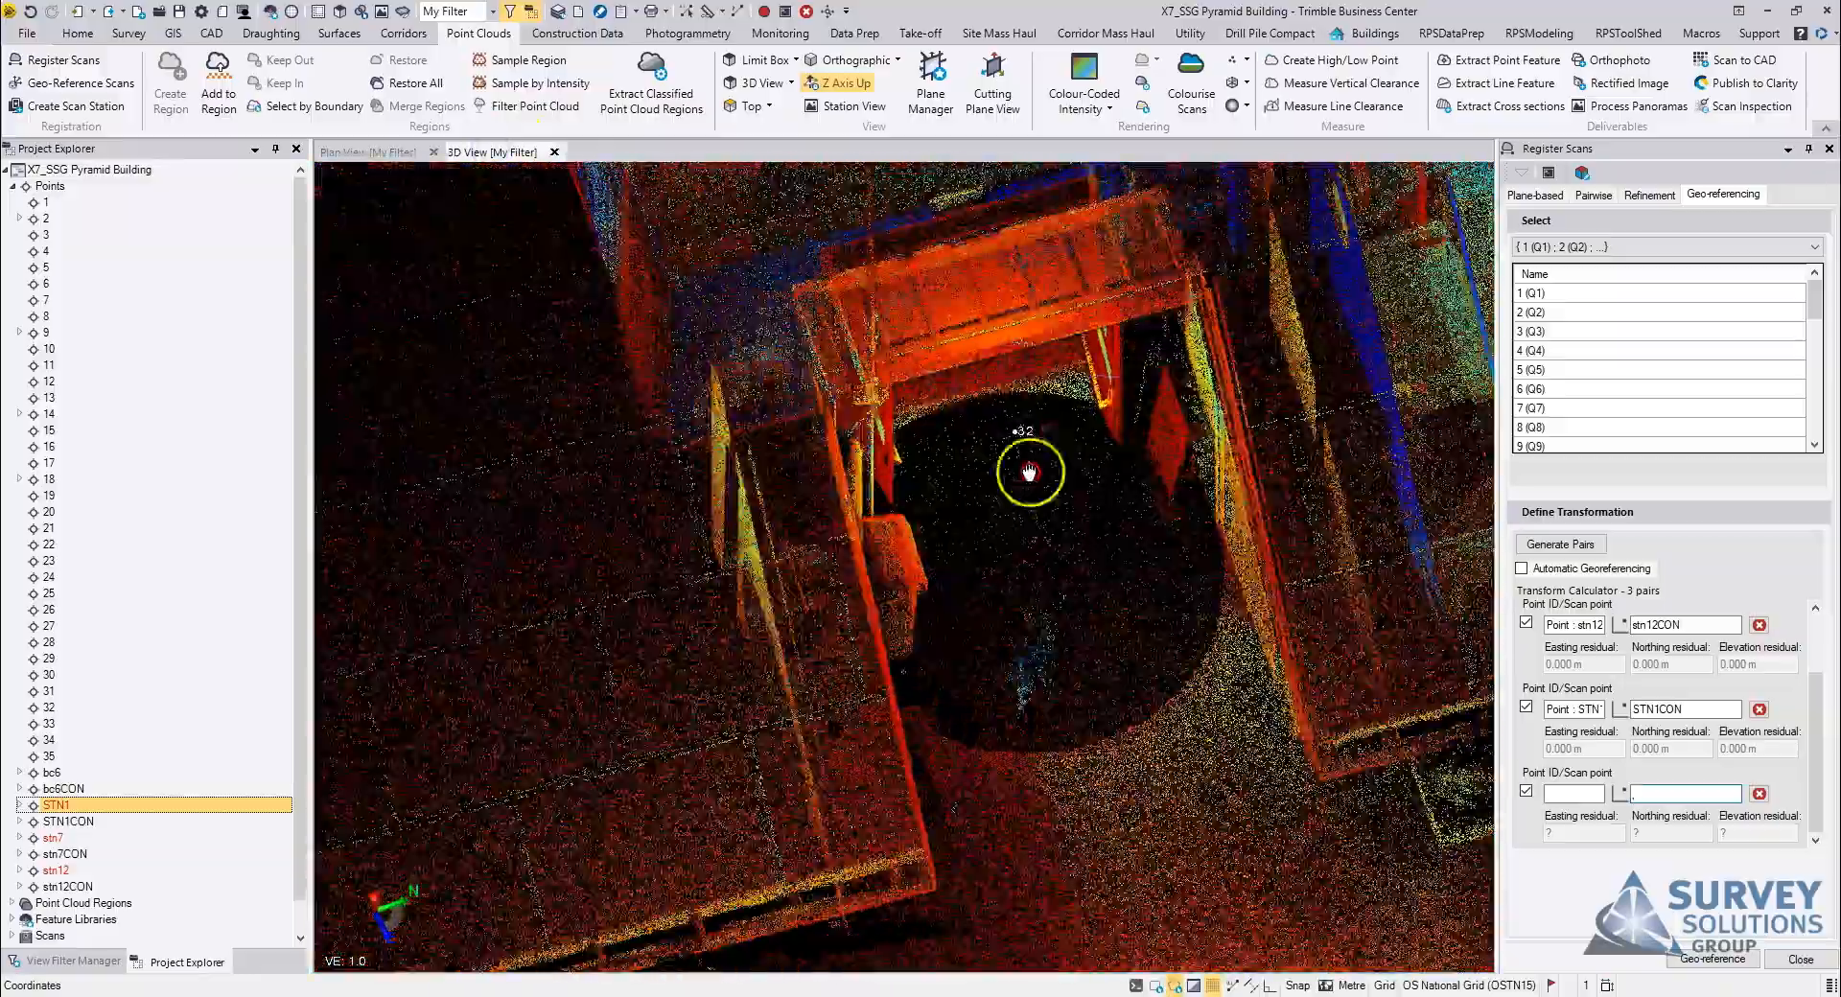
mouse_move(937, 471)
middle_mouse_down()
mouse_move(1090, 711)
mouse_move(1011, 649)
mouse_move(1018, 672)
middle_mouse_up()
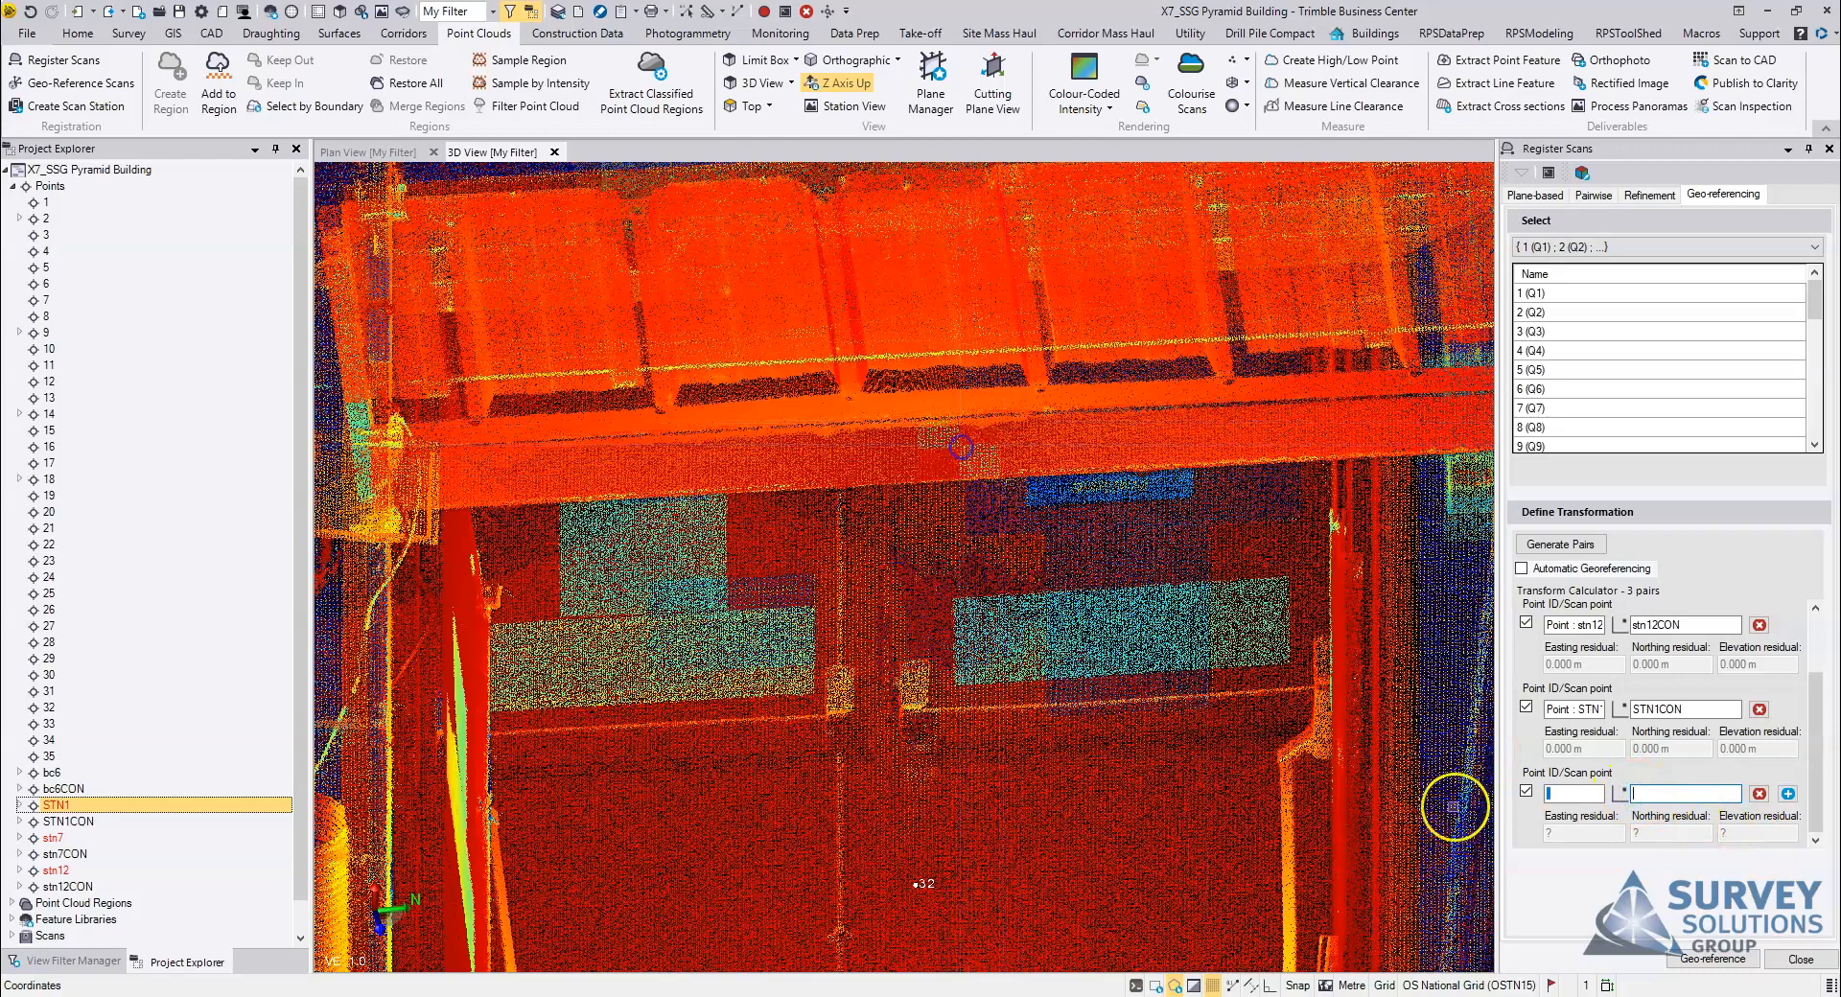
left_click(1455, 807)
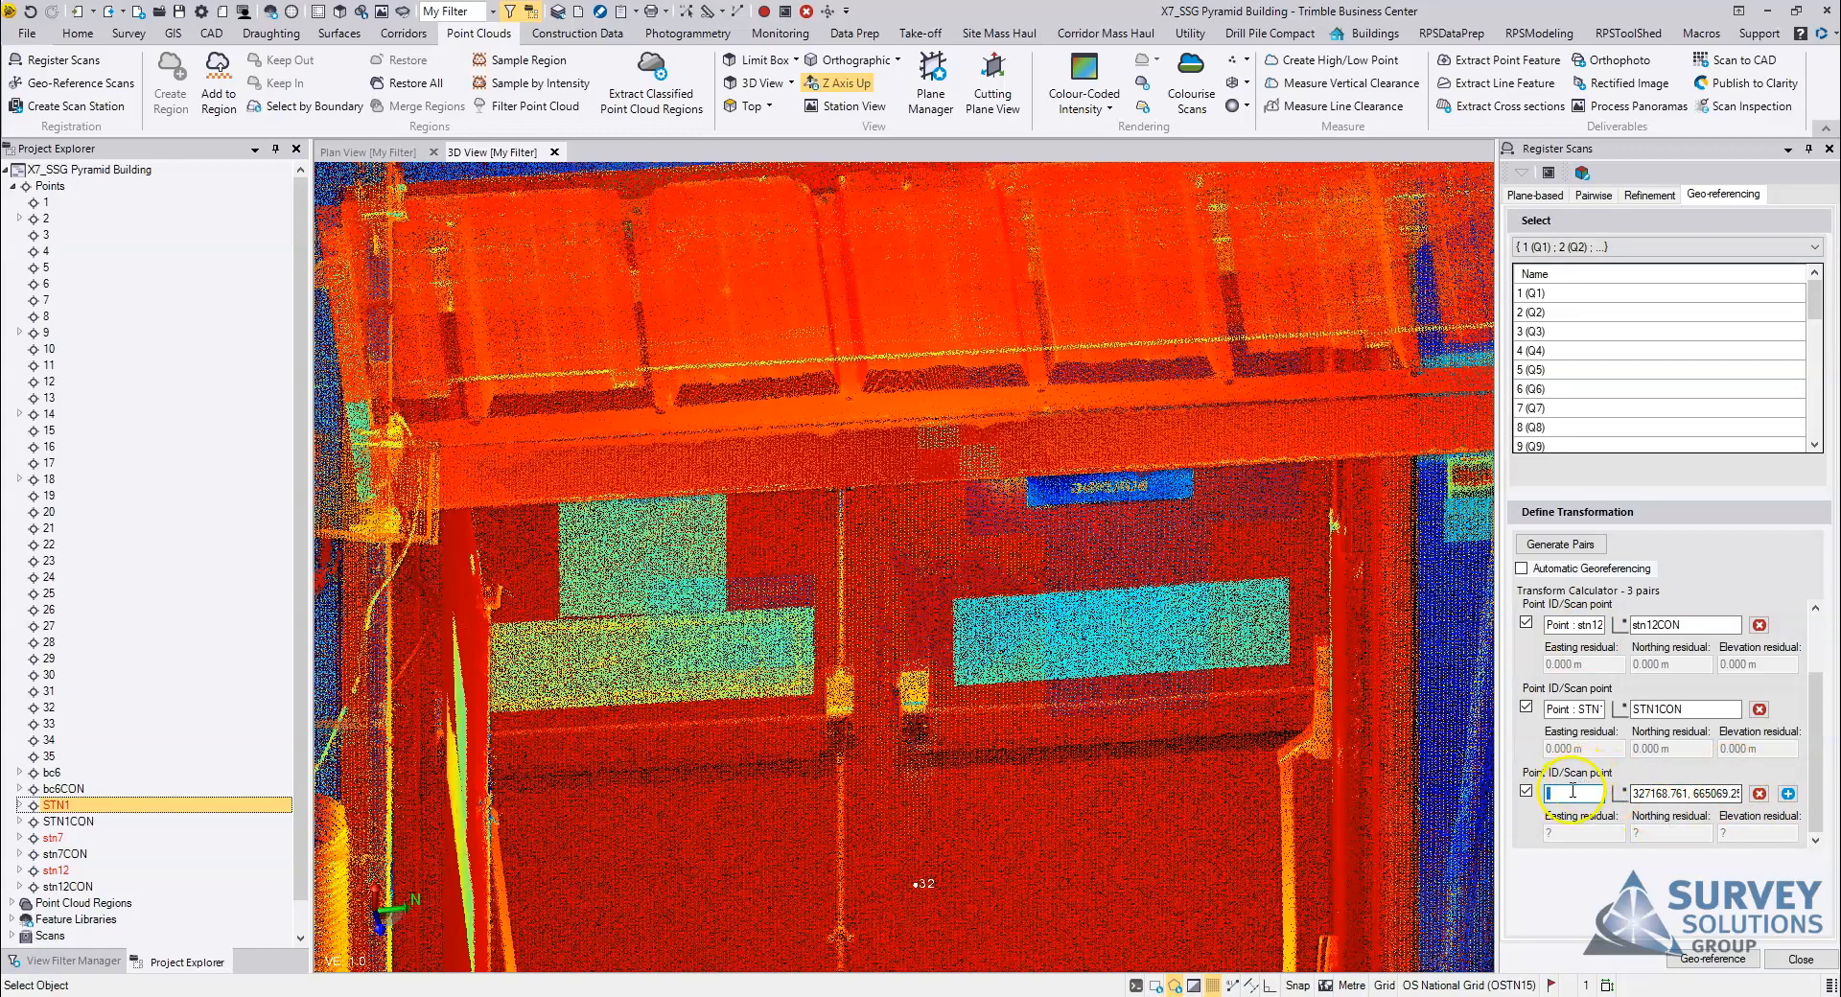
left_click(1760, 793)
Step: Geo-reference the scans with the stn7, stn12 and STN1 pairs and close the scan registration
left_click(1719, 961)
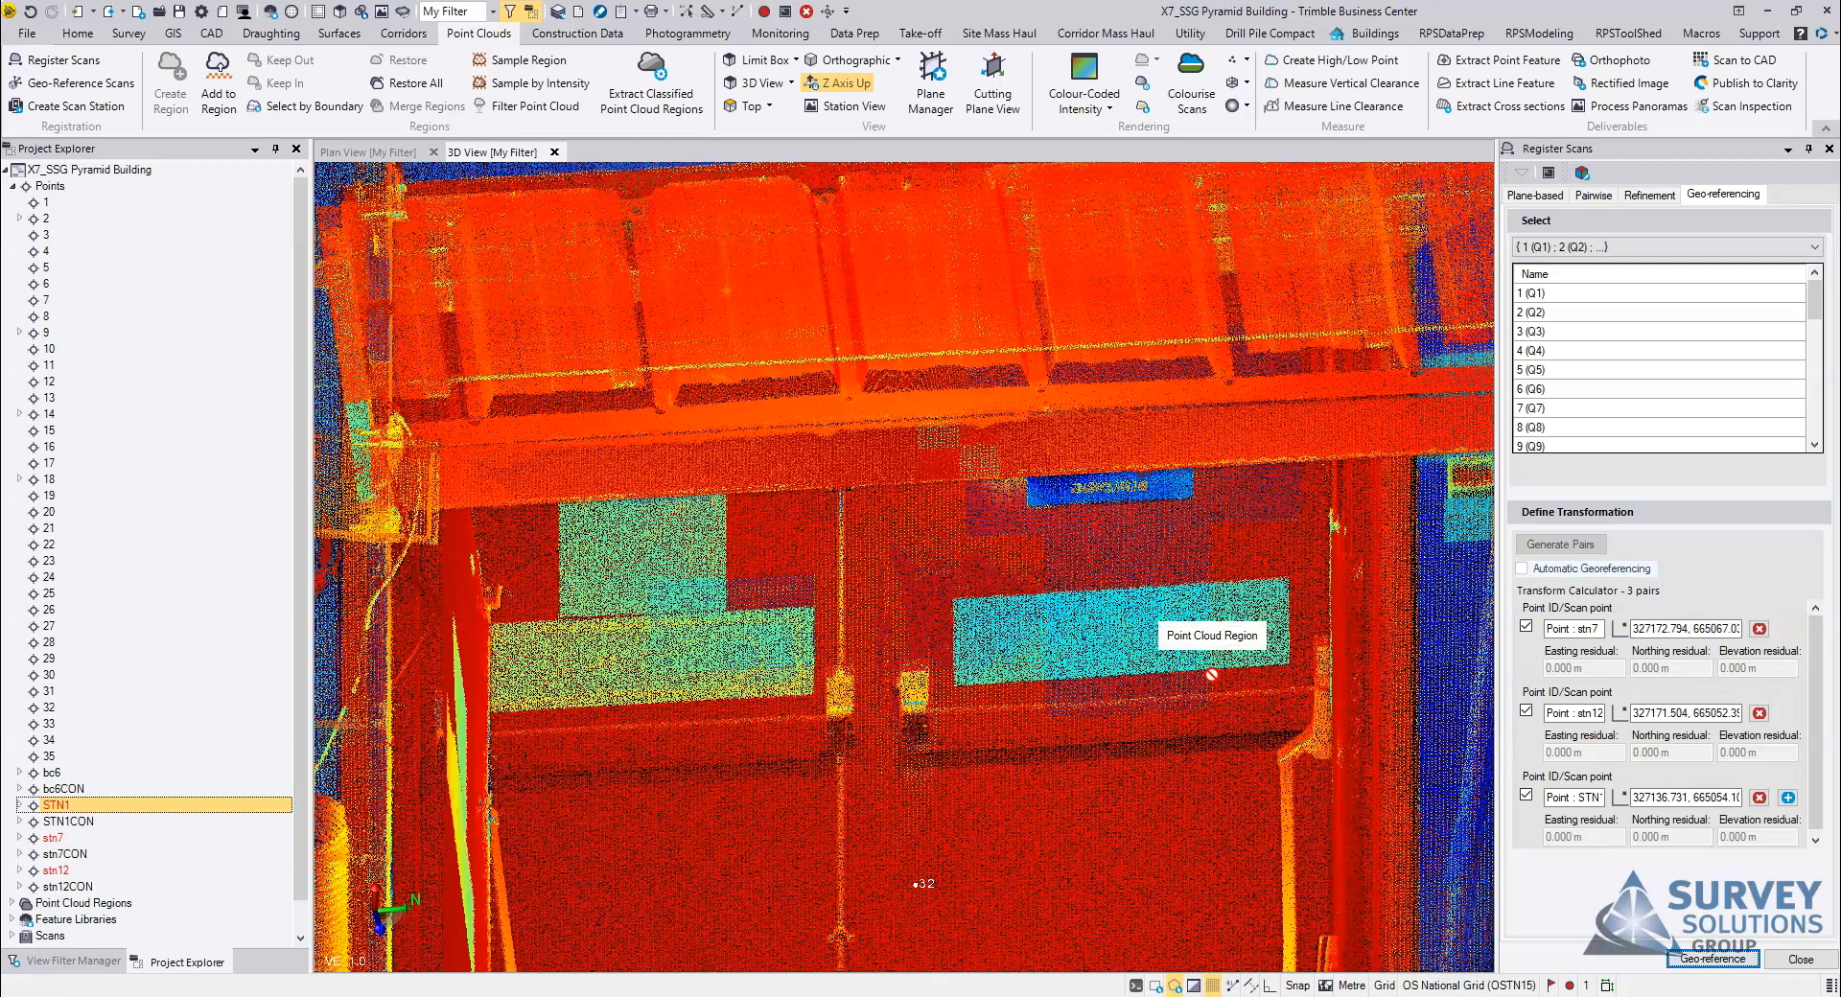
left_click(1801, 965)
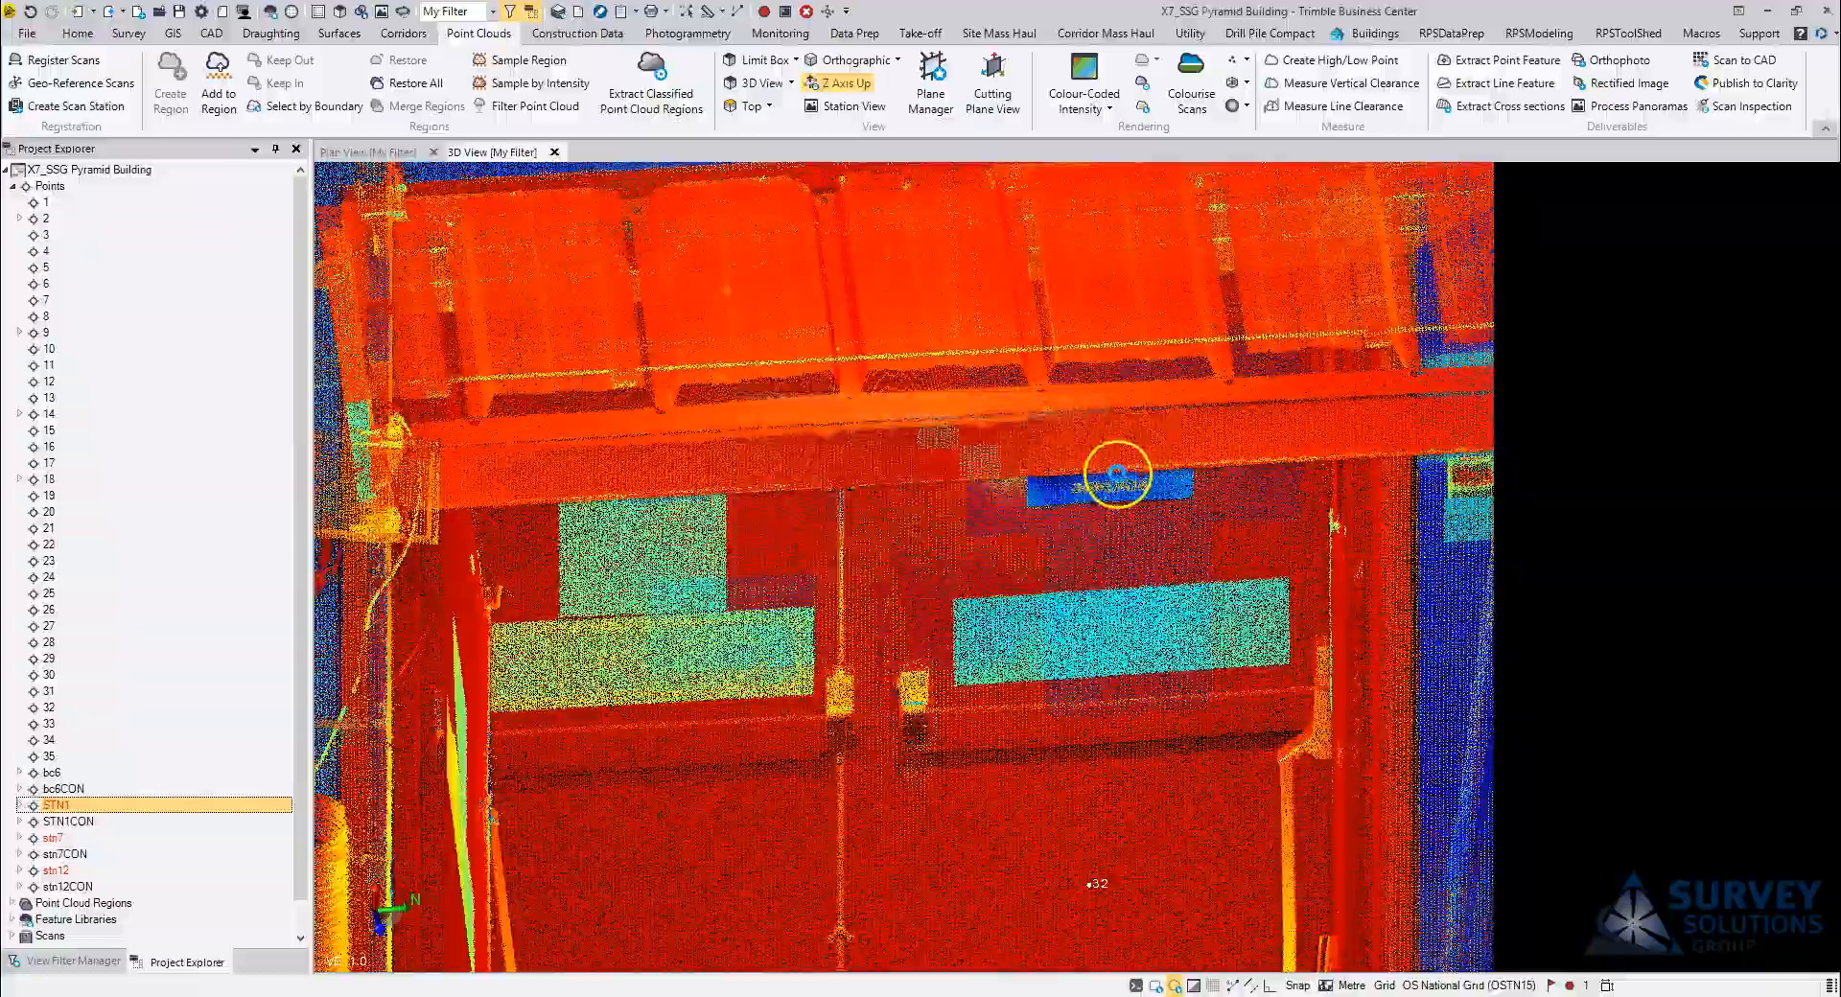
Step: Inspect the geo-referenced point cloud of the pyramid building and its surroundings in 3D from above and from the side
scroll(1046, 526, "down", 2)
scroll(1045, 526, "down", 6)
right_click_drag(937, 514, 998, 557)
scroll(1048, 529, "down", 3)
middle_click_drag(1049, 529, 1091, 618)
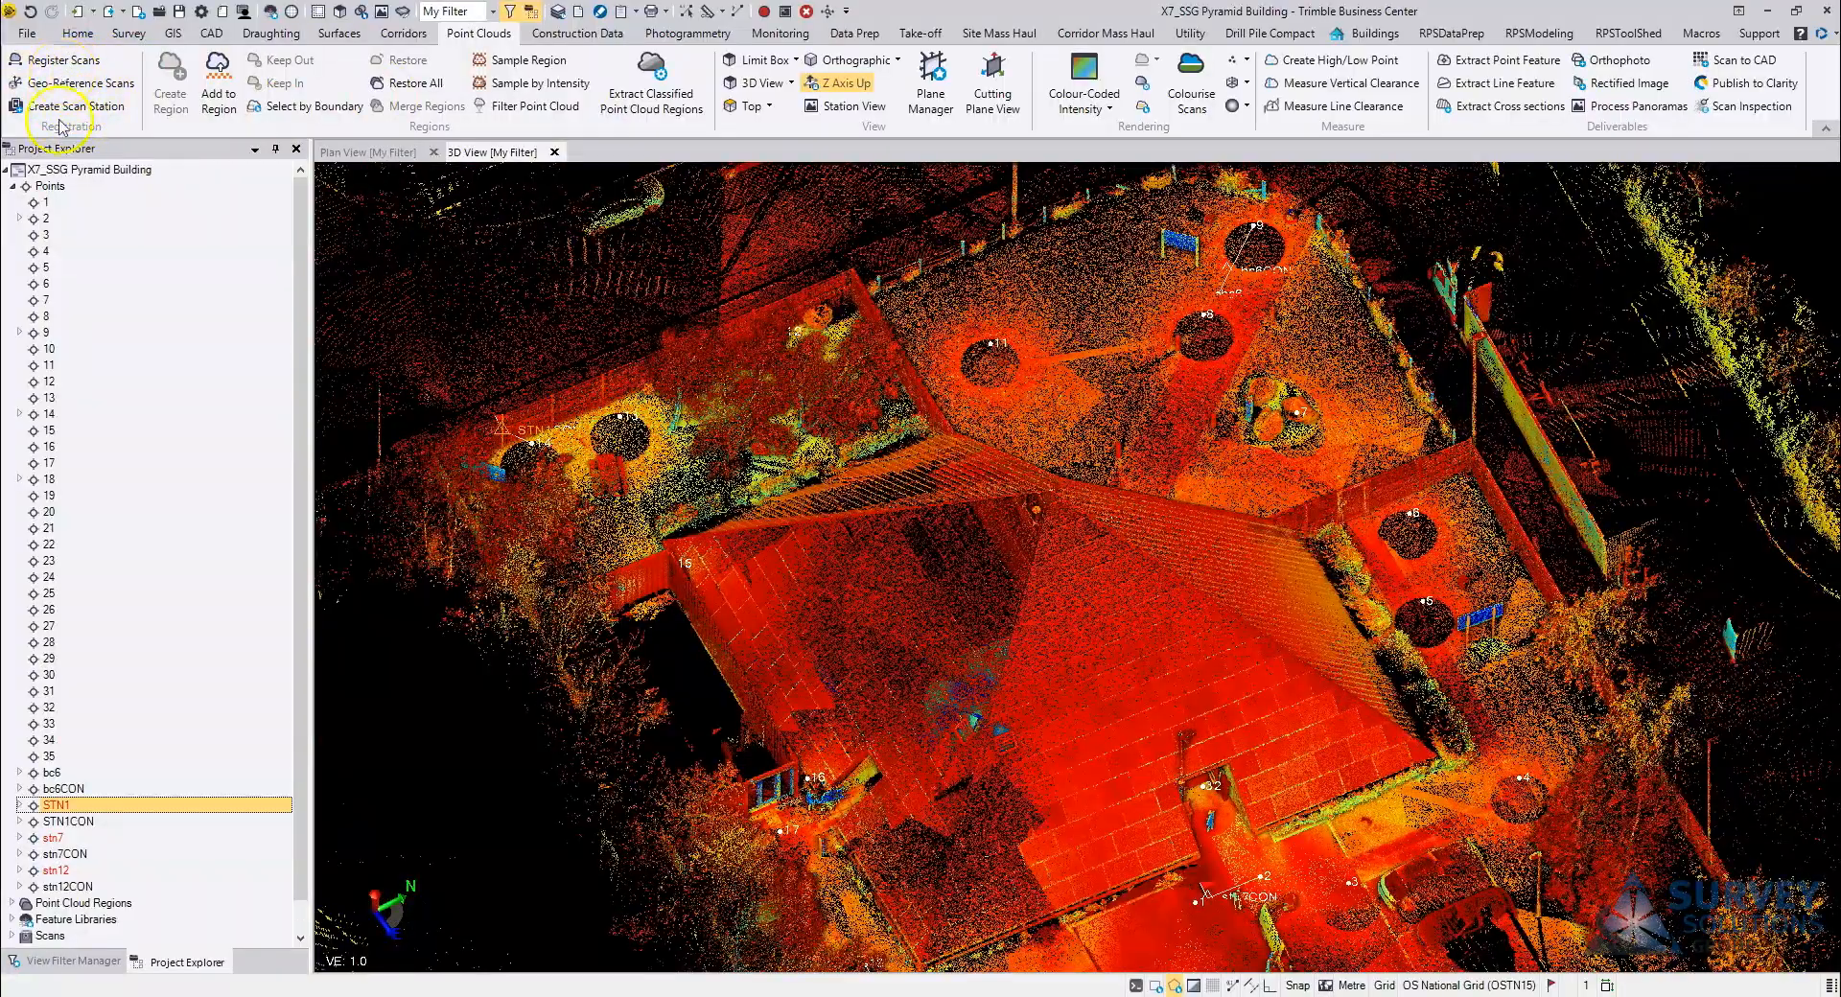
scroll(1157, 556, "down", 2)
mouse_move(1158, 555)
right_mouse_down()
mouse_move(1175, 600)
mouse_move(1146, 567)
right_mouse_up()
middle_click_drag(1146, 567, 1154, 638)
scroll(1155, 600, "up", 3)
right_click_drag(1160, 576, 1027, 564)
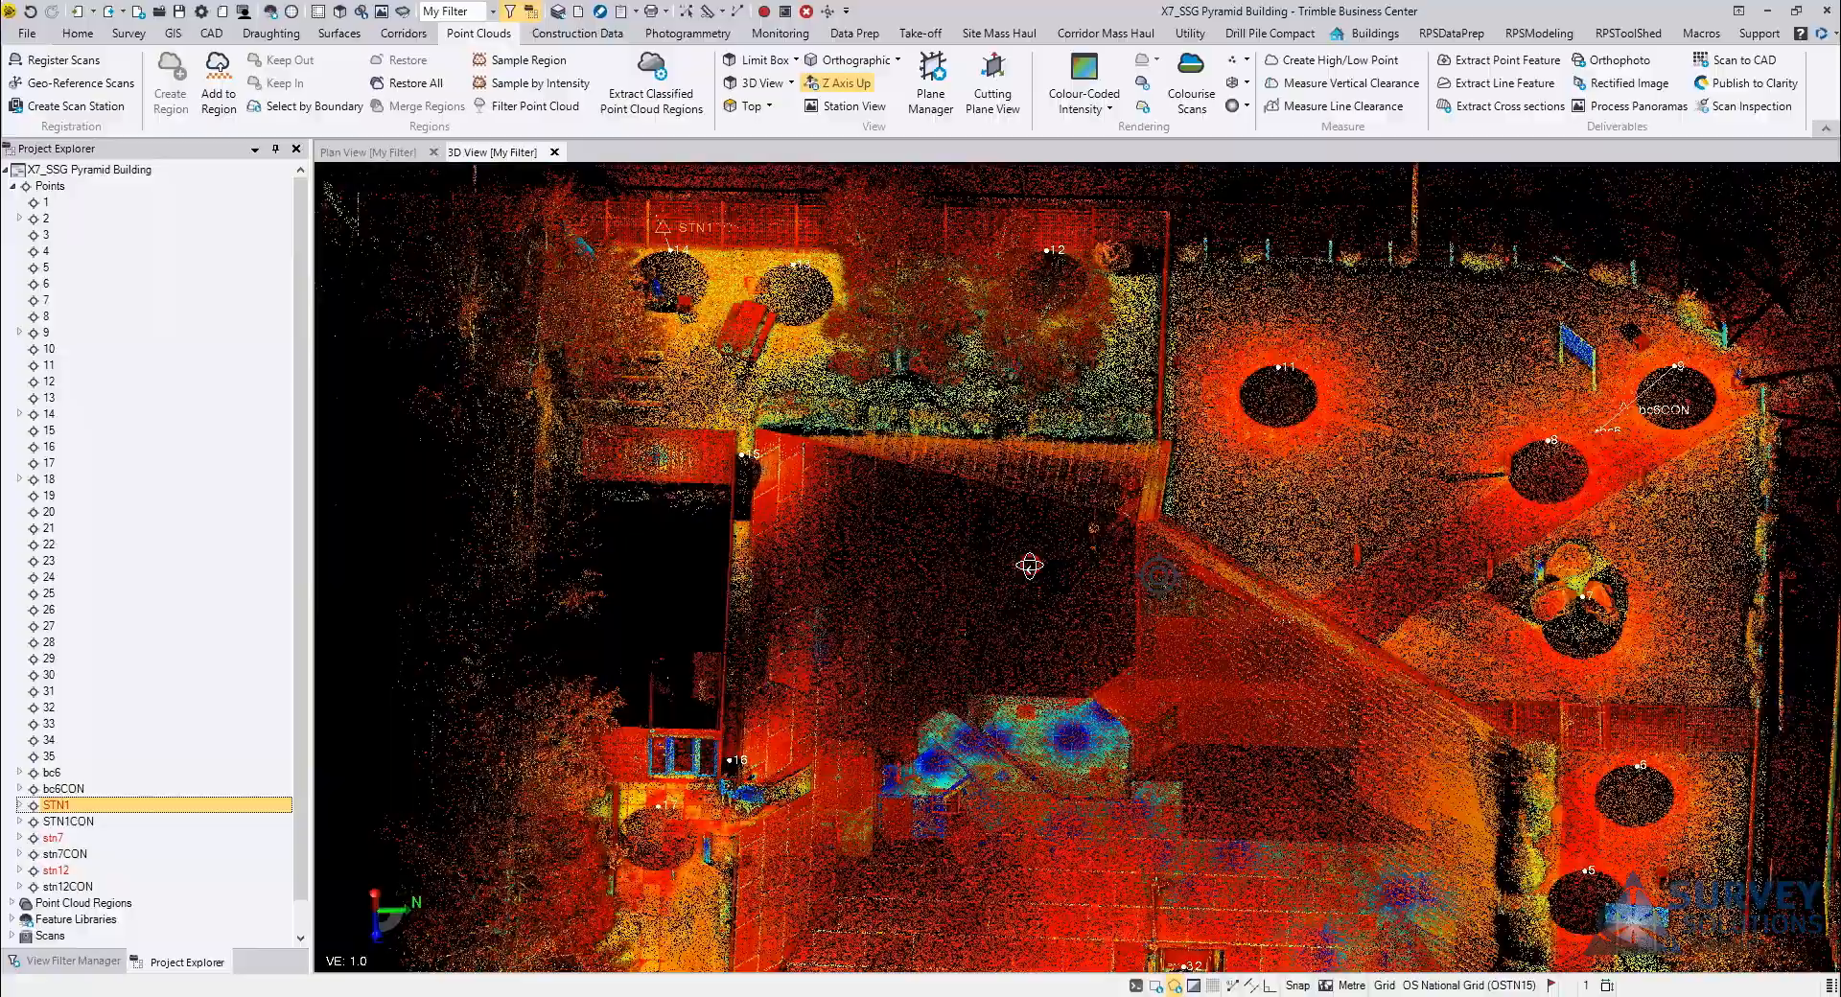
middle_click_drag(1028, 564, 952, 593)
right_click_drag(951, 593, 1120, 609)
middle_click_drag(1120, 609, 1141, 665)
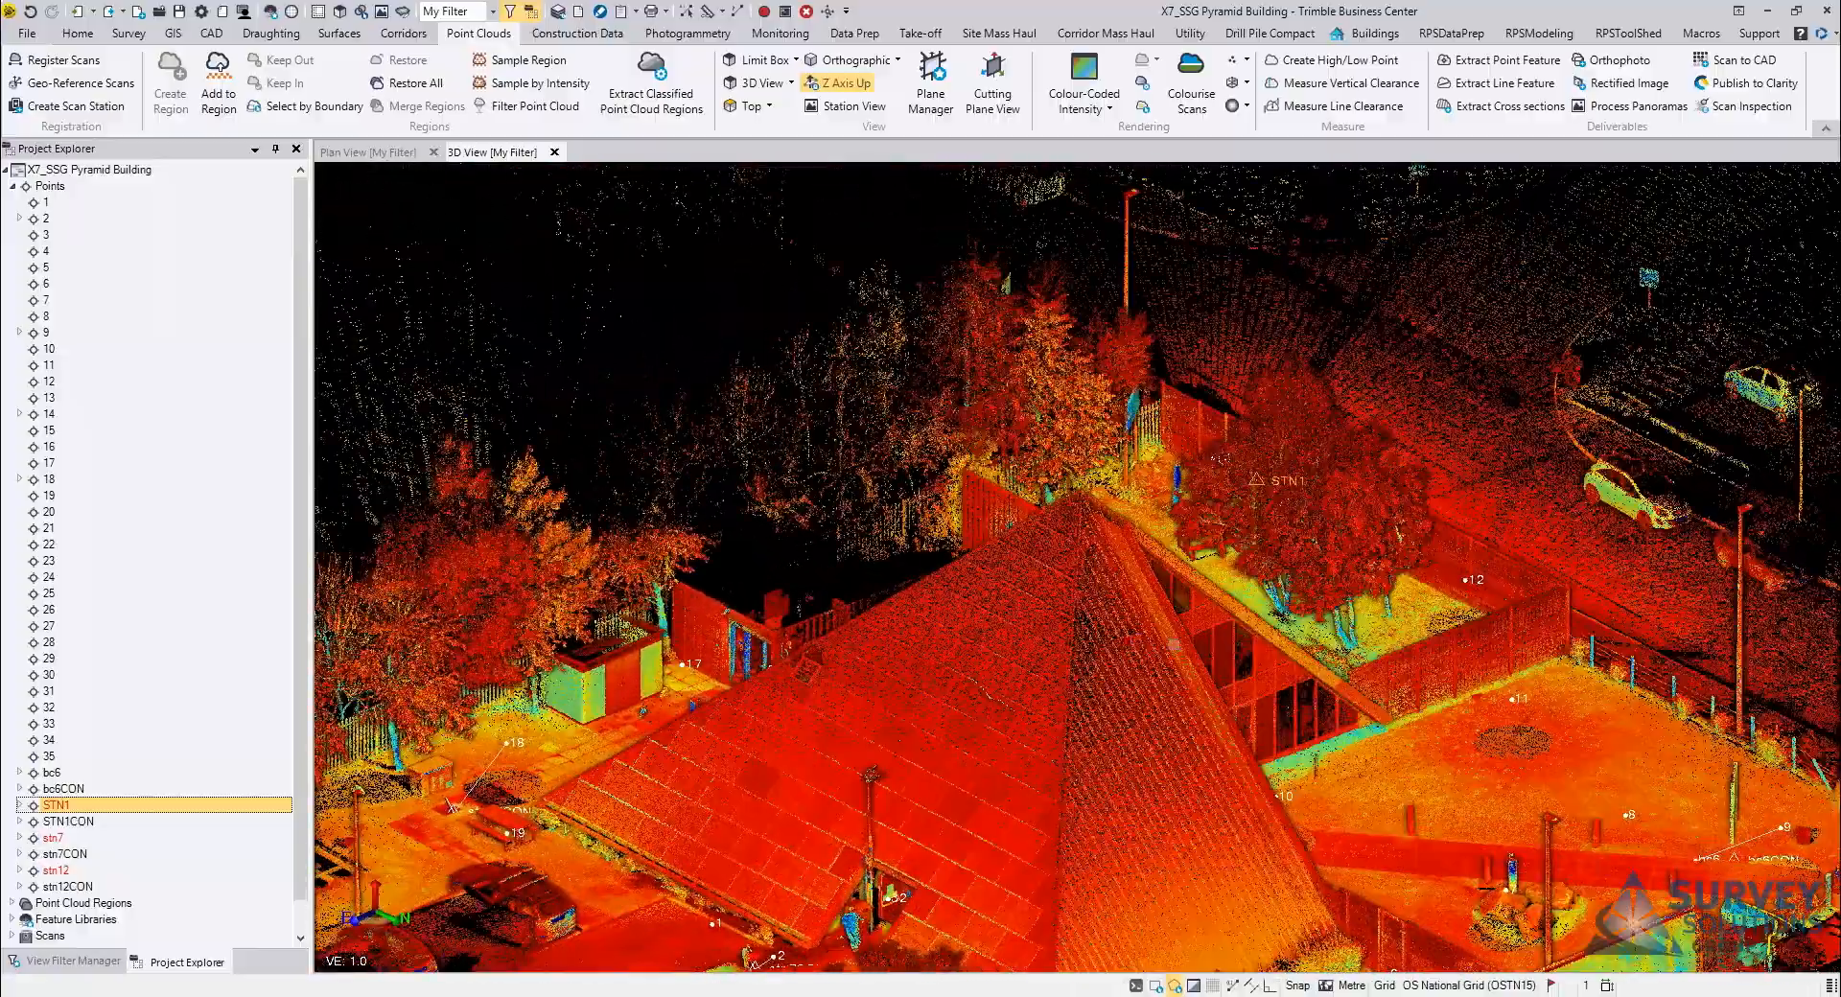
scroll(1128, 641, "down", 2)
left_click(974, 364)
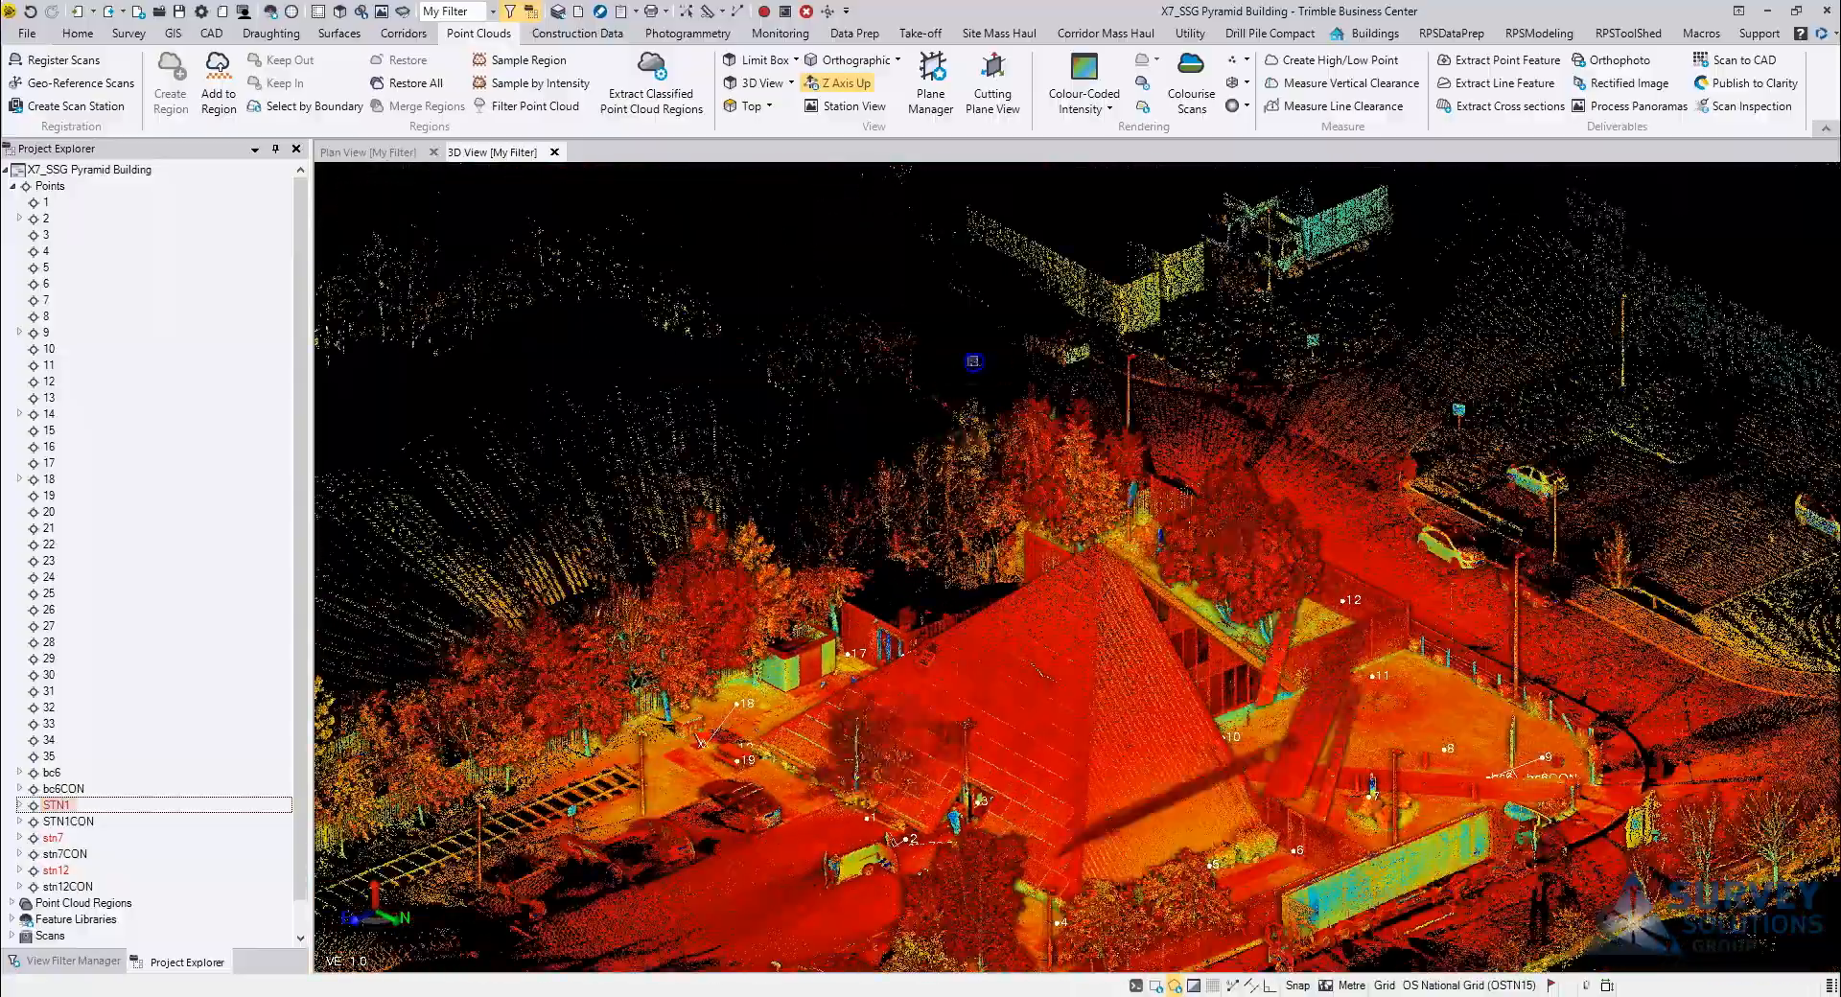